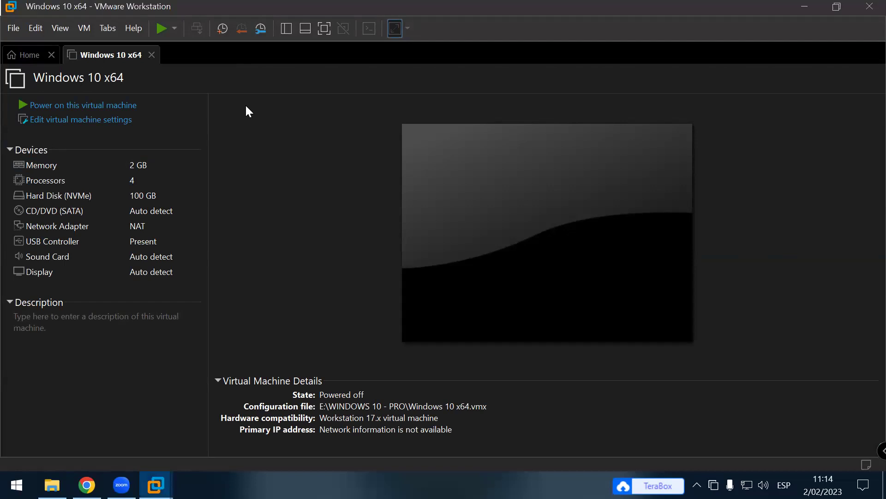
Step: Toggle the virtual machine library and bring up the Windows 10 x64 machine's summary
key("F9")
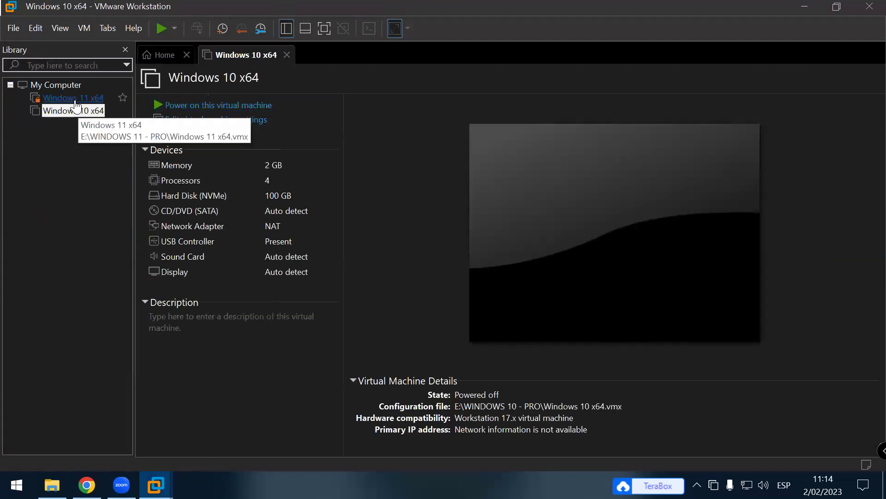
left_click(73, 98)
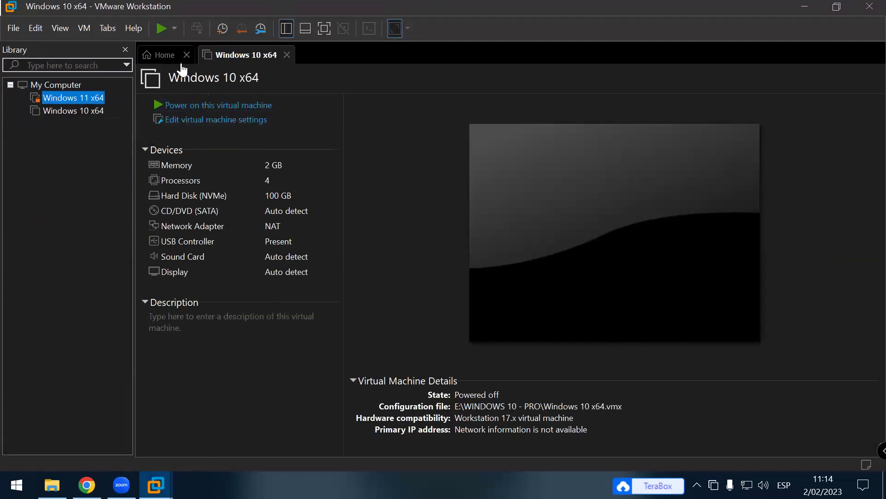
left_click(125, 50)
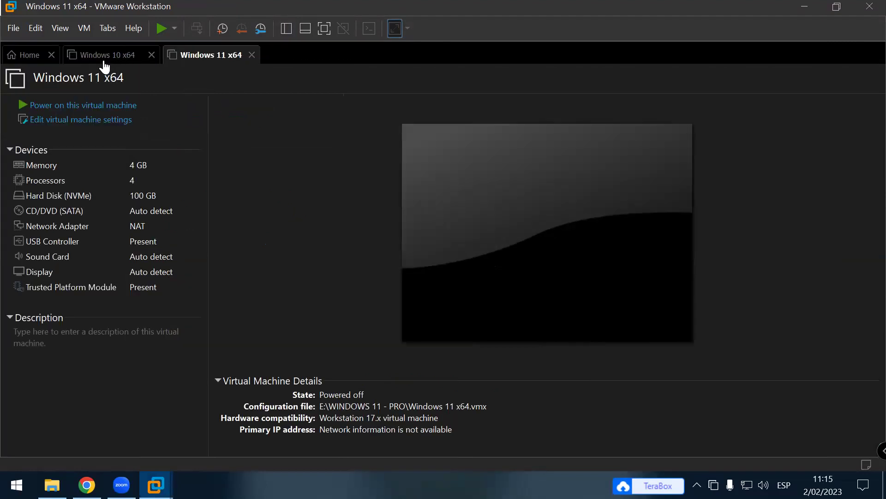
left_click(106, 58)
Step: Defragment and compact the Windows 10 x64 NVMe virtual disk, then show the Windows 11 x64 tab
left_click(124, 121)
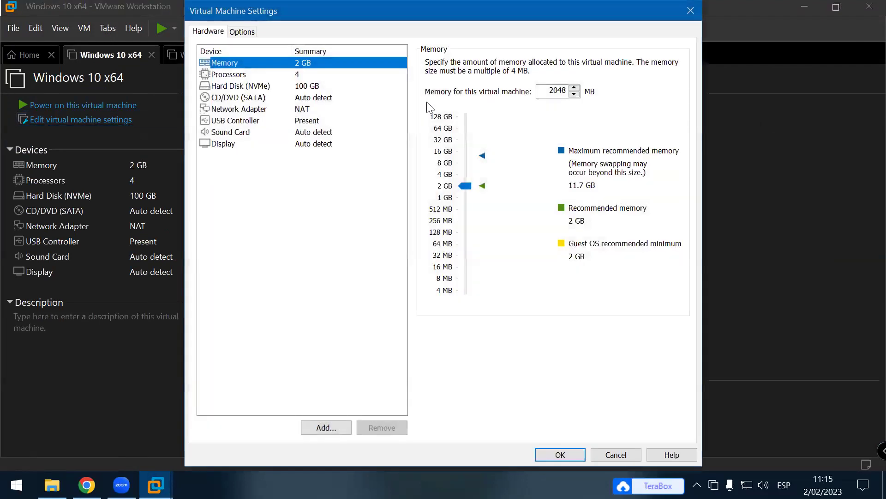
left_click(300, 87)
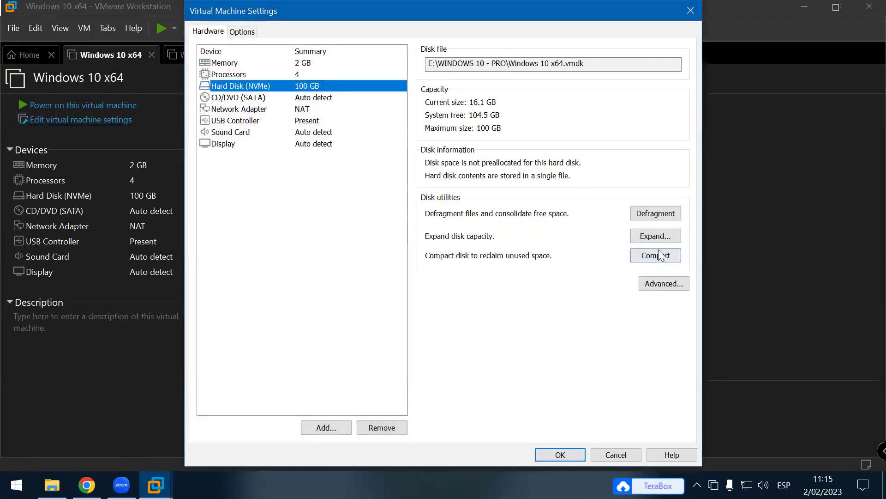
left_click(659, 211)
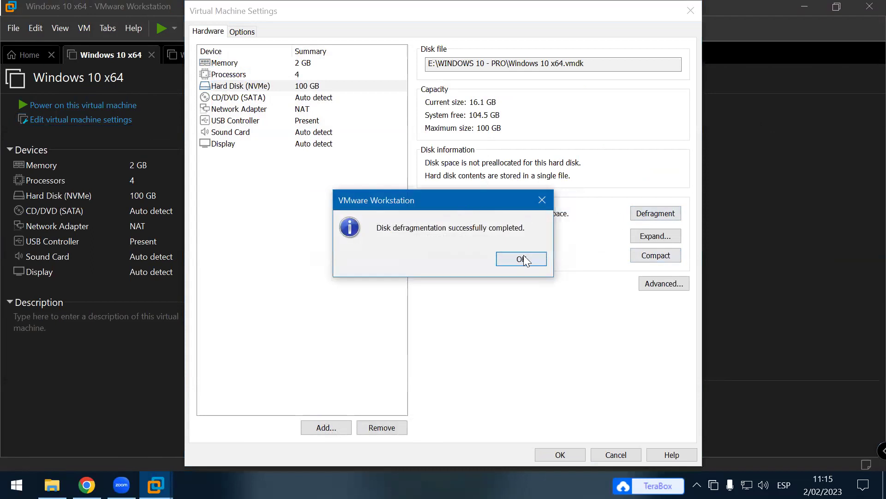
left_click(536, 257)
left_click(662, 254)
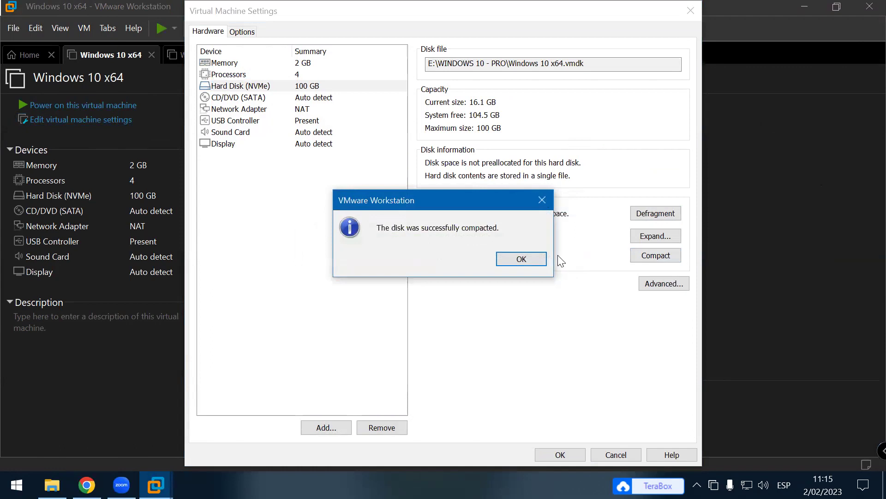
left_click(522, 259)
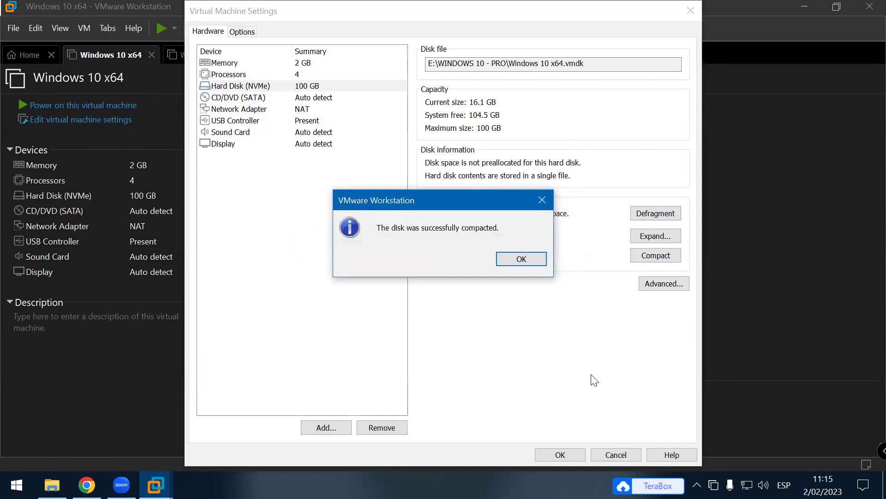
left_click(564, 458)
left_click(218, 61)
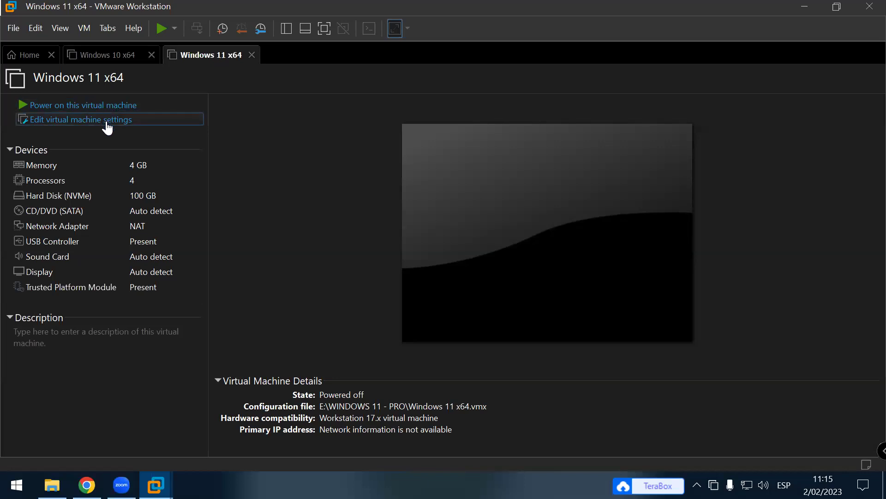
Step: Defragment and compact the Windows 11 x64 NVMe hard disk, then return to the Windows 10 x64 tab
left_click(143, 125)
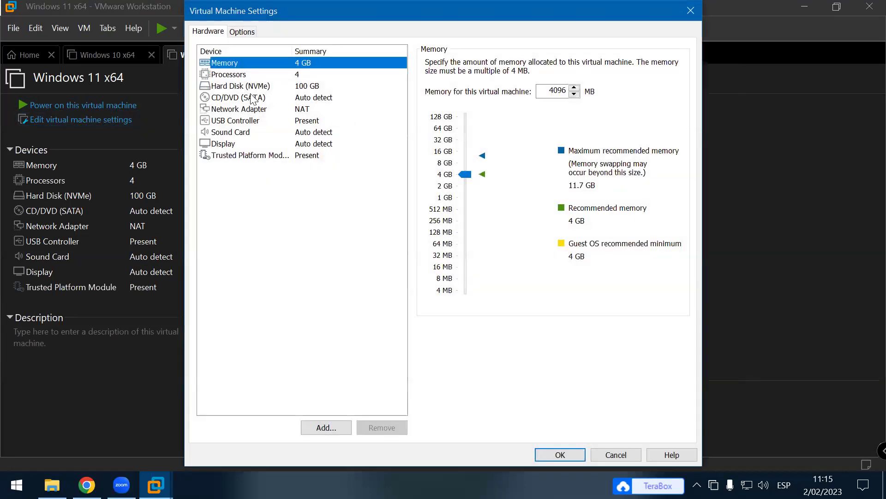
left_click(245, 87)
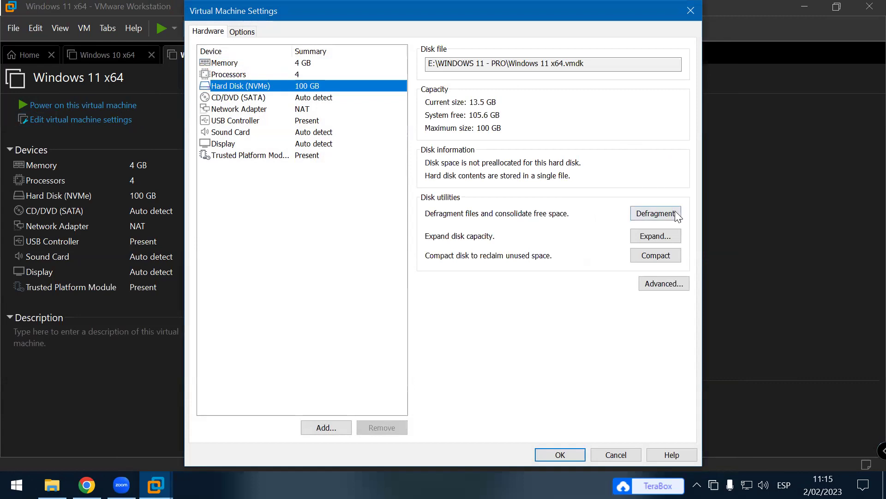
left_click(675, 213)
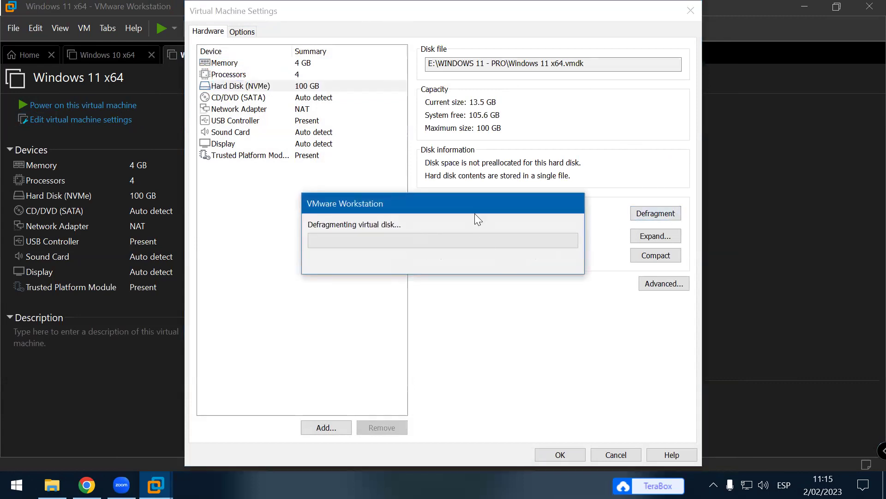
left_click_drag(475, 214, 451, 315)
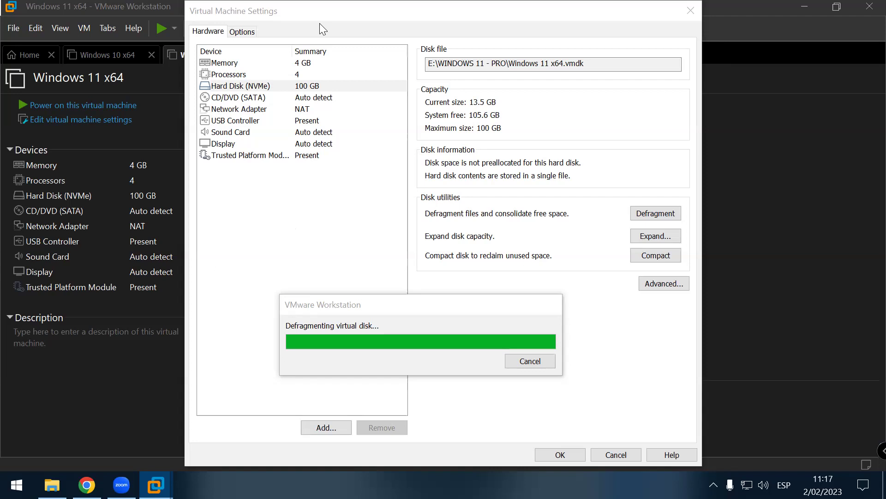
left_click(536, 258)
left_click(663, 258)
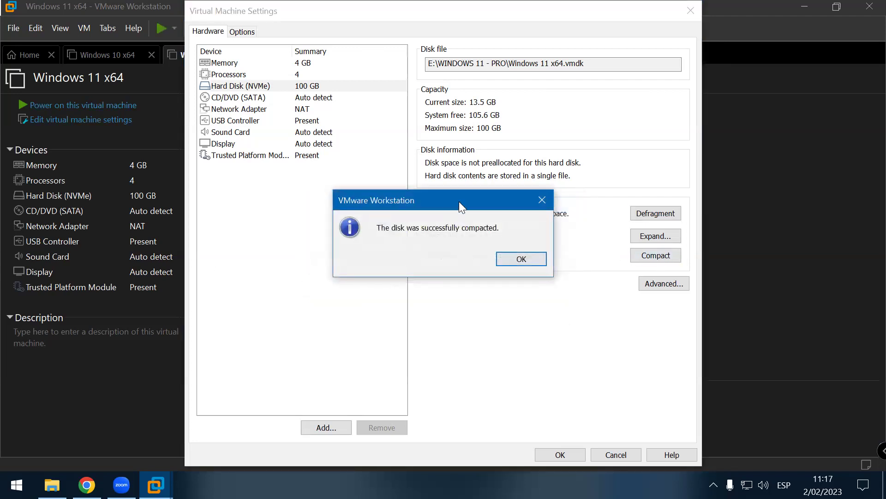
left_click(544, 259)
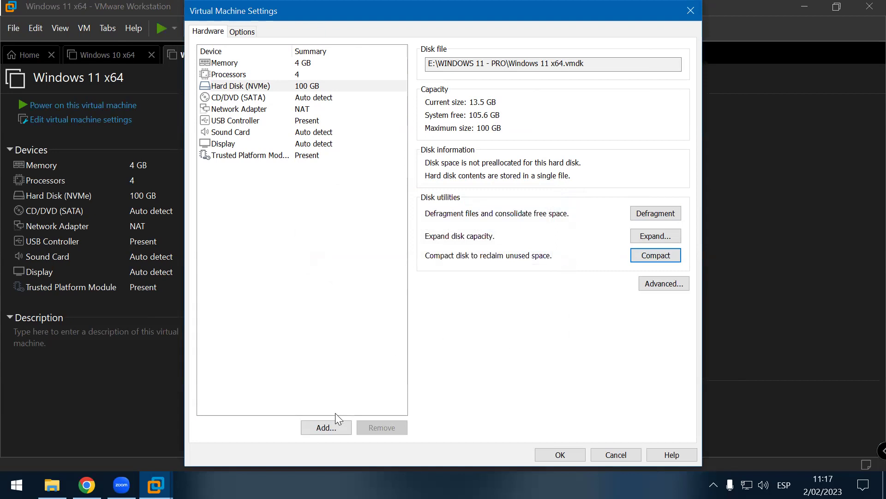
left_click(548, 456)
left_click(126, 55)
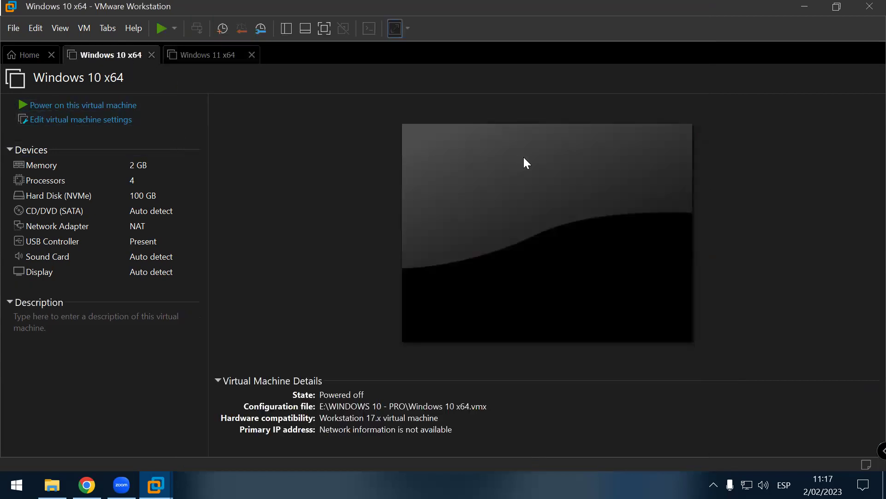
Step: Start a second defragmentation of the Windows 10 x64 NVMe disk, then switch to File Explorer on ASISTENCIAS
left_click(101, 121)
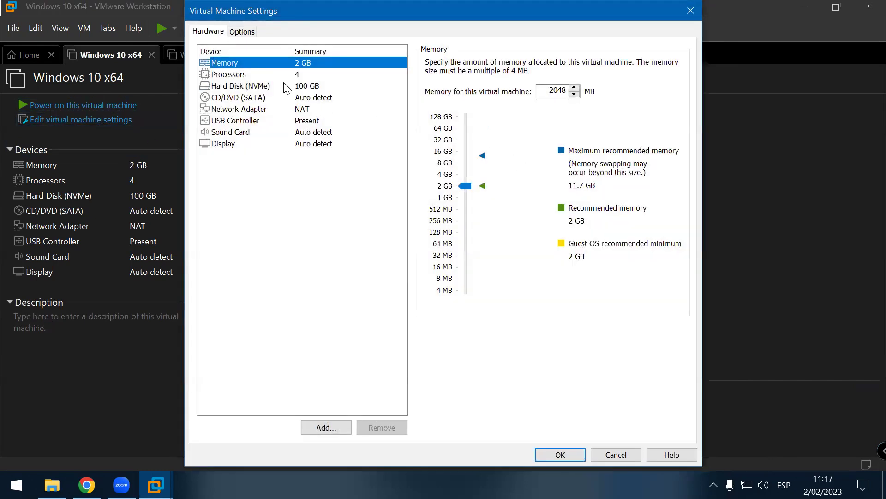
left_click(284, 75)
left_click(272, 83)
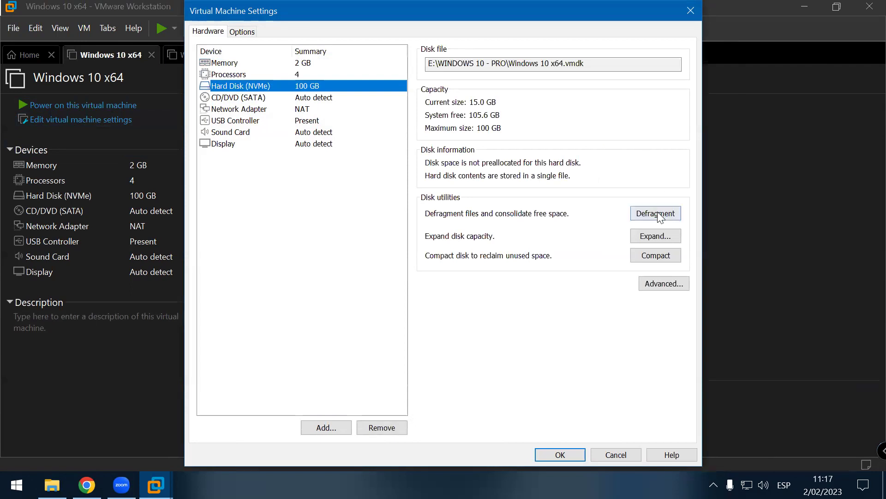
left_click(658, 212)
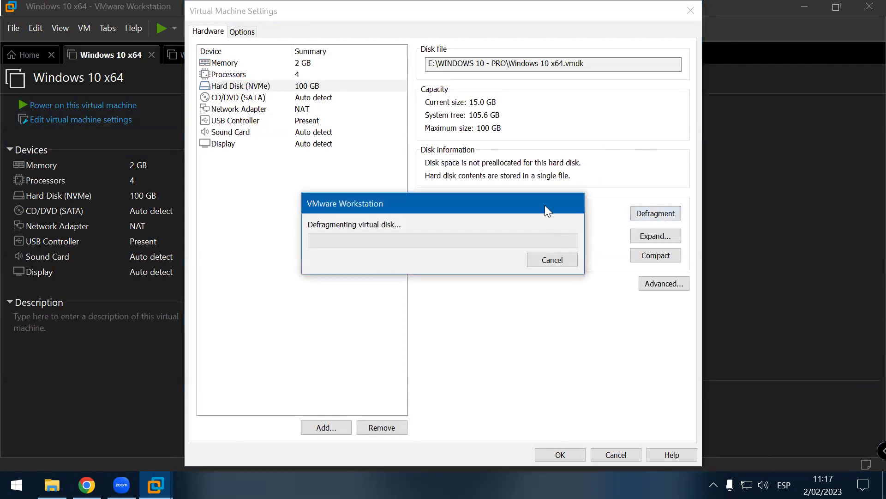
left_click_drag(545, 205, 531, 315)
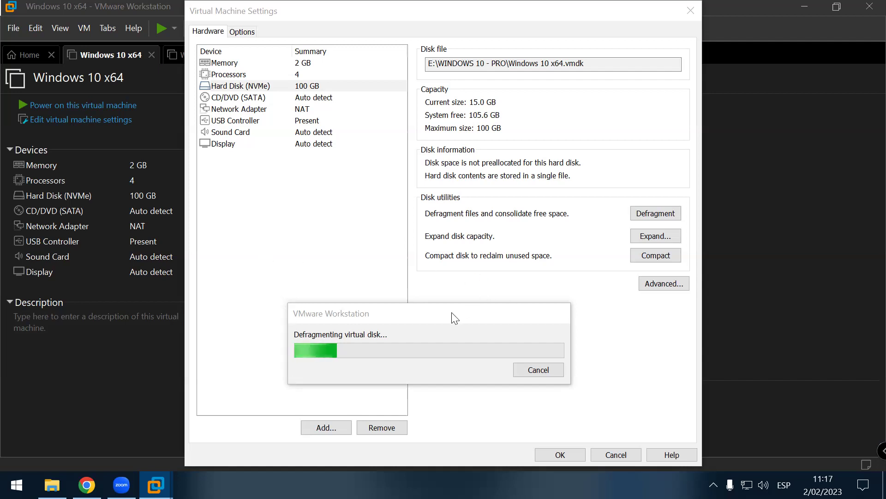
left_click(52, 484)
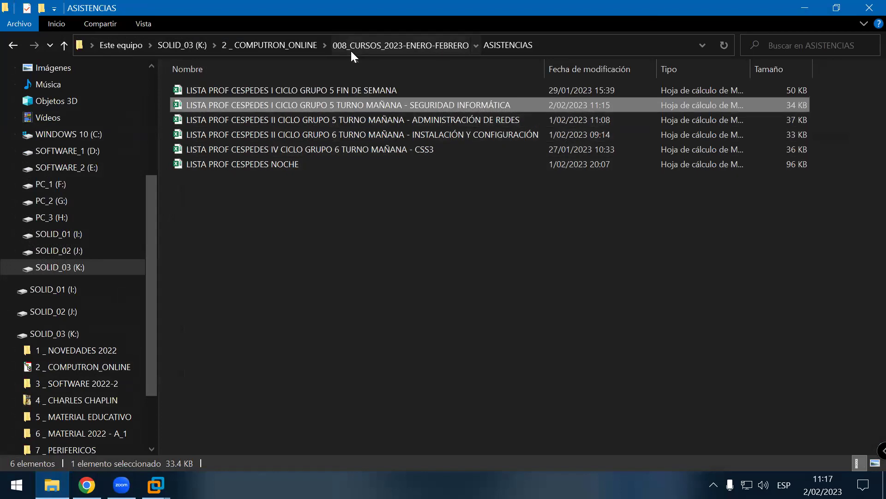
Step: Browse 02 - SEGURIDAD INFORMÁTICA > MATERIAL DIDÁCTICO > TEMA_02 > SESION_05 and open Politicas_de_Seguridad
left_click(350, 49)
double_click(278, 122)
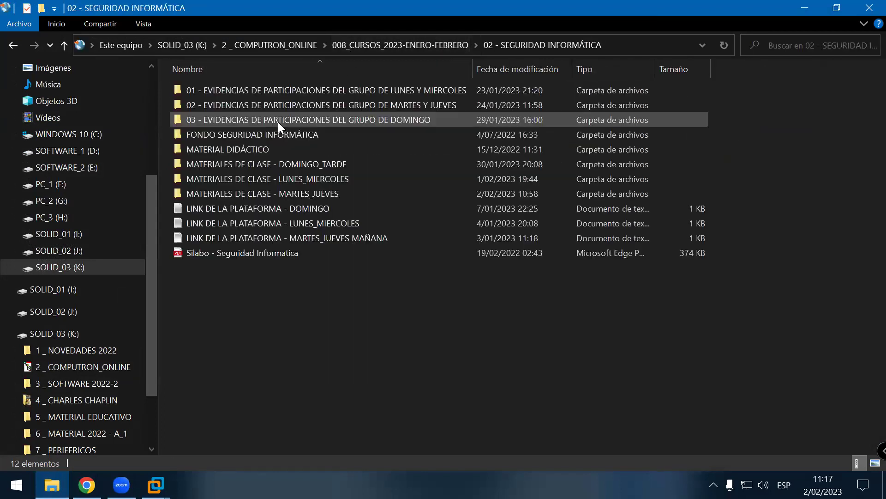
double_click(304, 148)
double_click(304, 119)
double_click(275, 150)
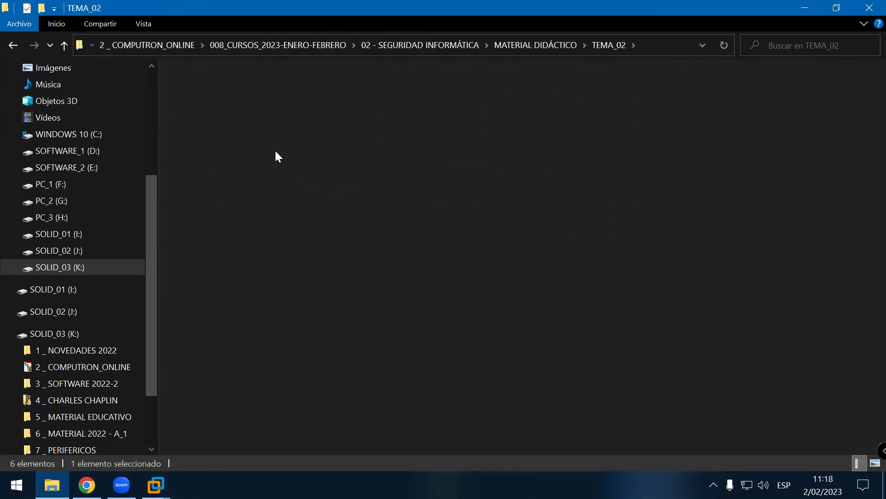
double_click(384, 103)
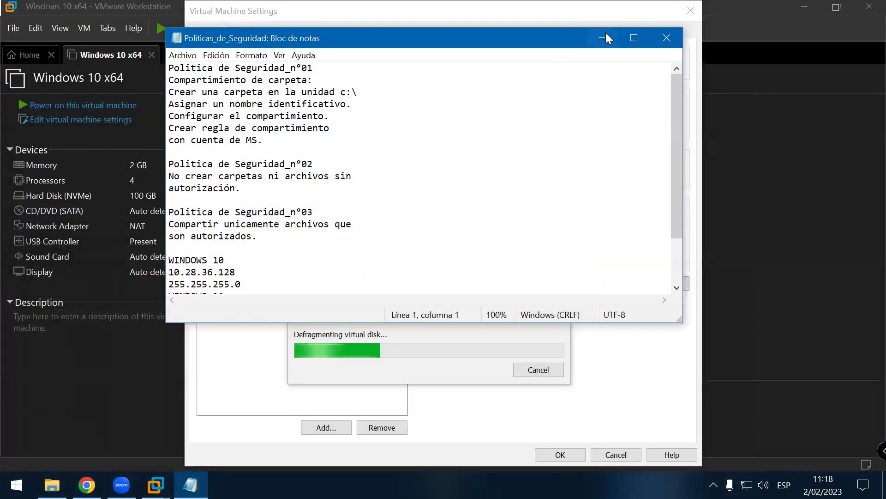
Step: Maximize Notepad, add a '-' before 'Compartimiento de carpeta:' and save the file
left_click(633, 36)
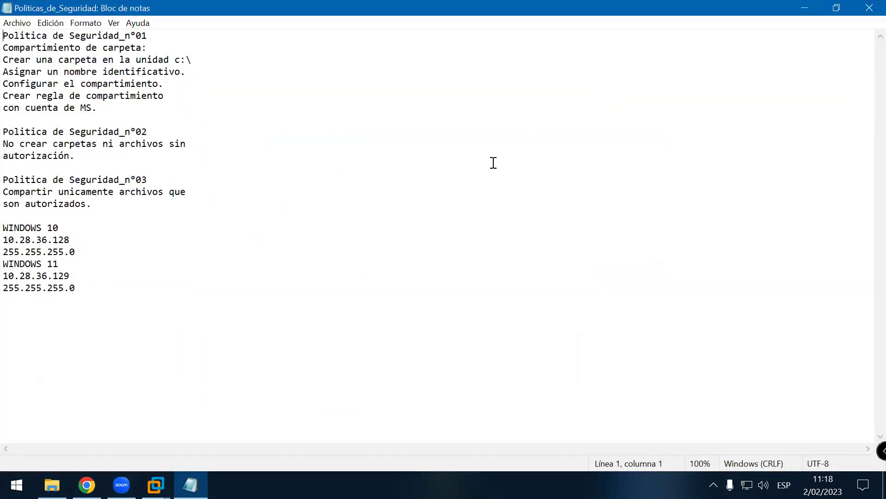
scroll(418, 224, "up", 6)
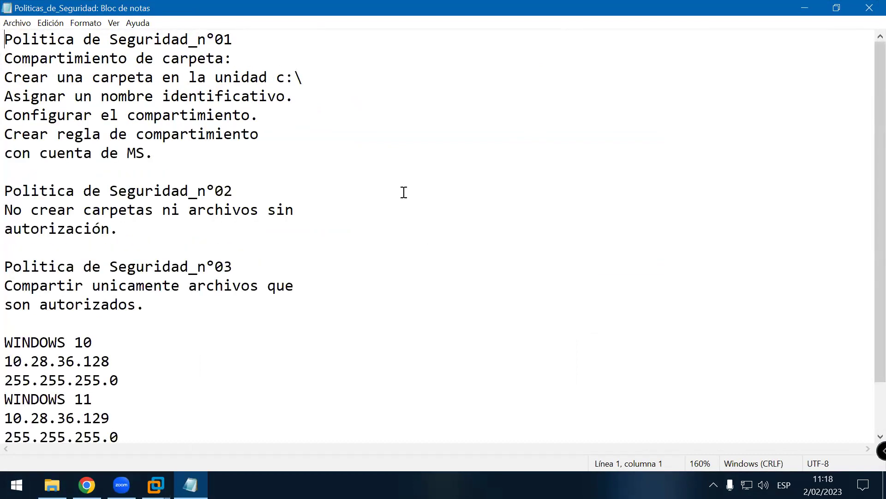
scroll(329, 209, "up", 6)
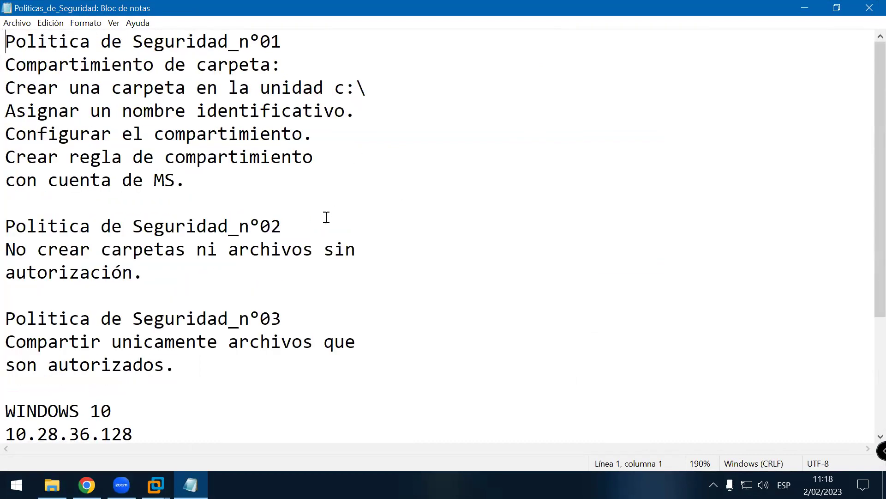
left_click_drag(10, 69, 331, 67)
left_click(344, 68)
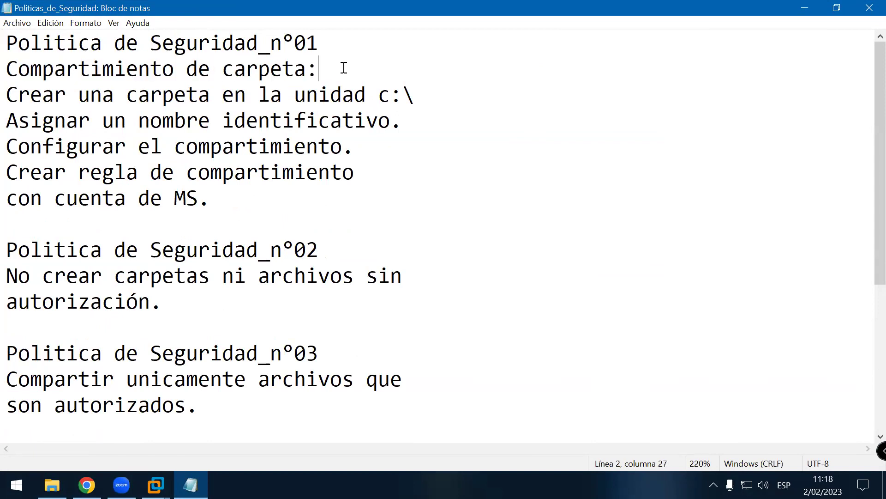
left_click(8, 69)
type("-")
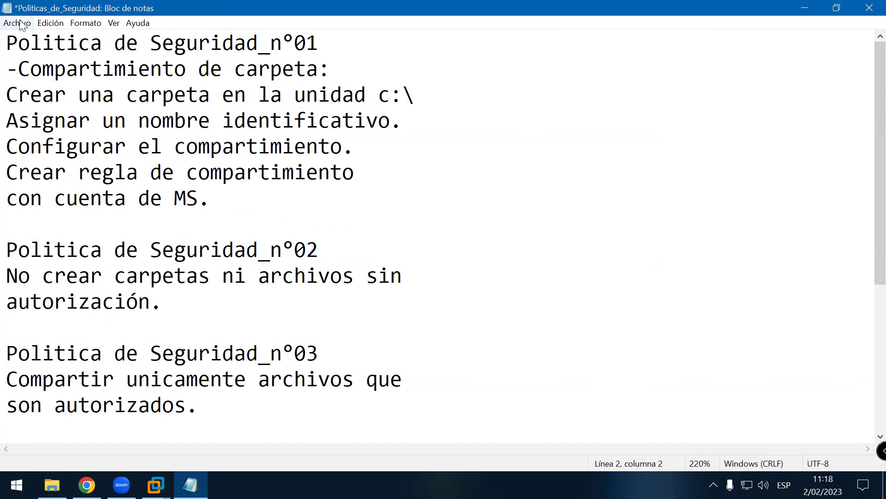
left_click(17, 22)
left_click(70, 81)
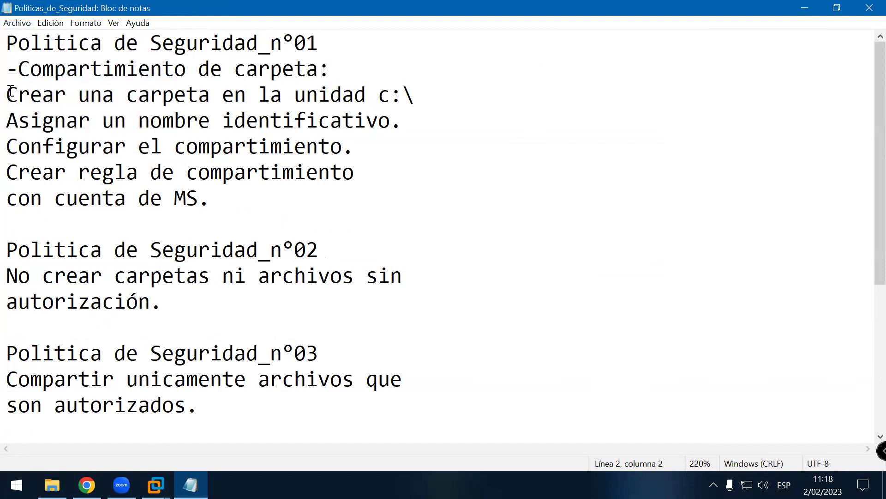
Step: Select each step of Politica de Seguridad_n°01 in turn, from creating the folder to the sharing rule
left_click_drag(7, 95, 448, 97)
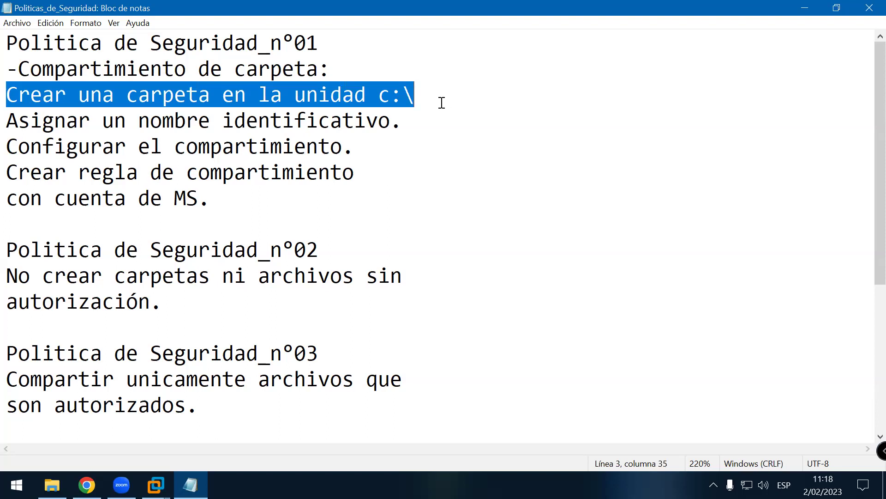
left_click_drag(9, 122, 416, 117)
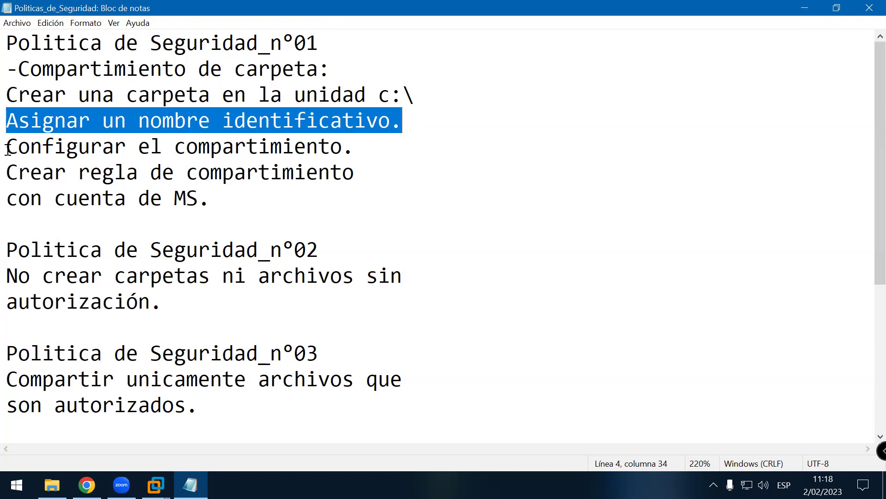
left_click_drag(8, 148, 370, 146)
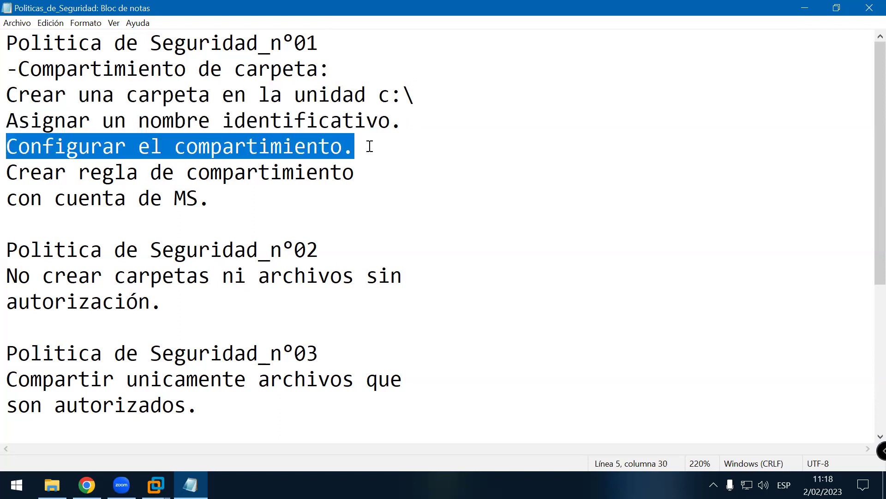
left_click_drag(9, 171, 308, 193)
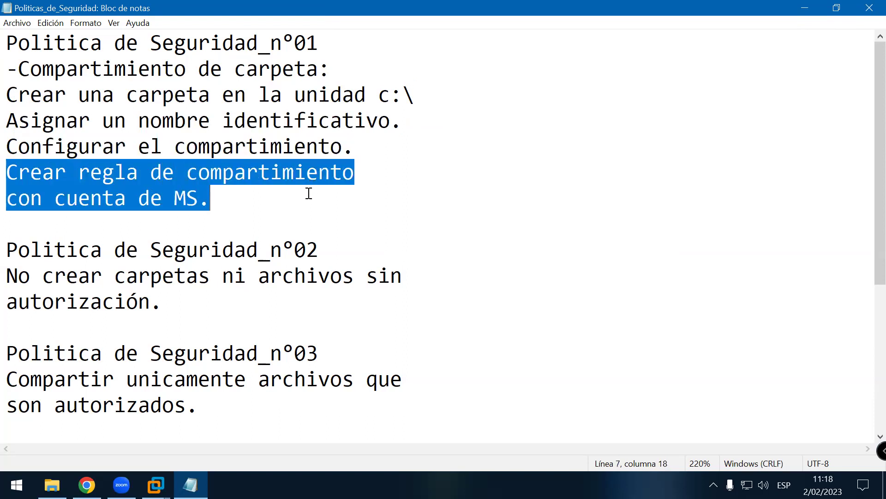
left_click(223, 203)
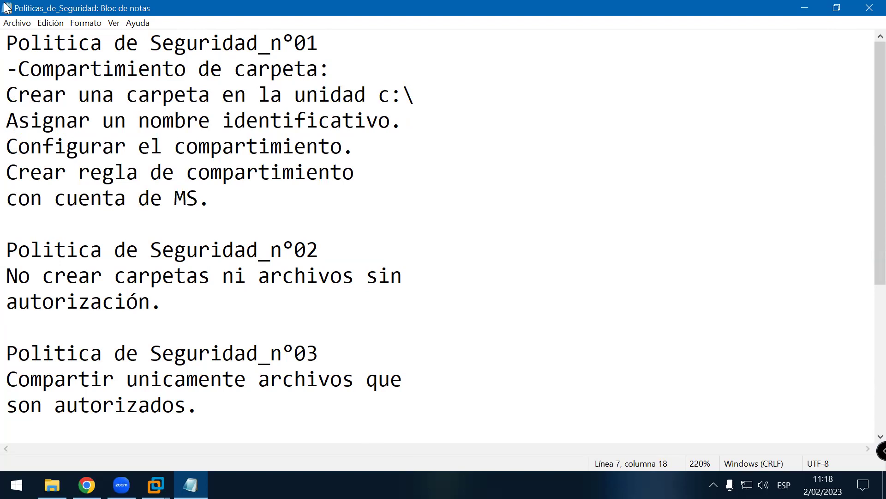
Step: Save Politicas_de_Seguridad again and reselect the sharing-rule step
left_click(20, 24)
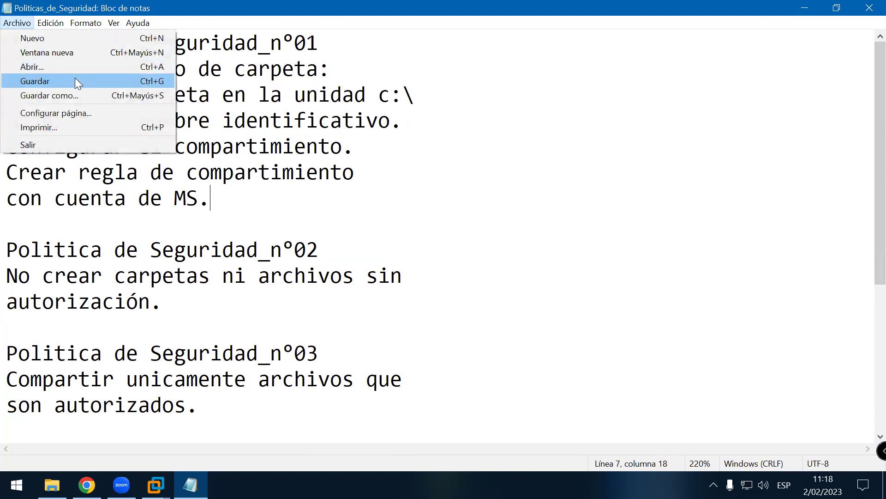
left_click(75, 81)
left_click_drag(209, 196, 7, 169)
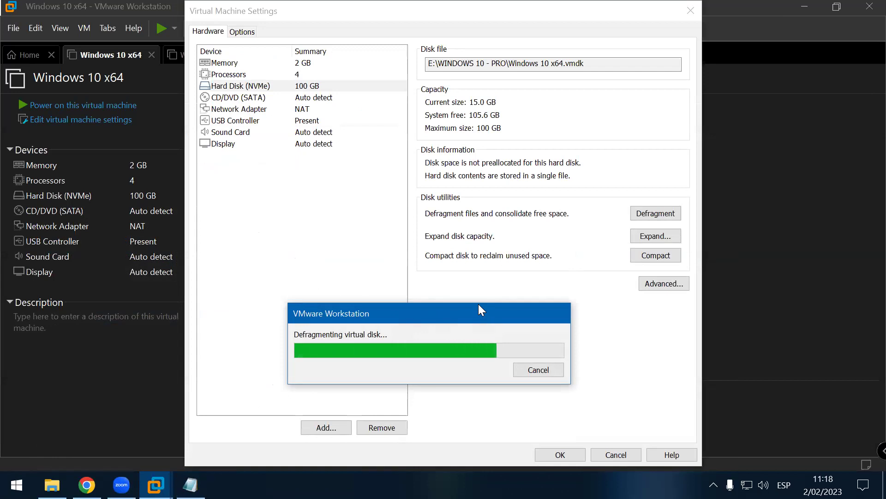
Step: Let the Windows 10 x64 disk defragmentation finish, acknowledge it, and close the settings with OK
left_click_drag(478, 305, 464, 287)
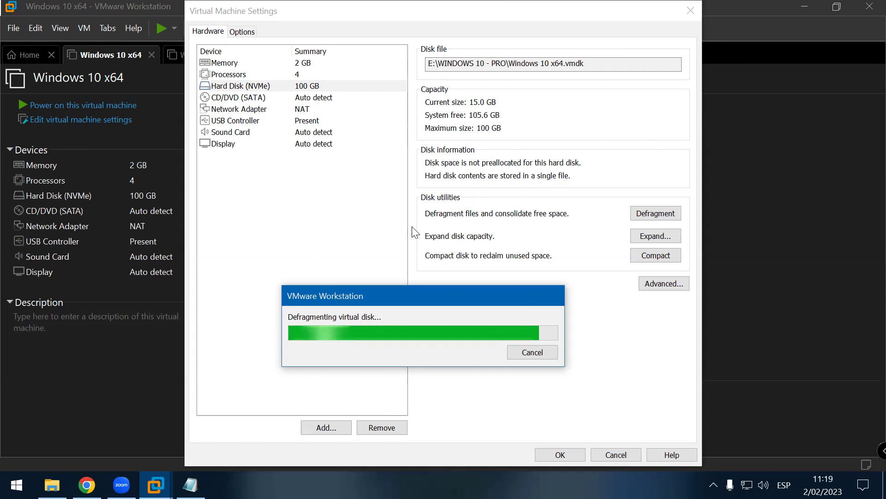
left_click_drag(402, 287, 427, 285)
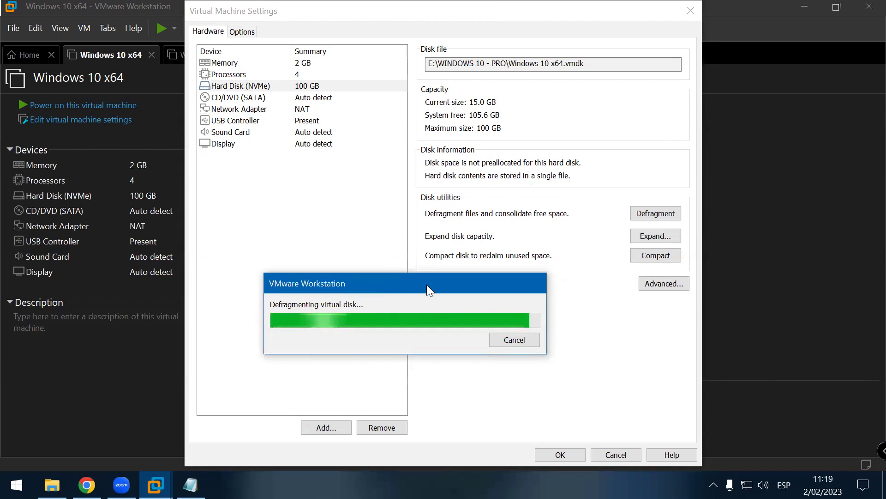
left_click_drag(427, 284, 371, 286)
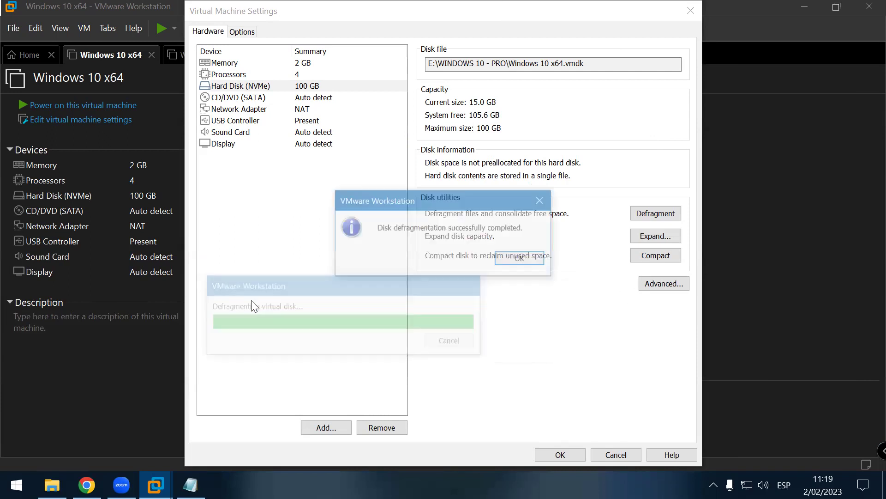
left_click(530, 262)
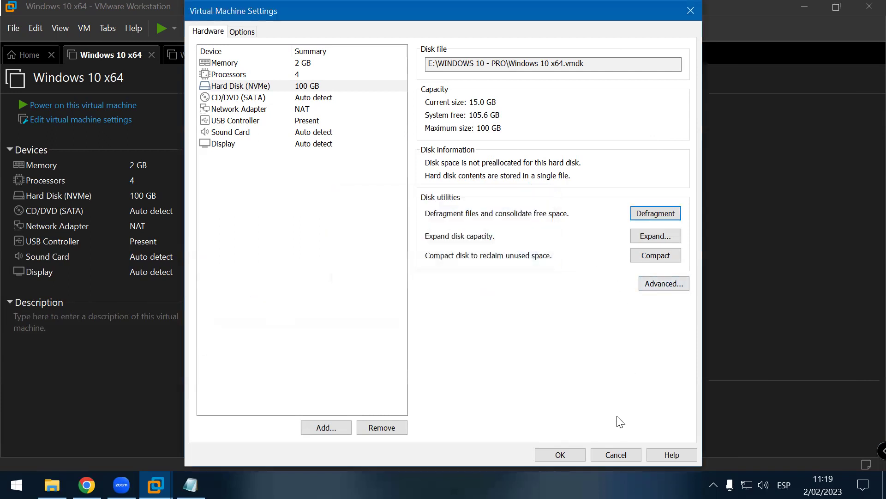
left_click(564, 454)
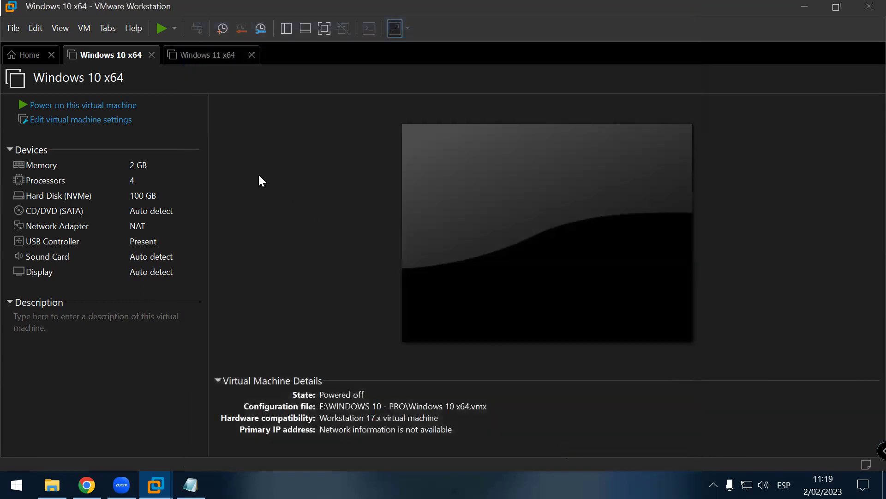
Step: Return to the Windows 10 x64 summary and select its Processors hardware entry
left_click(222, 64)
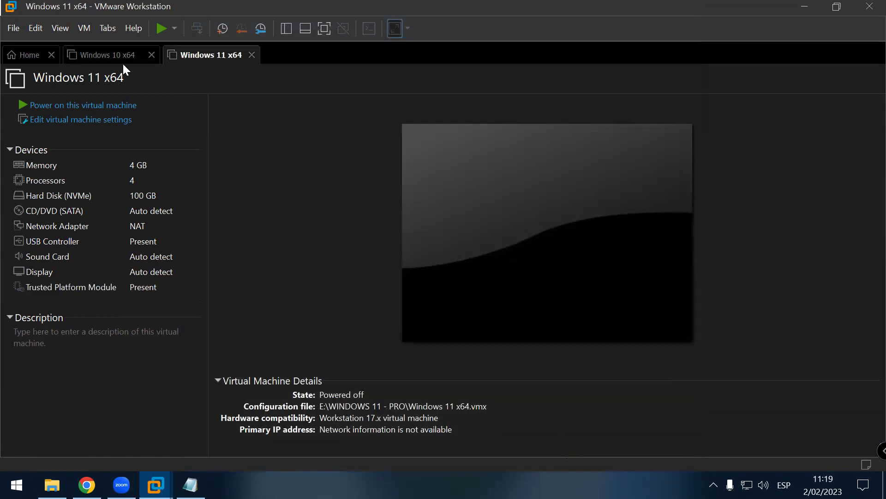
left_click(124, 61)
left_click(224, 59)
left_click(112, 68)
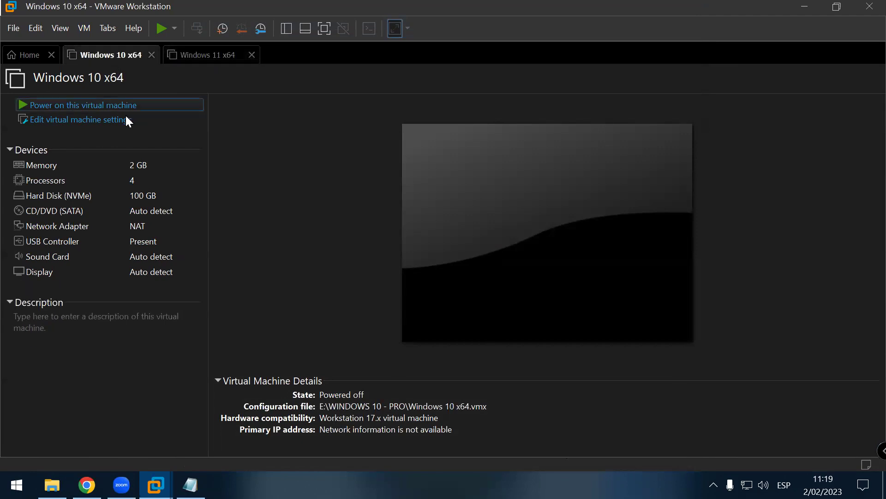
left_click(85, 187)
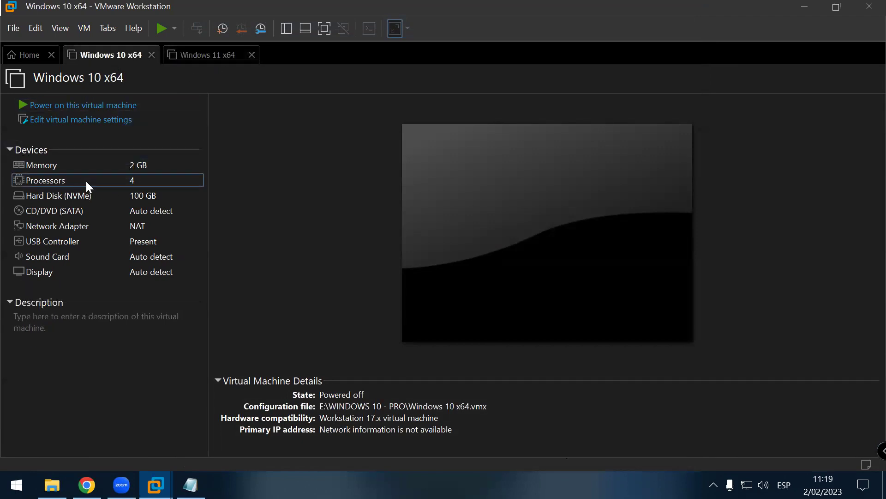
Step: Set the Windows 10 x64 VM to 1 processor with 1 core per processor and apply
double_click(89, 182)
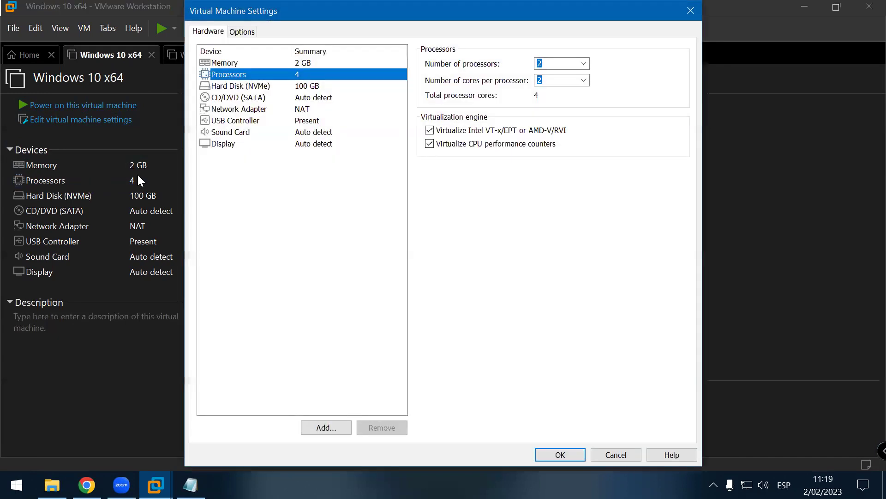
left_click(584, 80)
left_click(584, 90)
left_click(584, 63)
left_click(576, 73)
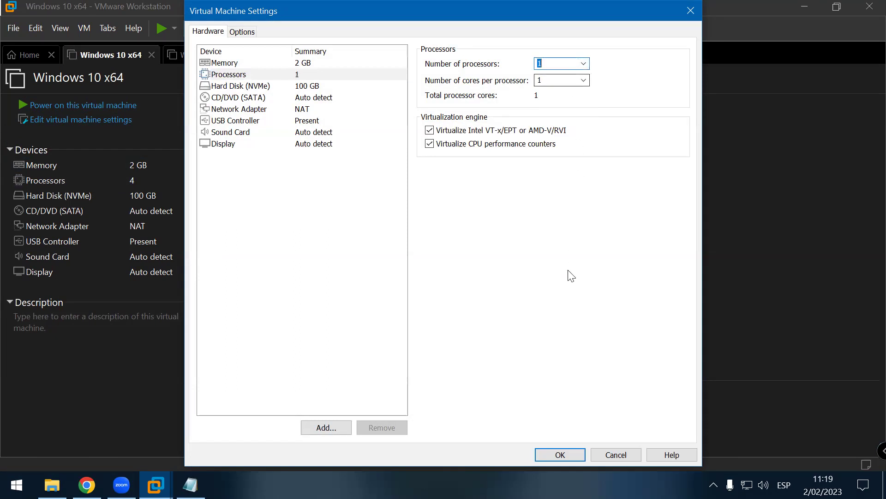
left_click(560, 455)
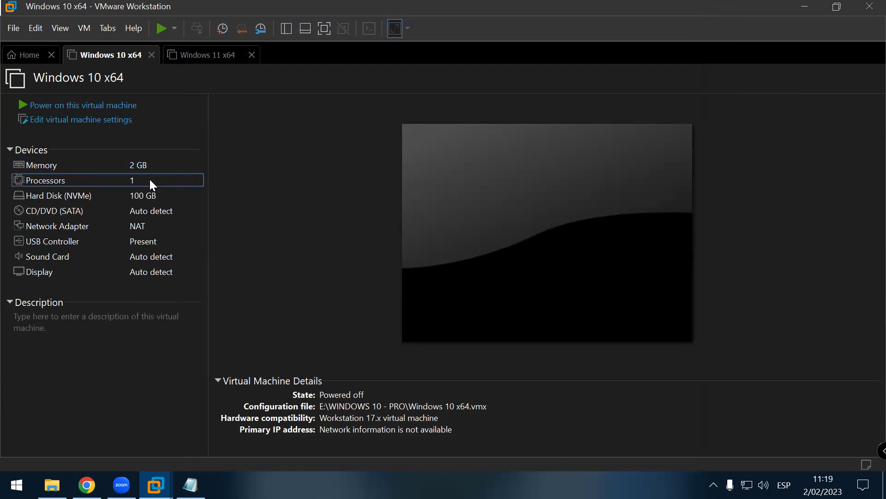
Step: Reopen processor settings, try 2 processors, and close without applying the change
double_click(83, 180)
left_click(585, 64)
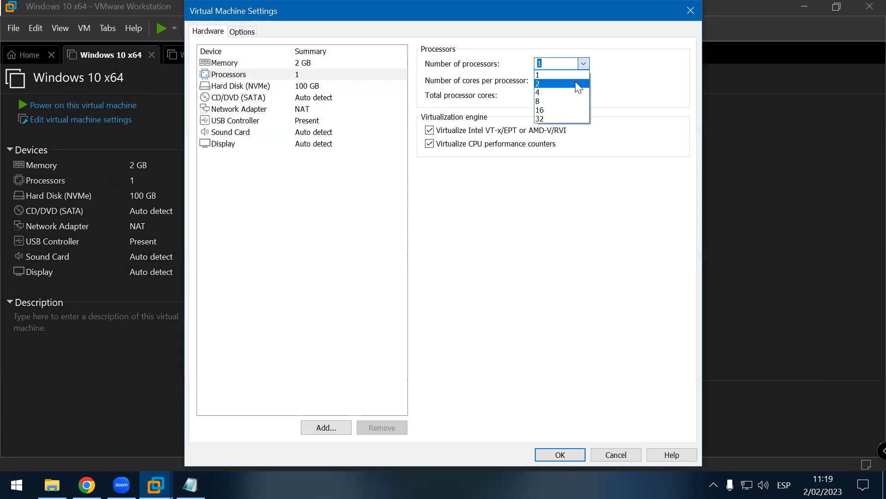
left_click(575, 83)
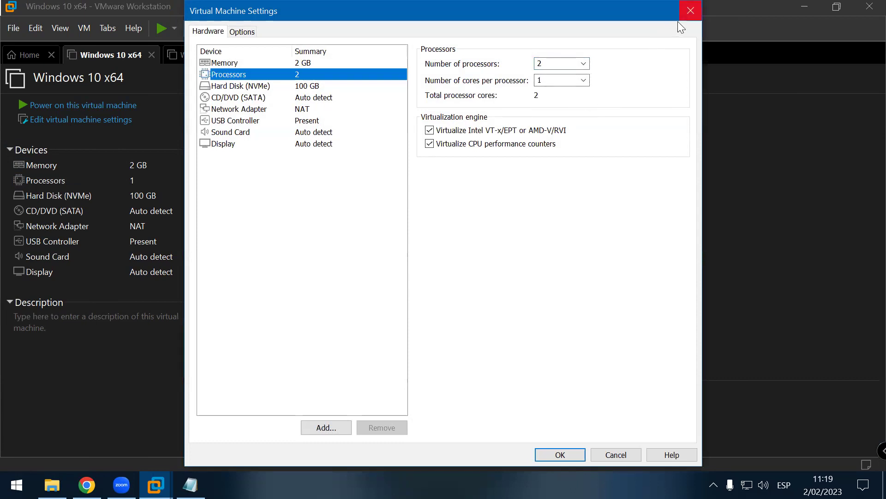
left_click(690, 10)
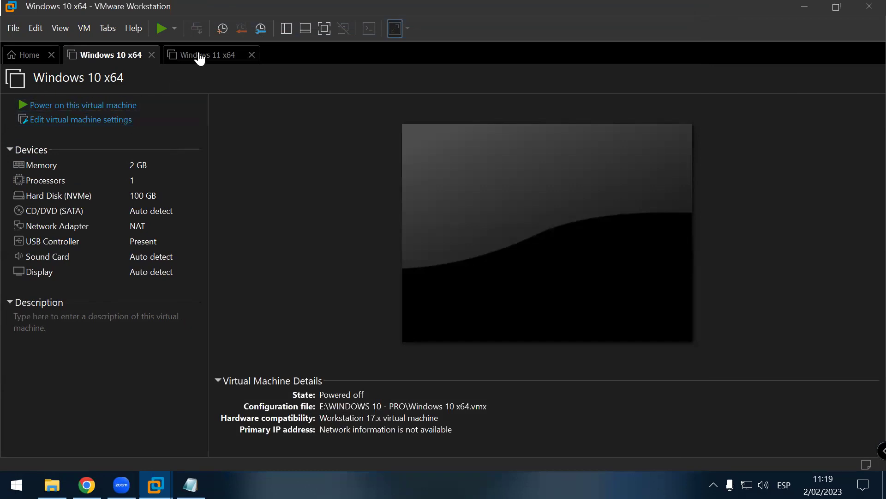
left_click(199, 56)
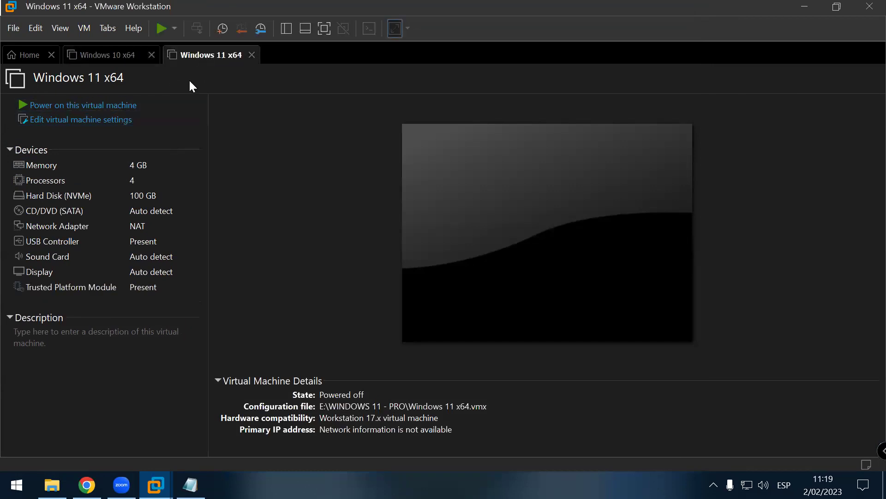
Step: Power on the Windows 11 x64 VM and quit the host's TeraBox tray app
left_click(124, 110)
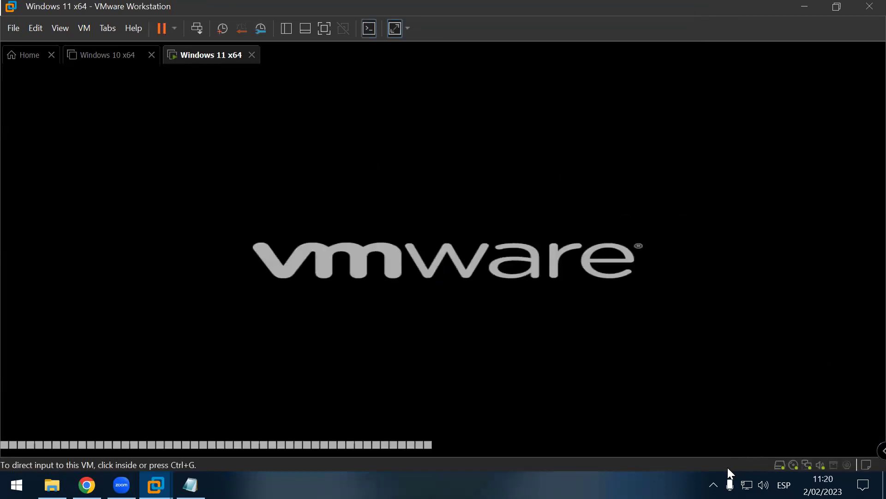
left_click(714, 484)
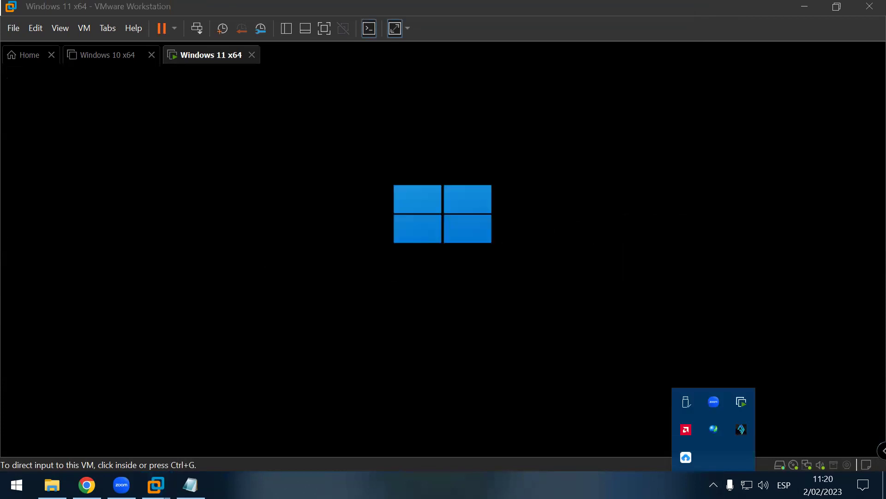
right_click(682, 457)
left_click(707, 442)
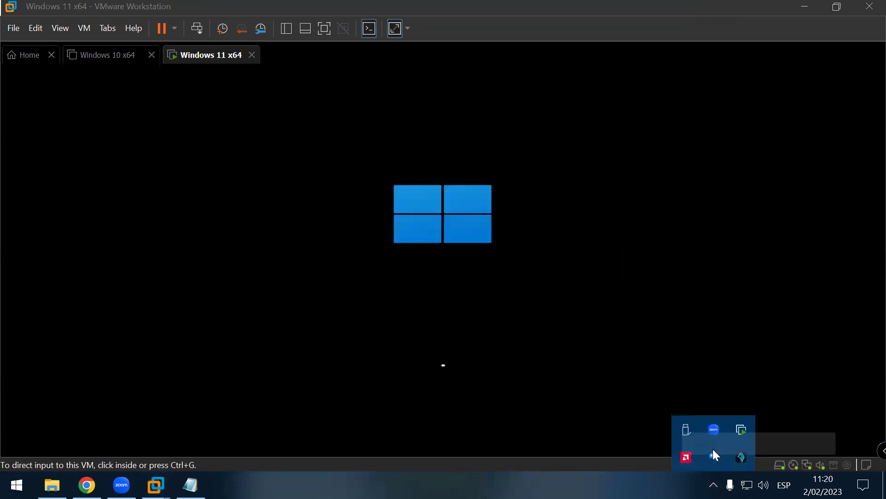
Step: Quit ASUS Mini Bar and one more background tray app on the host
right_click(742, 456)
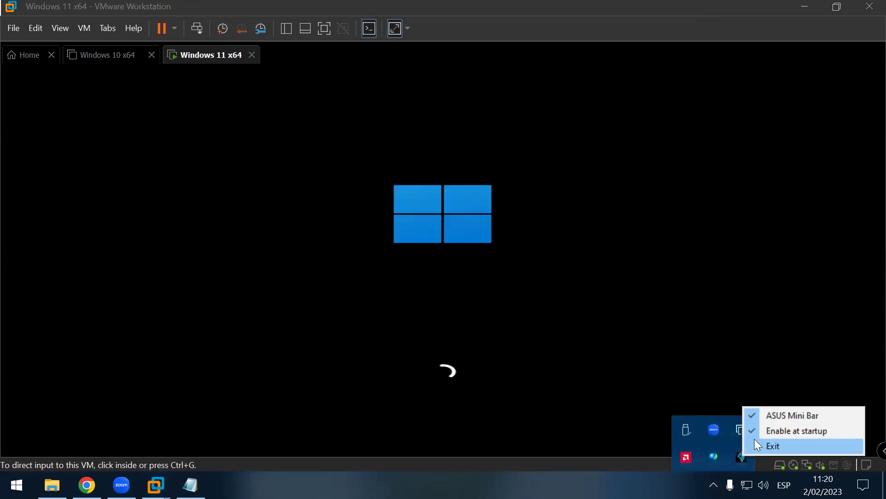
left_click(777, 449)
left_click(713, 485)
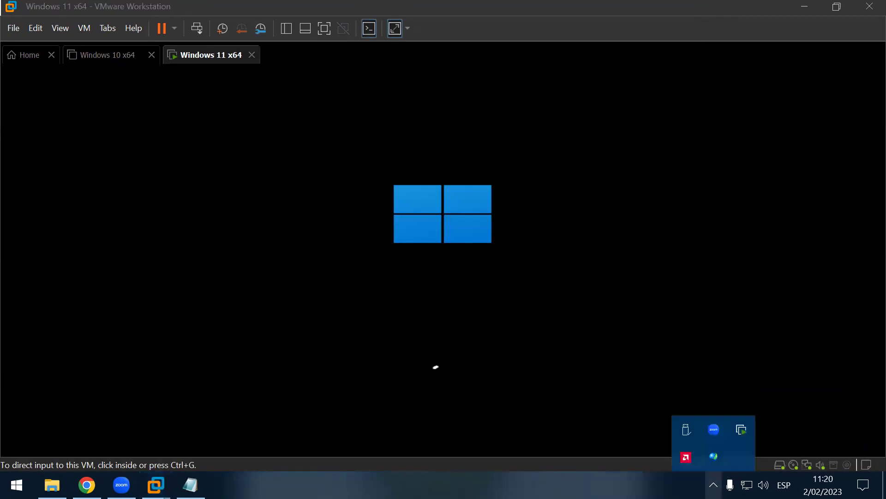
right_click(715, 457)
left_click(738, 446)
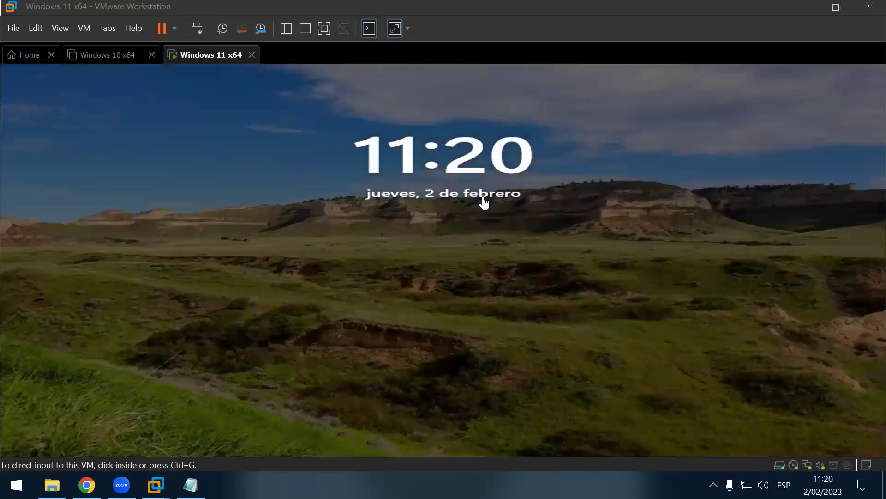
Step: Sign in to the Windows 11 guest from its lock screen with the account PIN
left_click(483, 202)
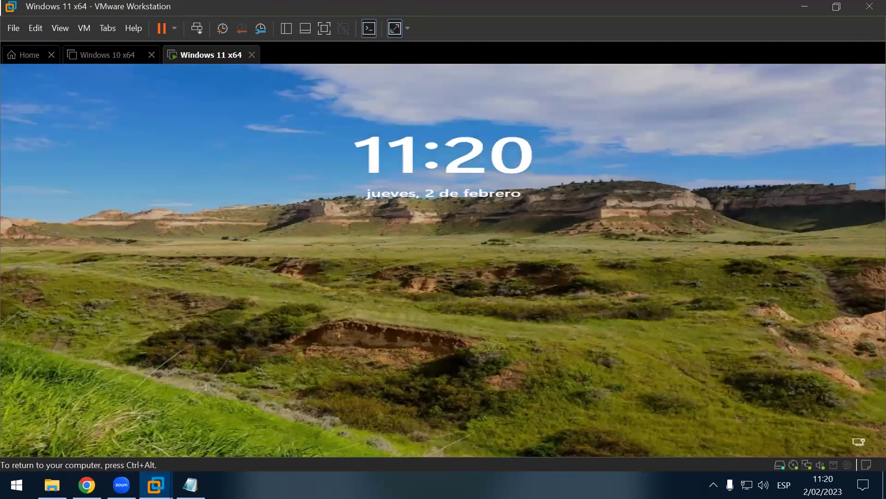
key("Return")
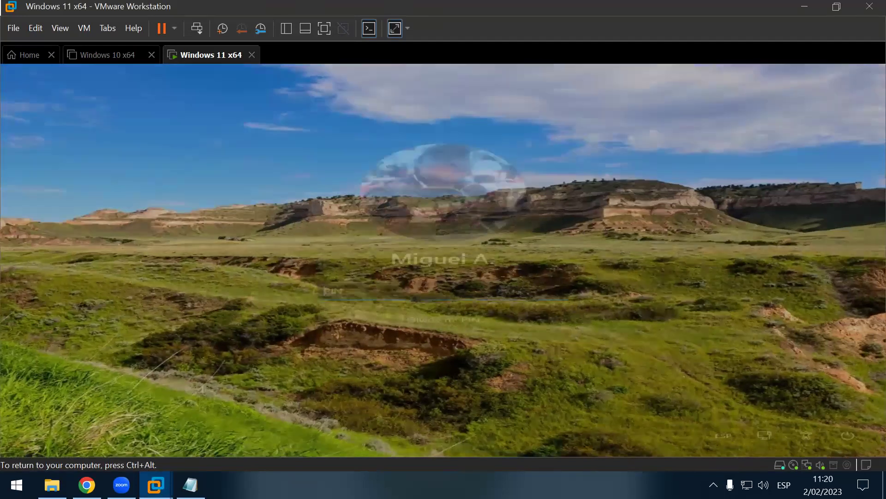
type("111")
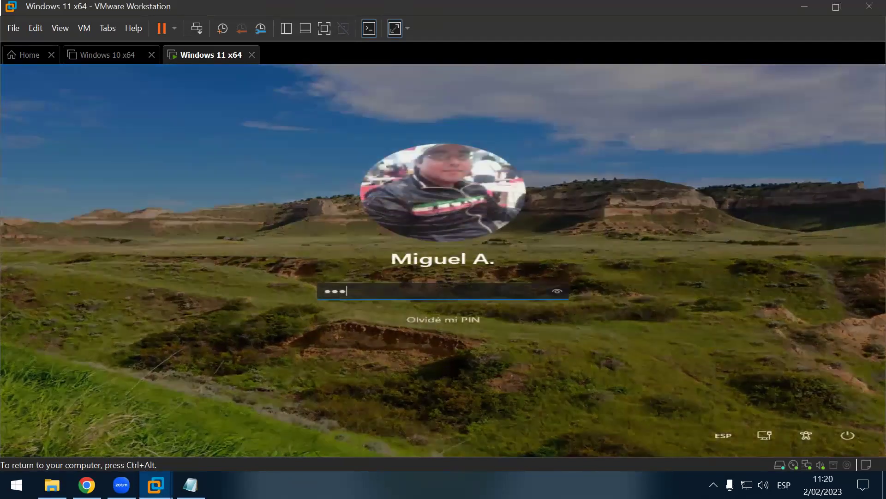
type("1")
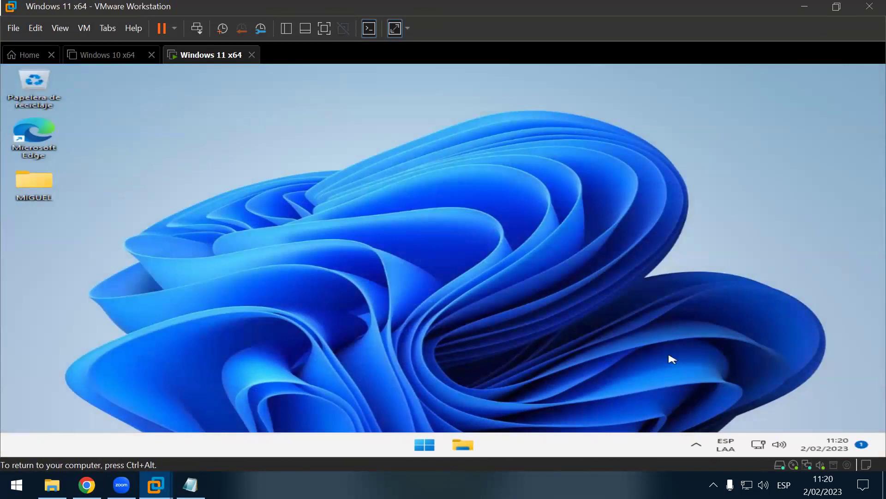
left_click(696, 450)
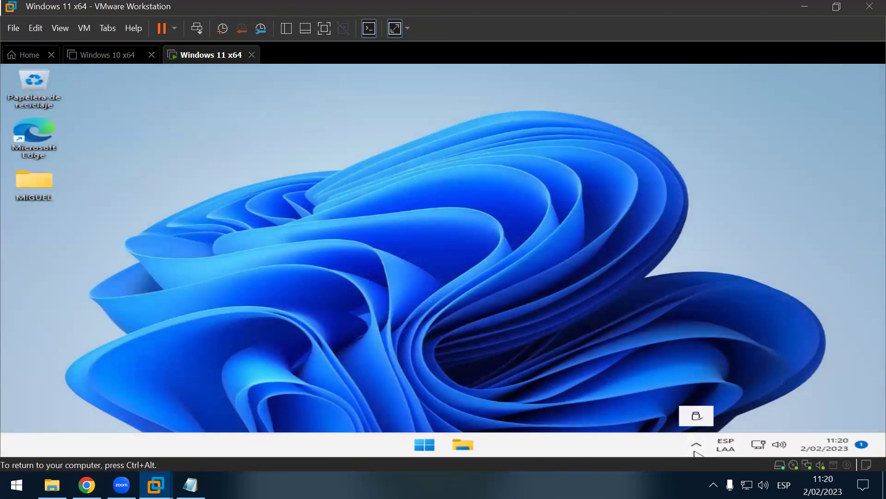
left_click(369, 142)
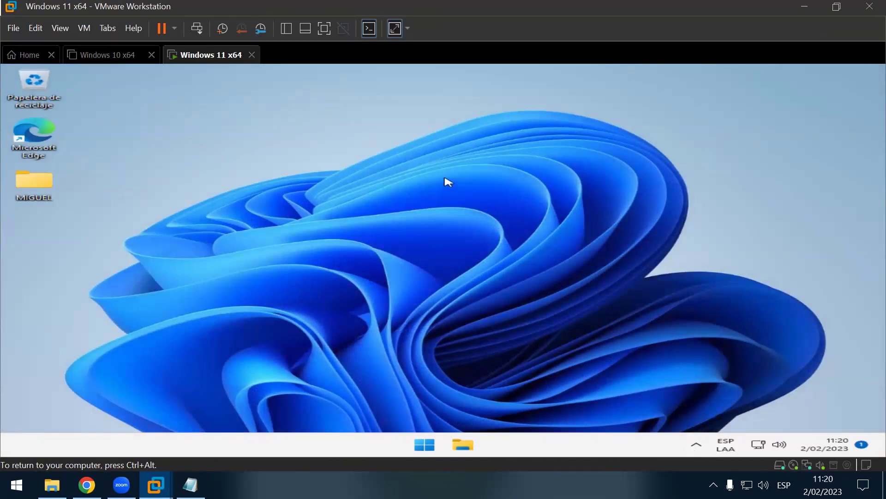
Step: Refresh the Windows 11 desktop twice, check the pending notification, and open Start
right_click(523, 87)
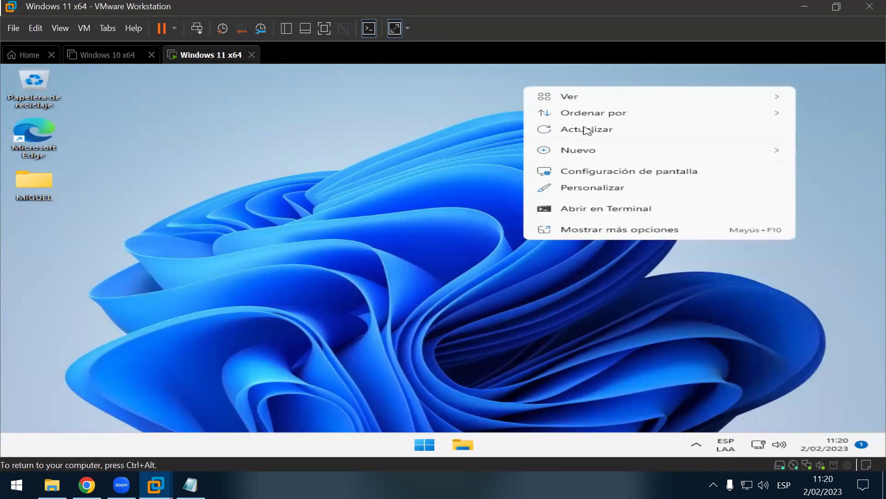
left_click(585, 131)
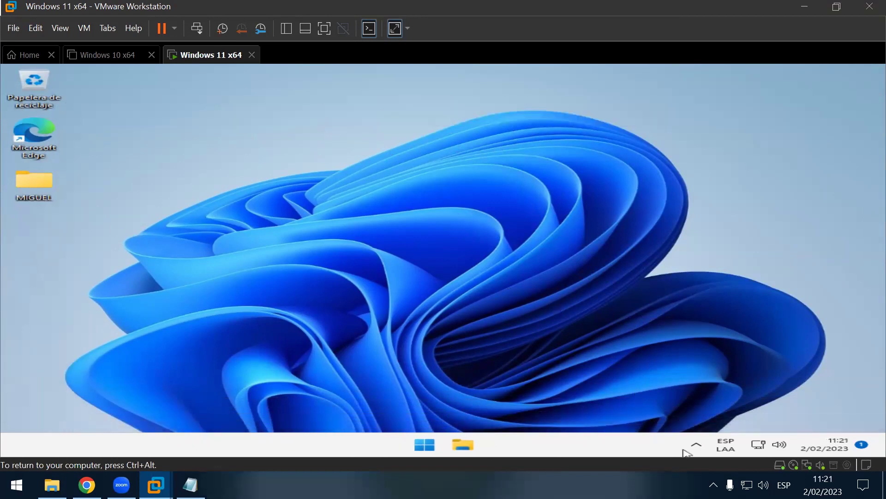
left_click(862, 445)
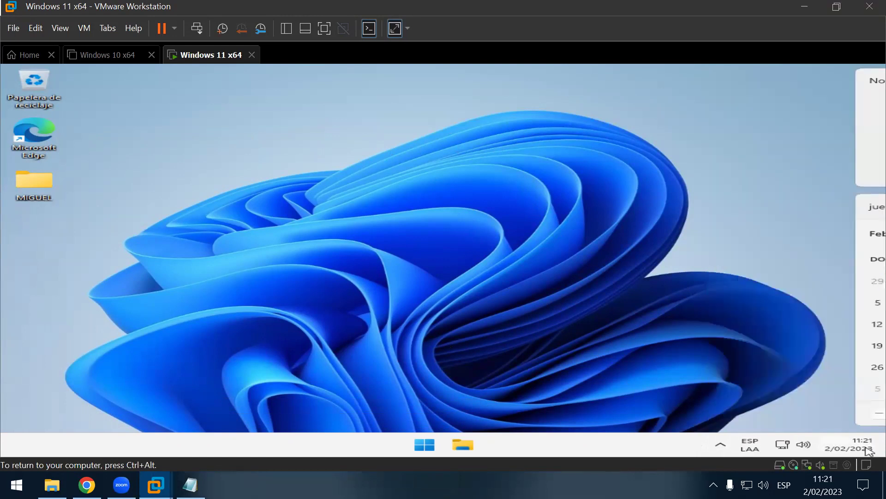
right_click(104, 142)
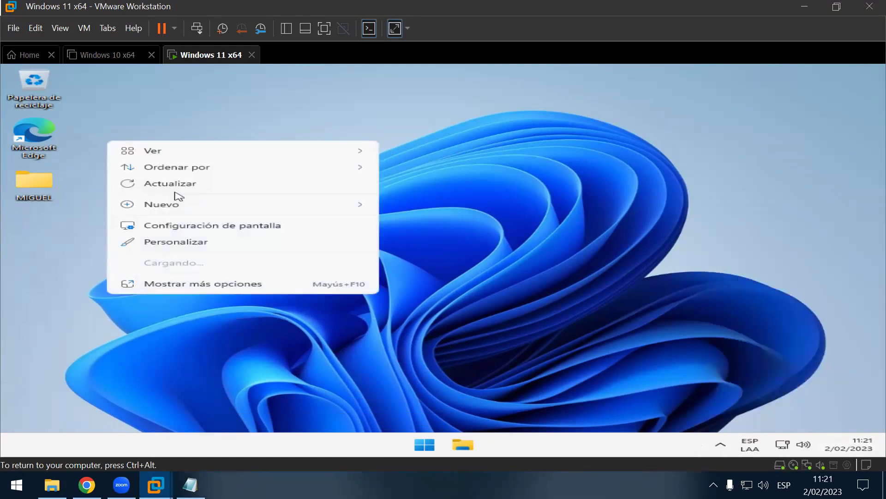
left_click(175, 187)
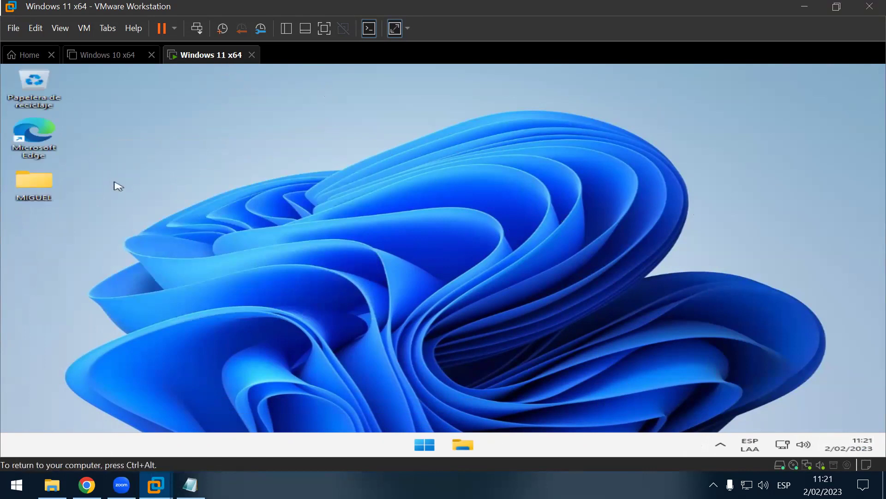
left_click_drag(186, 139, 721, 321)
left_click(423, 444)
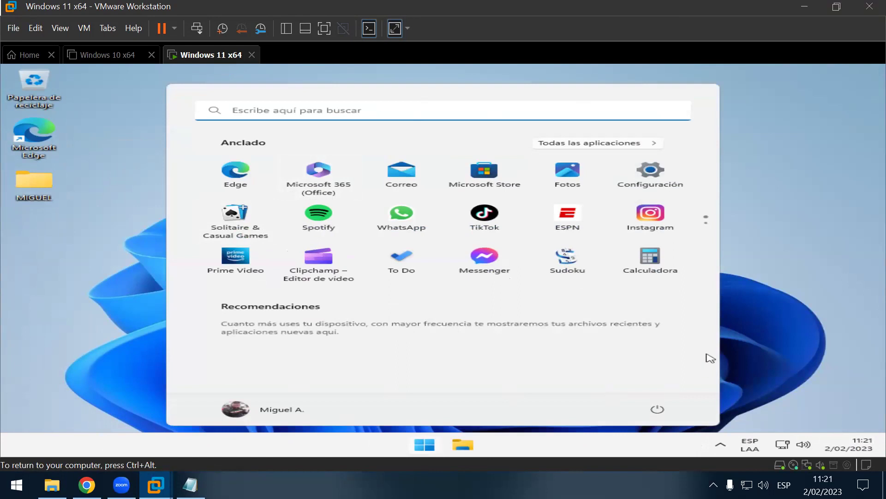
Step: Open Cambiar la configuración de cuenta from the Start account menu, review it, then close Settings
left_click(241, 410)
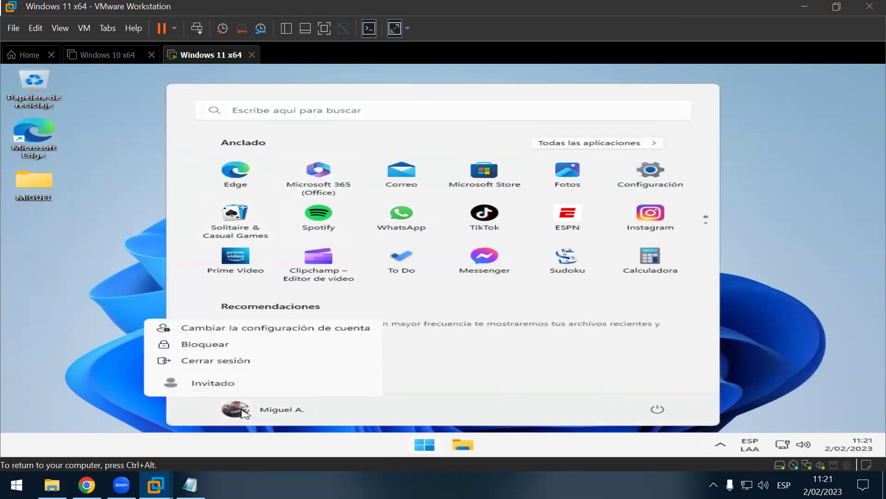
left_click(335, 329)
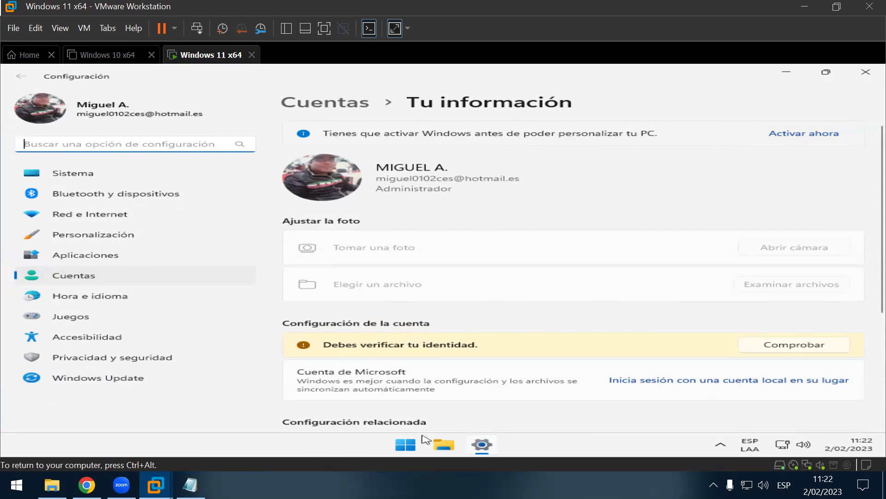
left_click(406, 445)
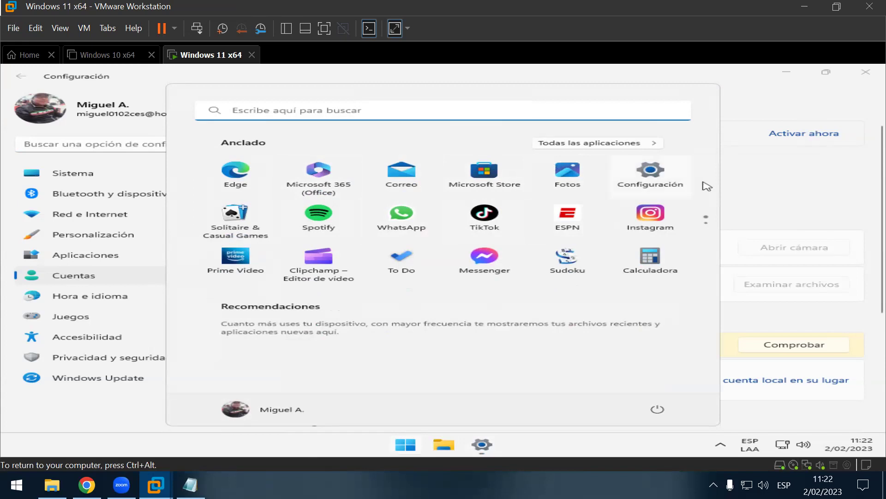
left_click(764, 181)
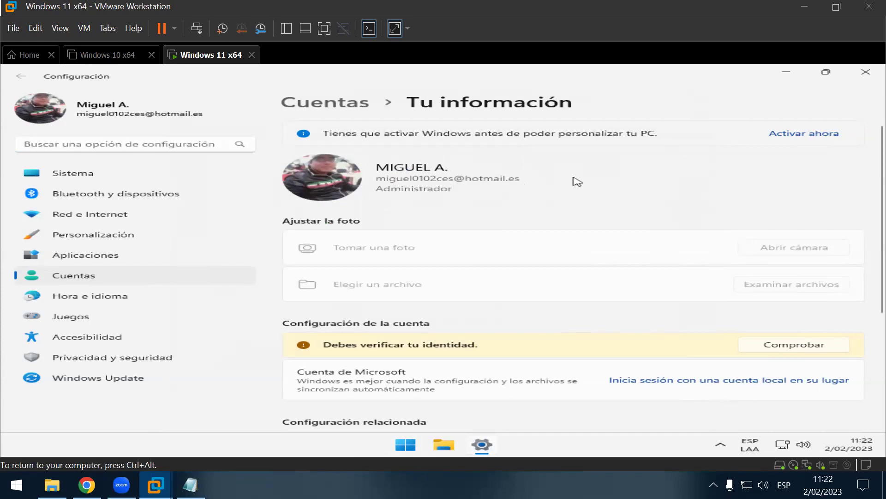
left_click(862, 78)
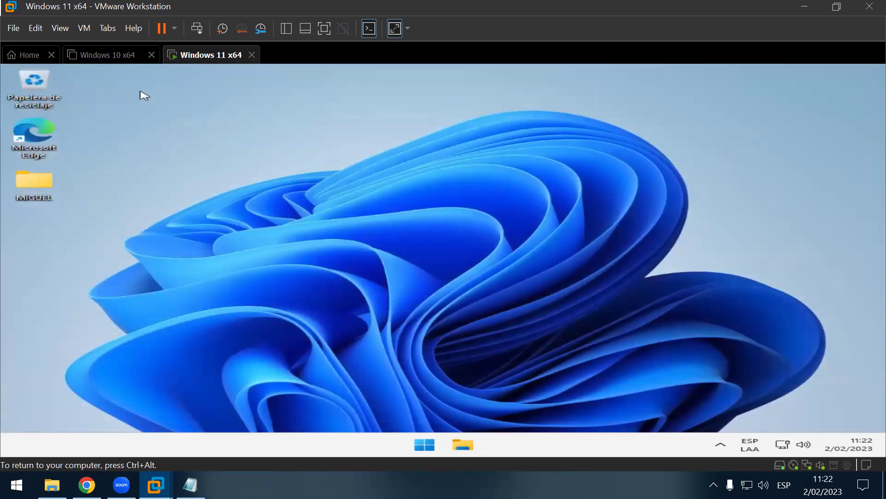
Step: Power on the Windows 10 x64 virtual machine, then go back to the Windows 11 x64 tab
left_click(118, 67)
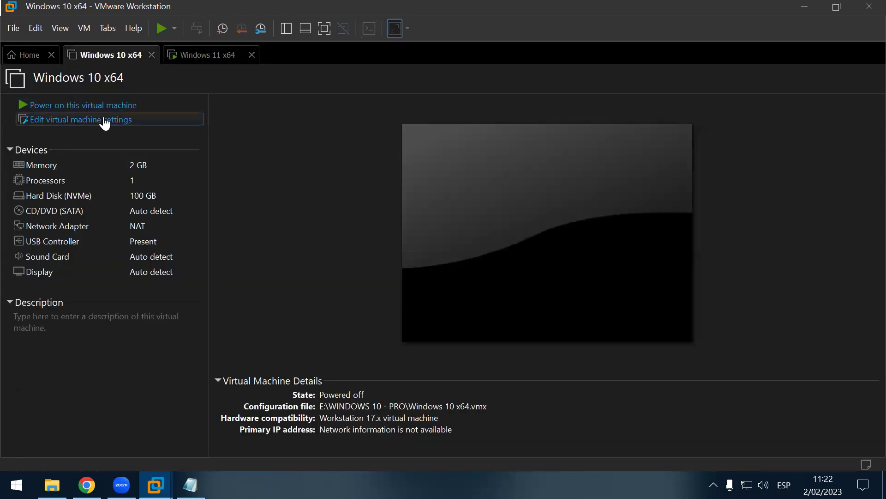
left_click(114, 109)
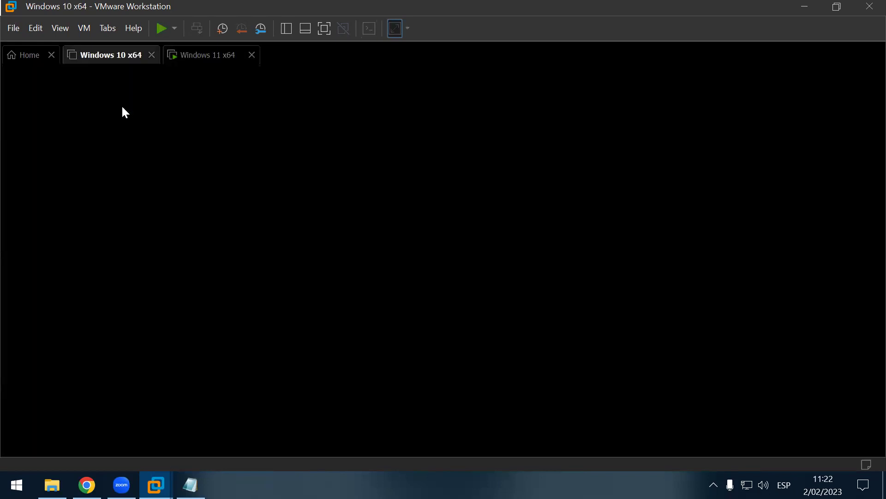
left_click(193, 56)
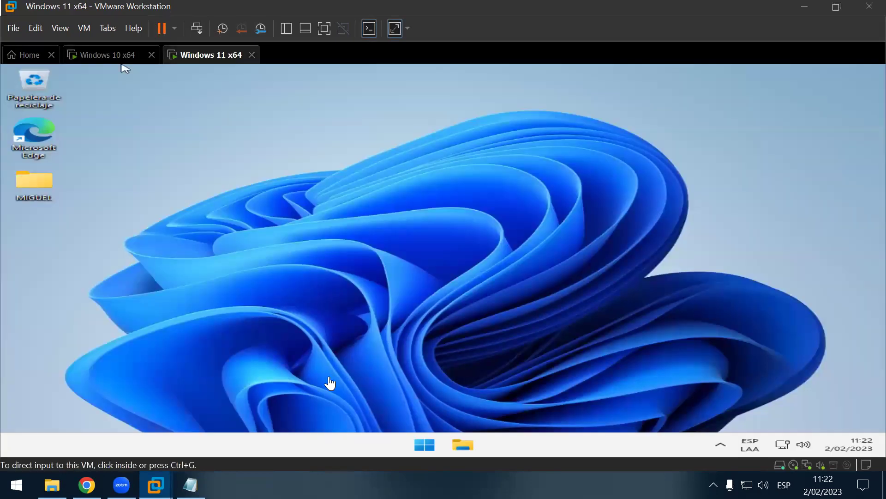
Step: In the Windows 11 guest, open the account settings page from Start, then close Settings
left_click(424, 446)
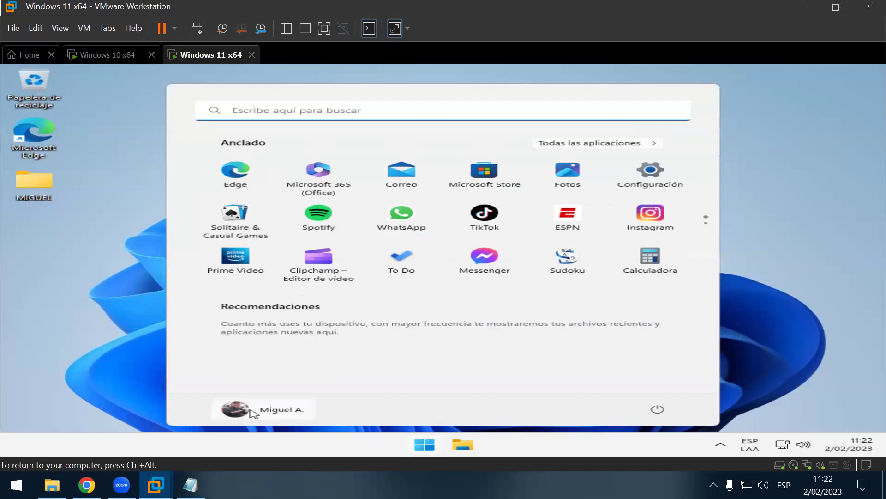
left_click(249, 411)
left_click(275, 328)
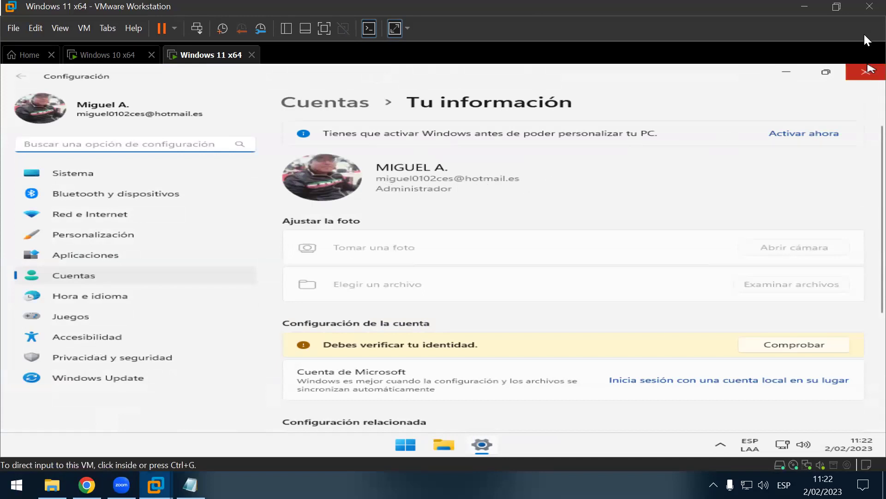
left_click(866, 67)
left_click(867, 69)
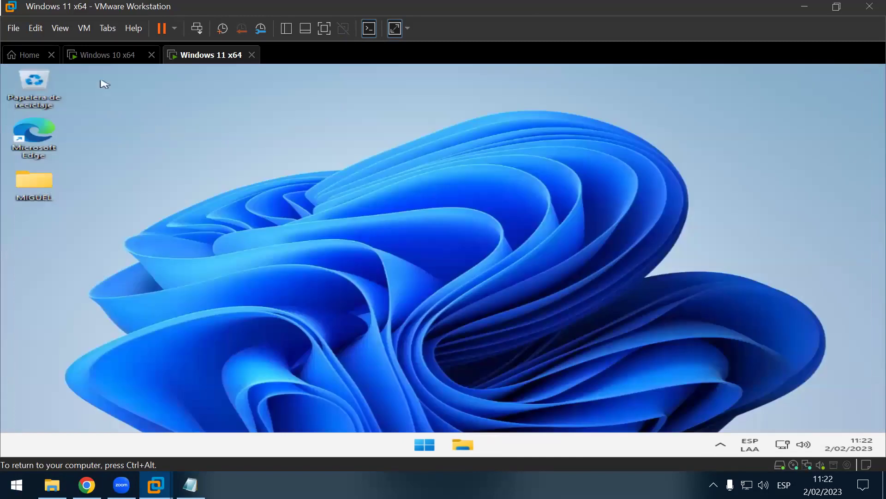
Step: Switch to the Windows 10 x64 tab to view its signed-in desktop
left_click(106, 56)
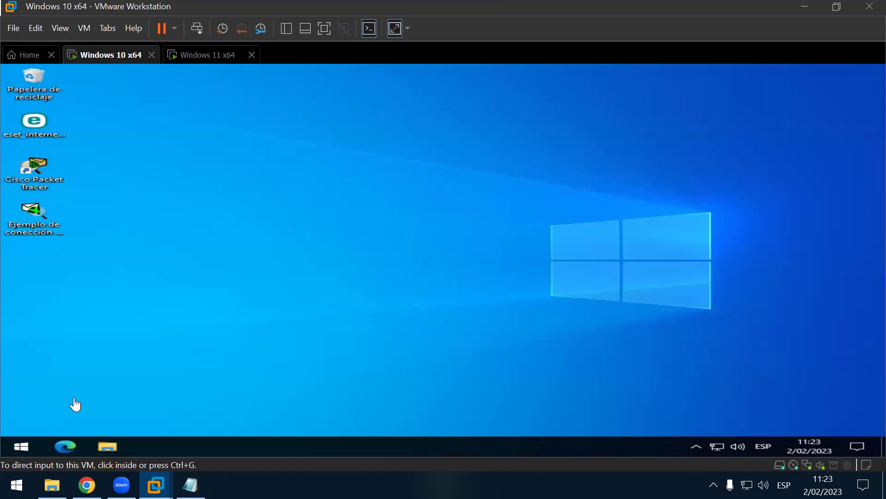
left_click(504, 189)
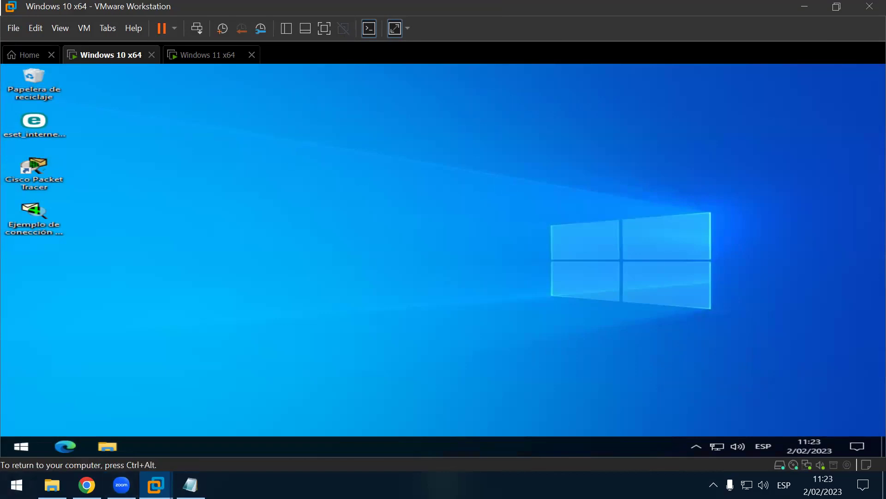
left_click(696, 446)
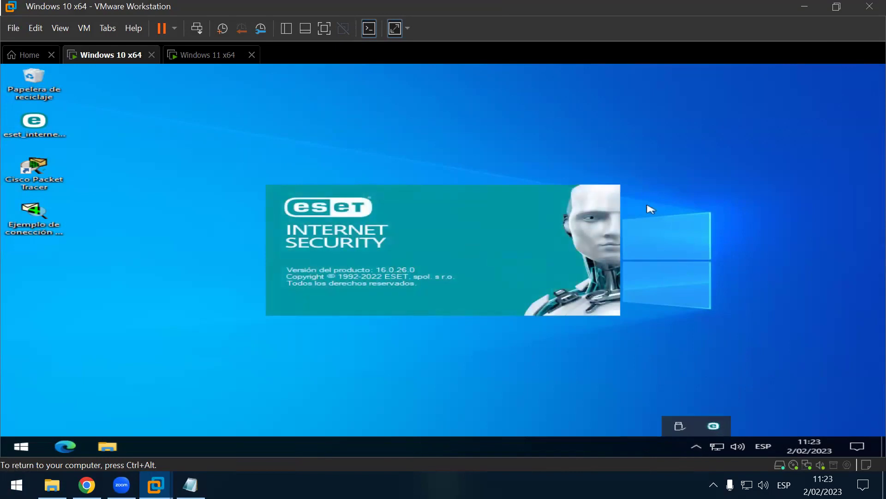
right_click(696, 175)
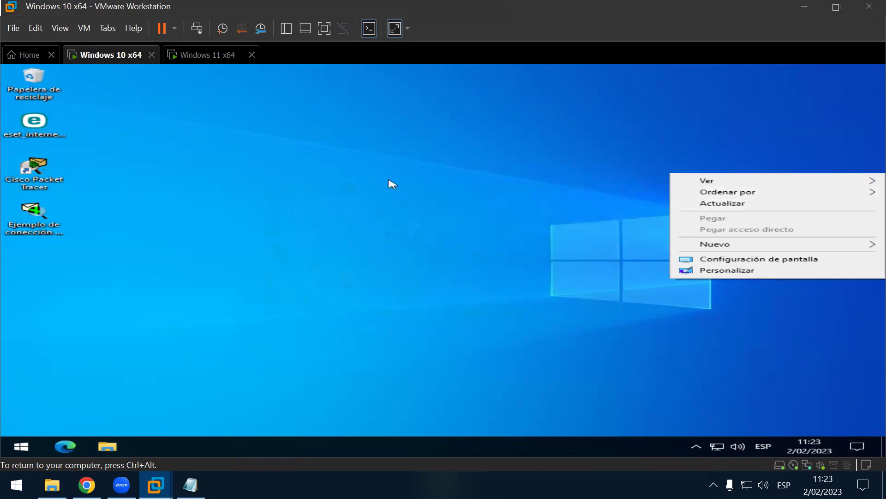
right_click(371, 172)
left_click(454, 202)
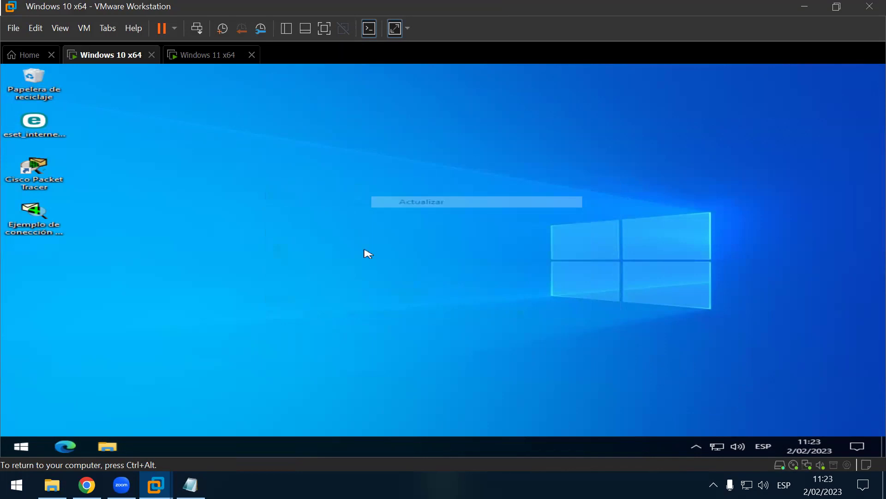
right_click(68, 446)
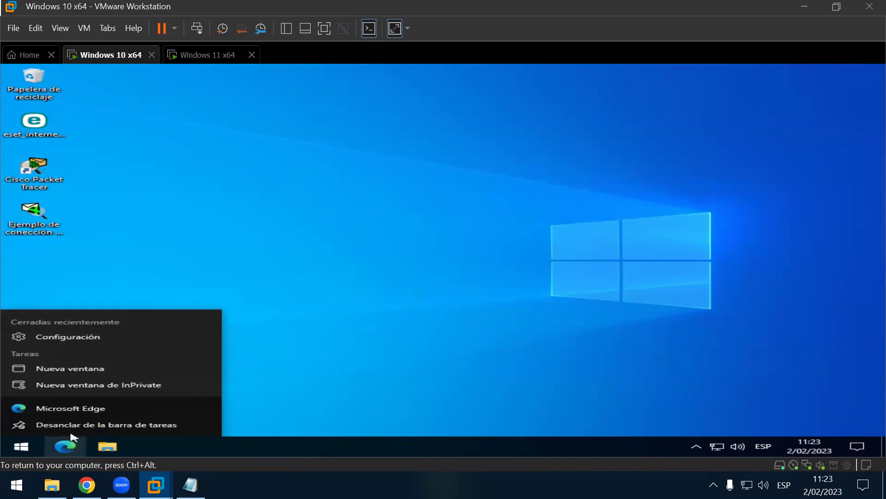
left_click(273, 131)
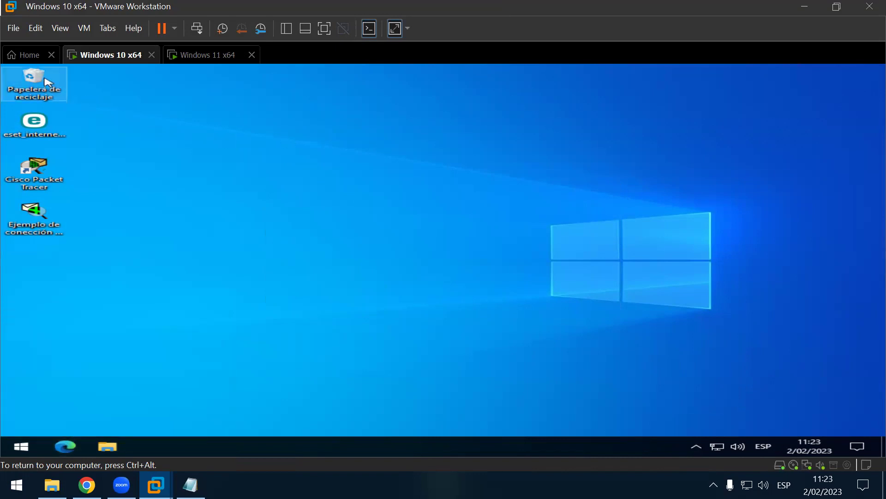
left_click(21, 446)
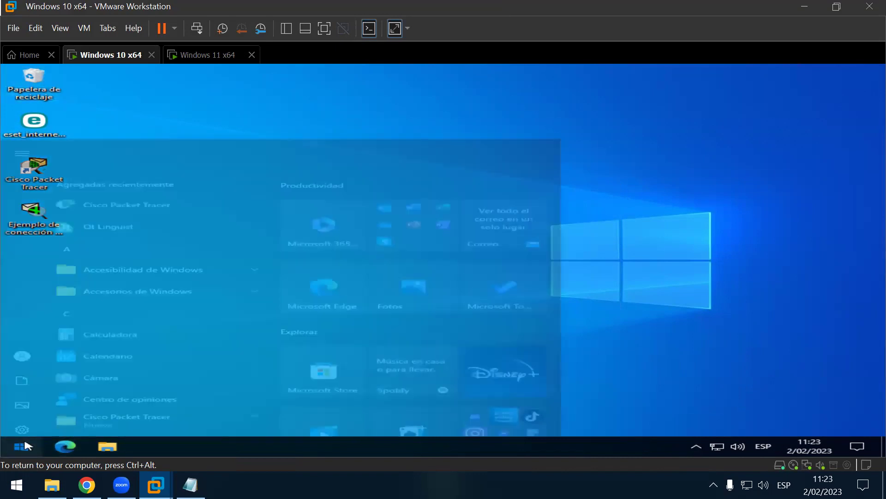
mouse_move(29, 325)
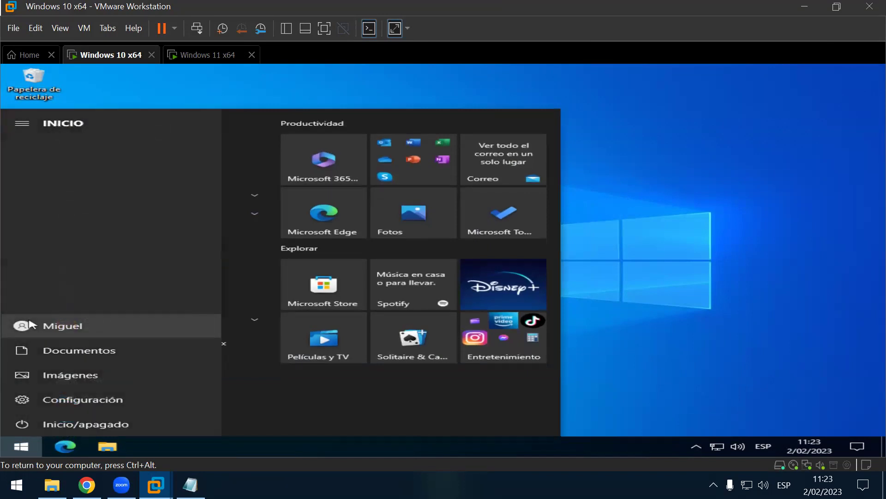
left_click(75, 325)
left_click(151, 250)
key("super+i")
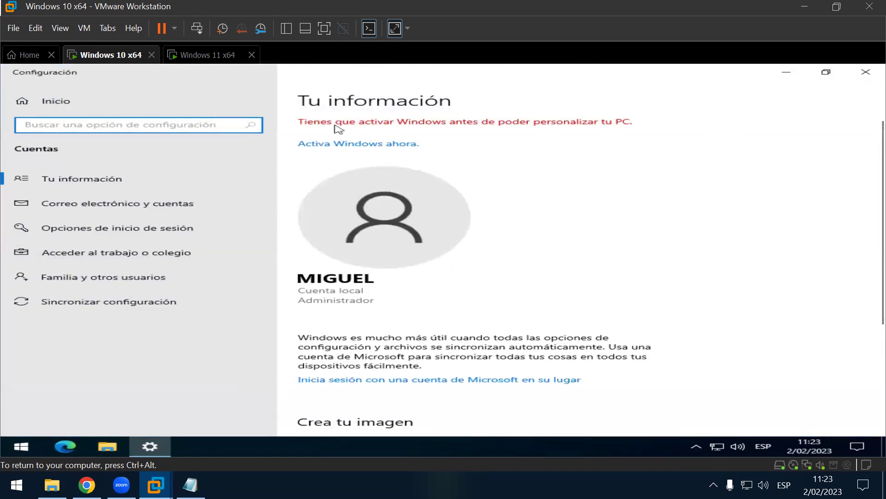
left_click(417, 296)
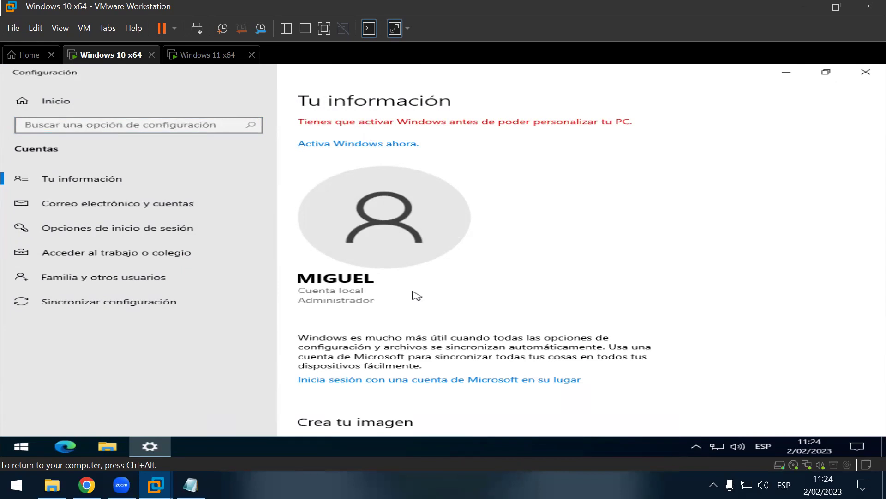
key("super+plus")
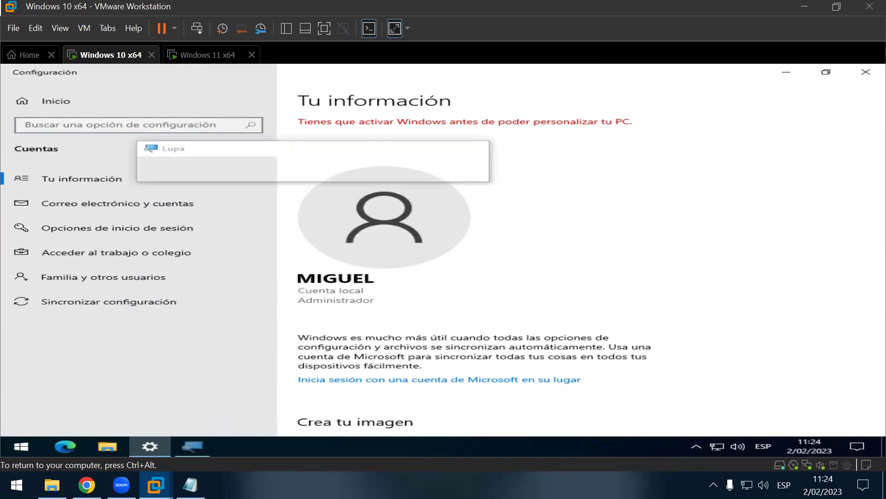
key("super+plus")
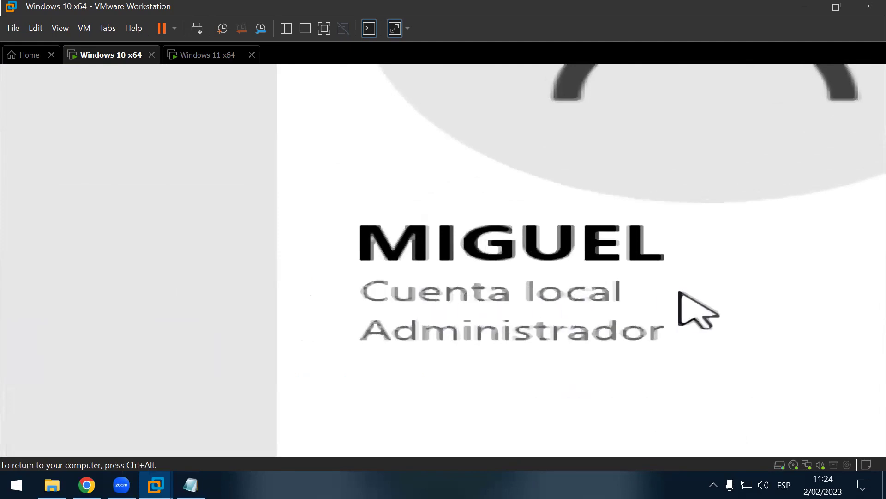
key("super+Escape")
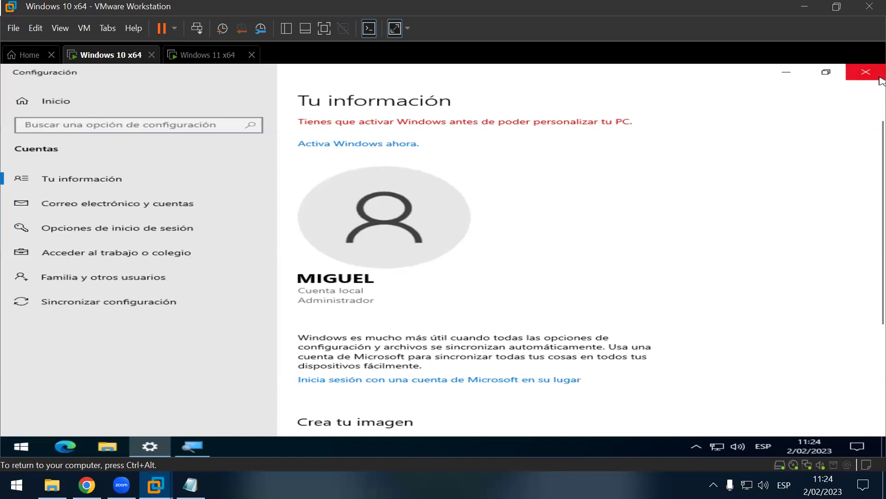
left_click(866, 73)
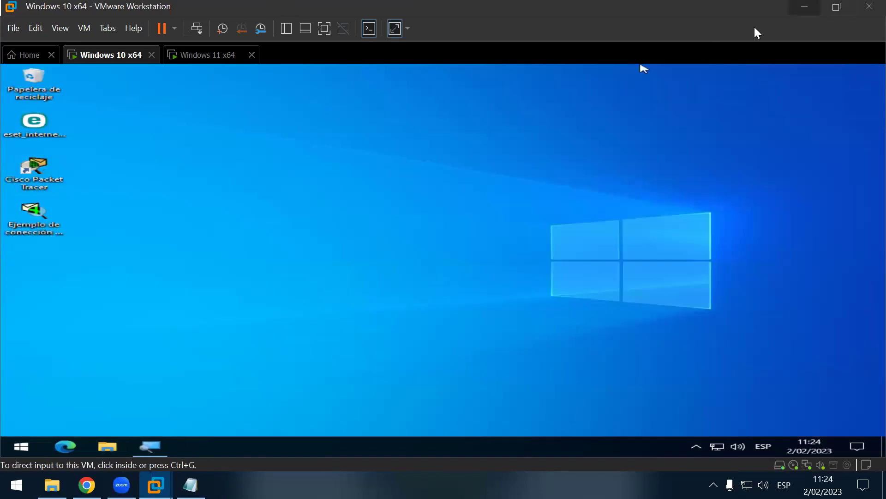
Step: Minimize VMware, review the host's Tu información account settings page, then close Settings
key("super+d")
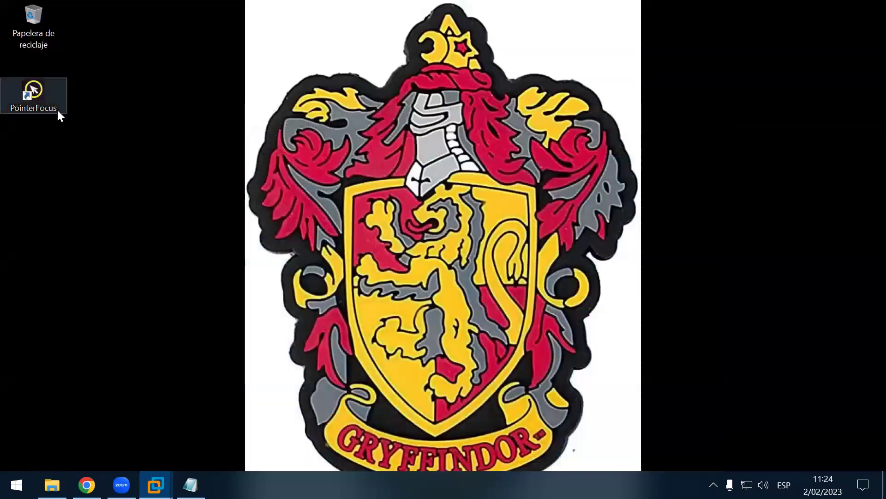
left_click(17, 484)
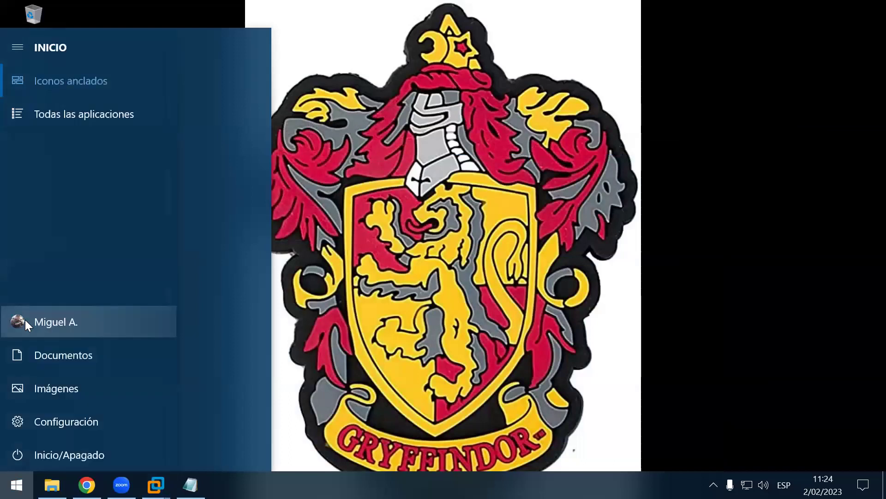
left_click(25, 321)
left_click(140, 210)
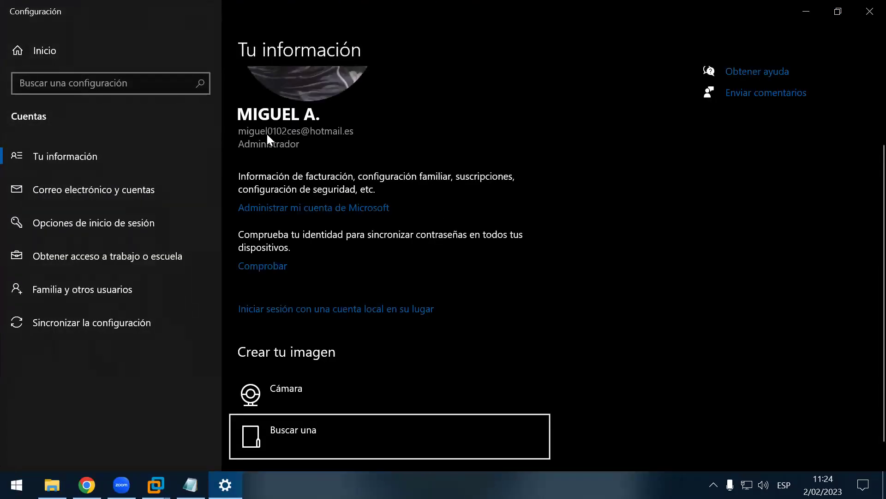
scroll(417, 245, "up", 2)
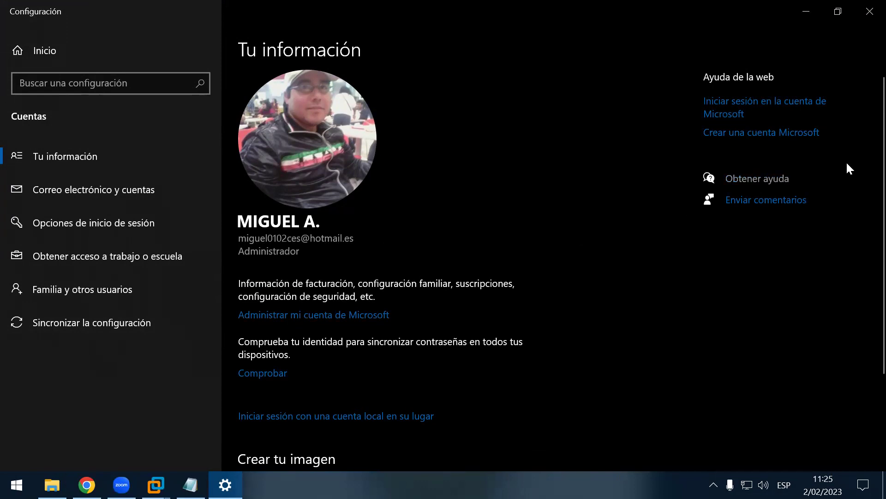
left_click(869, 14)
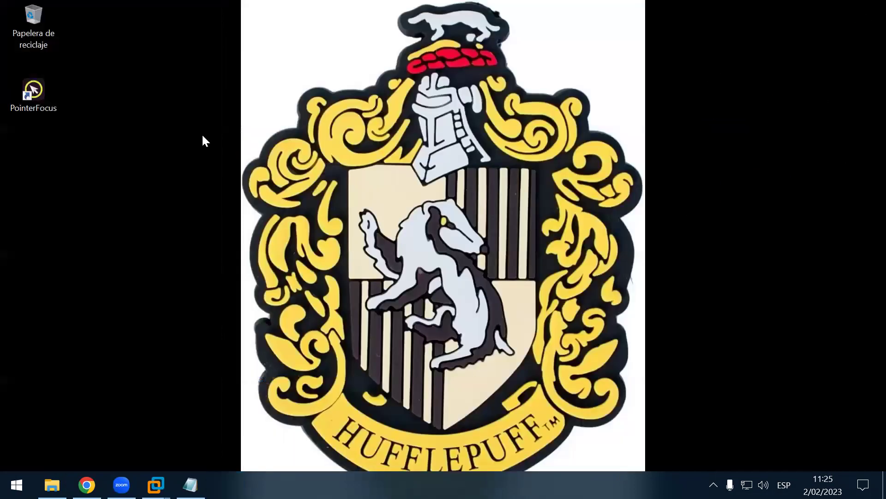
Step: Refresh the desktop, append -PC-VIRTUAL to the WINDOWS 10 and WINDOWS 11 lines, and save
right_click(181, 127)
left_click(265, 191)
left_click(191, 485)
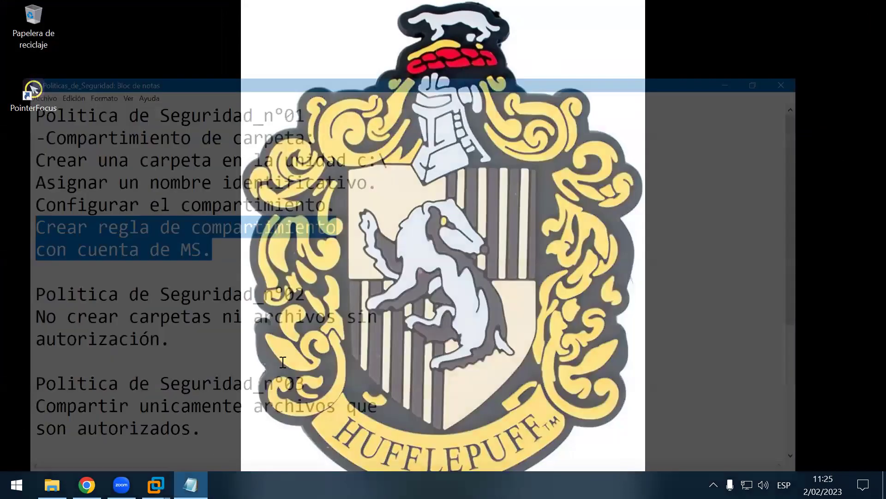
scroll(299, 328, "down", 2)
scroll(289, 362, "down", 1)
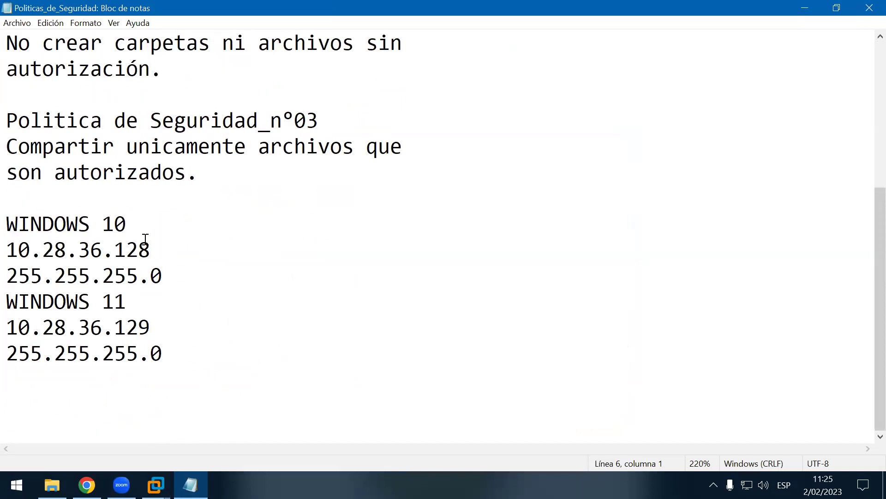
left_click(199, 231)
type("-")
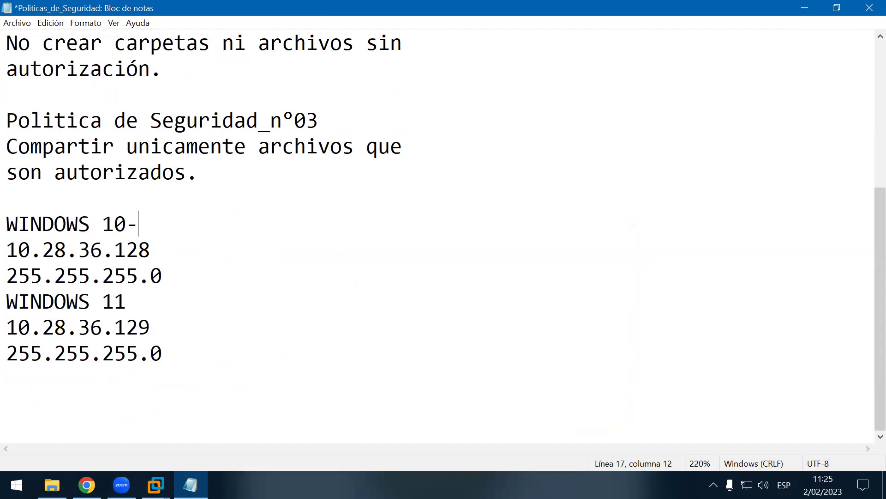
type("PC-VIRTUAL")
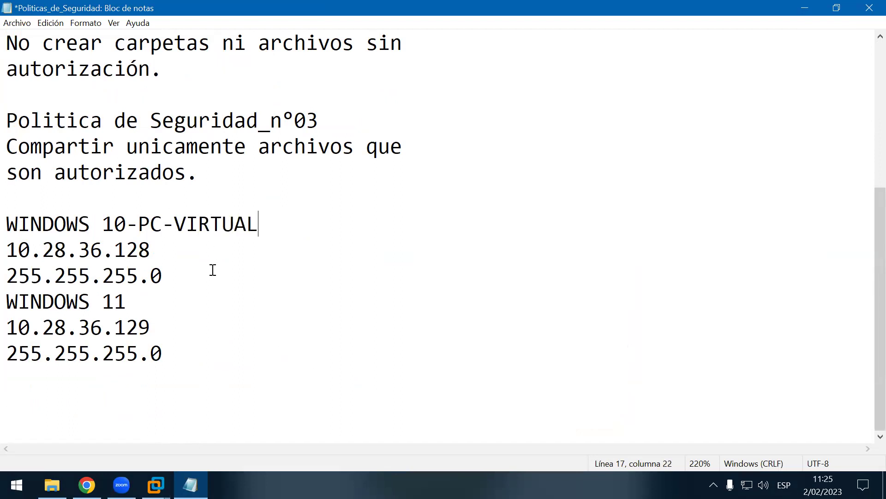
left_click(186, 302)
type("-PC-V")
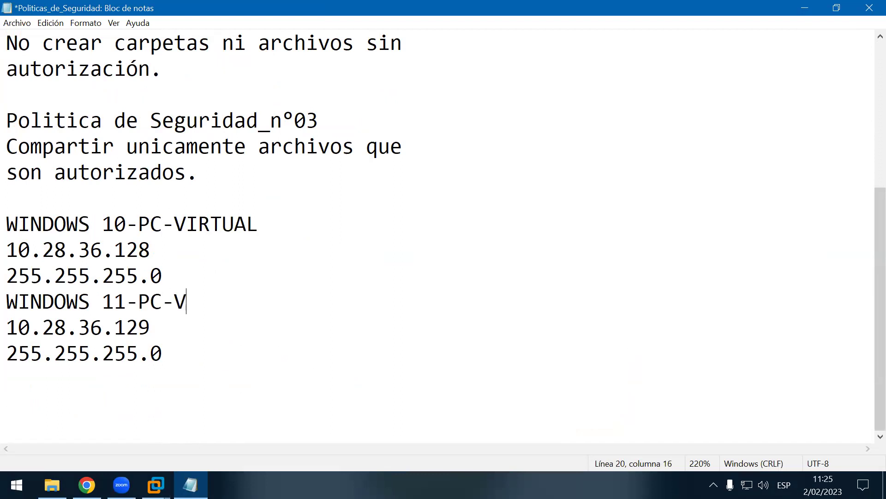
type("IRTUAL")
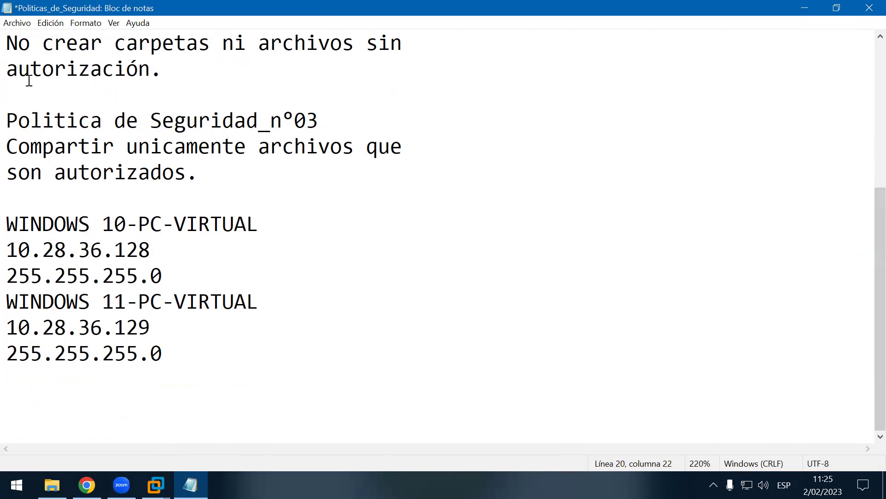
left_click(16, 23)
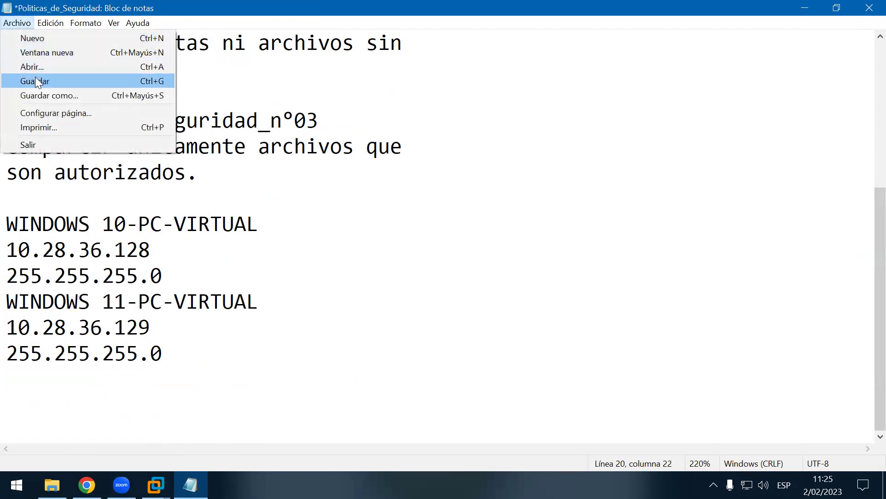
left_click(35, 79)
Step: Insert a WINDOWS 10-FISICO heading above the machine list and save with Ctrl+S
left_click(184, 188)
key("Return")
key("Return")
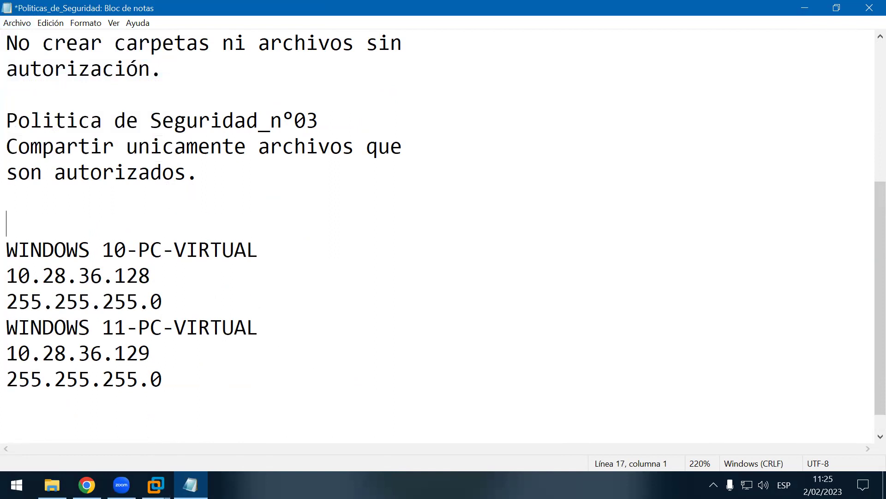
key("Up")
type("WINDOWS")
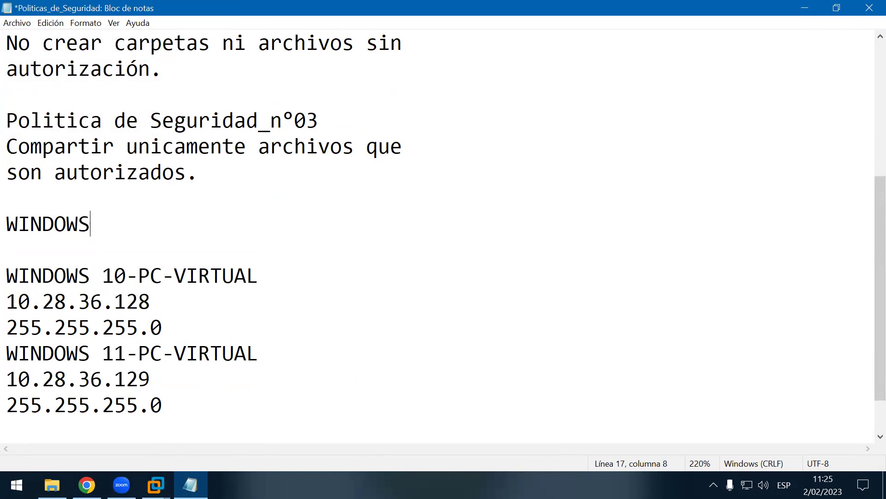
type("10")
key("Left")
key("Left")
key("End")
type("-FISICO")
key("Return")
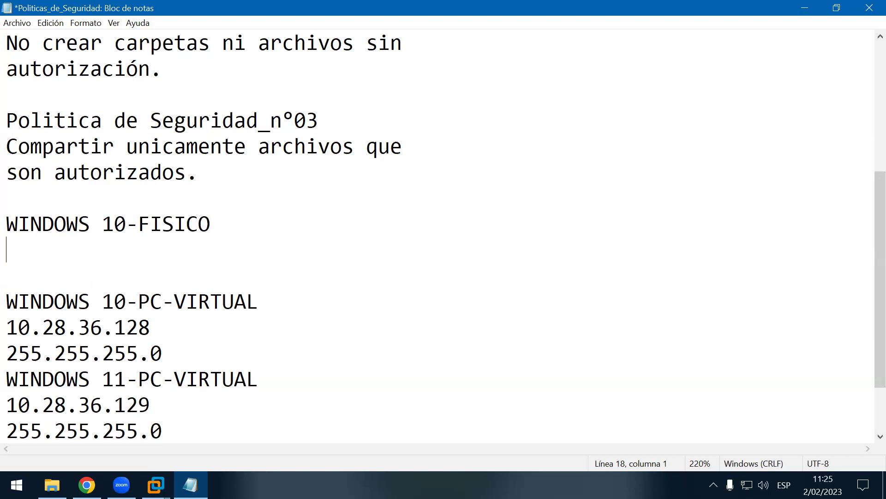
key("ctrl+s")
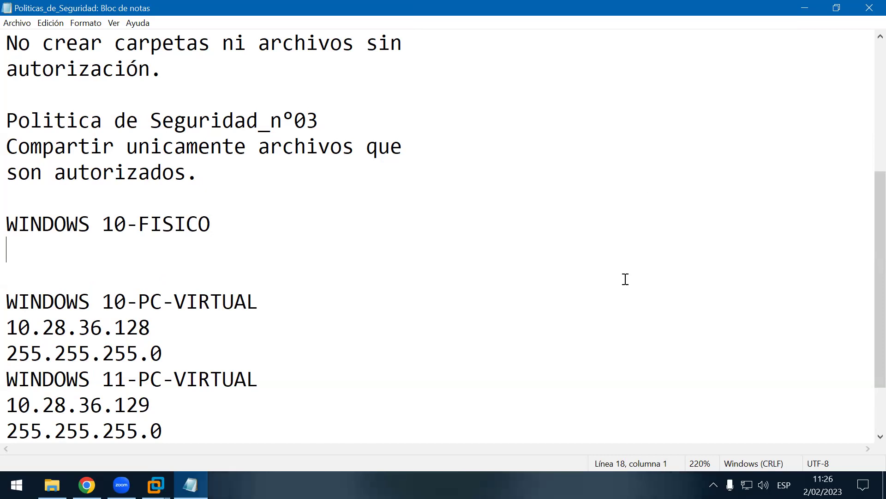
Step: Bring Notepad back, run CMD from the Run box, then close the Command Prompt window
left_click(713, 485)
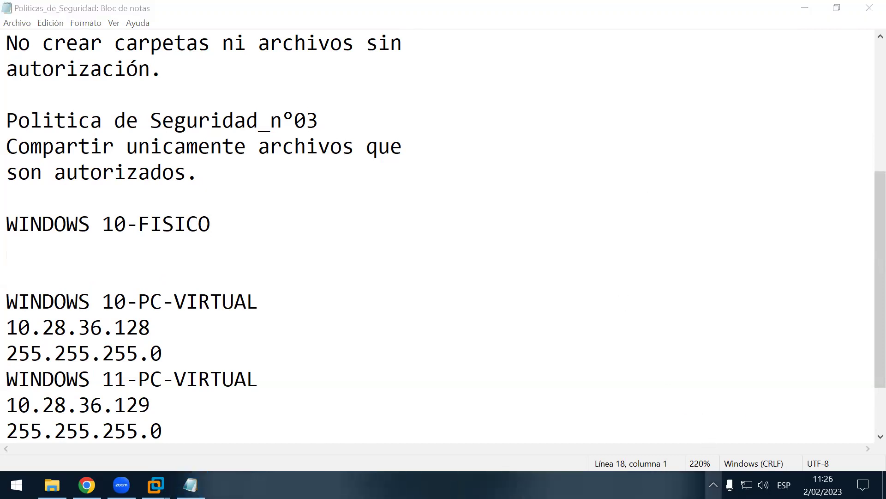
left_click(478, 308)
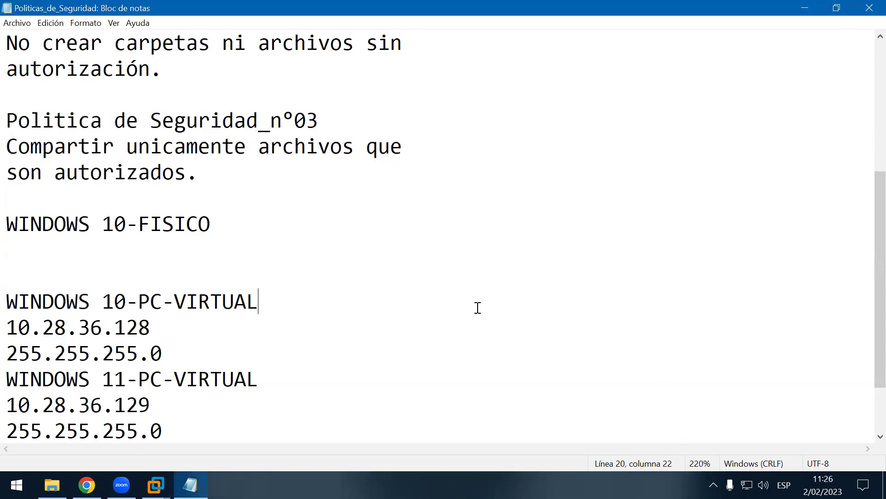
key("super+r")
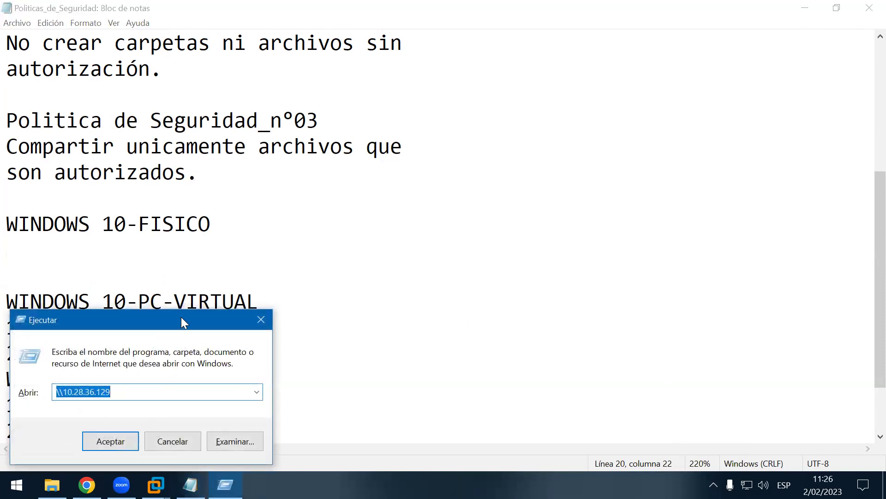
left_click_drag(181, 318, 454, 230)
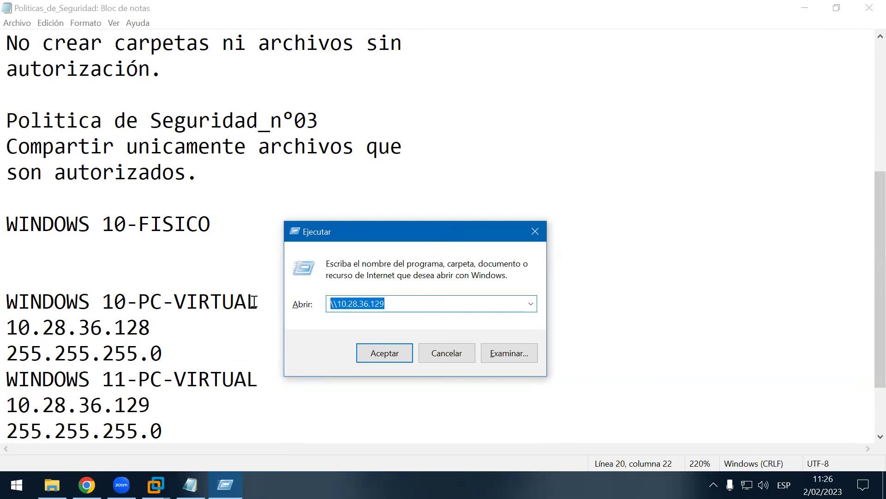
key("BackSpace")
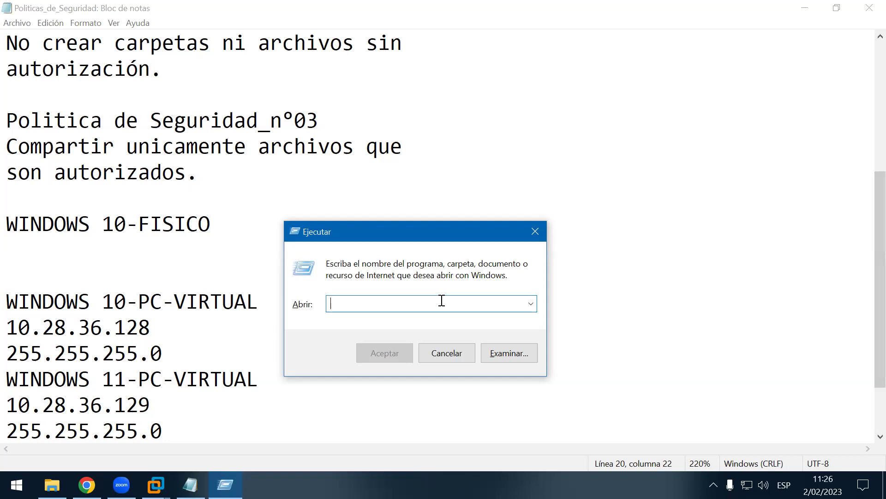
type("CMD")
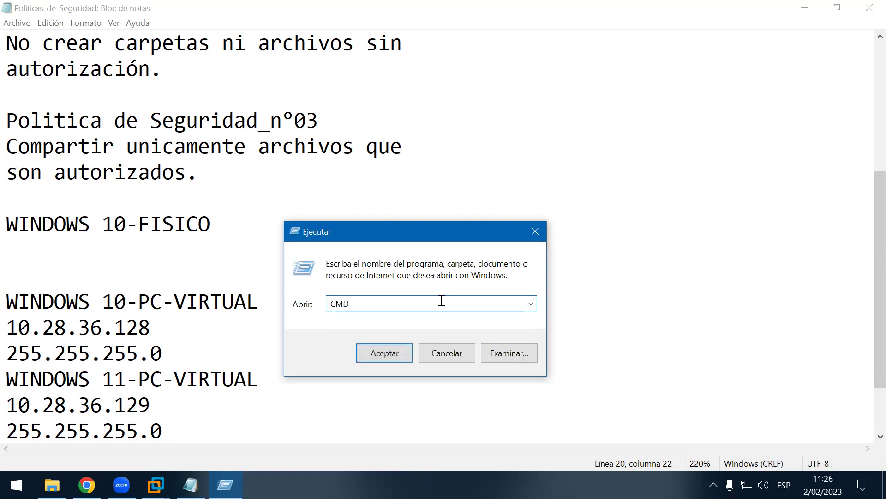
left_click(370, 353)
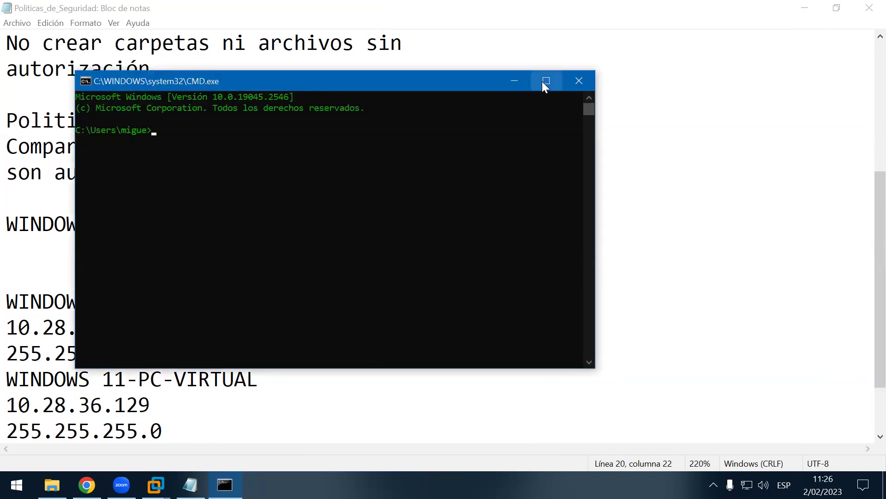
left_click(575, 80)
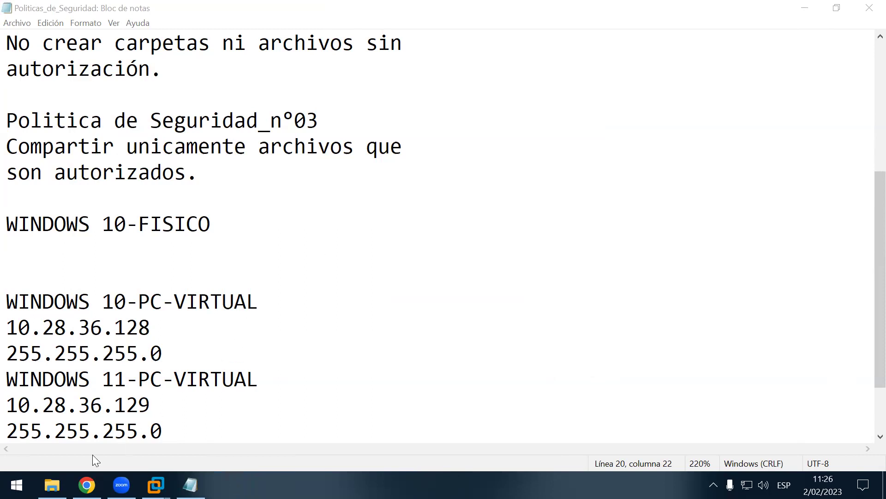
Step: Launch Command Prompt from Start search (CMD, then SIMB), closing it each time
left_click(17, 485)
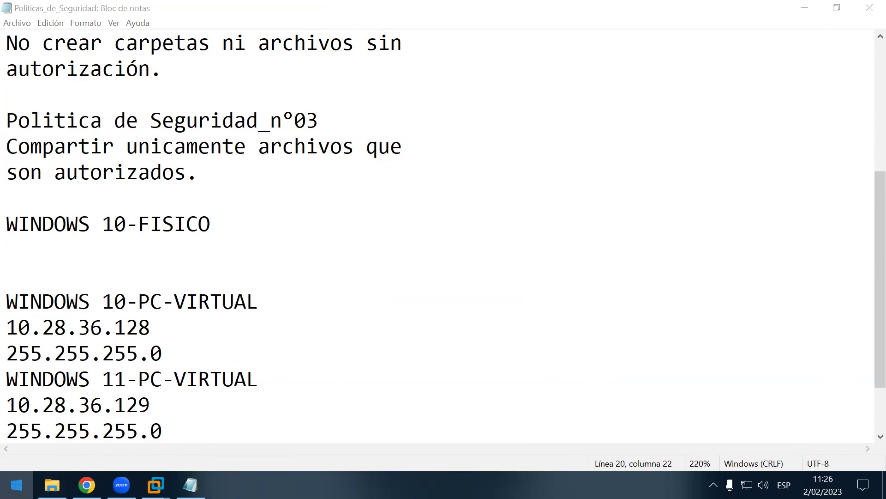
type("CMD")
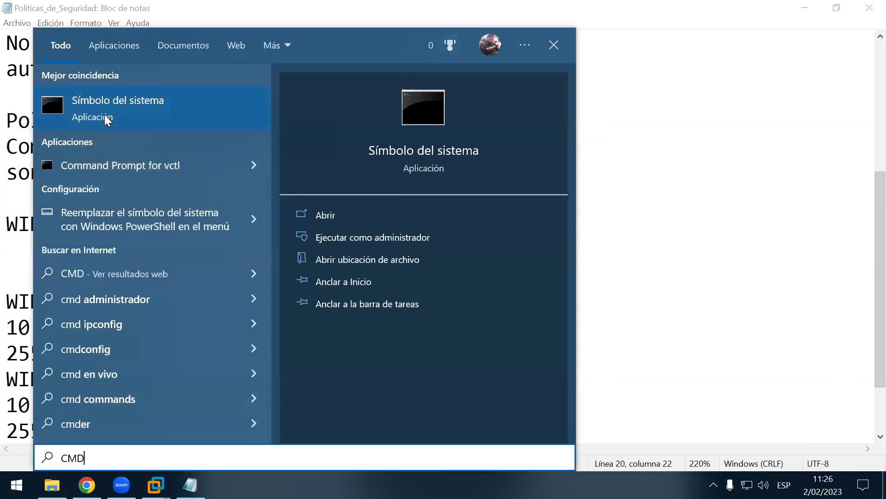
left_click(100, 115)
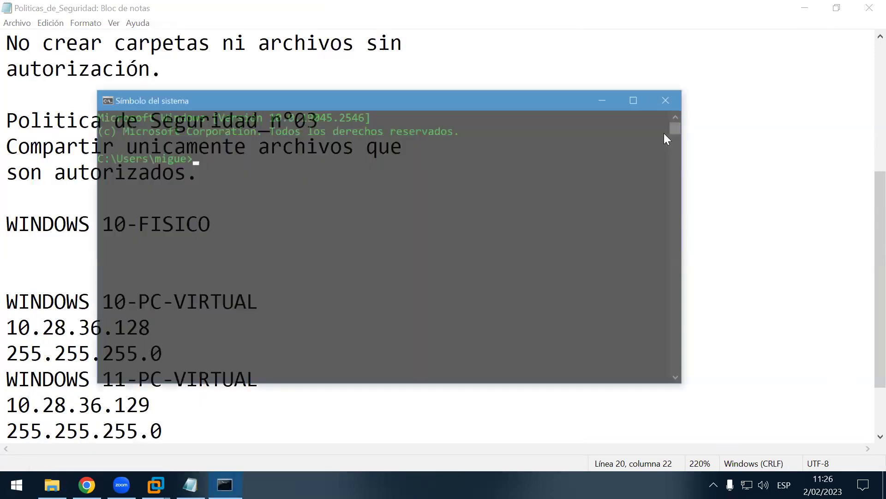
left_click(672, 98)
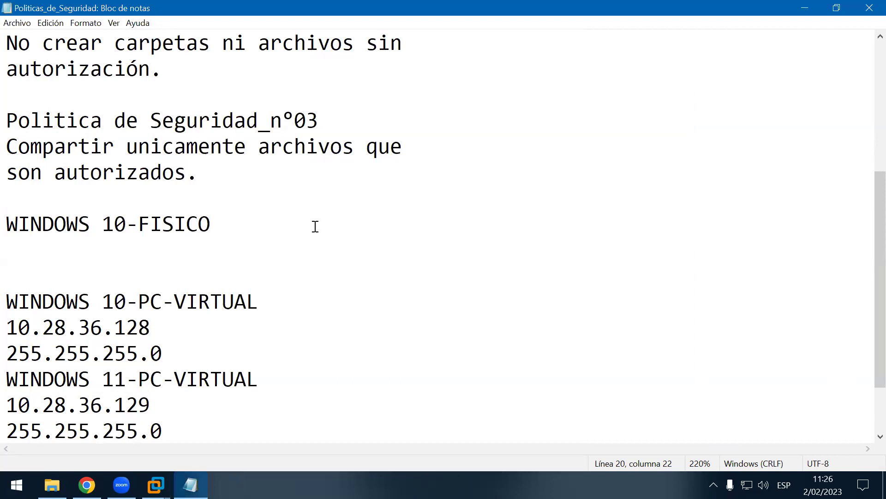
key("super")
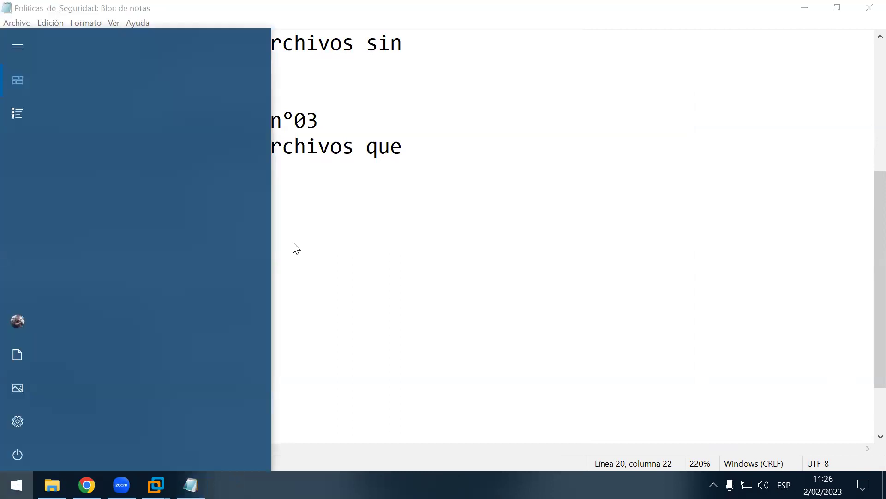
type("SIMB")
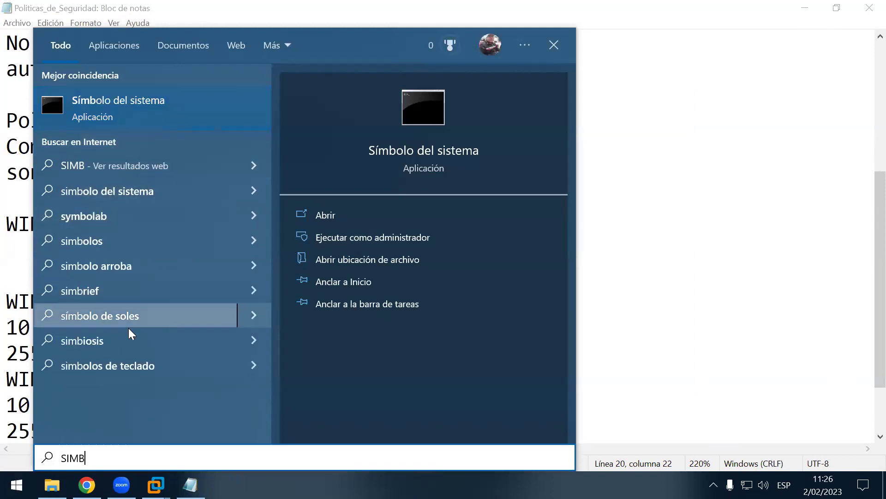
left_click(164, 113)
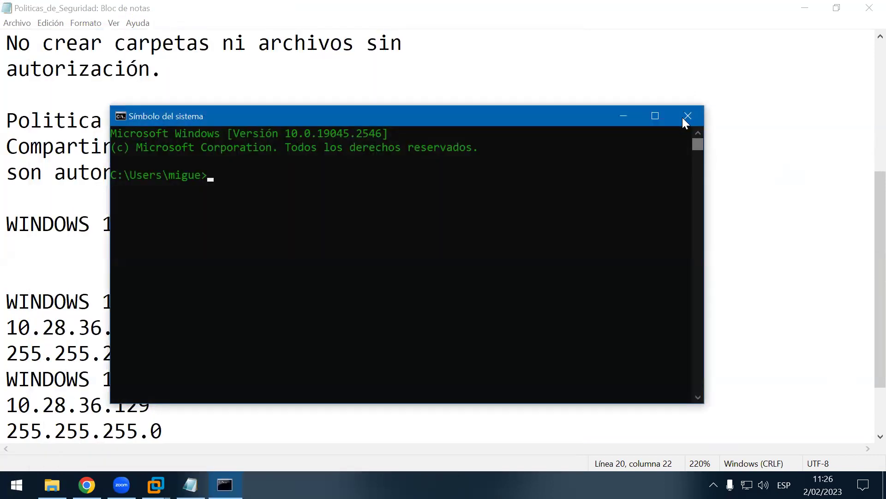
left_click(685, 117)
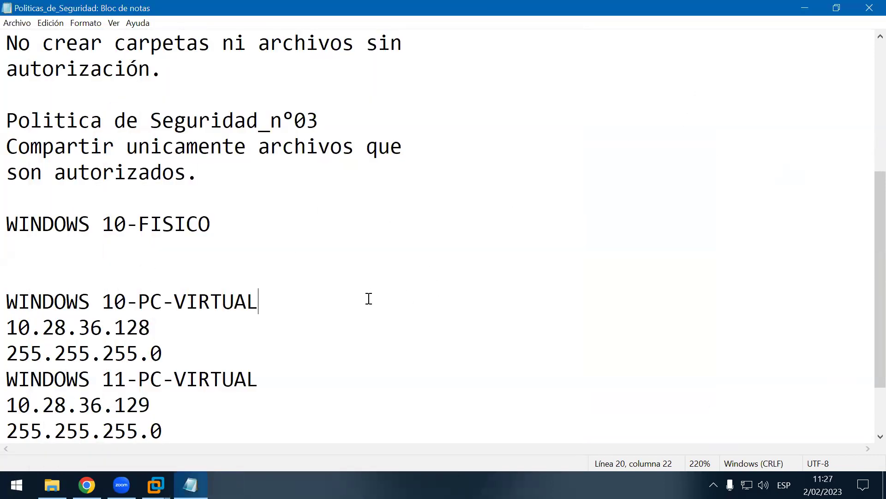
Step: Run cmd via Win+X > Ejecutar, move the console aside, and maximize it
key("super+x")
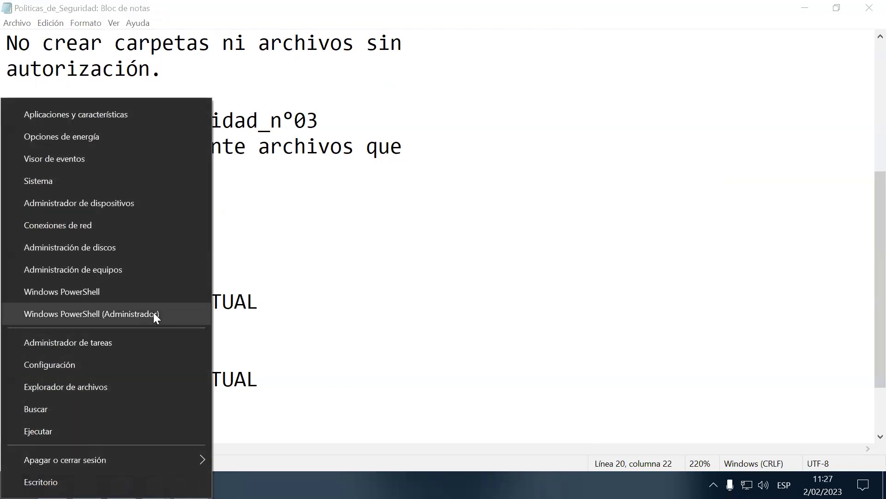
left_click(61, 429)
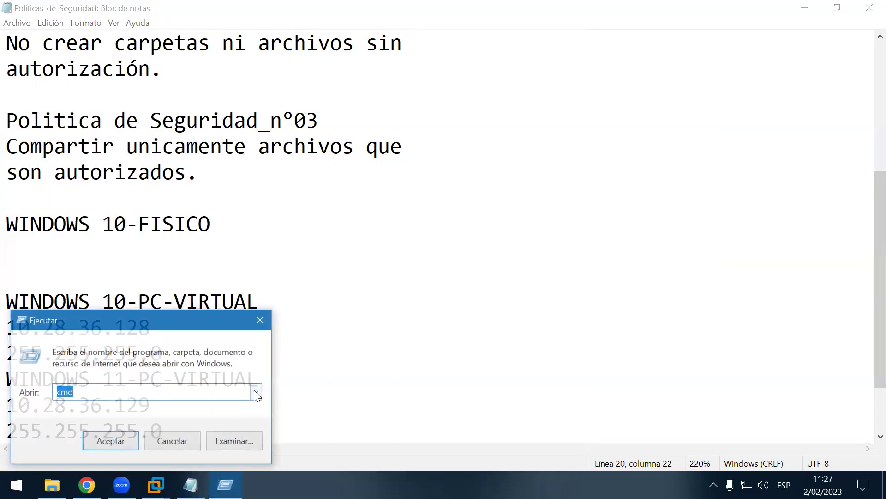
key("Return")
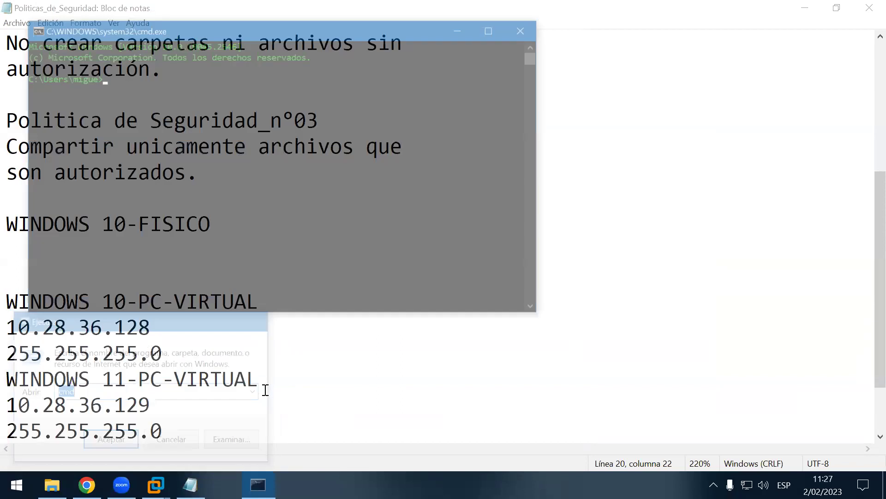
left_click_drag(248, 31, 564, 99)
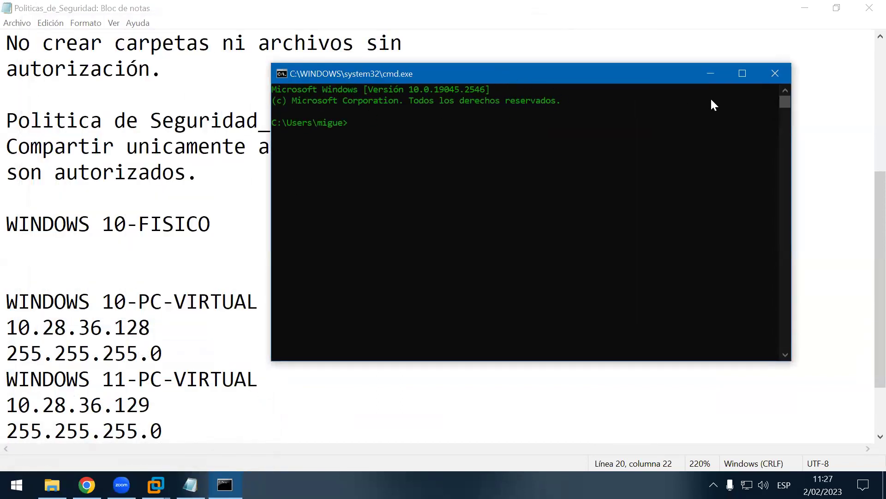
left_click(744, 73)
Step: Ctrl-scroll up in the console to enlarge the Command Prompt text roughly threefold
scroll(445, 223, "up", 5, "ctrl")
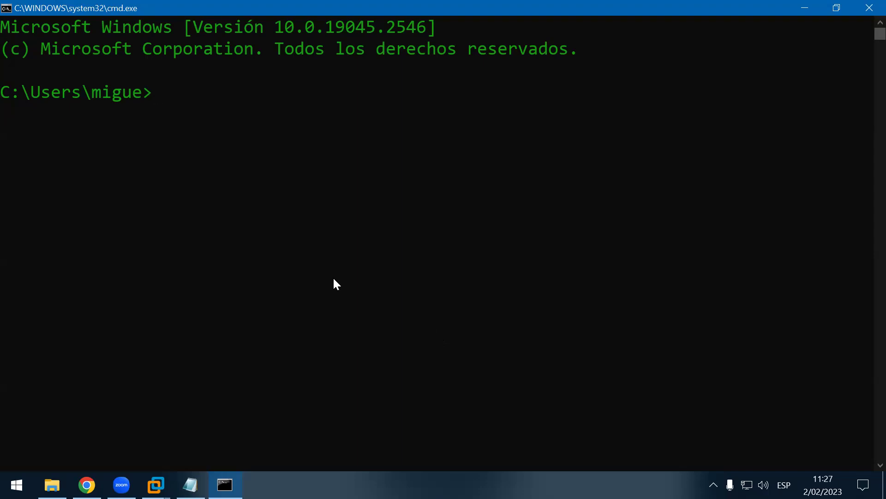
Step: Run IPCONFIG and box the IPv4, mask and gateway lines in the output
type("IPCONFIG")
key("Return")
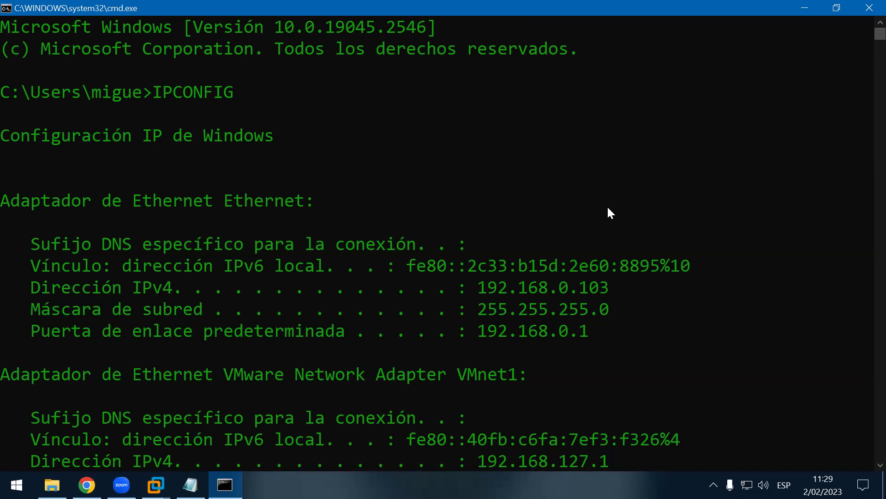
key("Print")
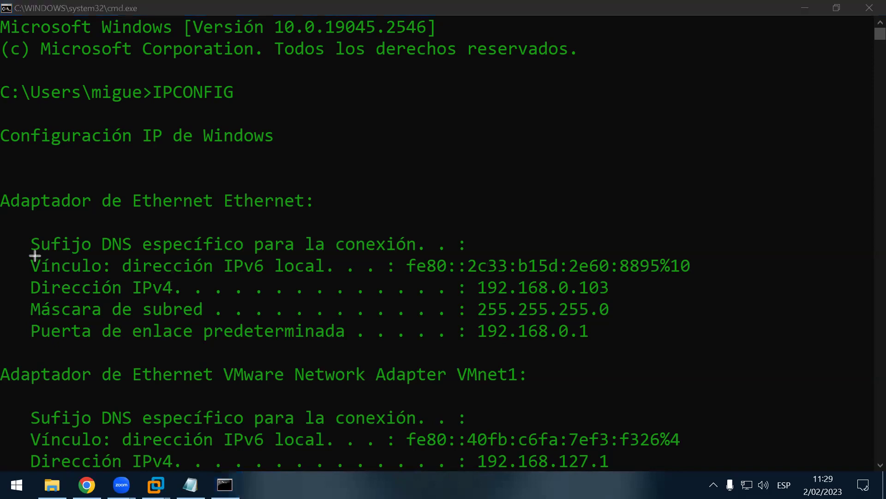
left_click_drag(20, 277, 625, 345)
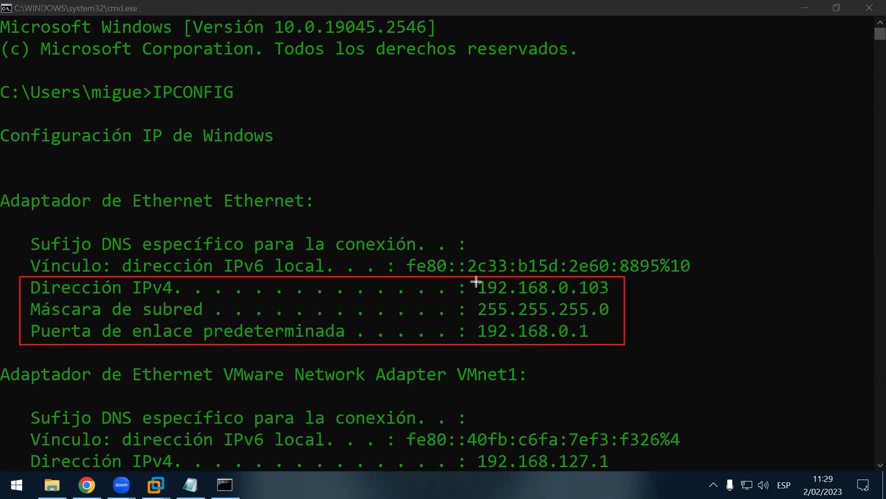
Step: Highlight IPv4 192.168.0.103 and the subnet mask line with boxes and arrows, then clear the annotations
left_click_drag(468, 281, 614, 296)
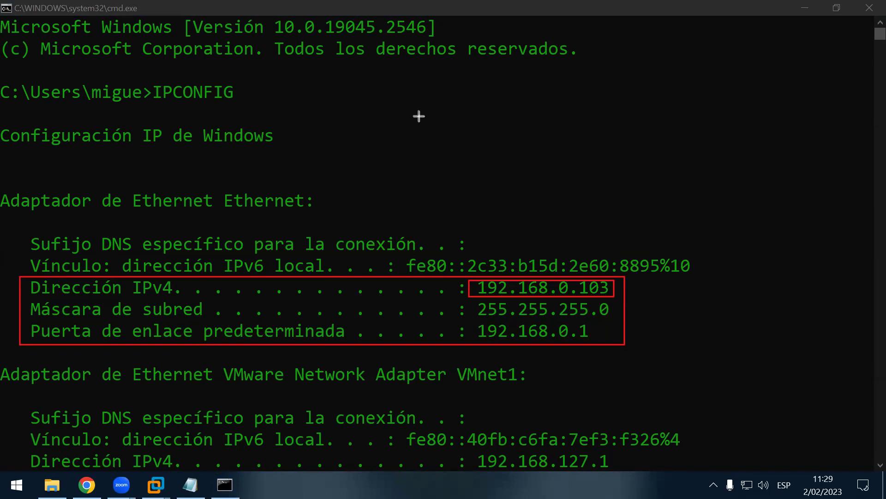
left_click_drag(681, 168, 584, 275)
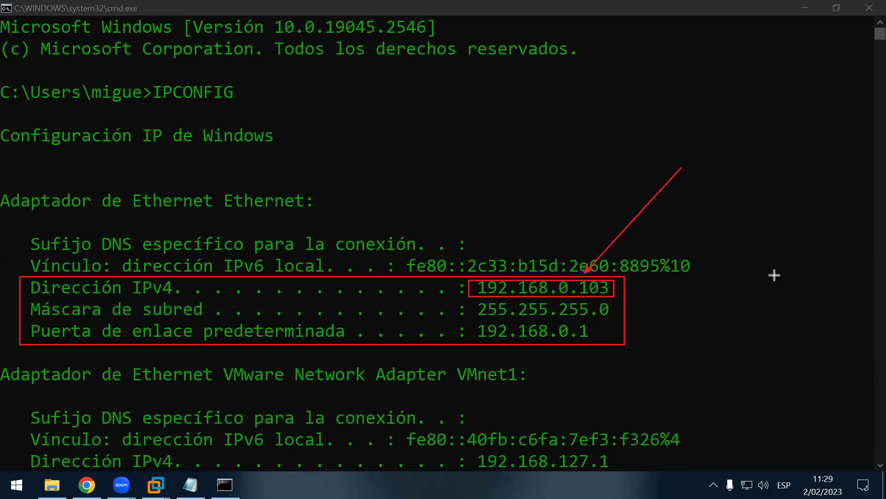
left_click_drag(7, 238, 28, 269)
left_click_drag(181, 286, 444, 284)
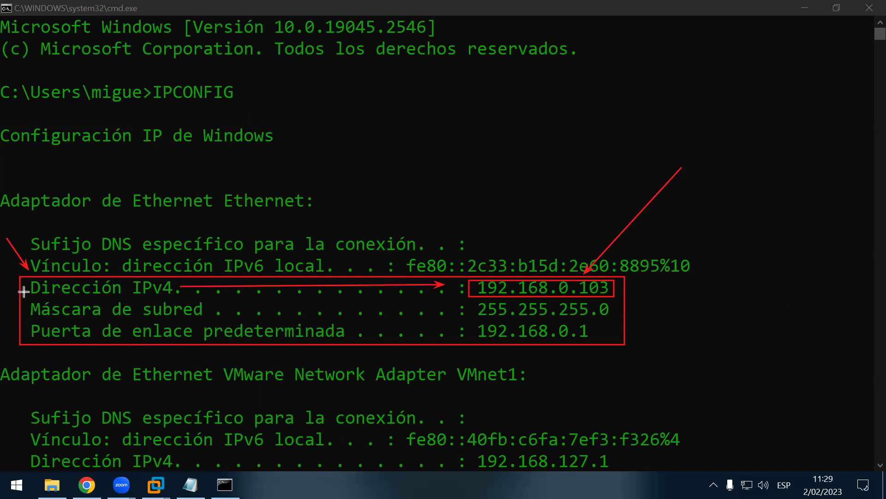
left_click_drag(26, 298, 182, 298)
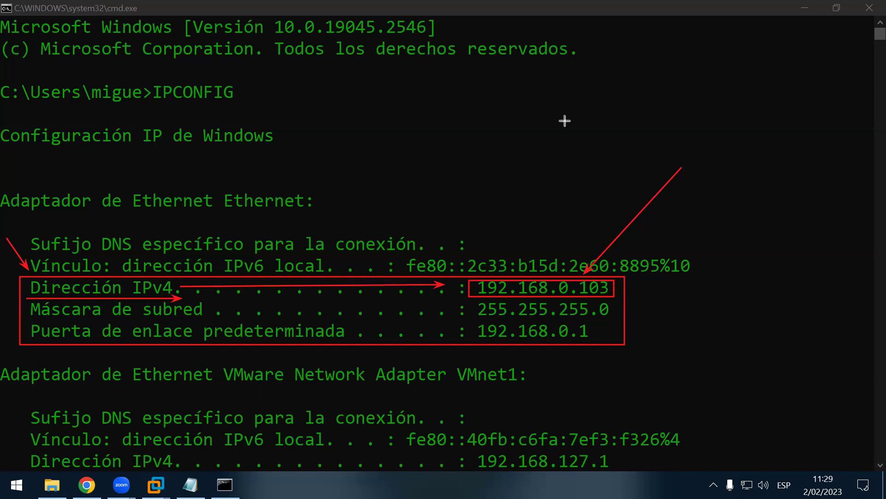
key("e")
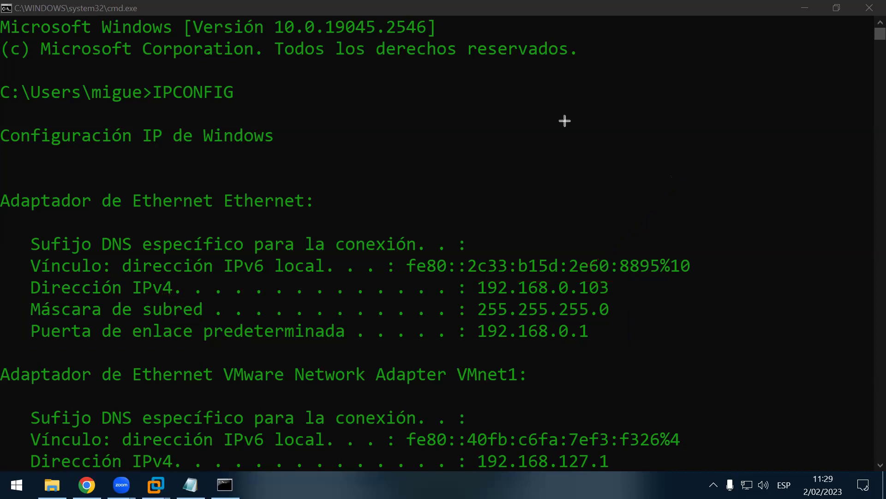
key("Escape")
Step: Close cmd and enter 192.168.0.103 and mask 2555.255.255.0 under WINDOWS 10-FISICO, then save
left_click(865, 13)
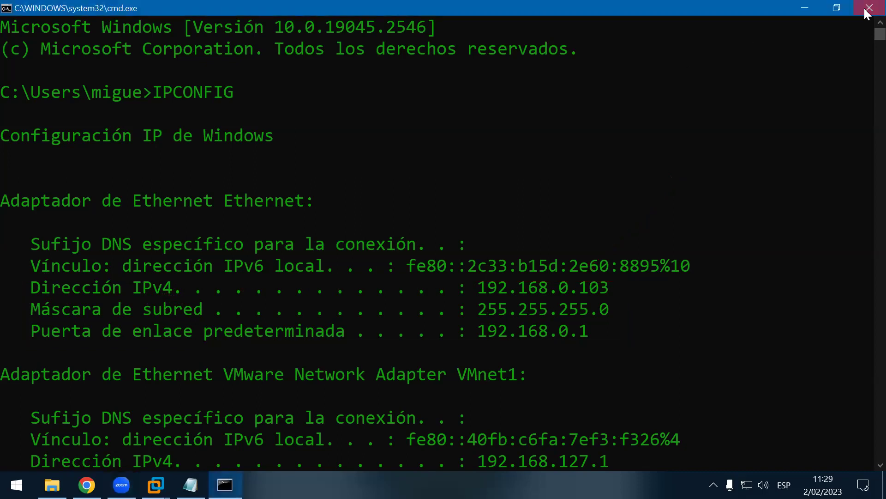
left_click(146, 256)
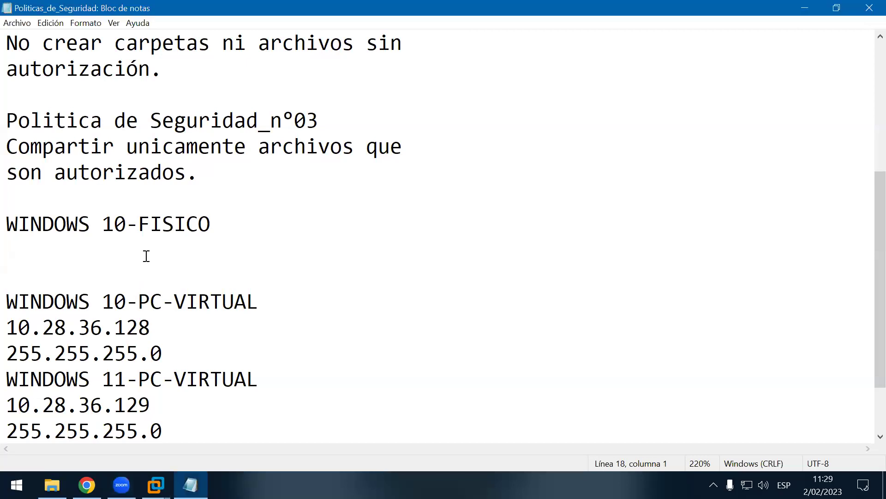
type("19")
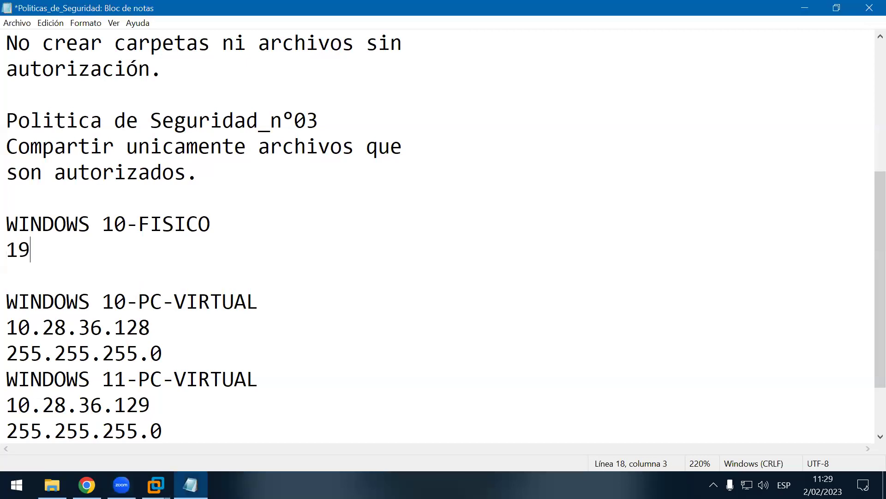
type("2.168")
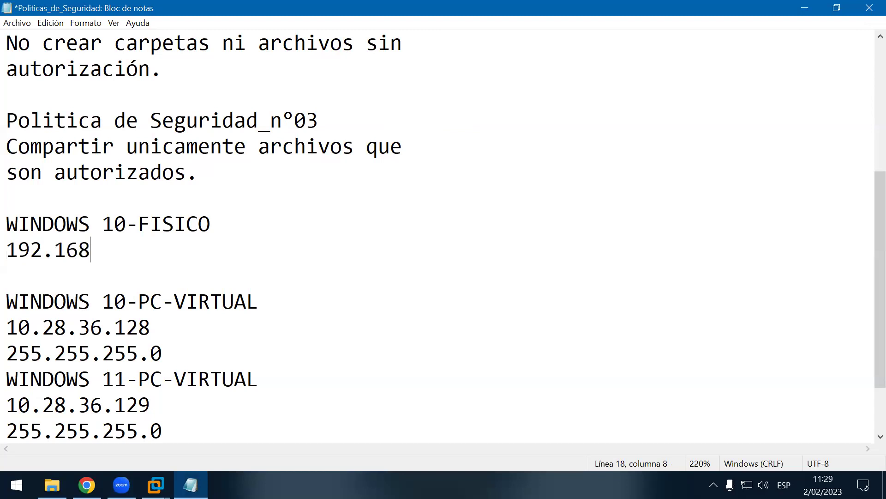
type(".0.103")
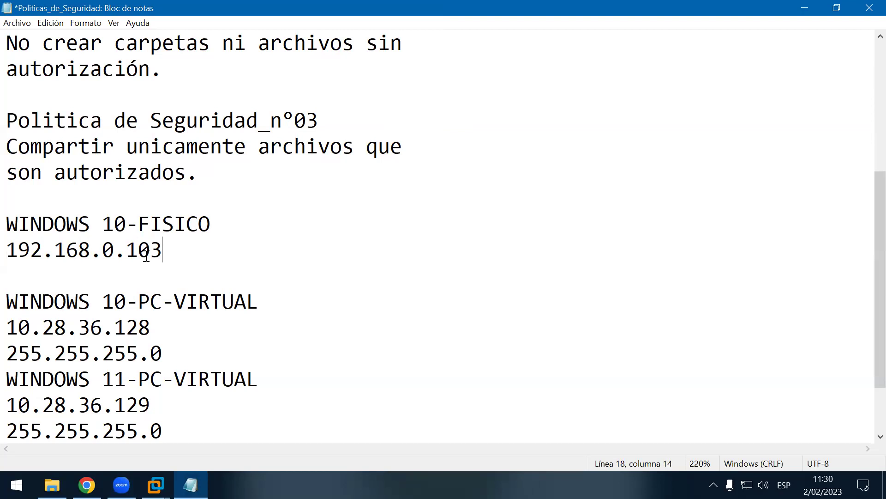
key("Return")
type("2555.255")
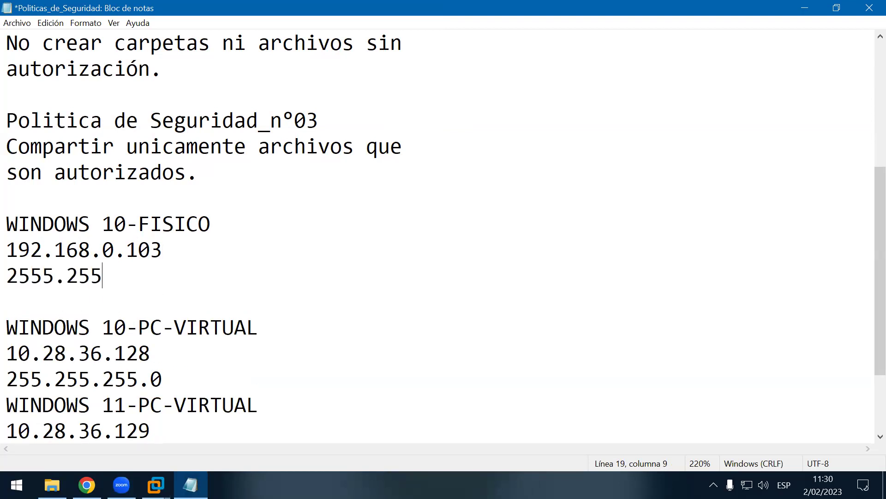
type(".255.0")
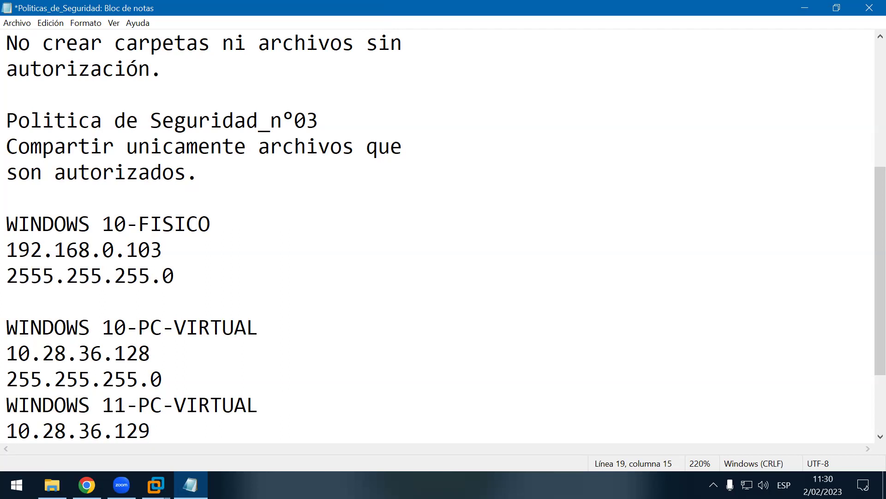
key("ctrl+s")
key("Up")
key("Up")
key("Up")
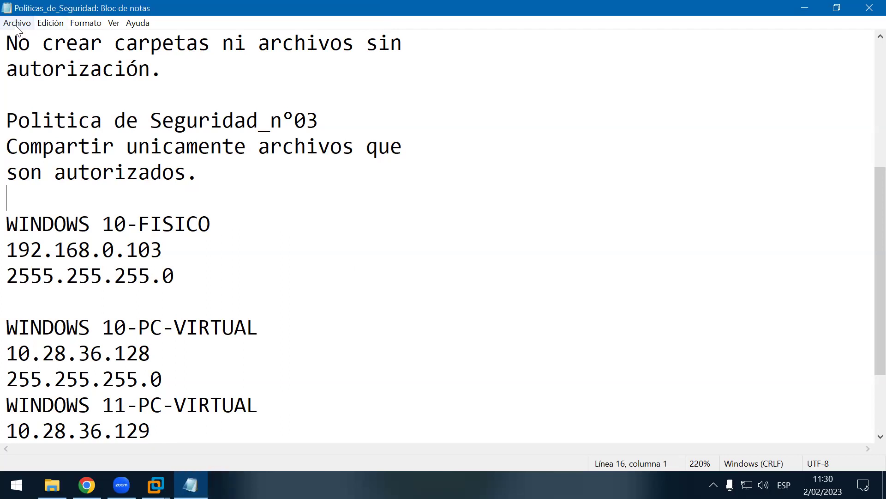
key("alt+a")
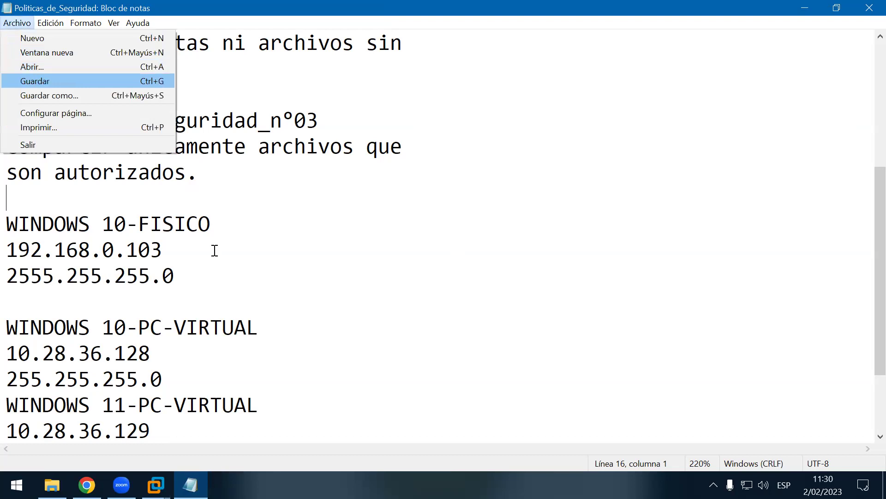
Step: Correct the mask to 255.255.255.0 and add a blank line below it
left_click(211, 250)
left_click(199, 263)
key("Return")
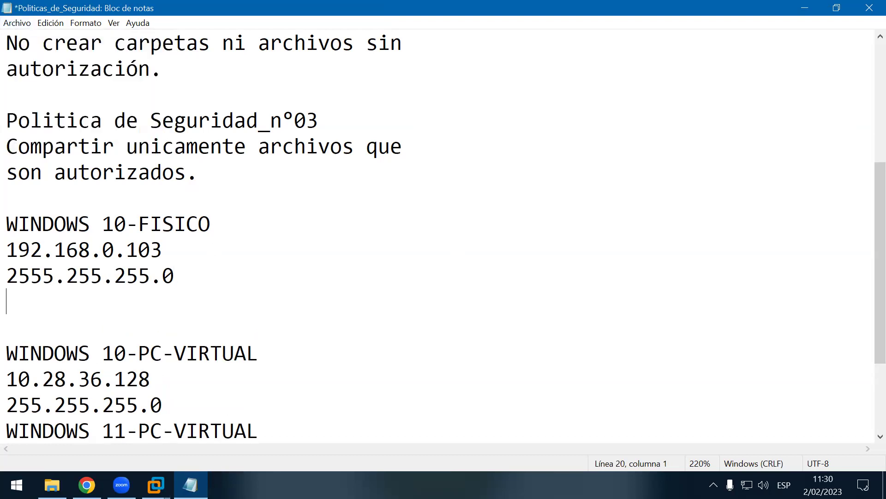
key("Up")
key("Right")
key("Delete")
key("Down")
Step: Add a 'Nombre de equipo:' line beneath the mask and save with Ctrl+S
type("B")
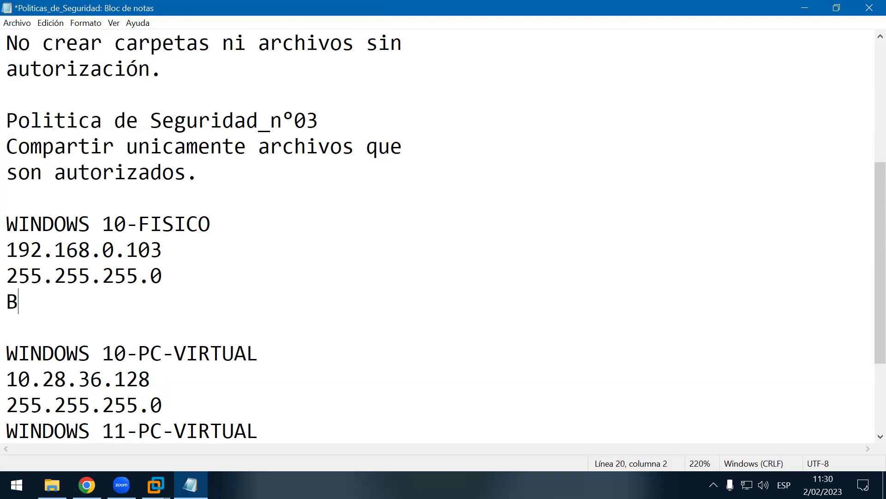
type("ombr")
key("BackSpace")
key("BackSpace")
key("BackSpace")
key("BackSpace")
key("BackSpace")
type("Nombre de ")
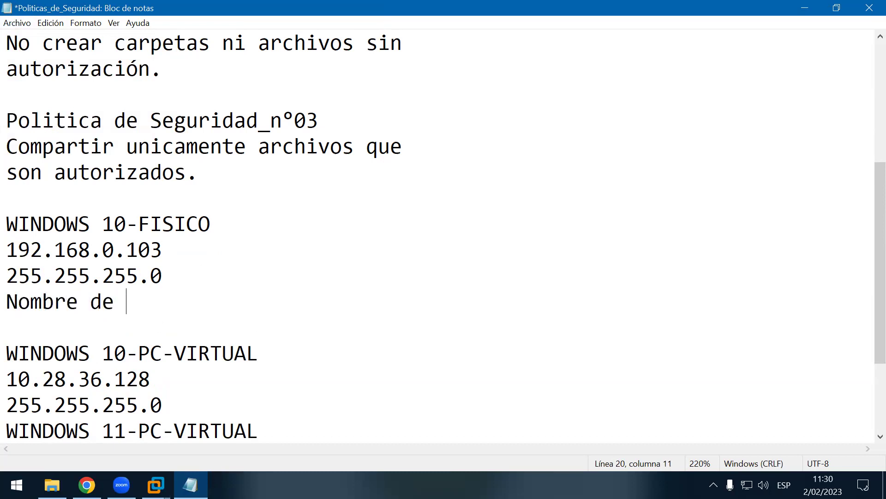
type("equipo")
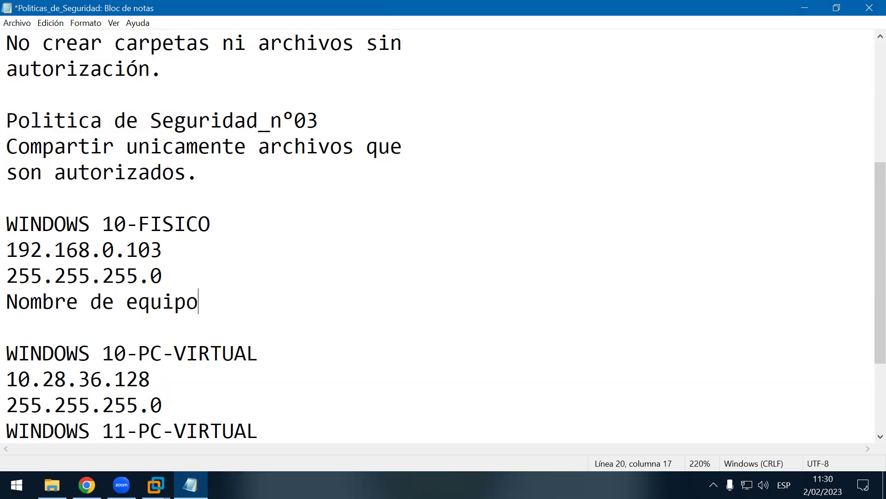
type(":")
key("Return")
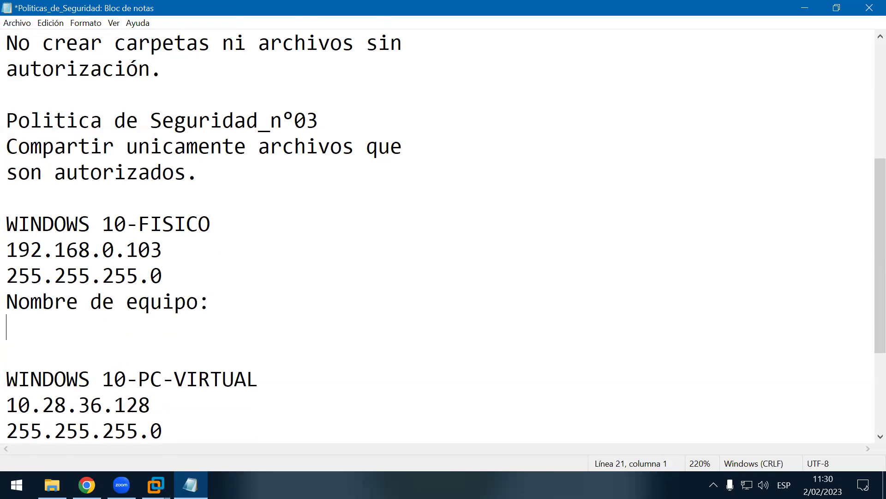
key("ctrl+s")
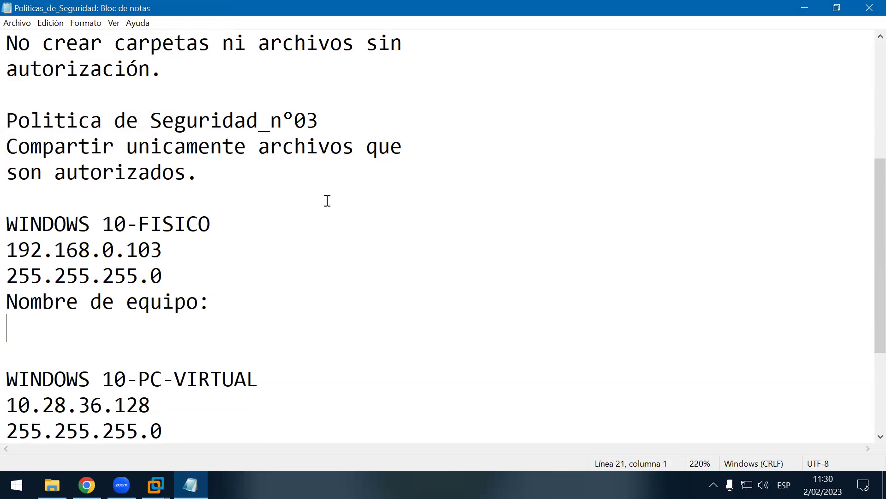
Step: Scroll through the notes, return to the line under Nombre de equipo:, and minimize Notepad
scroll(327, 201, "down", 3)
scroll(324, 209, "down", 1)
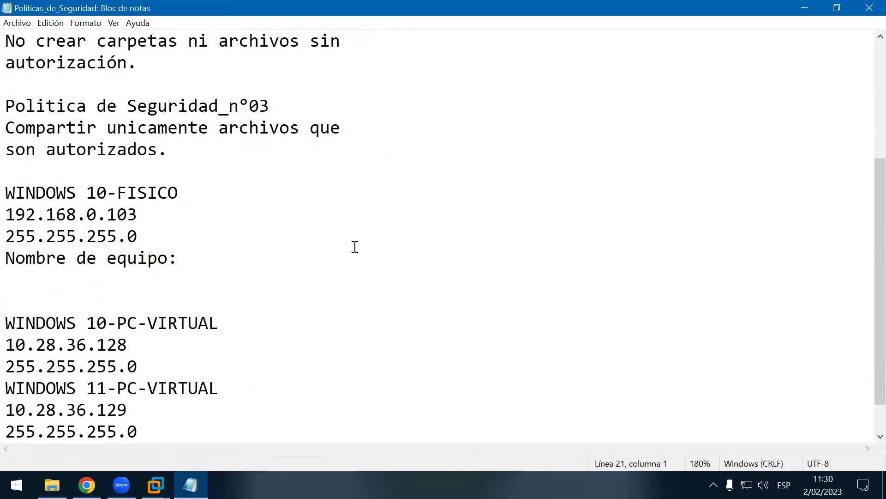
left_click(529, 110)
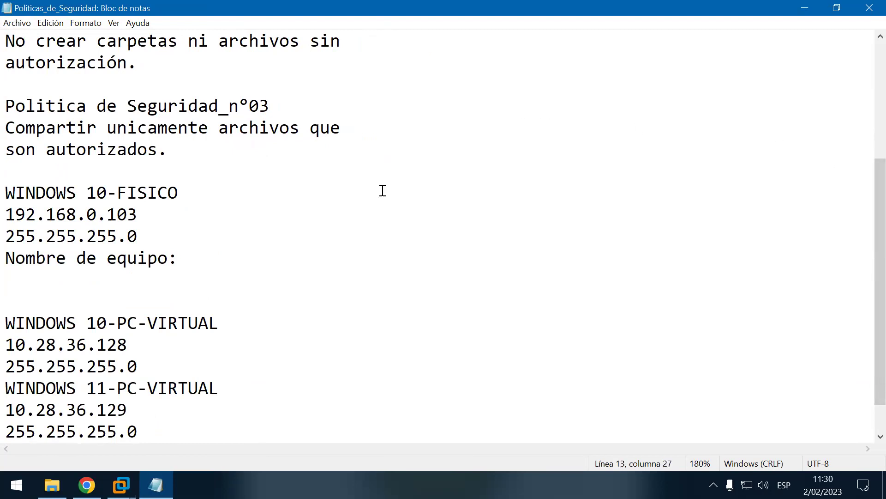
left_click(154, 279)
left_click(807, 12)
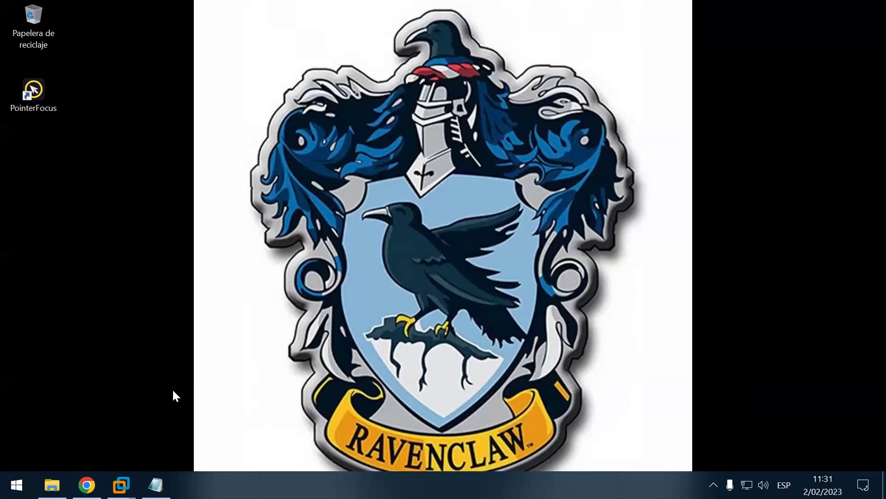
Step: Launch the on-screen keyboard to enter a system shortcut, then close it
key("super")
type("te")
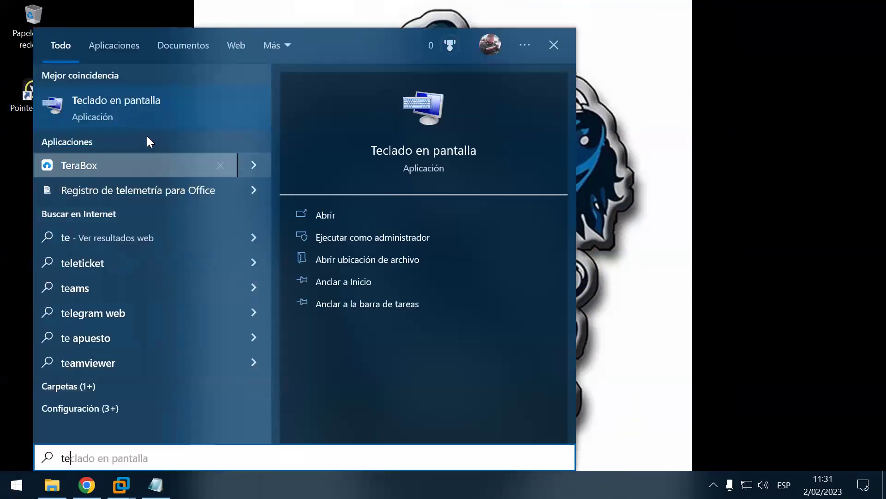
left_click(169, 130)
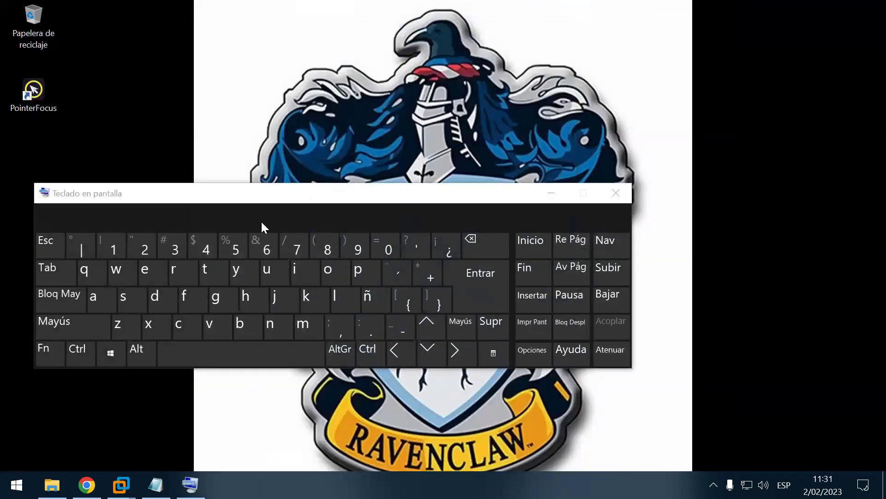
left_click(109, 355)
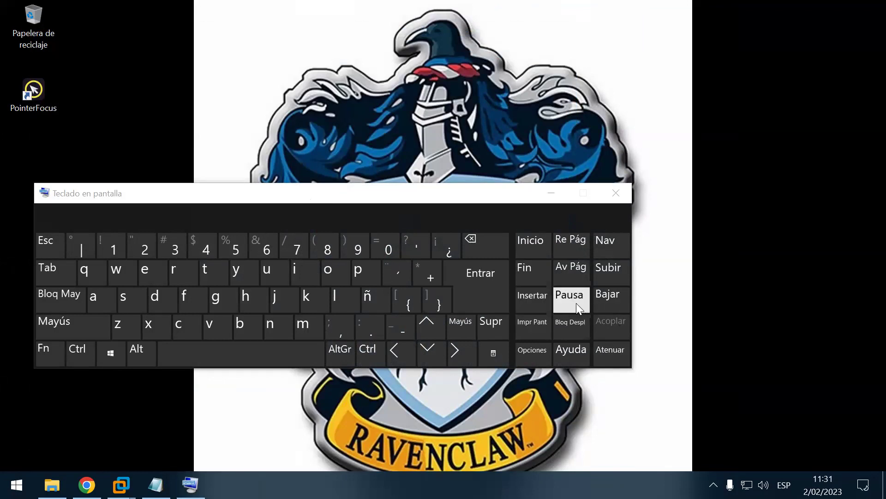
left_click(626, 193)
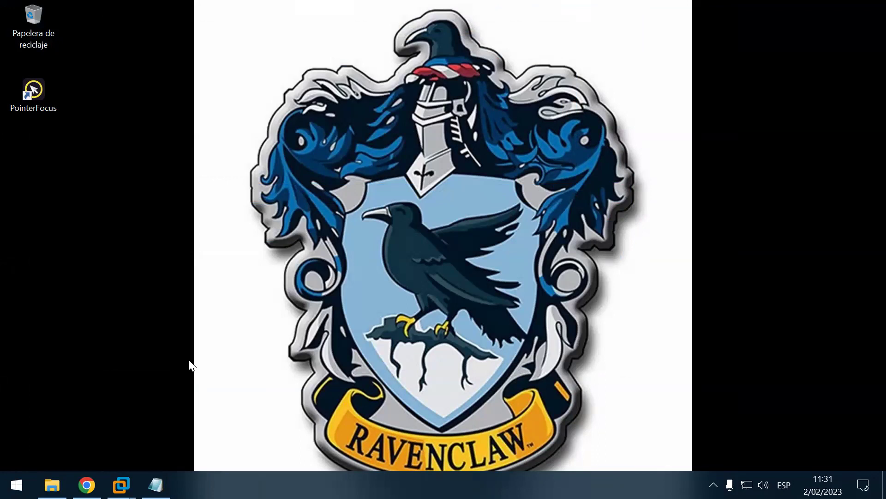
Step: Select the device name PC_LICENCIADO on Settings' About page, then close Settings and restore Notepad
key("super+i")
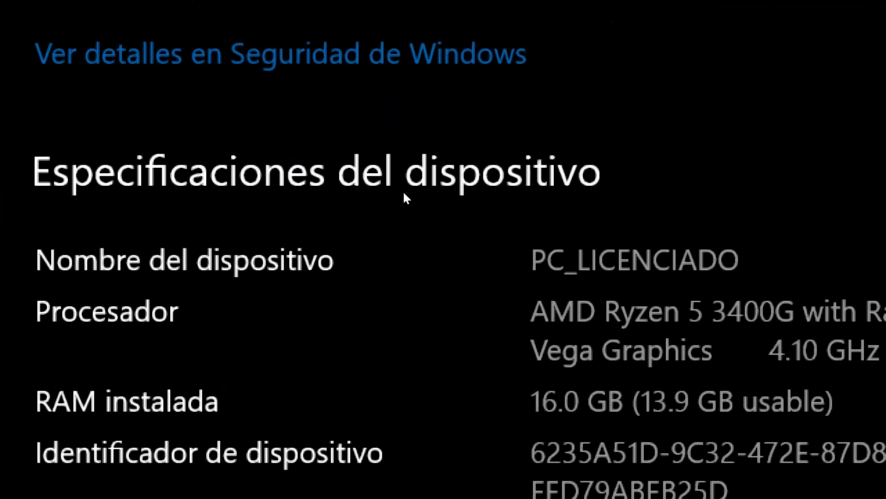
left_click_drag(531, 260, 741, 260)
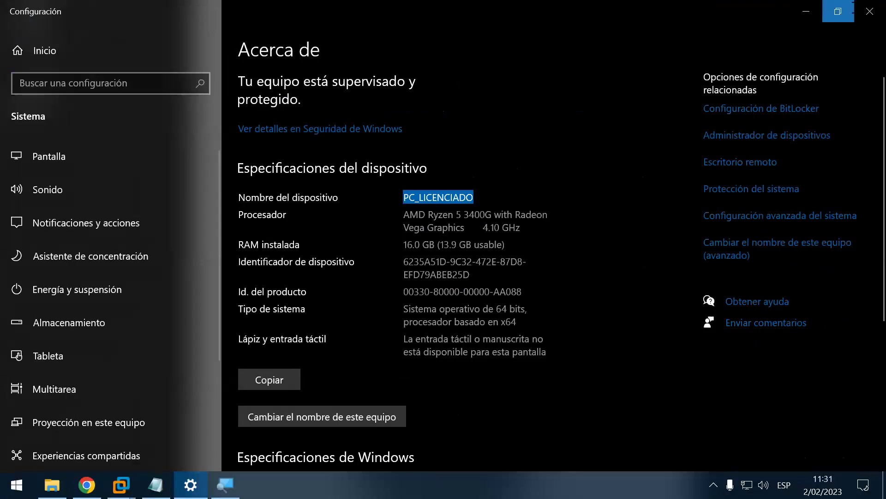
left_click(862, 10)
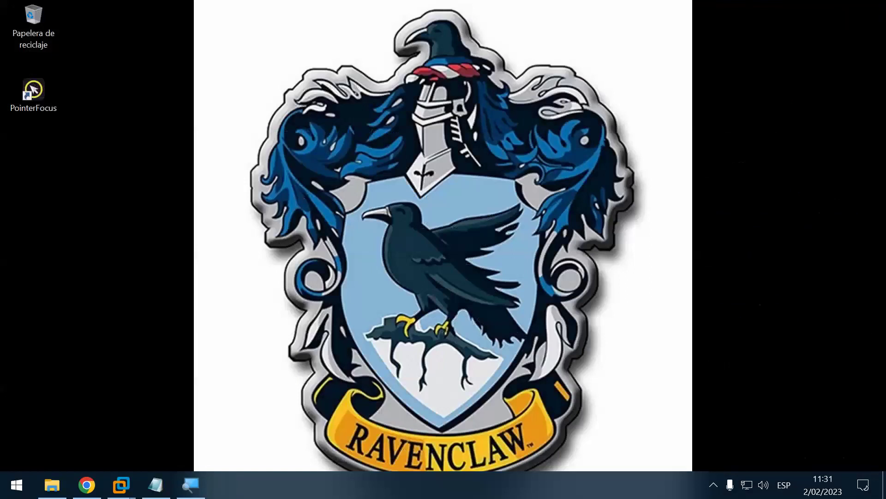
left_click(156, 485)
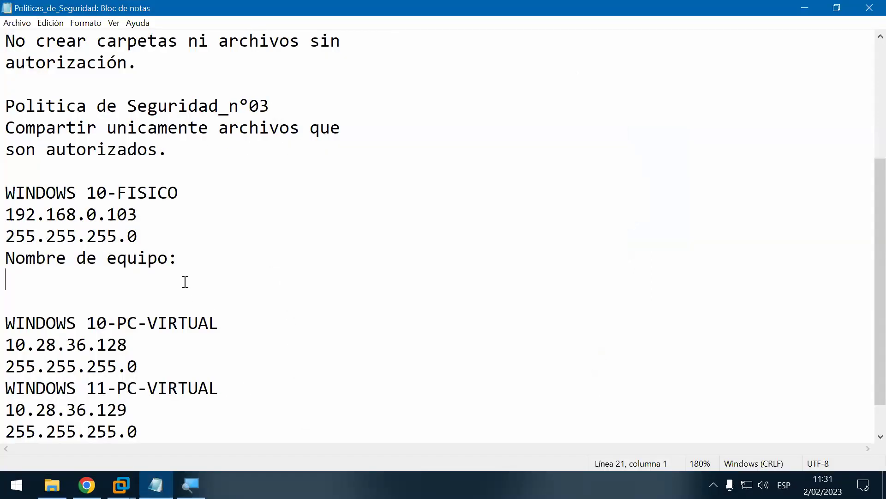
Step: Enter the computer name PC_LINCECIADO in the notes and save the file
type("PC")
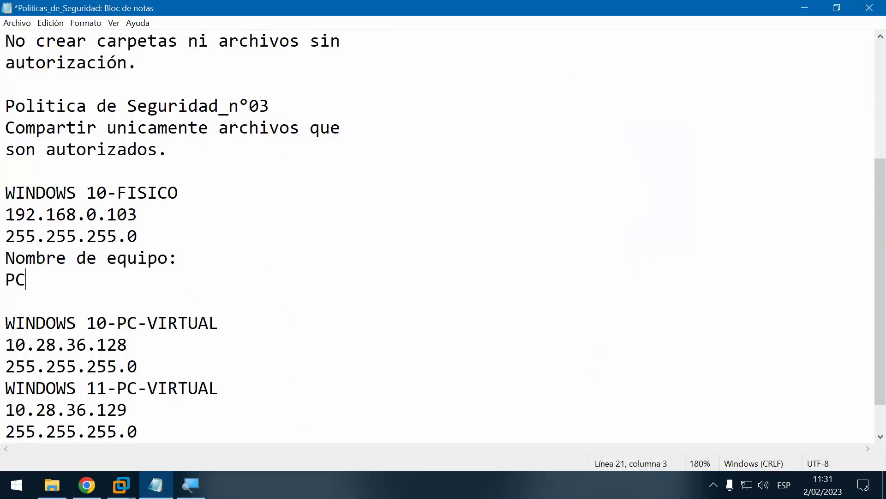
type("_LINCECIADO")
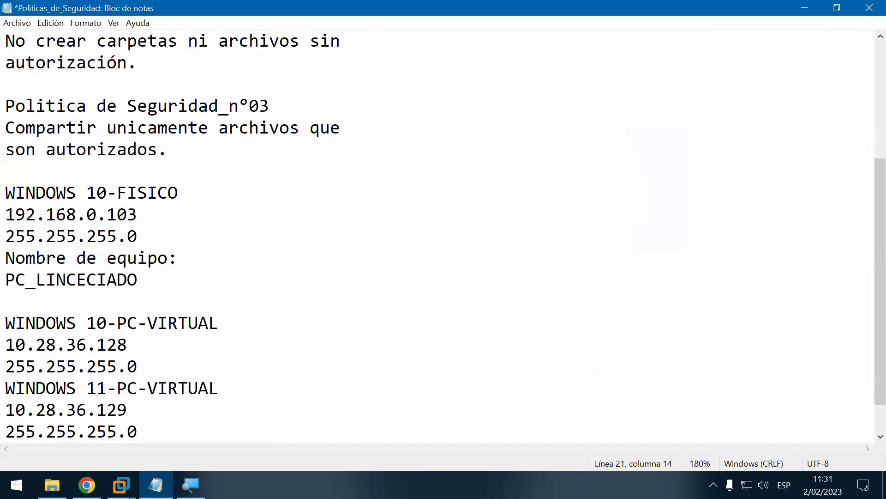
key("ctrl+s")
scroll(153, 303, "down", 1)
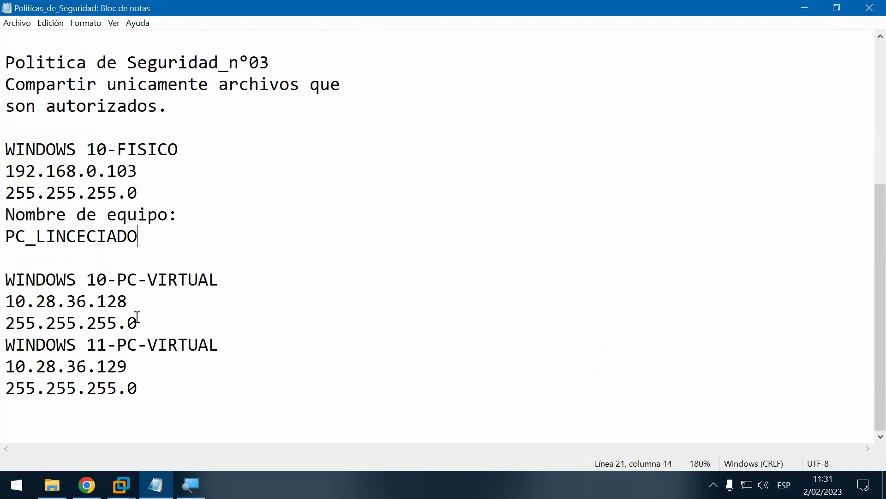
Step: Delete the IP and mask lines of the Windows 10 and Windows 11 VMs
left_click_drag(143, 321, 8, 303)
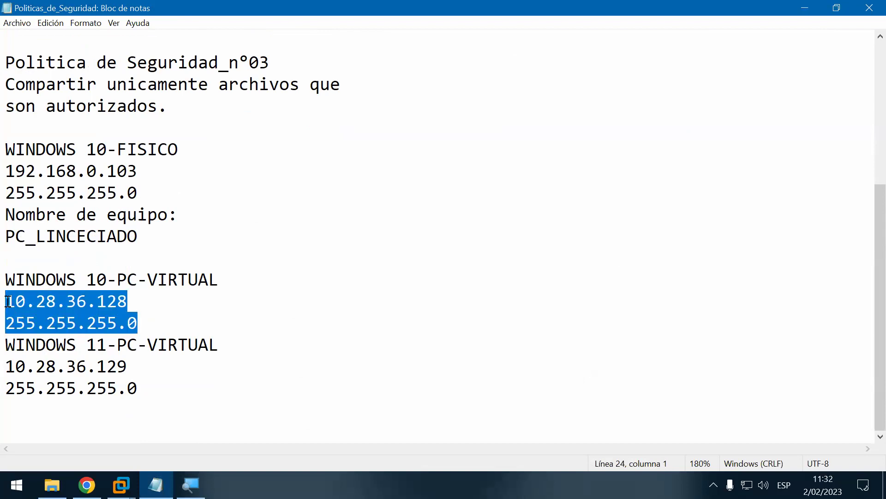
key("Delete")
left_click_drag(148, 395, 8, 368)
key("Delete")
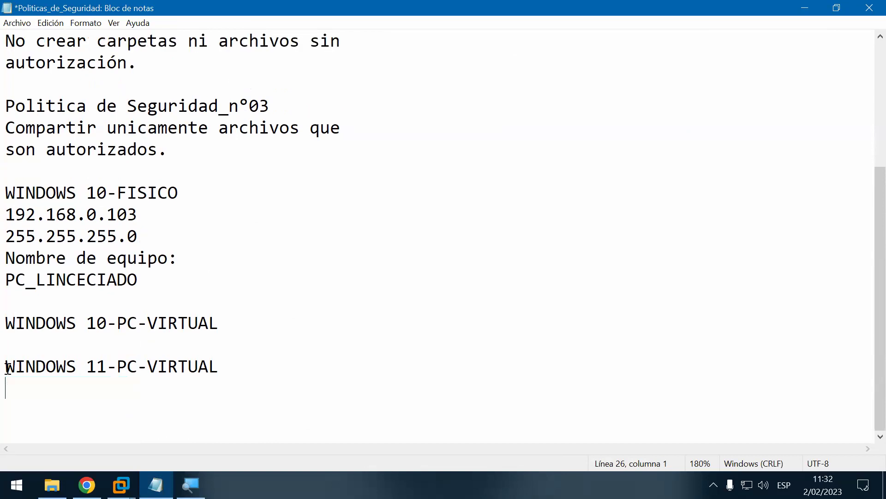
Step: Paste the Nombre de equipo: label under WINDOWS 10-PC-VIRTUAL and WINDOWS 11-PC-VIRTUAL
left_click(224, 262)
left_click(8, 265, "shift")
key("ctrl+c")
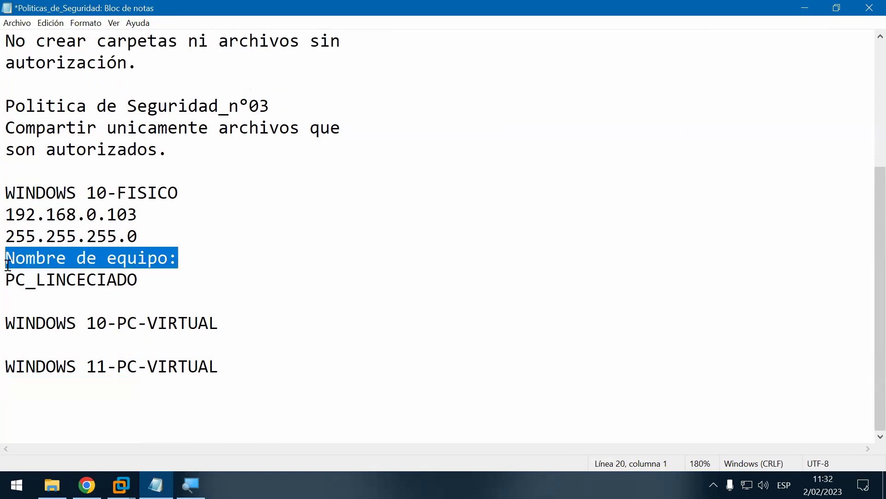
left_click(29, 343)
key("ctrl+v")
left_click(29, 397)
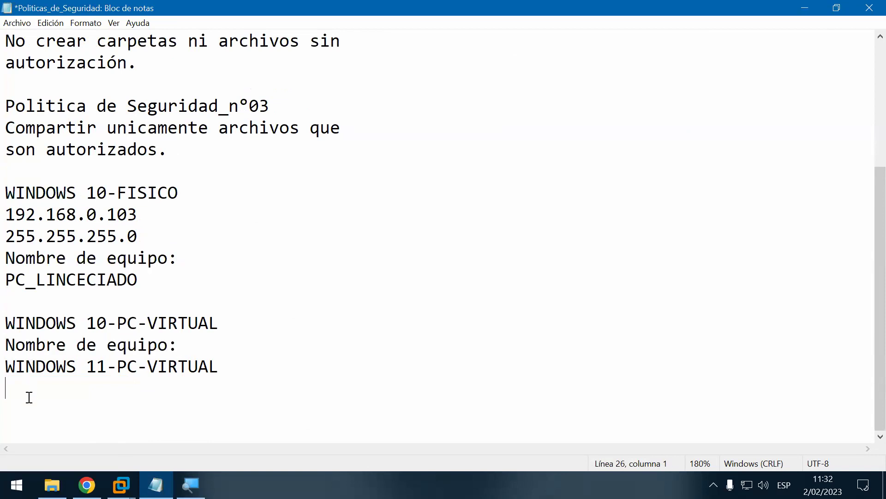
key("ctrl+v")
Step: Add blank lines after both VM headings and the Windows 10 VM's label
left_click(265, 313)
key("Return")
left_click(219, 367)
key("Return")
left_click(227, 402)
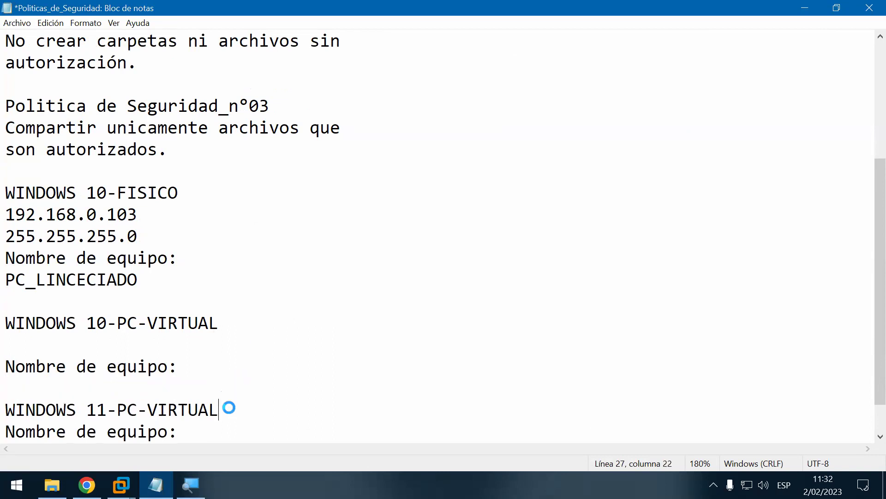
key("Return")
Step: Save the security-policy notes from the File menu
left_click(18, 23)
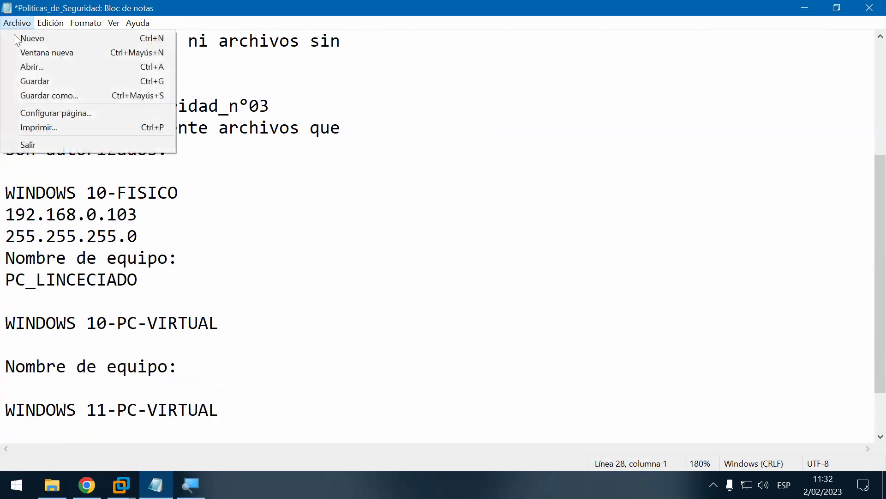
left_click(35, 82)
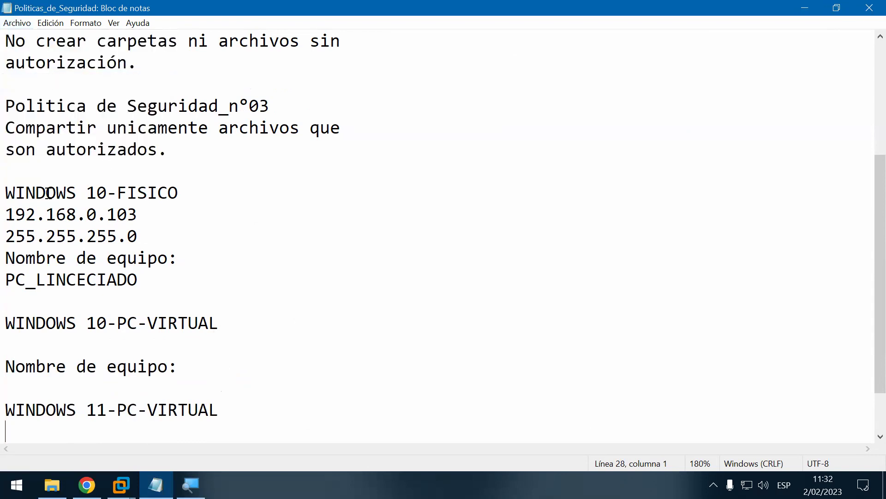
scroll(52, 194, "down", 1)
scroll(51, 194, "up", 4)
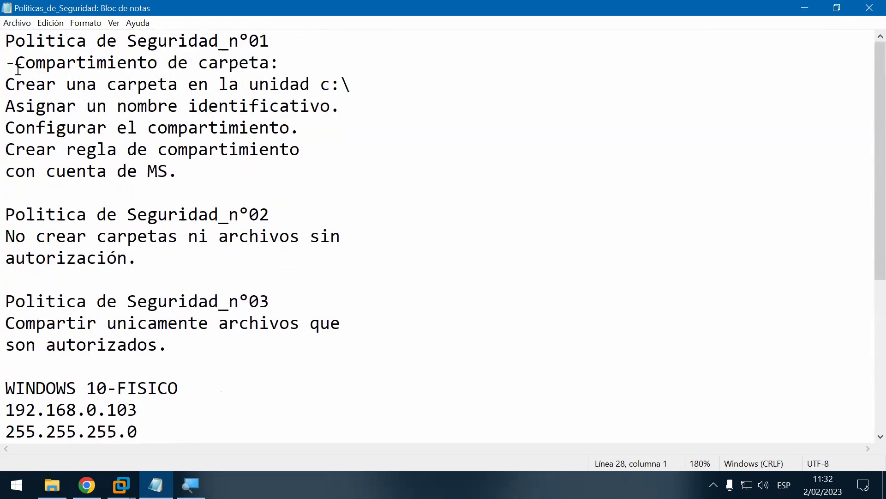
scroll(224, 227, "down", 4)
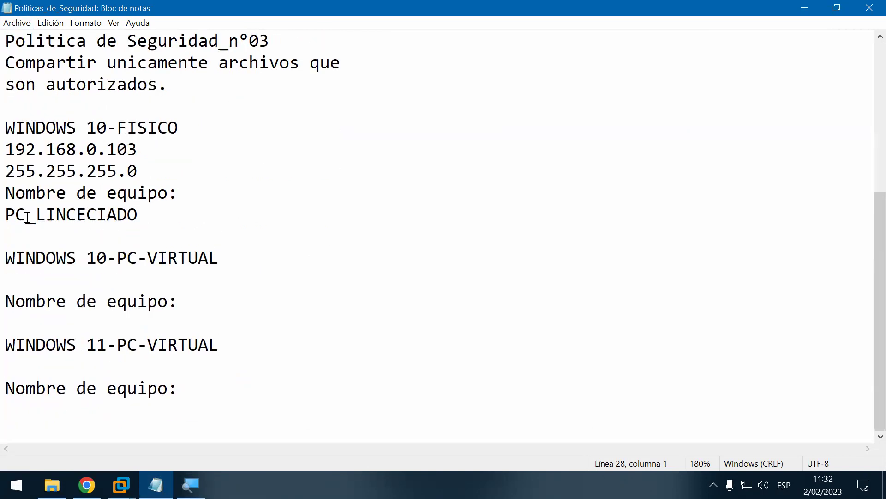
Step: Correct the computer name to PC_LICENCIADO and save the file
left_click(87, 215)
key("Left")
key("Left")
key("BackSpace")
key("Right")
key("Right")
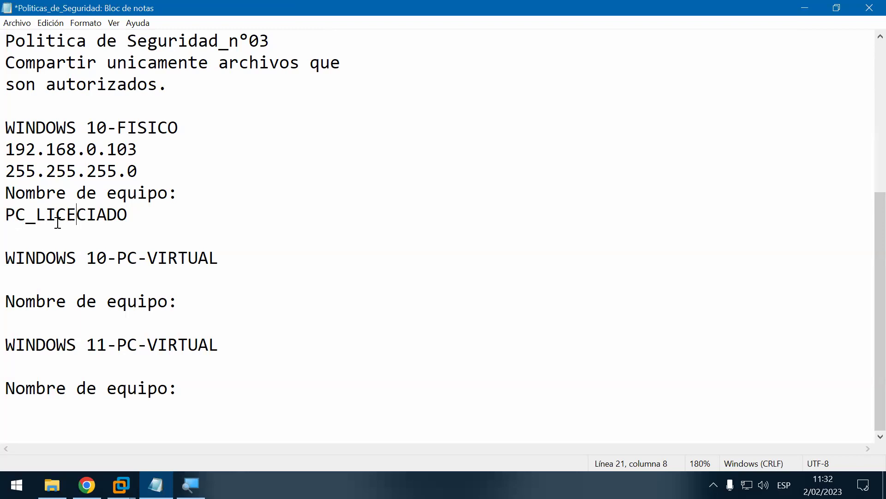
type("N")
key("ctrl+s")
Step: Switch to the Windows 10 x64 virtual machine from the VMware taskbar preview
left_click(215, 229)
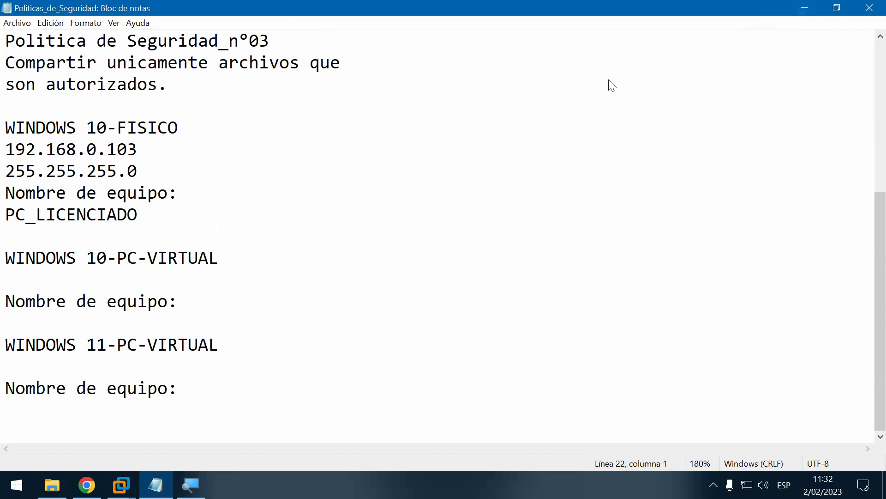
left_click(273, 267)
left_click(121, 484)
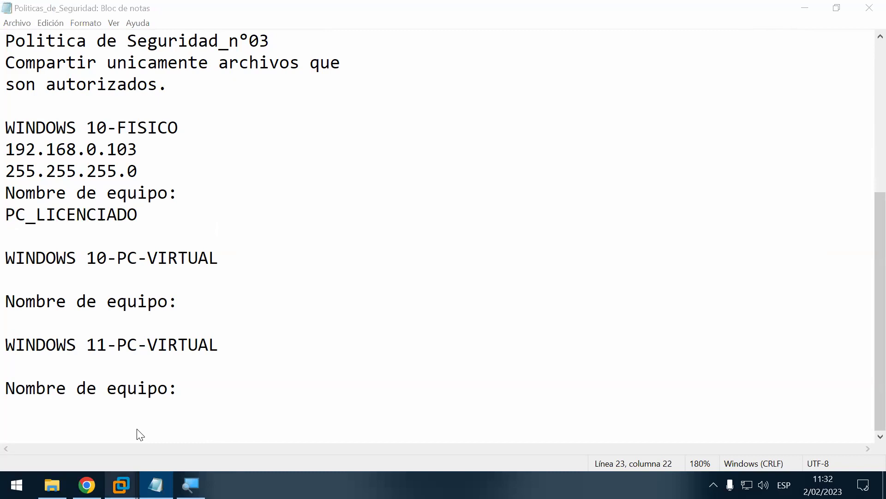
left_click(199, 406)
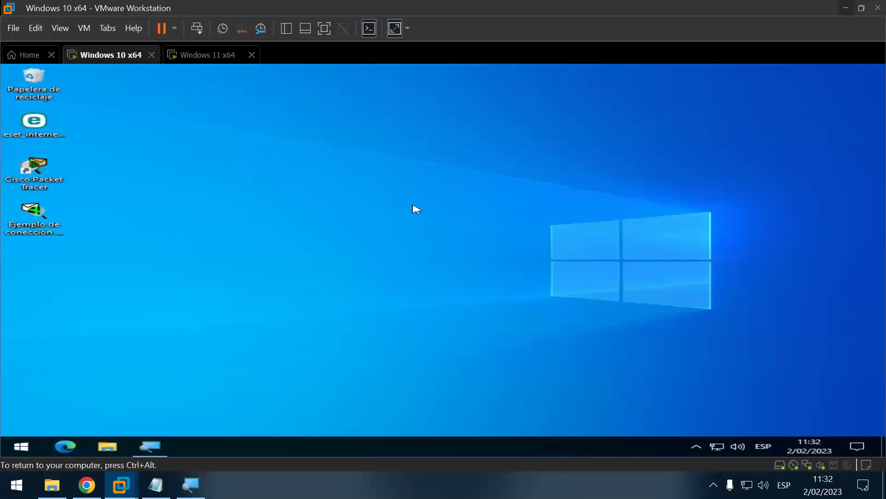
Step: Empty the guest's Papelera de reciclaje, confirming with Sí, then check the hidden tray icons
right_click(33, 71)
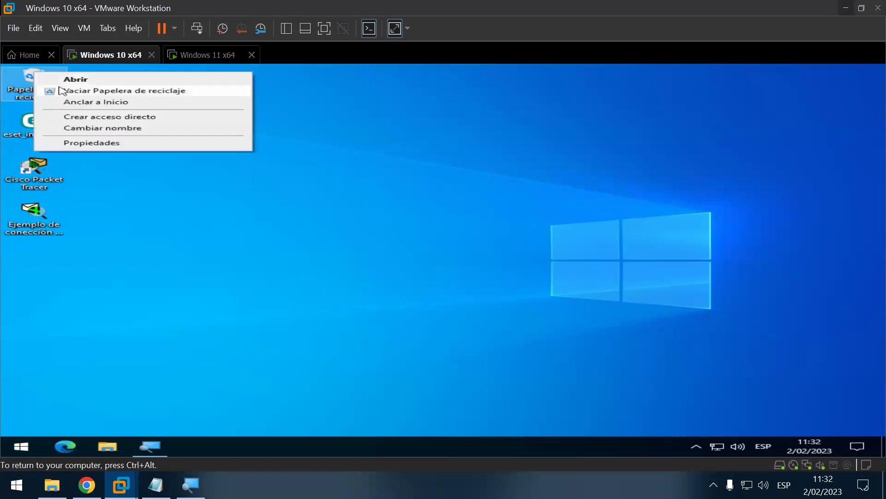
left_click(91, 91)
left_click(513, 300)
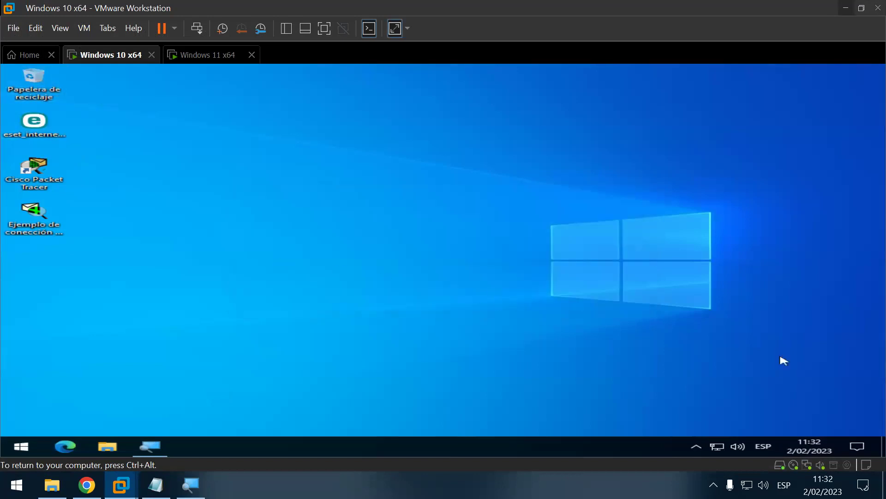
left_click(696, 446)
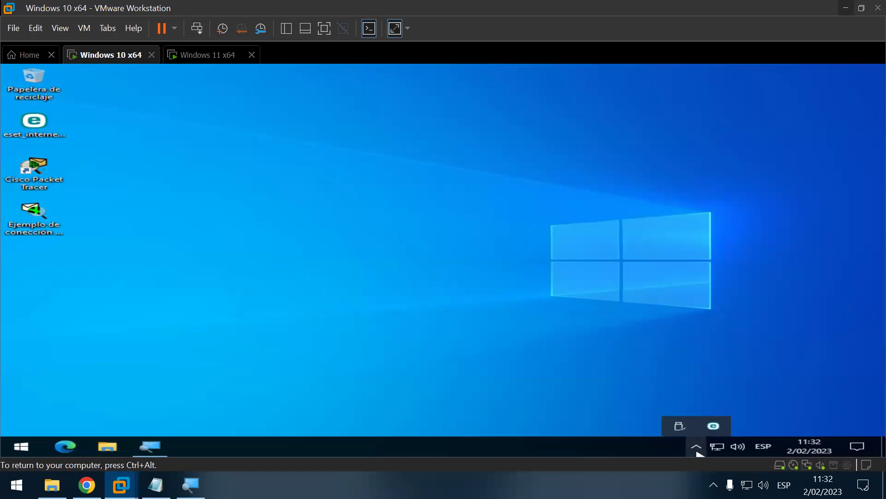
left_click(341, 272)
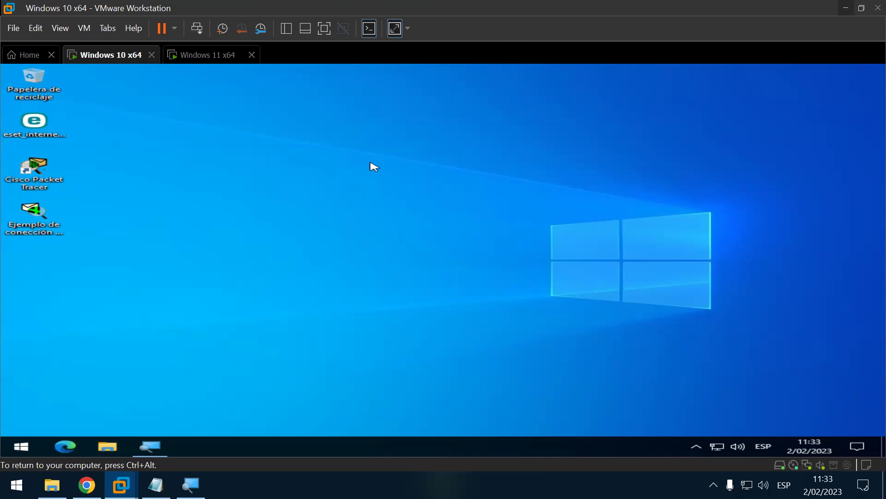
Step: Launch cmd from the guest's Run dialog, maximize the console and enlarge its font
key("super+r")
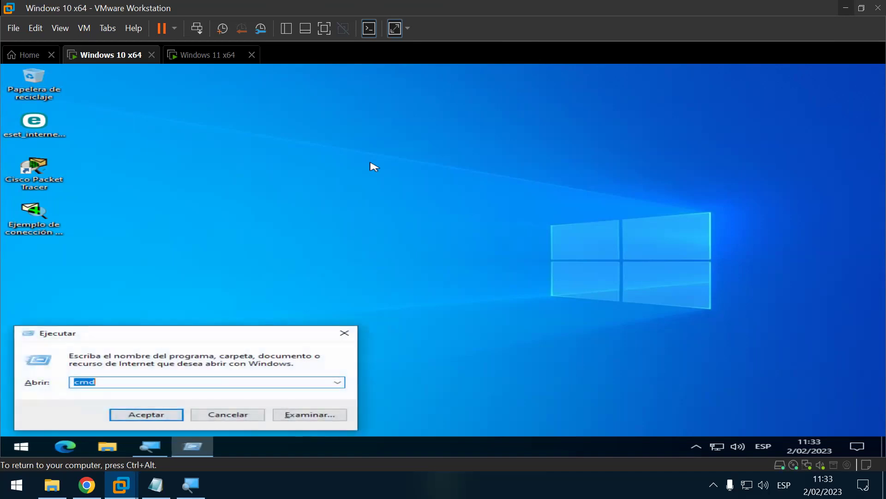
key("Return")
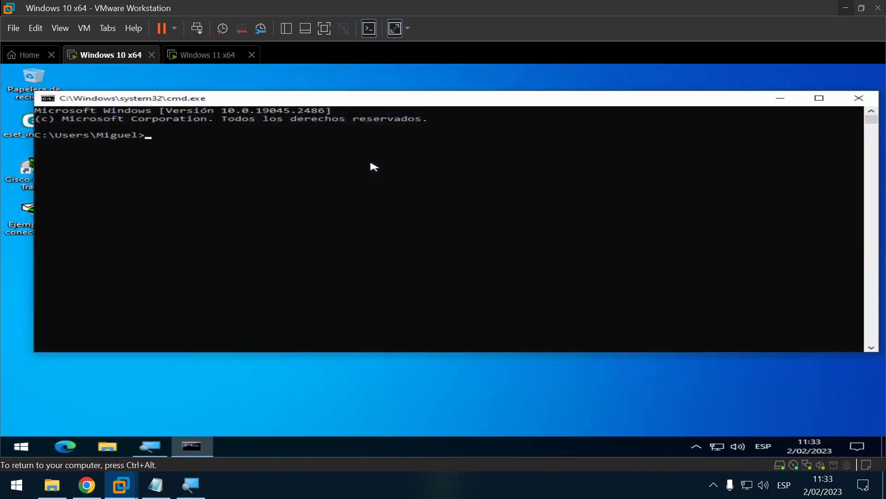
double_click(430, 99)
scroll(425, 288, "up", 5, "ctrl")
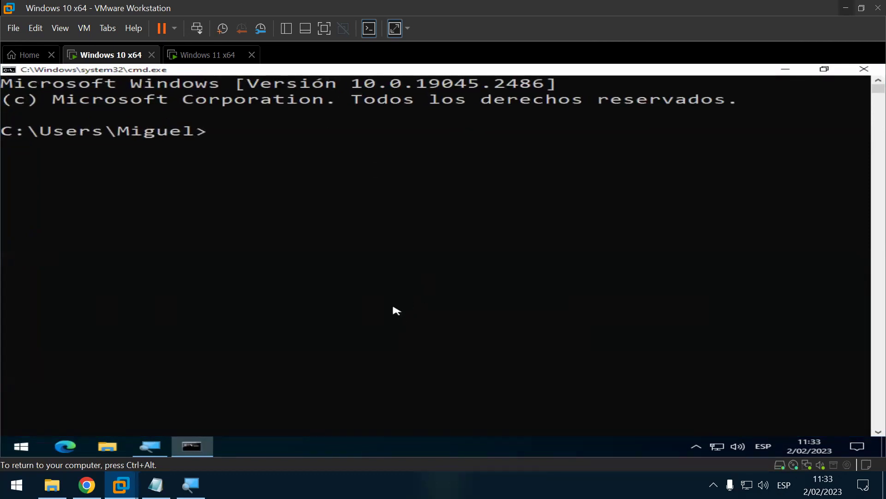
scroll(397, 304, "up", 2, "ctrl")
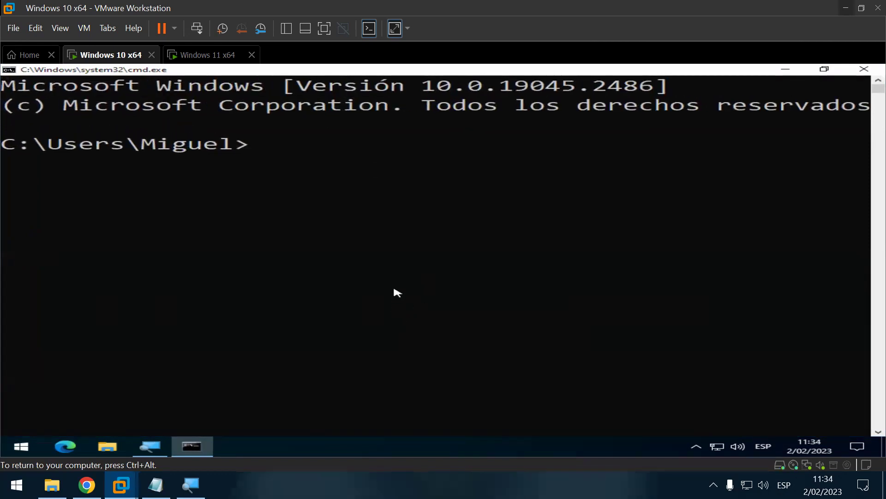
scroll(395, 292, "down", 1, "ctrl")
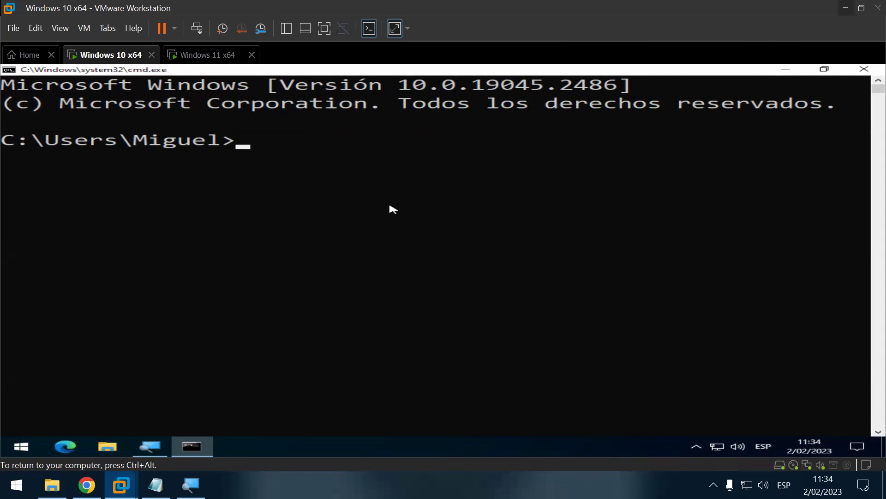
Step: Run color 1, color 10, color 11 and color 12 in the guest console
type("color 1")
key("Return")
type("color 1")
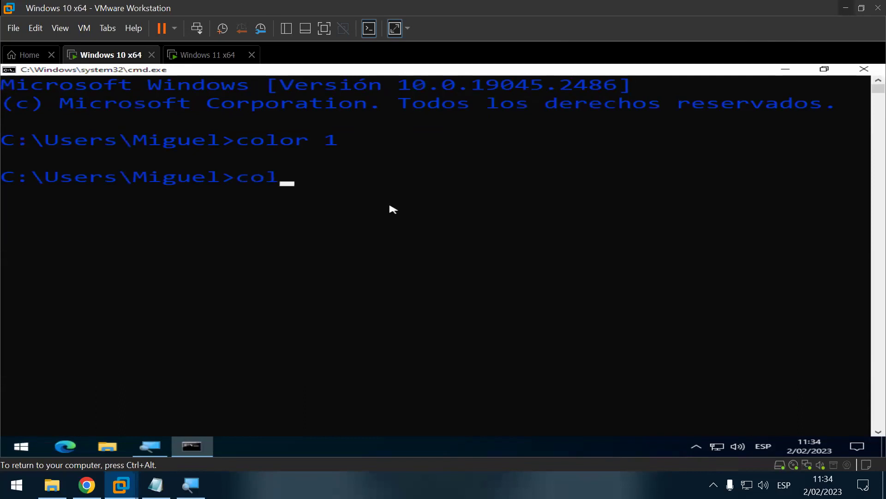
type("0")
key("Return")
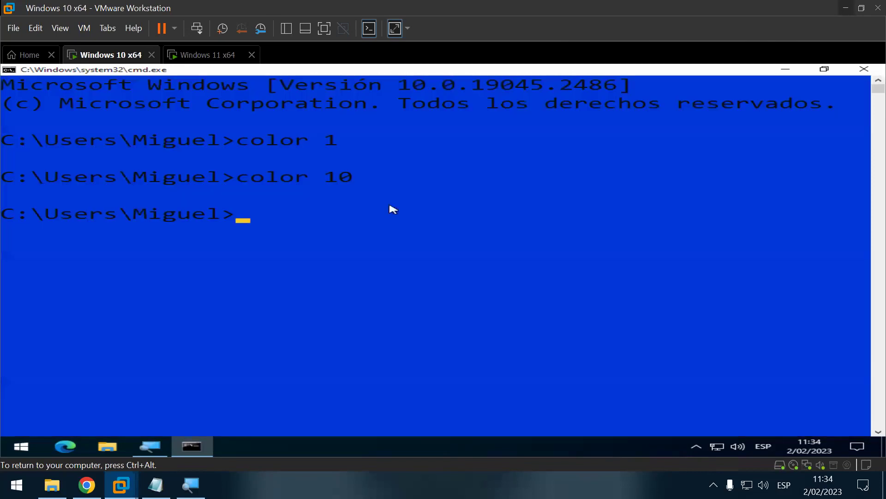
type("c")
key("Up")
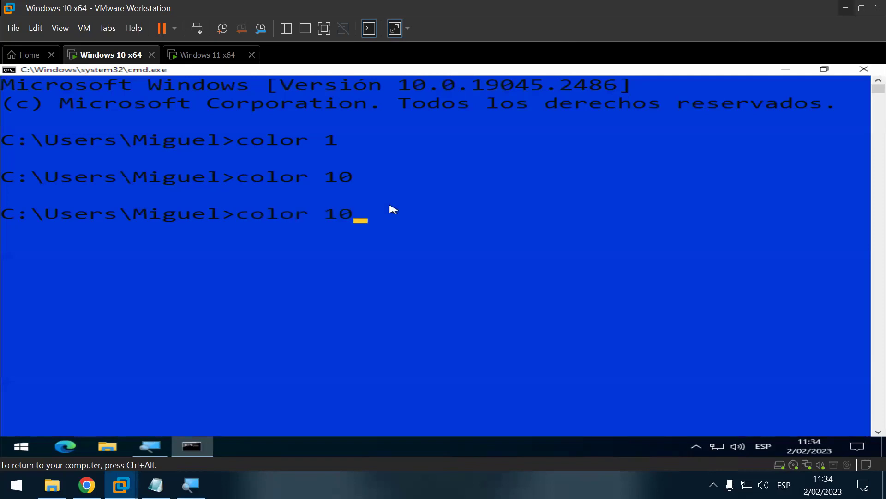
key("BackSpace")
type("1")
key("Return")
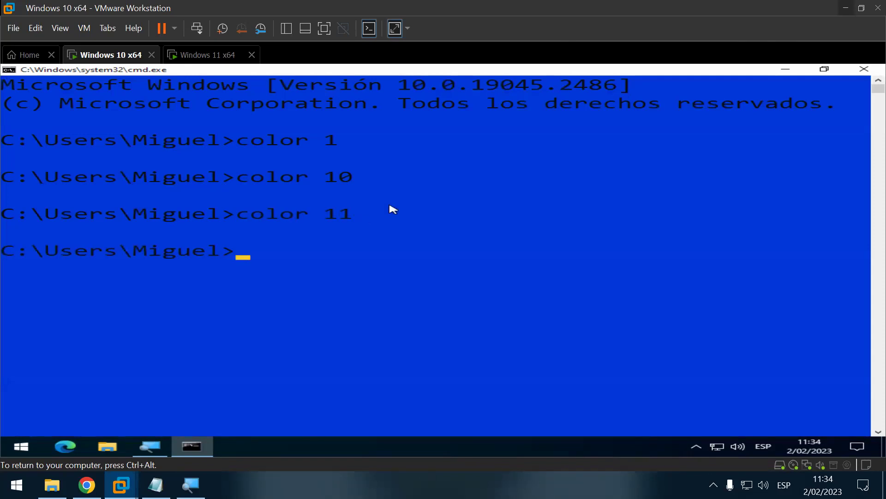
type("c")
key("Up")
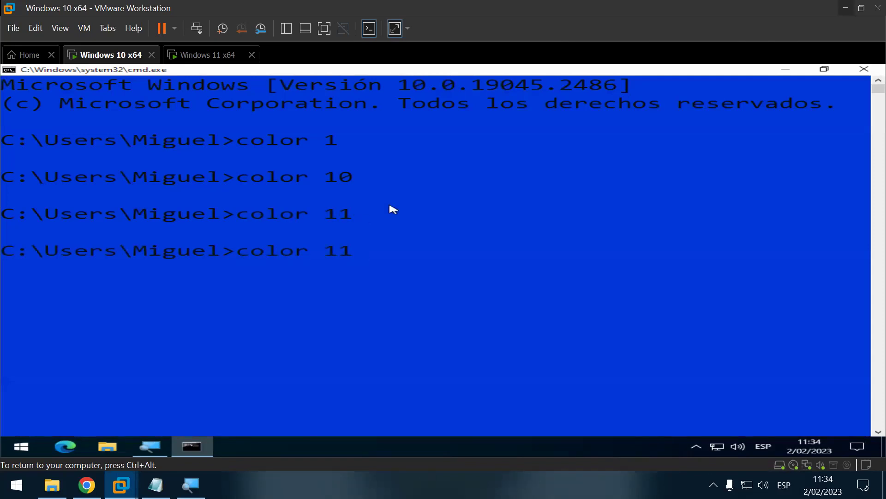
key("BackSpace")
type("2")
key("Return")
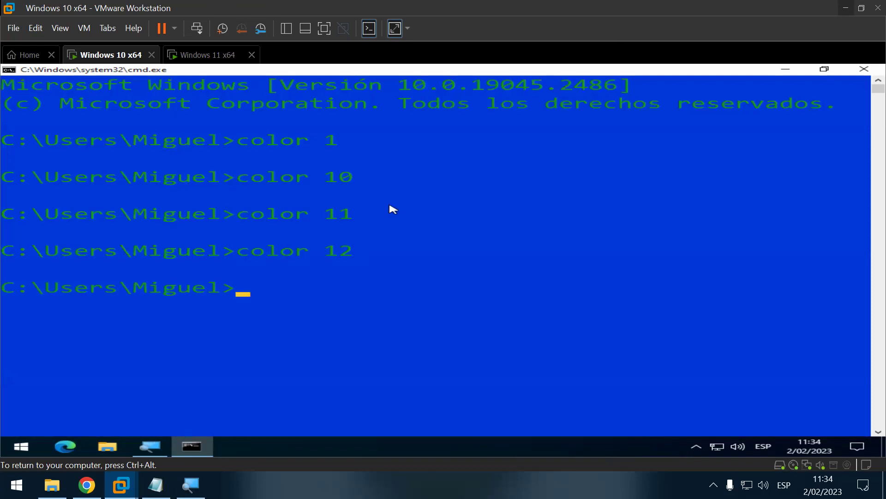
Step: Run color 2, 3, 4 and 5 in turn for green, aqua, red and purple text
type("color")
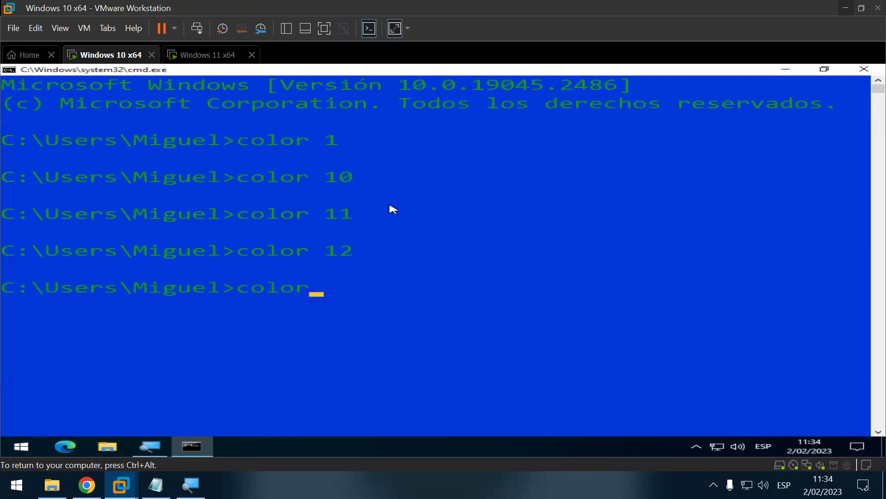
type(" 2")
key("Return")
type("c")
key("BackSpace")
type("3")
key("Return")
type("c")
key("Up")
key("BackSpace")
type("4")
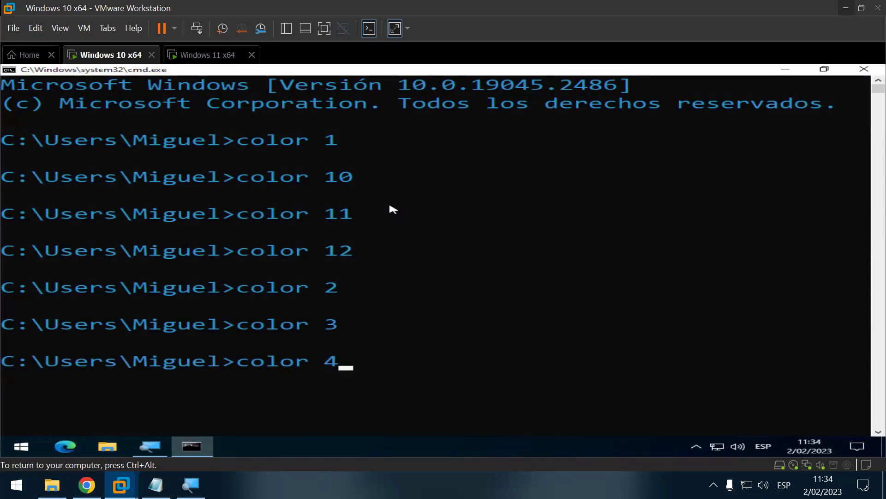
key("Return")
type("c")
key("Up")
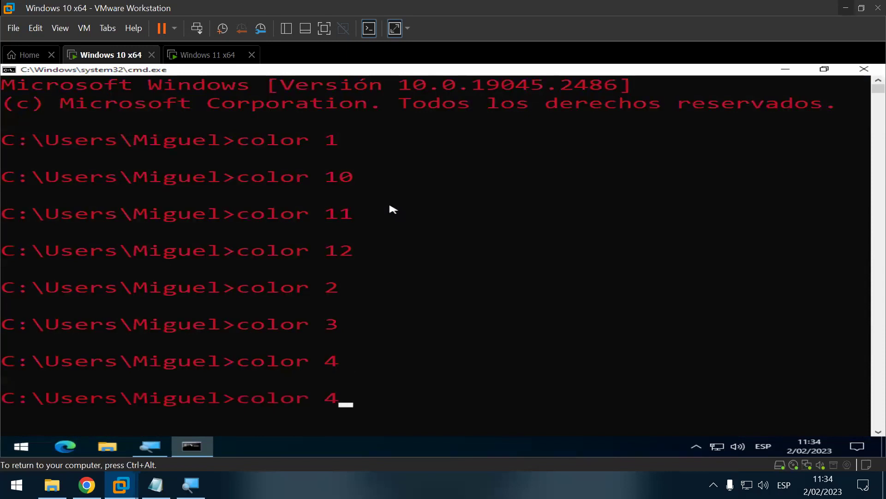
key("BackSpace")
type("5")
key("Return")
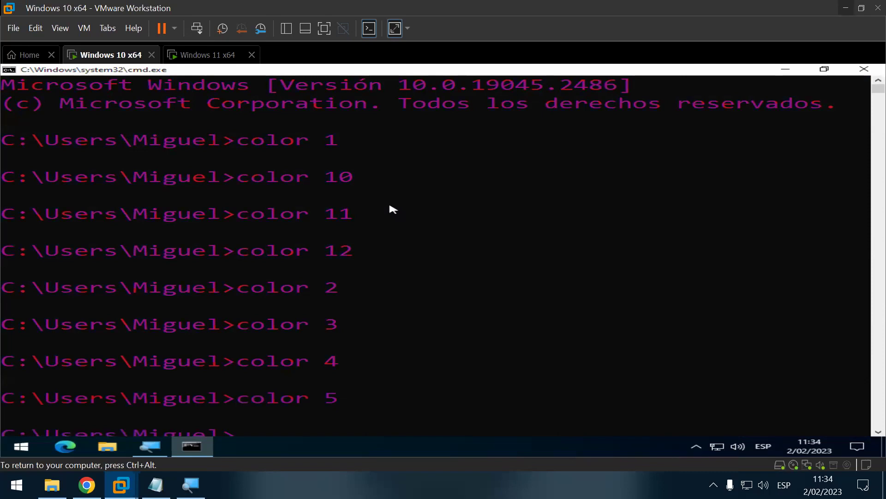
Step: Run color 6, 7 and 8 for yellow, white and grey text
type("c")
key("Up")
key("BackSpace")
key("Return")
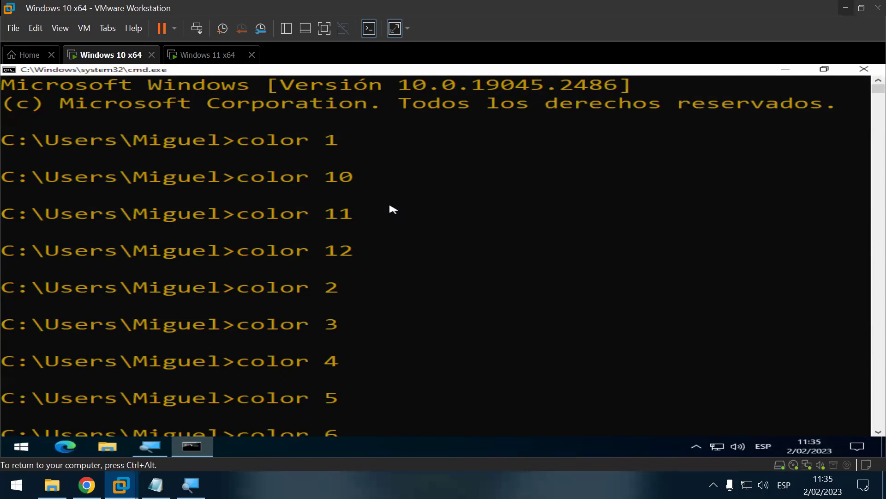
key("Return")
scroll(390, 254, "down", 5)
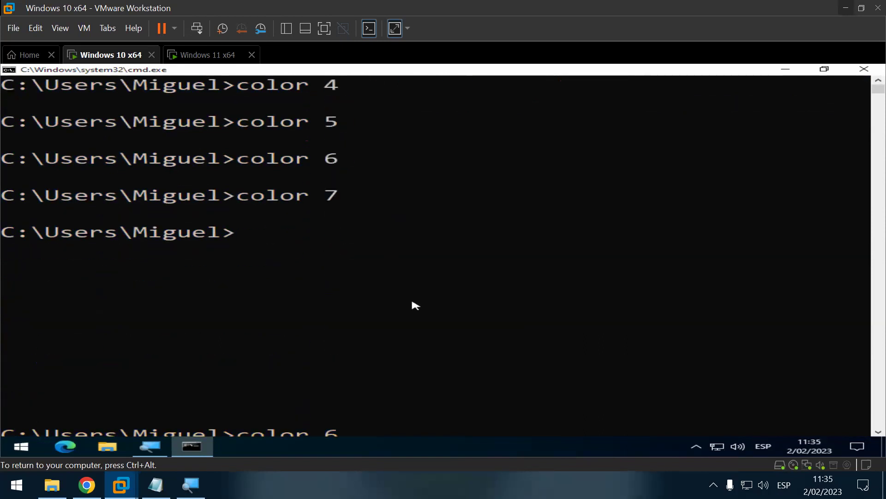
type("color 7")
key("BackSpace")
type("8")
key("Return")
Step: Rerun color 8, switch to blue text with color 9, and clear the screen with cls
type("c")
key("Up")
key("BackSpace")
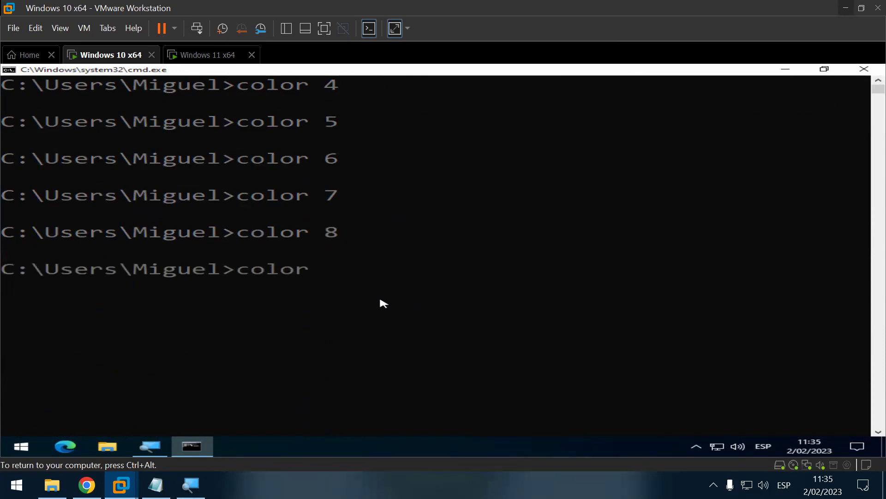
type("8")
key("Return")
type("c")
key("Up")
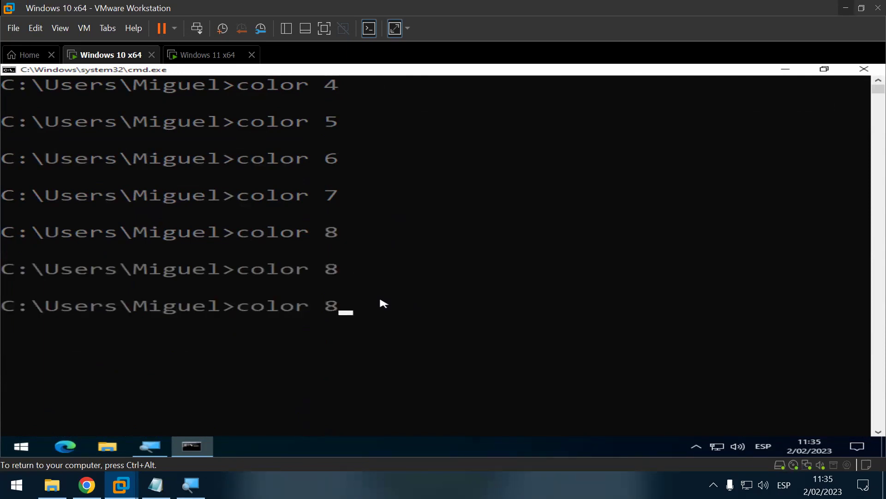
key("BackSpace")
type("9")
key("Return")
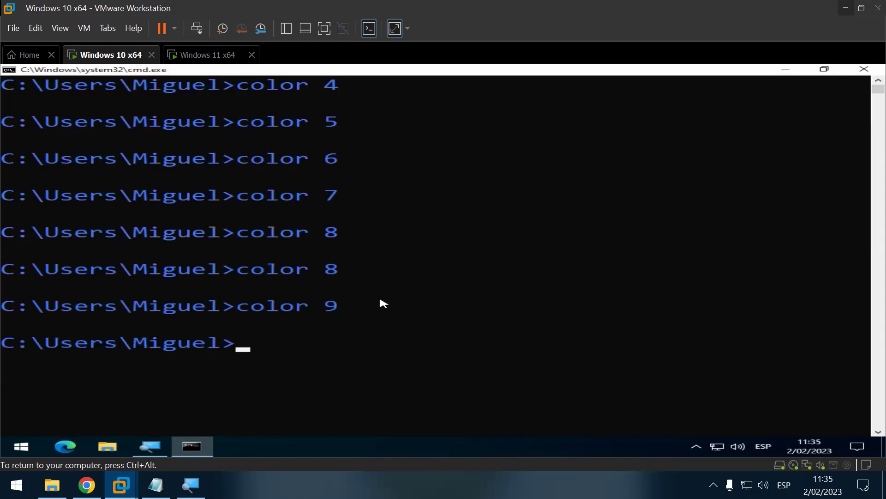
type("cls")
key("Return")
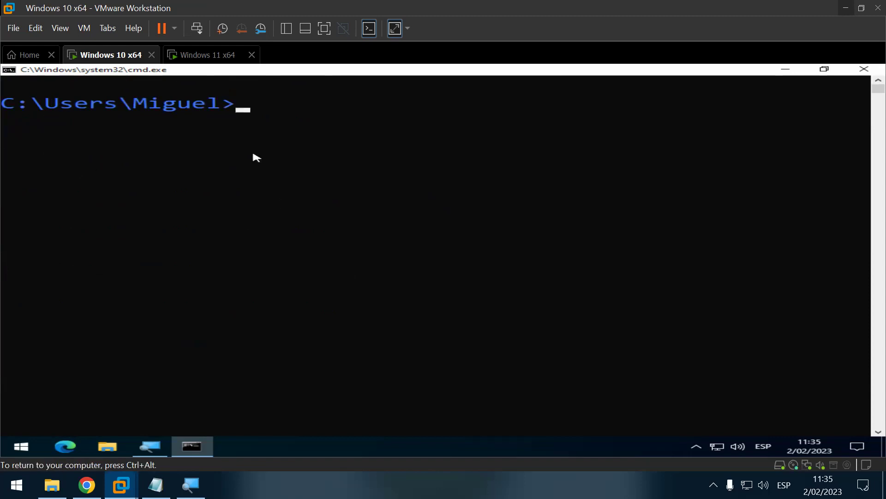
Step: Run color 2, cls and ipconfig, showing IPv4 10.28.36.128 with mask 255.255.255.0
type("color")
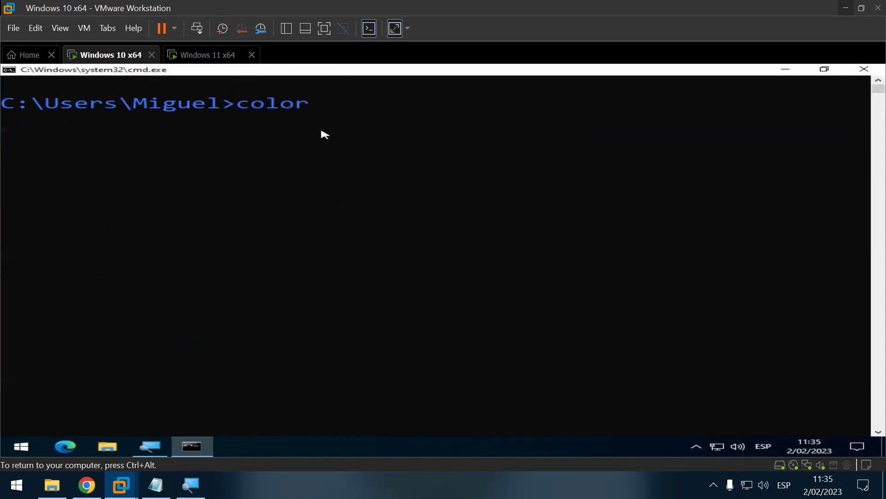
type(" 2")
key("Return")
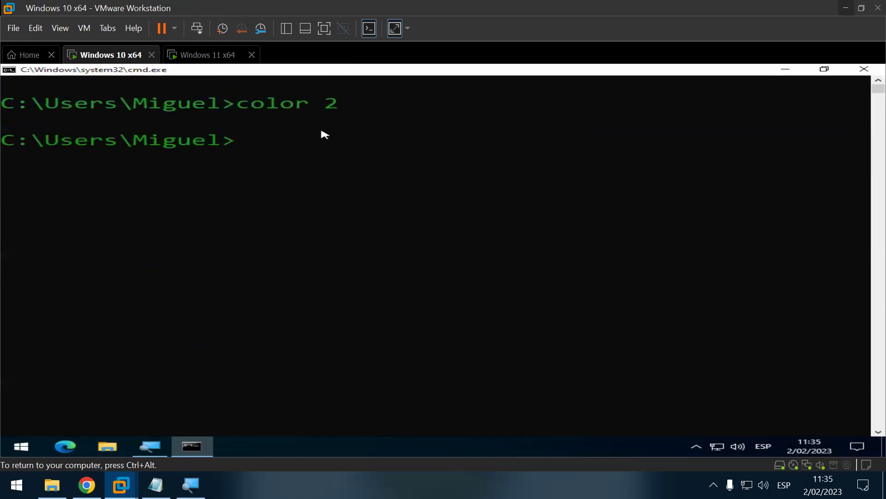
type("cls")
key("Return")
type("ipconfig")
key("Return")
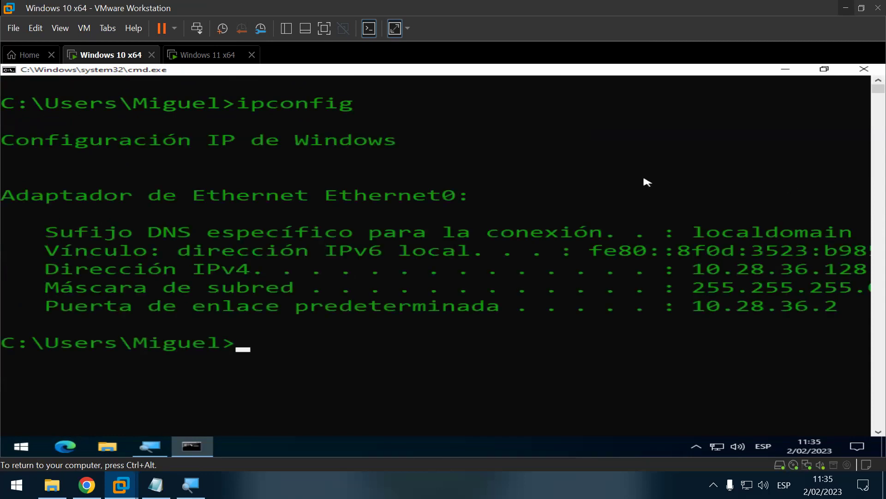
scroll(637, 188, "down", 1, "ctrl")
scroll(626, 192, "down", 1, "ctrl")
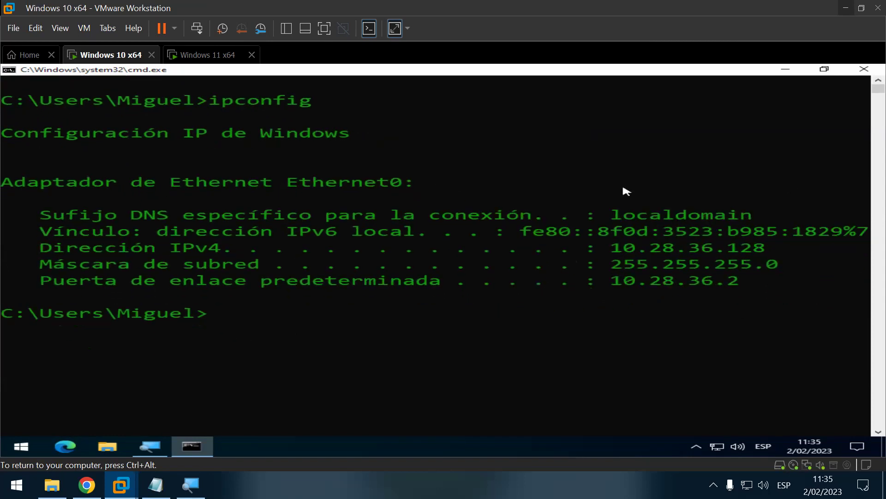
scroll(623, 190, "down", 1, "ctrl")
scroll(616, 189, "down", 1, "ctrl")
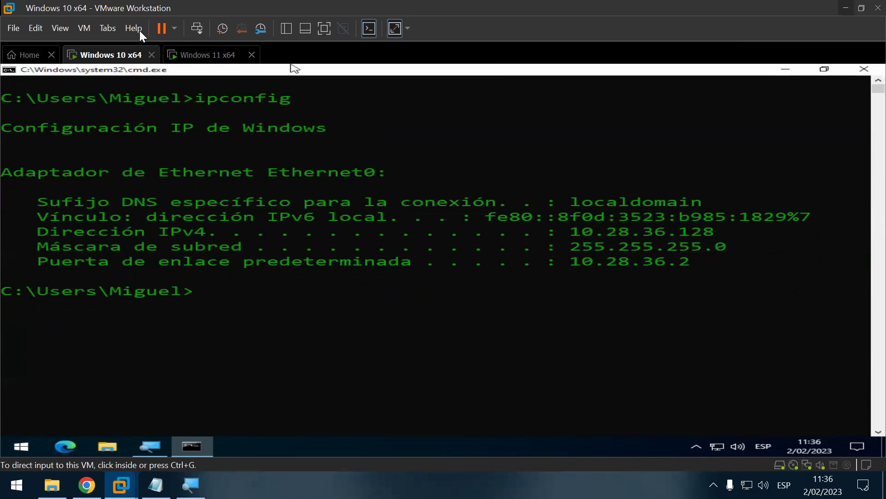
Step: Open the Virtual Network Editor with administrator rights and select VMnet8
left_click(39, 29)
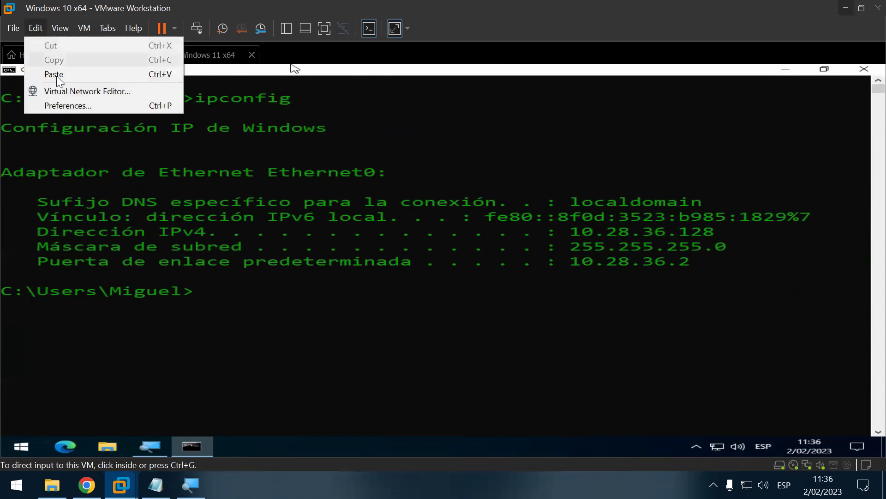
left_click(64, 92)
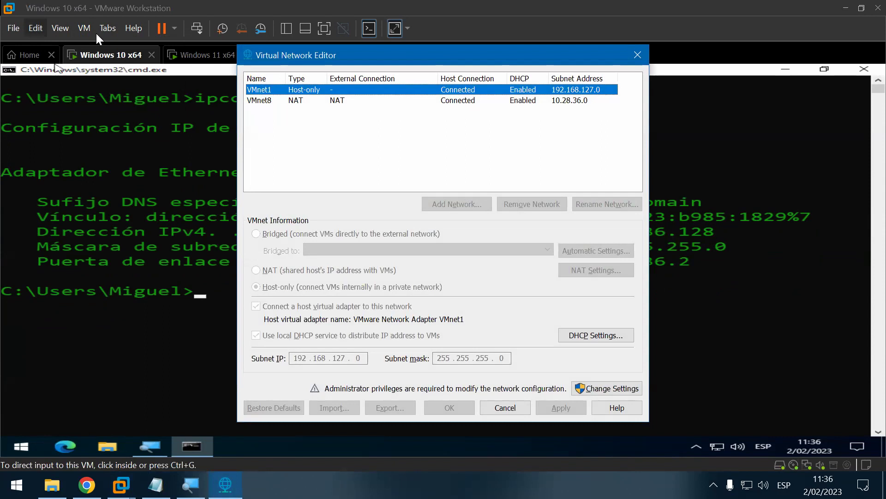
left_click(345, 100)
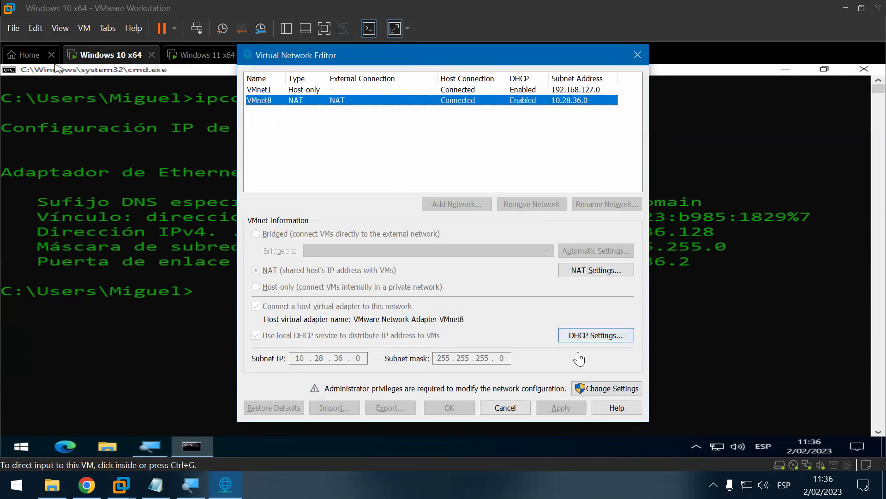
left_click(624, 391)
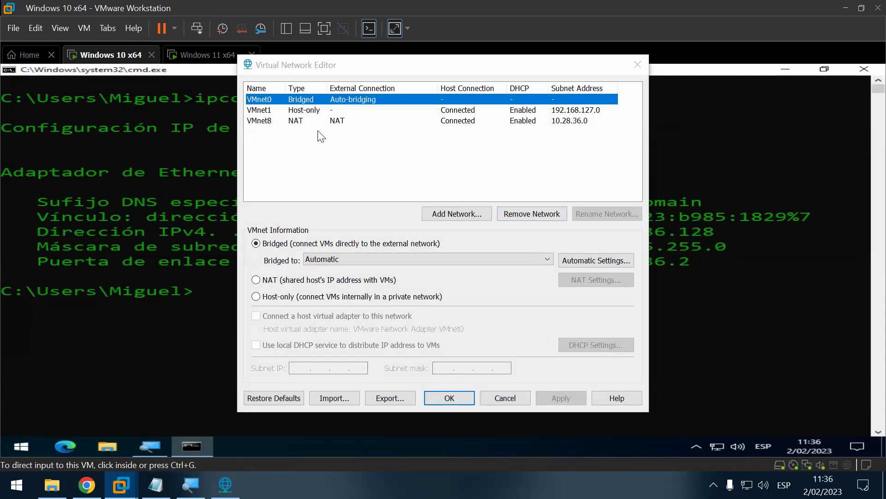
left_click(283, 123)
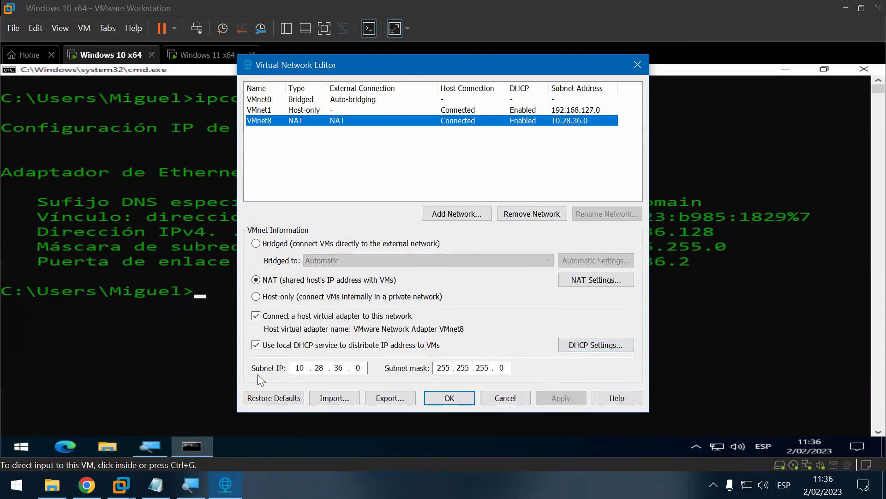
Step: Set VMnet8's subnet IP to 172.16.36.0, apply it, then type ipconfig in the guest
left_click(294, 368)
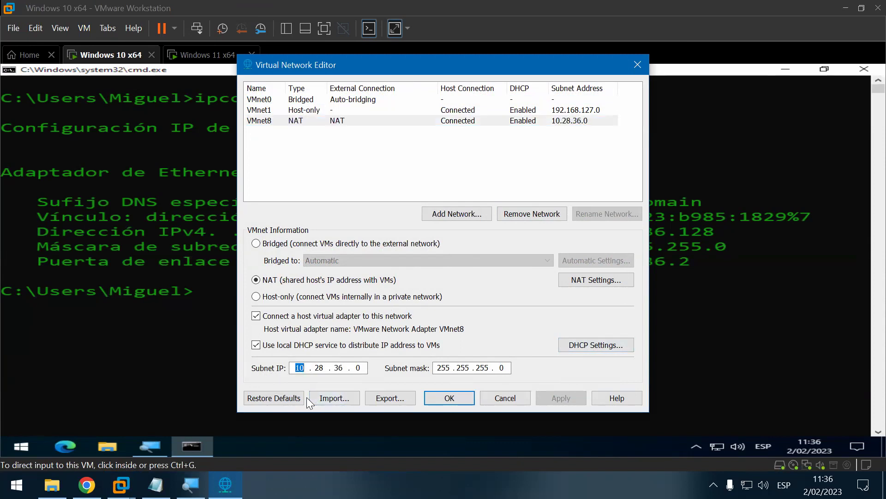
type("172 . ")
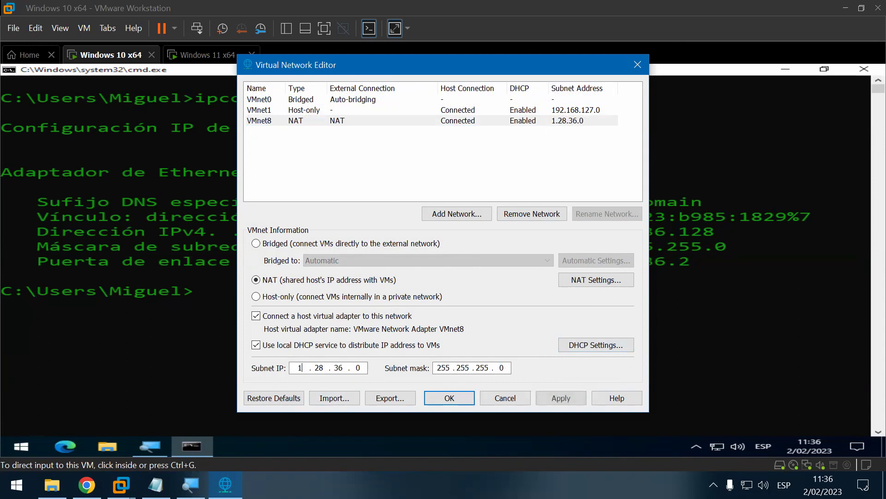
type("16")
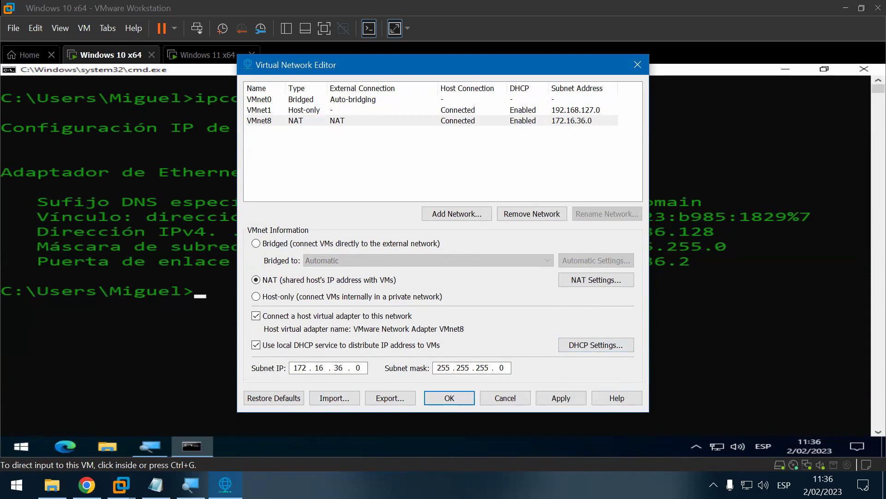
left_click(343, 367)
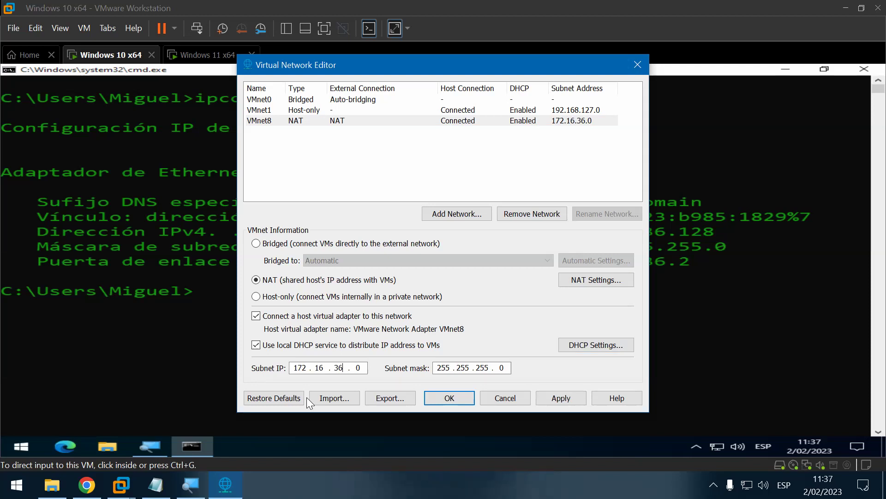
left_click(579, 396)
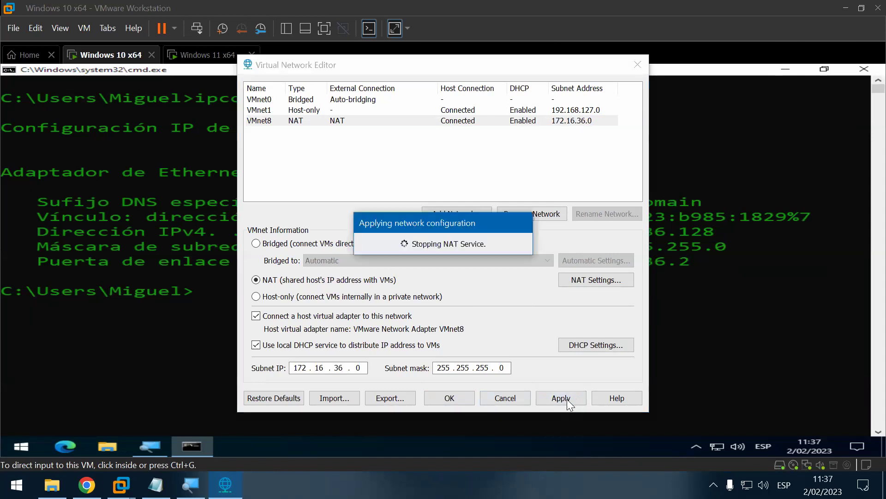
left_click(456, 402)
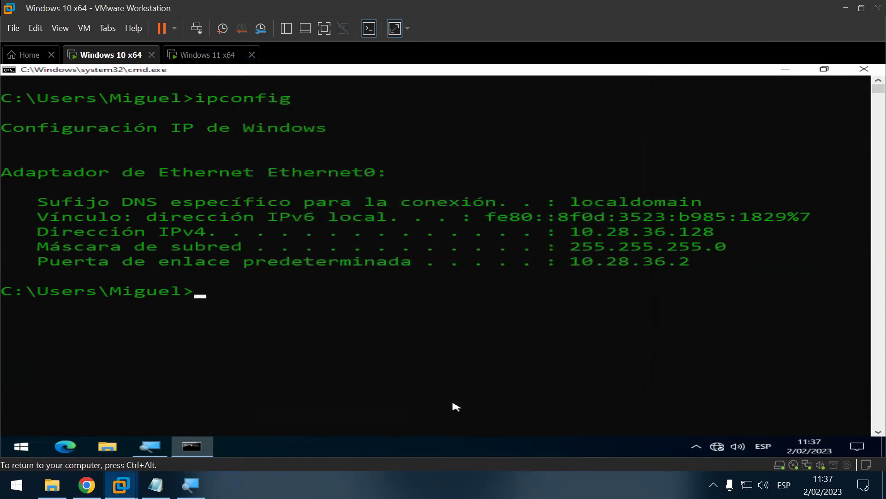
type("ipconfig")
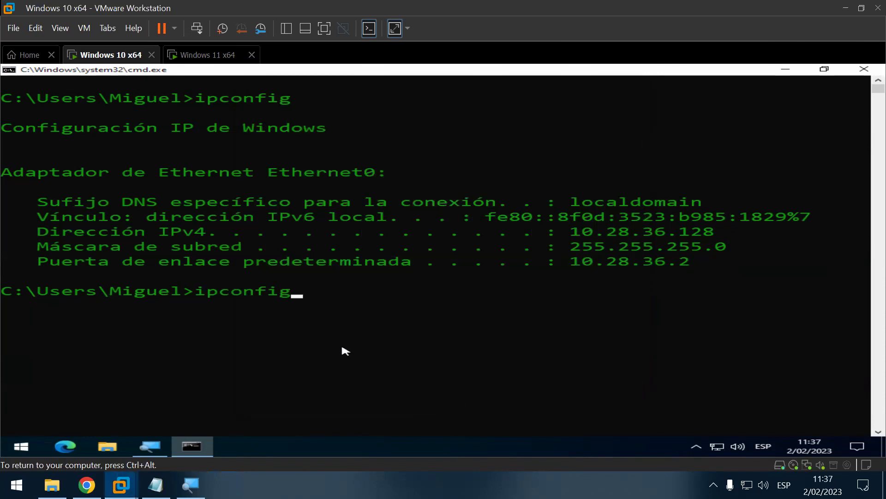
Step: Run ipconfig to confirm IPv4 172.16.36.128 and gateway 172.16.36.2, then return to Notepad
key("Return")
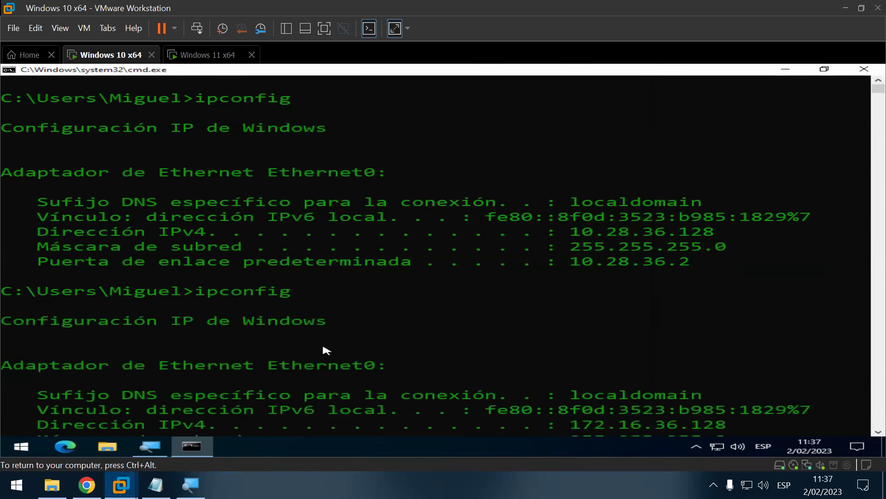
scroll(566, 334, "down", 3)
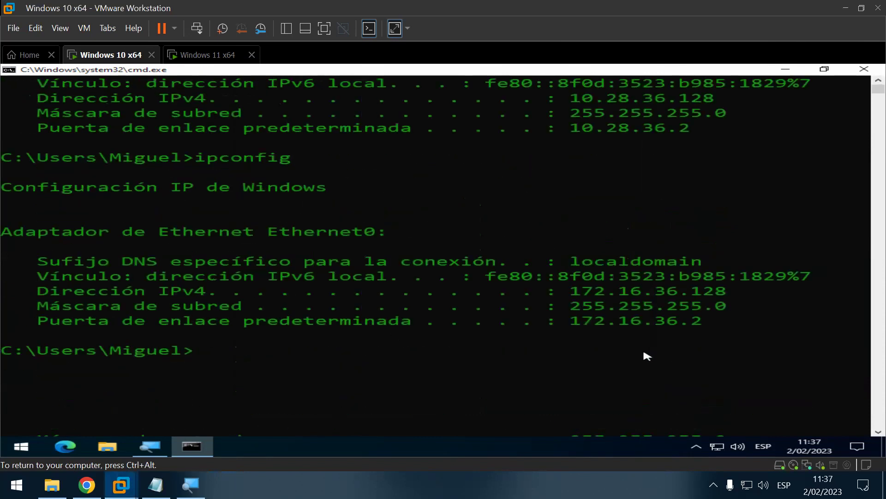
scroll(643, 359, "down", 2)
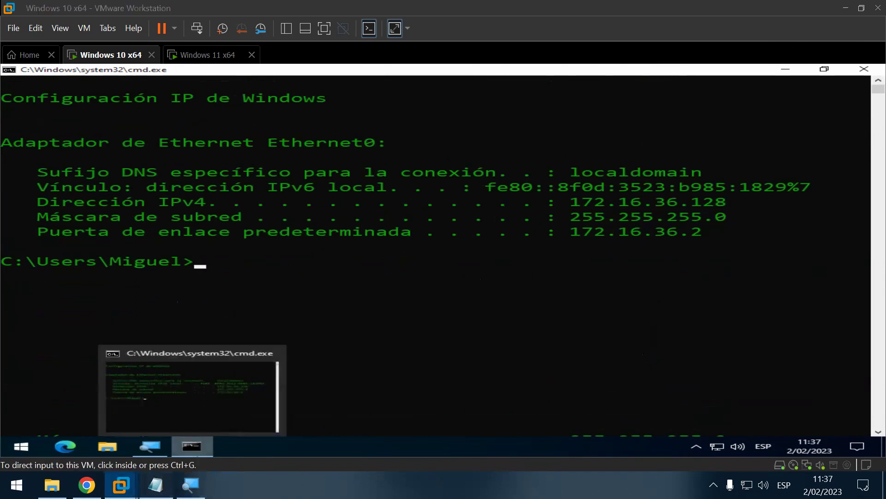
left_click(156, 485)
Step: Enter 172.16.36.128 and 255.255.255.0 on separate lines under WINDOWS 10-PC-VIRTUAL
left_click(183, 283)
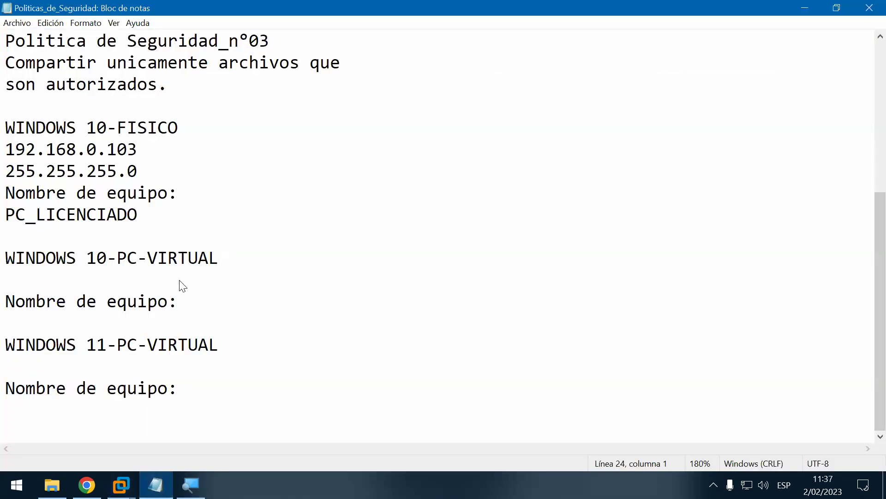
type("17")
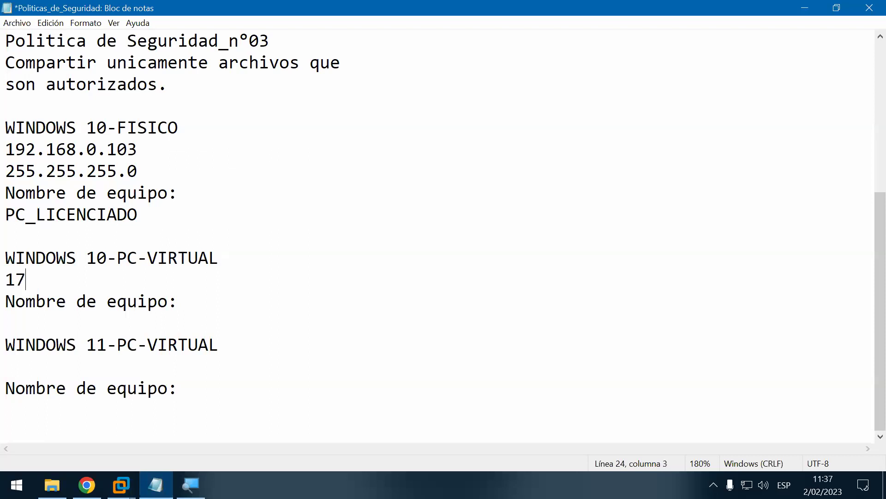
type("2.16.36.")
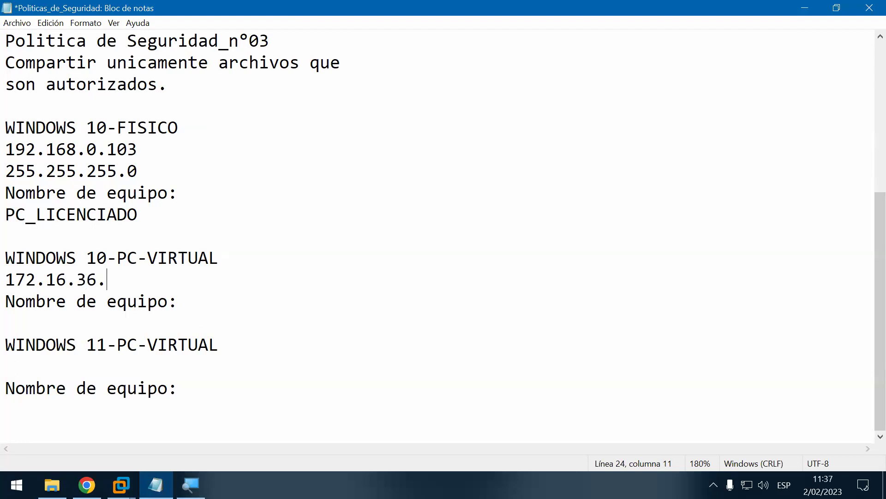
type("128")
key("Return")
type("255.255.255.0")
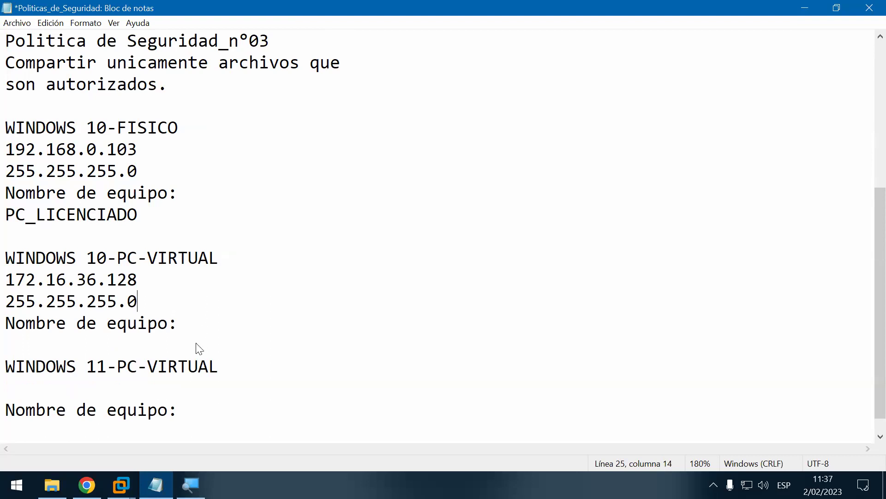
left_click(156, 485)
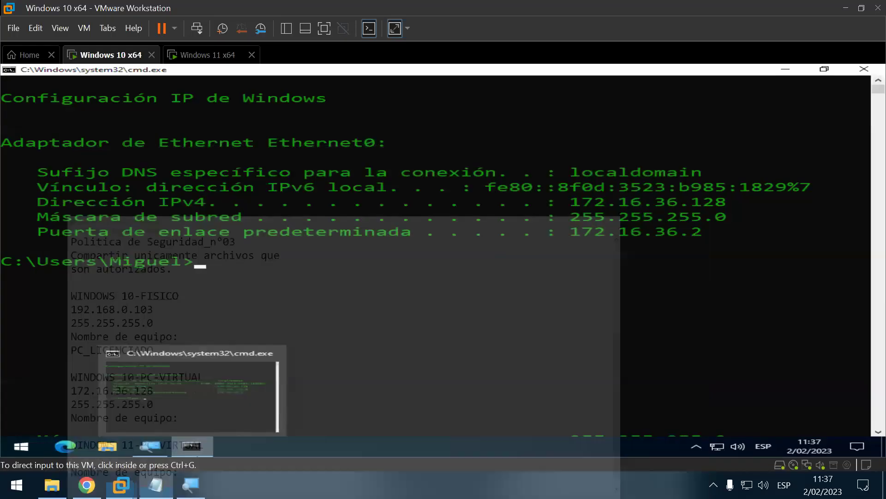
left_click(157, 485)
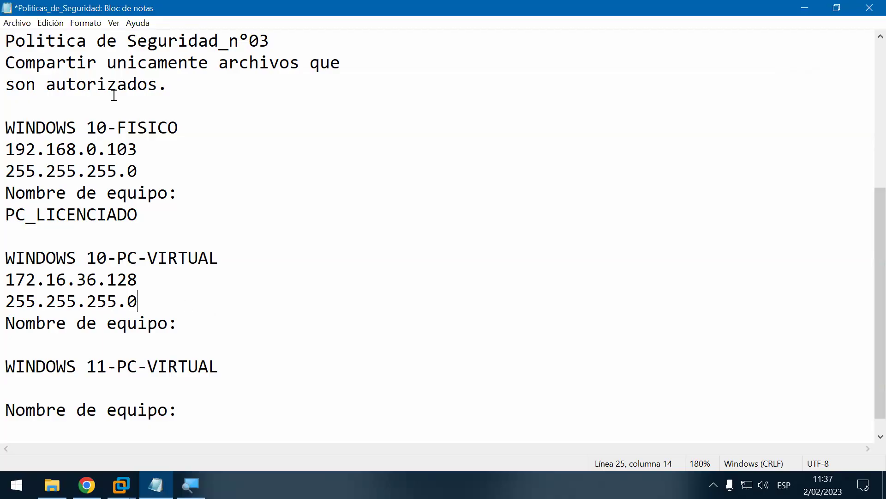
Step: Save Politicas_de_Seguridad via Archivo > Guardar and minimize Notepad
left_click(17, 23)
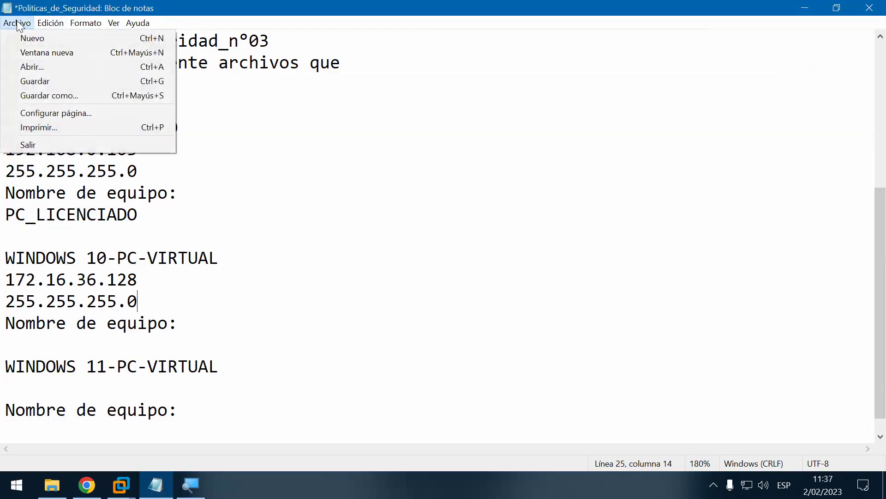
left_click(45, 82)
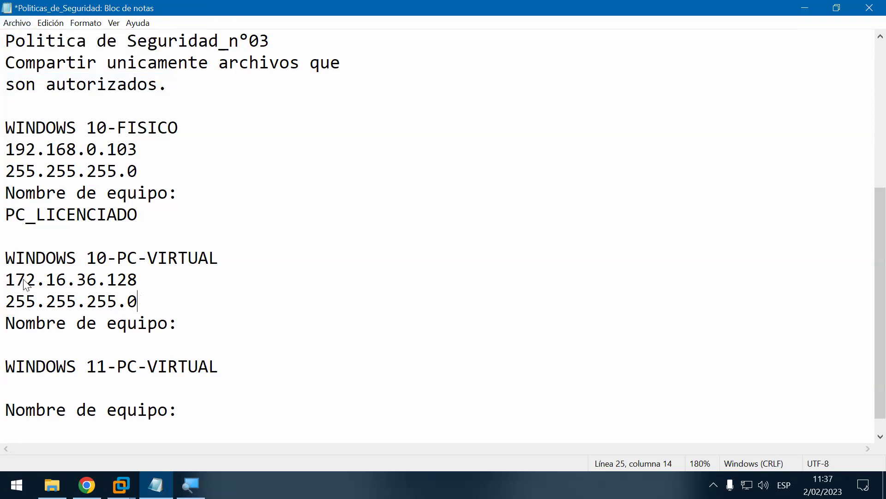
key("Down")
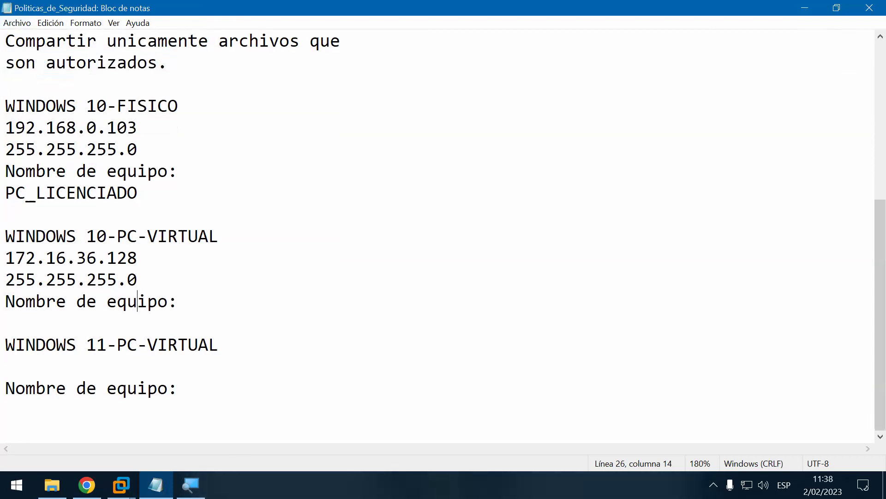
key("ctrl+s")
left_click(805, 7)
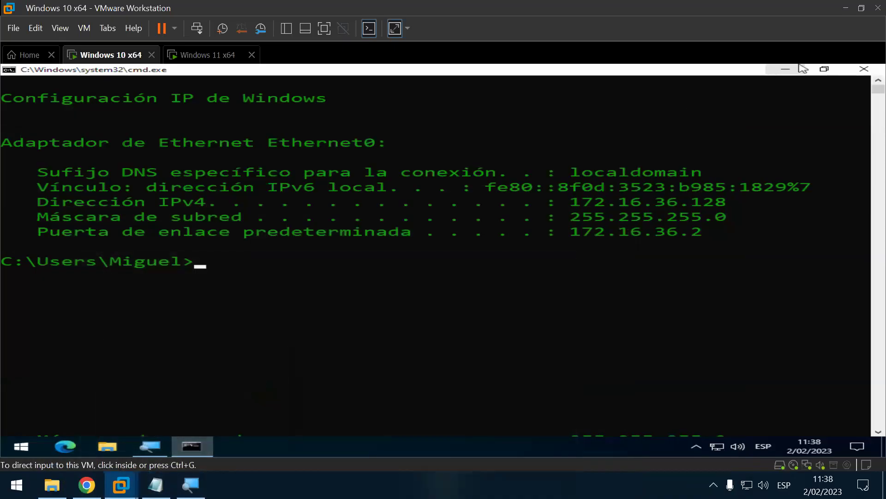
Step: Close the guest's command prompt and open Configuración from the Start menu
left_click(864, 70)
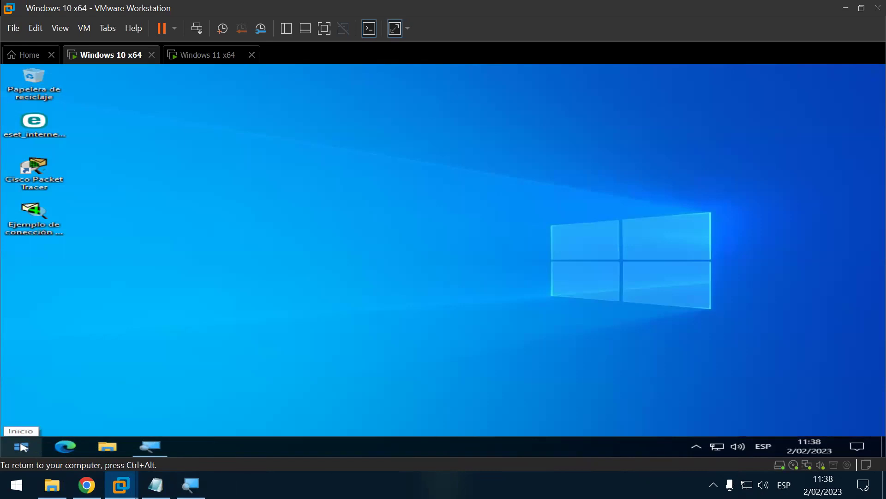
left_click(21, 447)
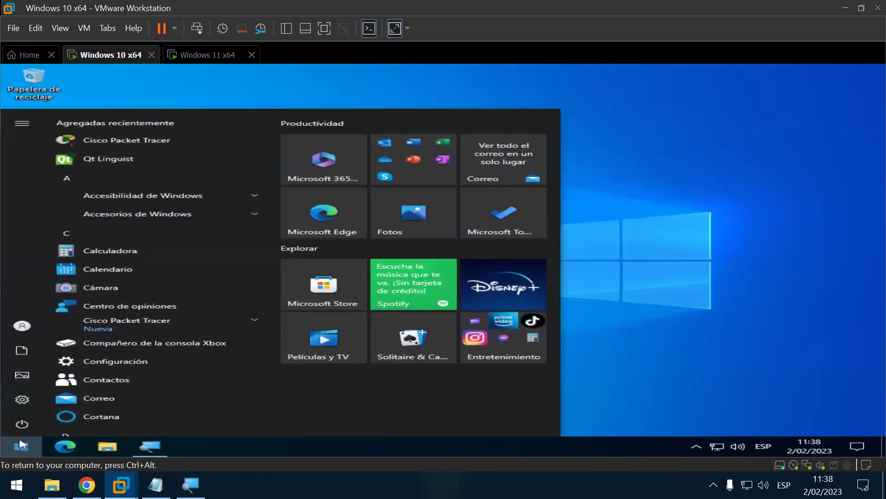
mouse_move(24, 410)
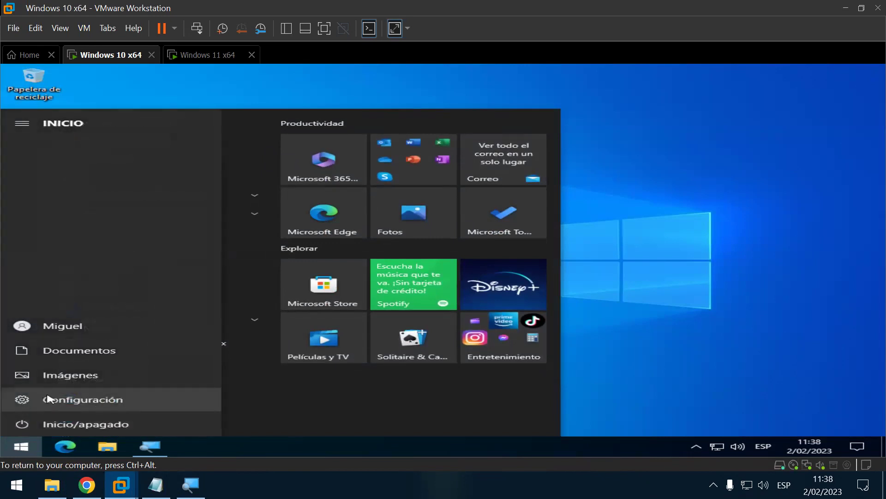
left_click(20, 448)
left_click(20, 448)
mouse_move(24, 405)
left_click(83, 399)
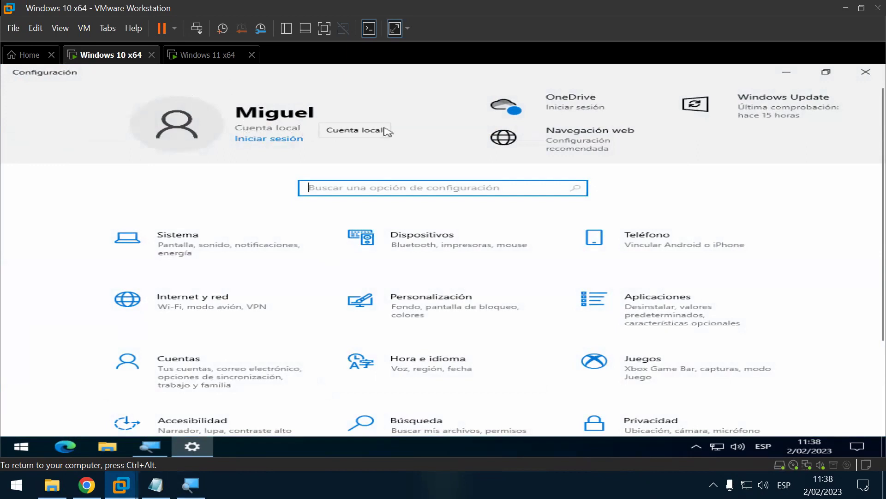
Step: Start downloading the KB5019275 update in Windows Update, dismiss the Windows 11 notice, return to Inicio
left_click(793, 113)
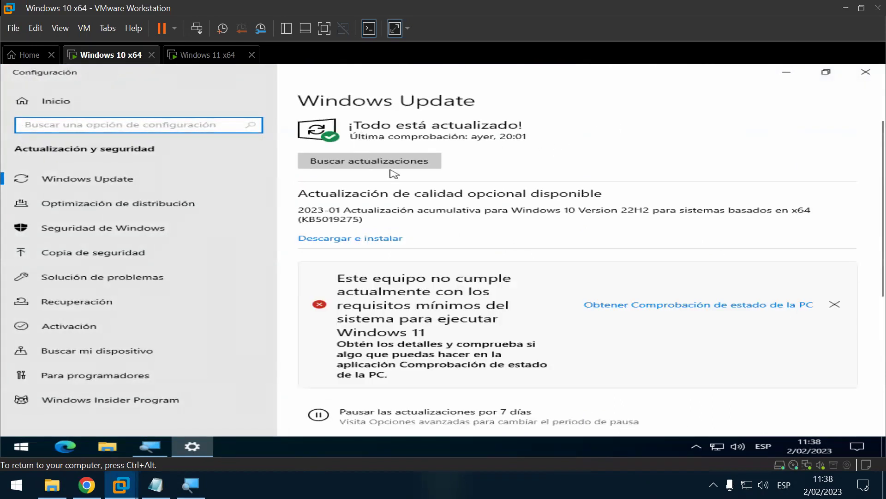
left_click(384, 241)
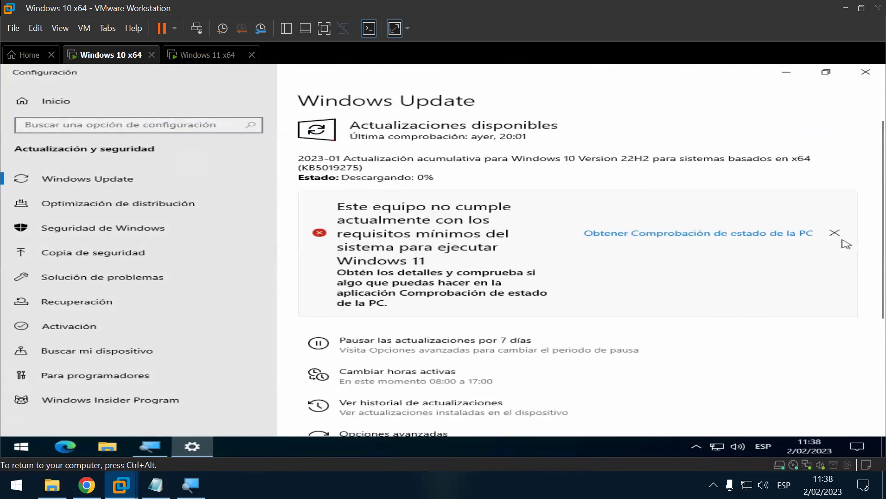
left_click(834, 235)
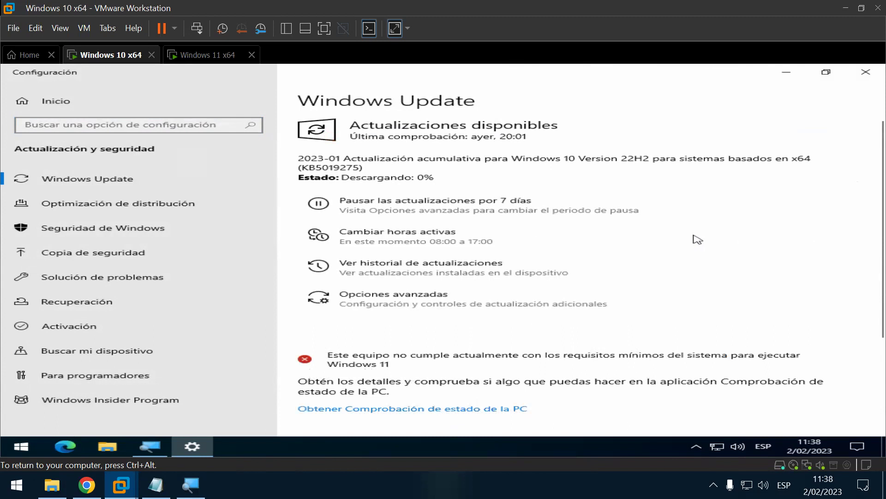
left_click(80, 100)
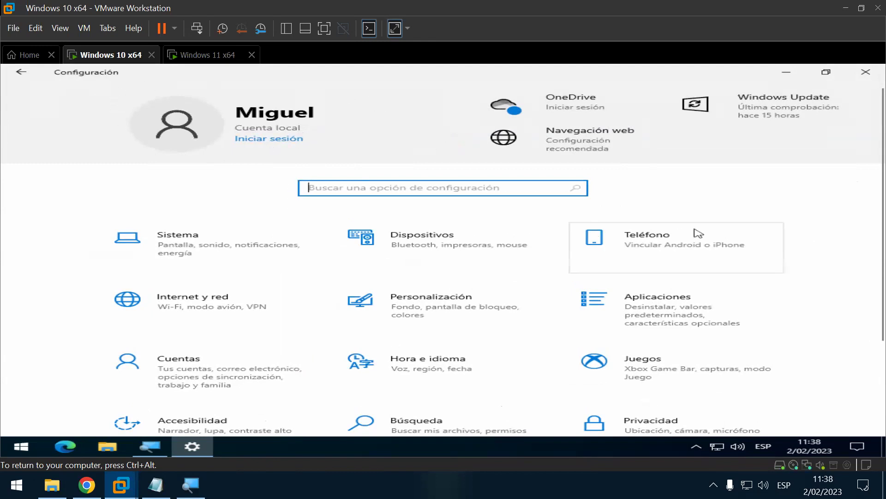
Step: Go to the guest's Sistema > Acerca de page
left_click(185, 241)
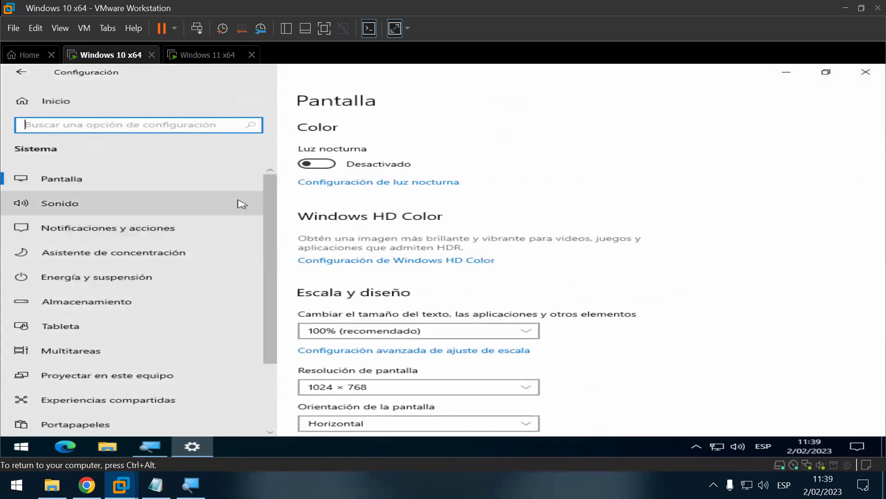
scroll(245, 217, "down", 3)
scroll(180, 352, "down", 1)
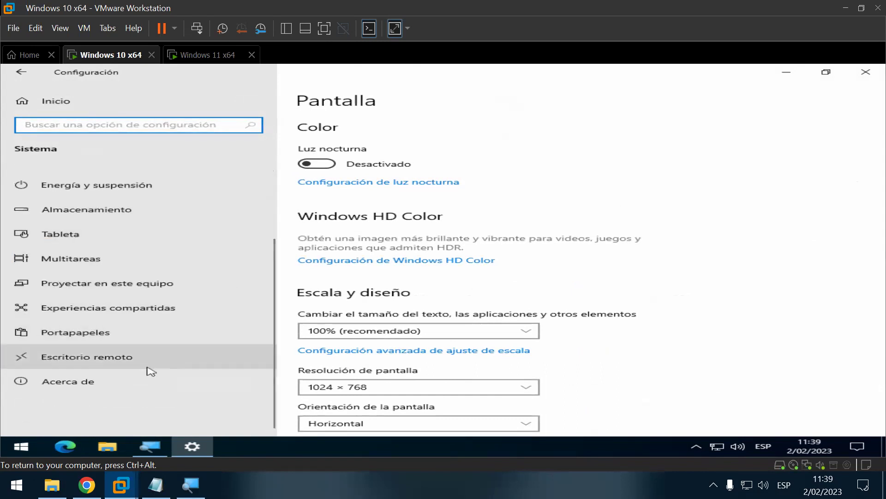
left_click(91, 391)
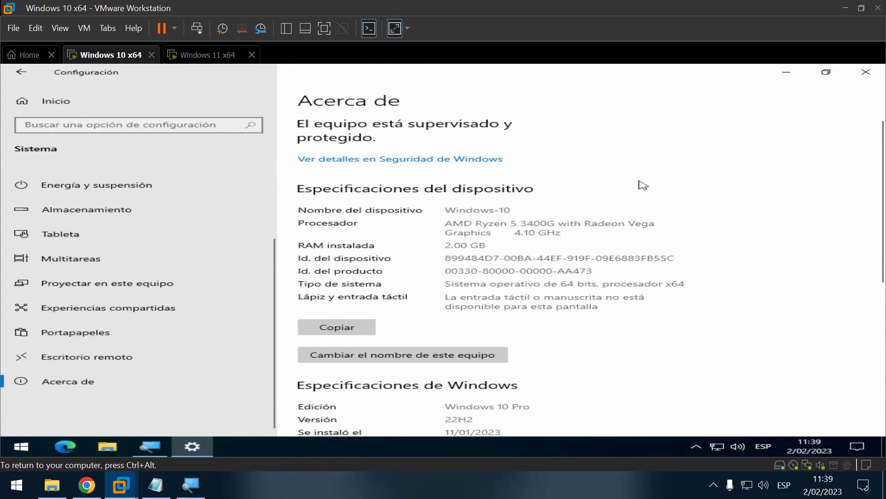
Step: Magnify and select the device name to confirm it reads Windows-10, then close Configuración
key("super+plus")
key("super+plus")
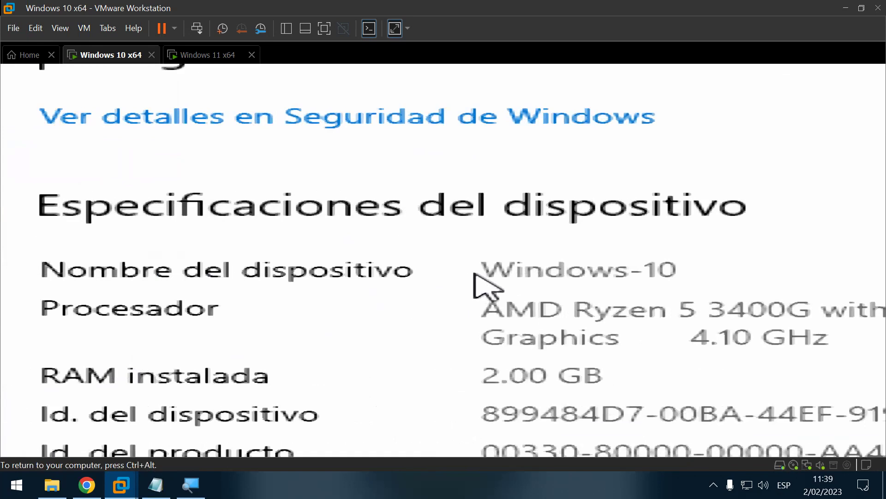
left_click_drag(488, 273, 874, 283)
key("super+plus")
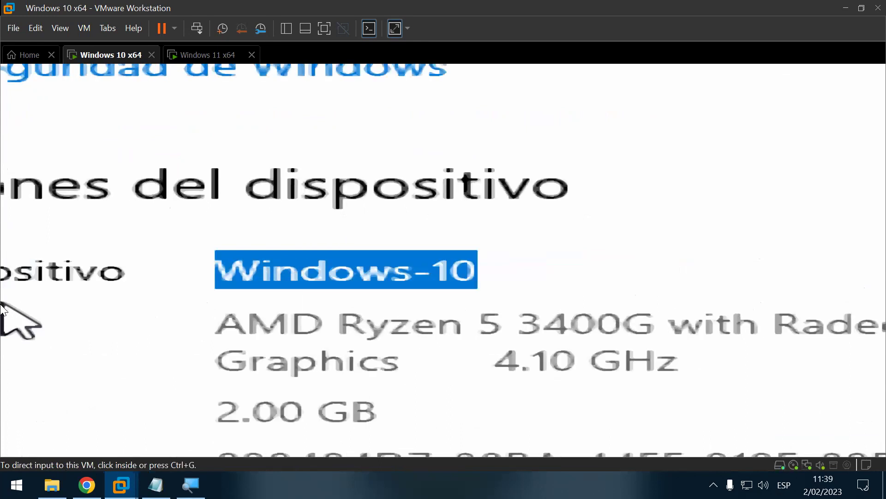
left_click(2, 303)
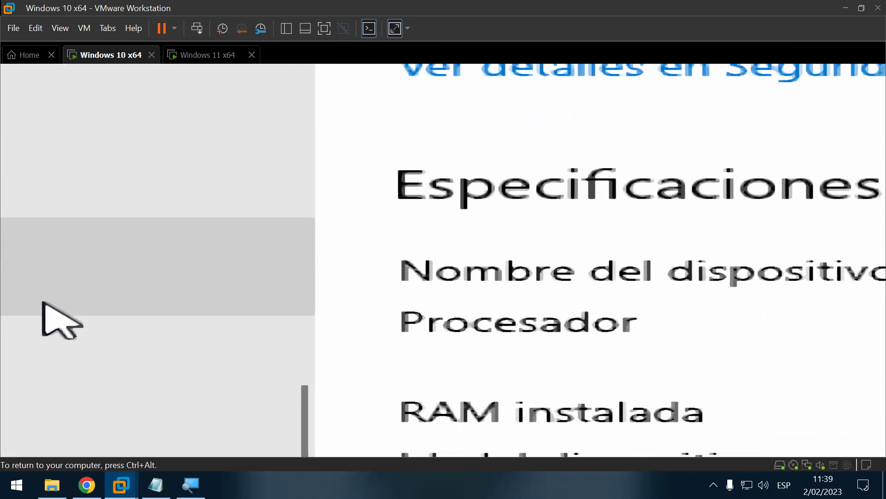
key("super+minus")
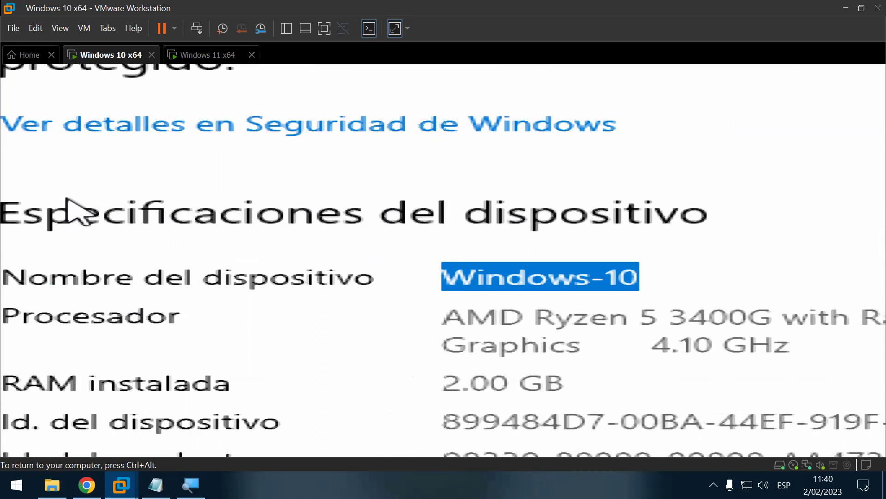
key("super+Escape")
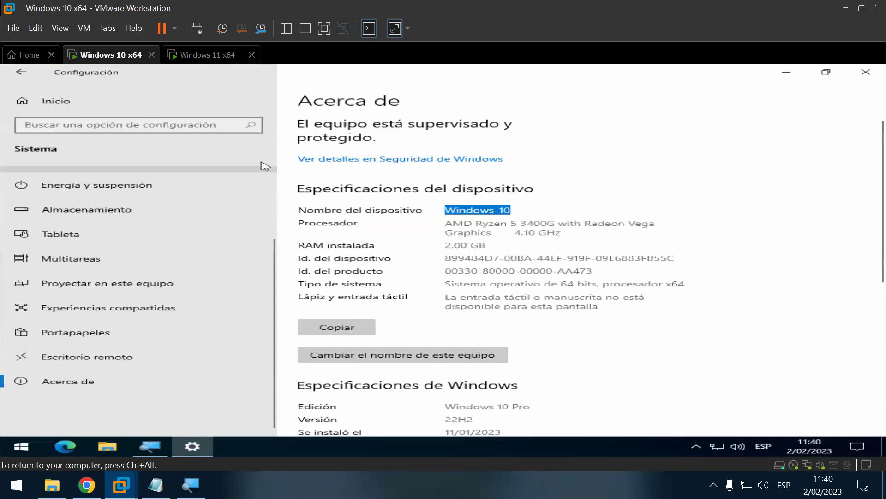
left_click(673, 171)
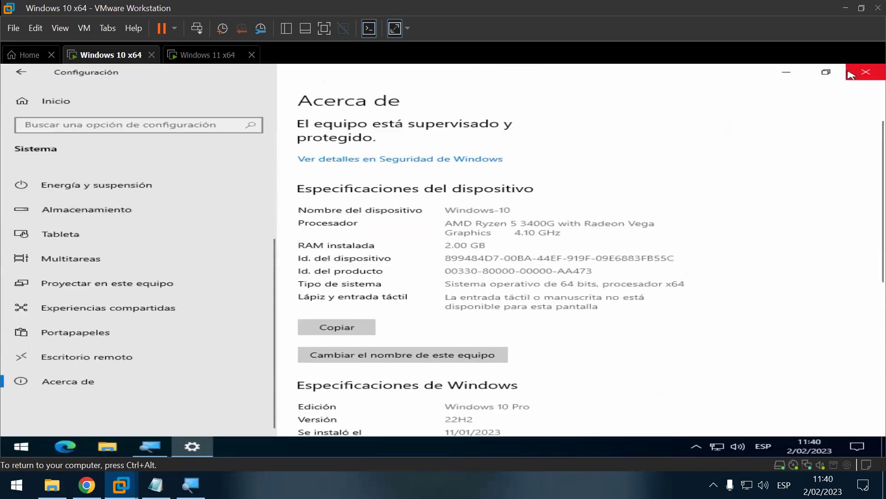
left_click(865, 75)
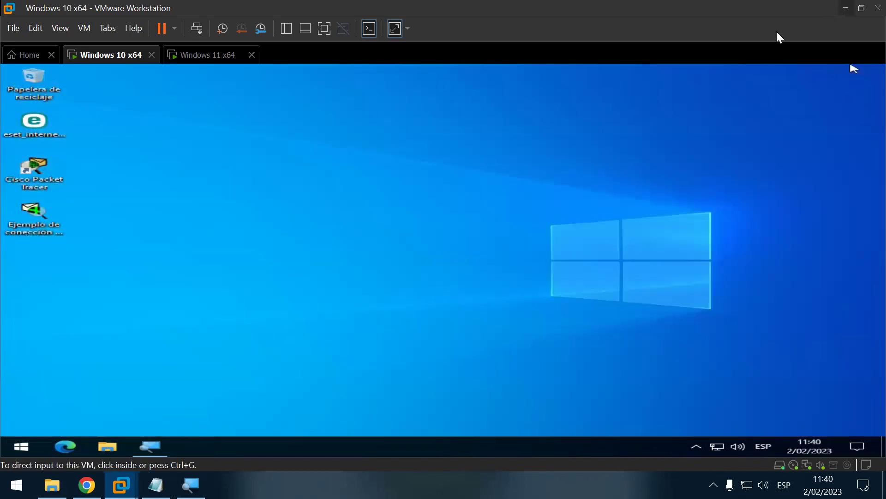
Step: Type WINDOWS-10 under Nombre de equipo in the notes and save with Ctrl+S
left_click(846, 8)
left_click(156, 484)
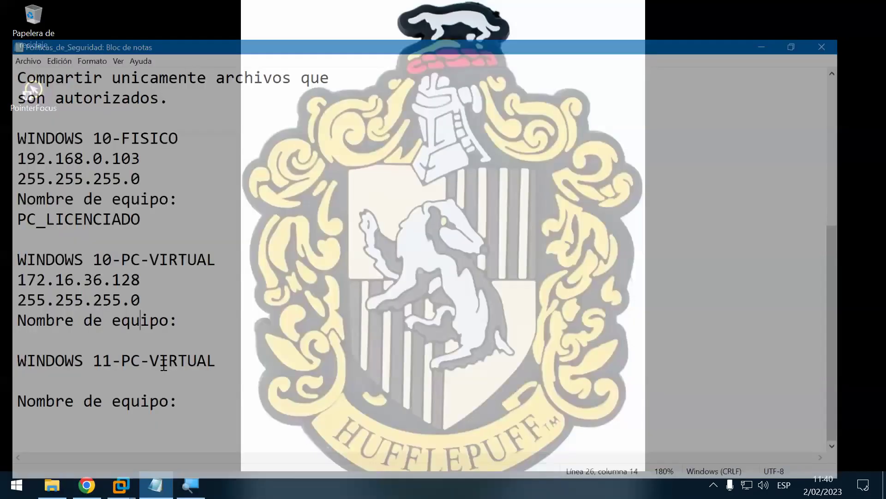
left_click(144, 320)
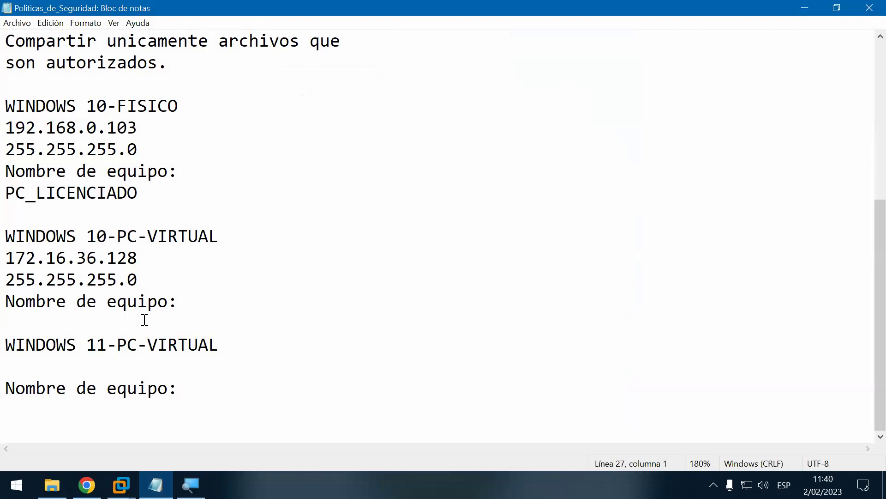
type("WIND")
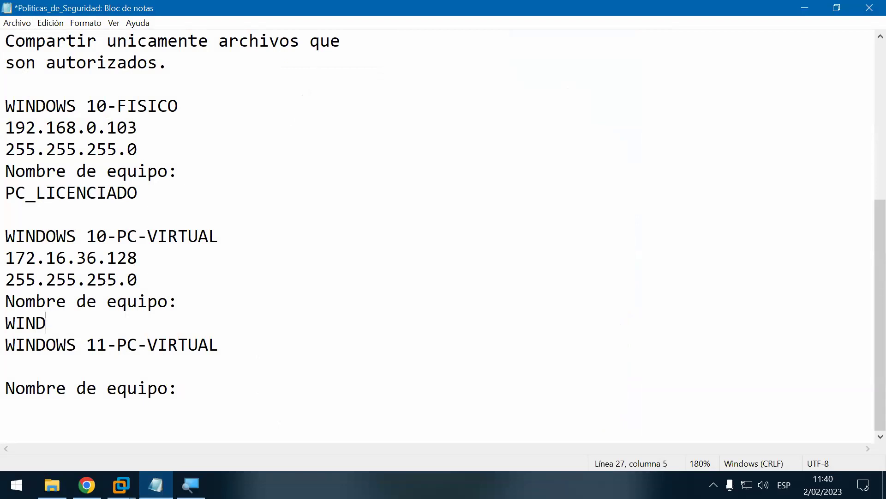
type("OWS-10")
key("Return")
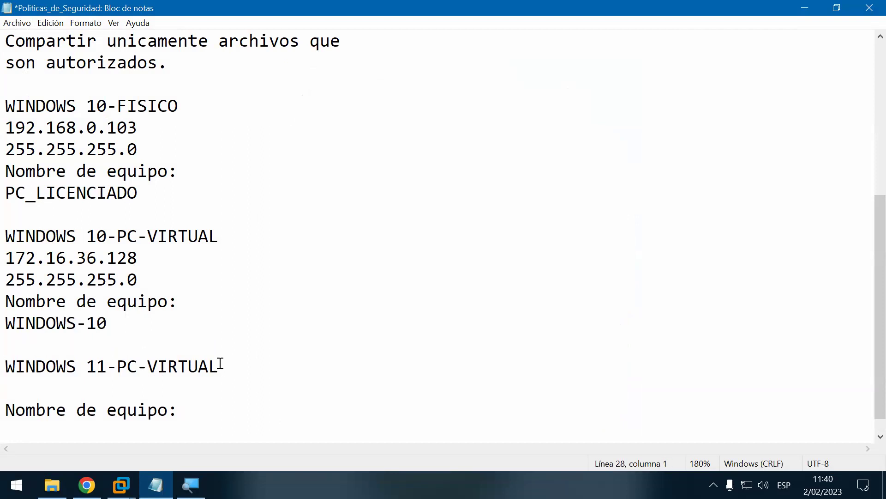
key("ctrl+s")
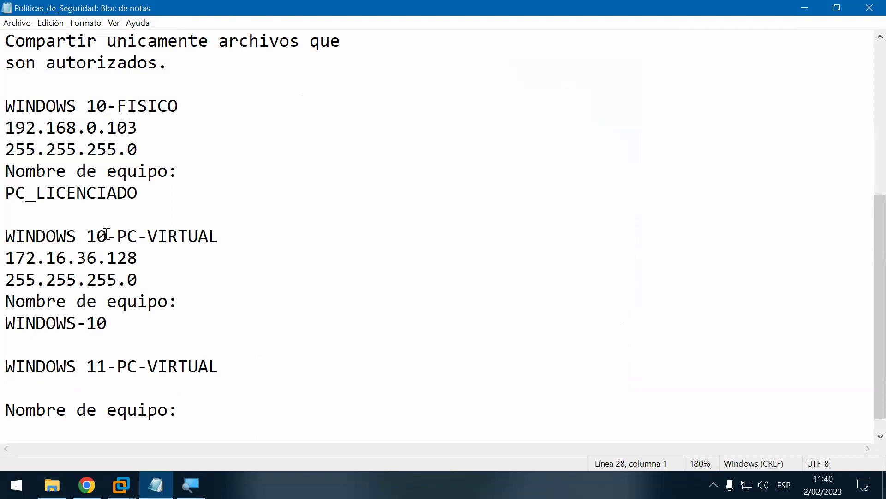
left_click_drag(7, 231, 127, 329)
left_click(121, 328)
Step: Snap the notes to the left half and type \\ into a Run dialog moved to the right
key("super+Left")
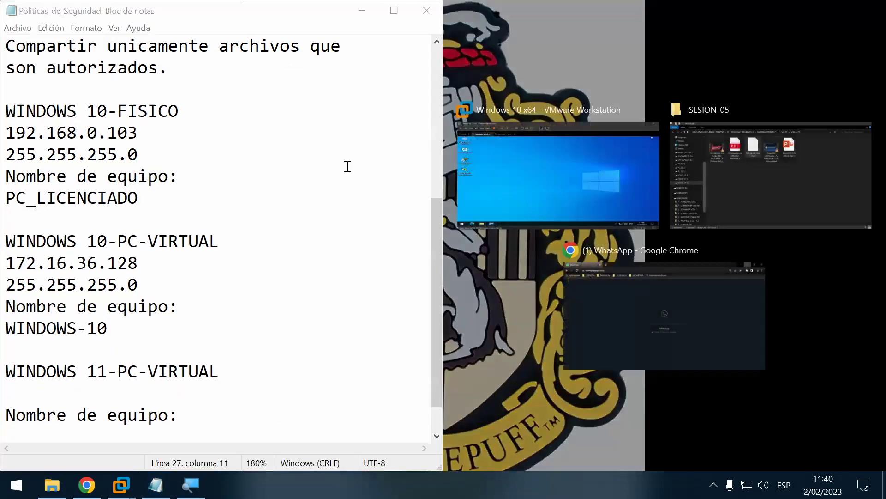
left_click(369, 156)
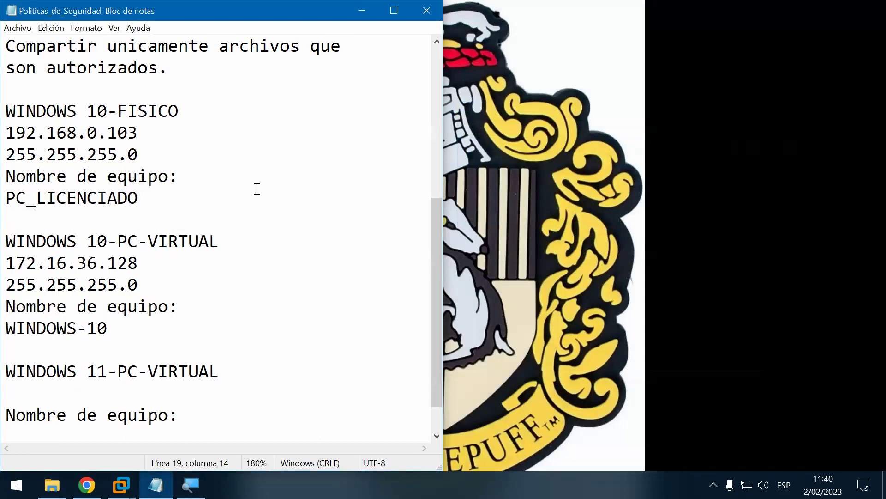
key("super+r")
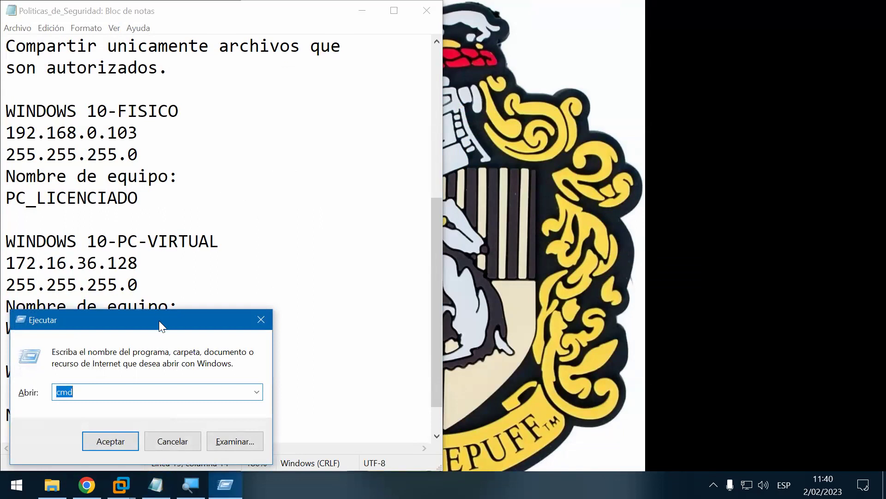
left_click_drag(185, 320, 664, 172)
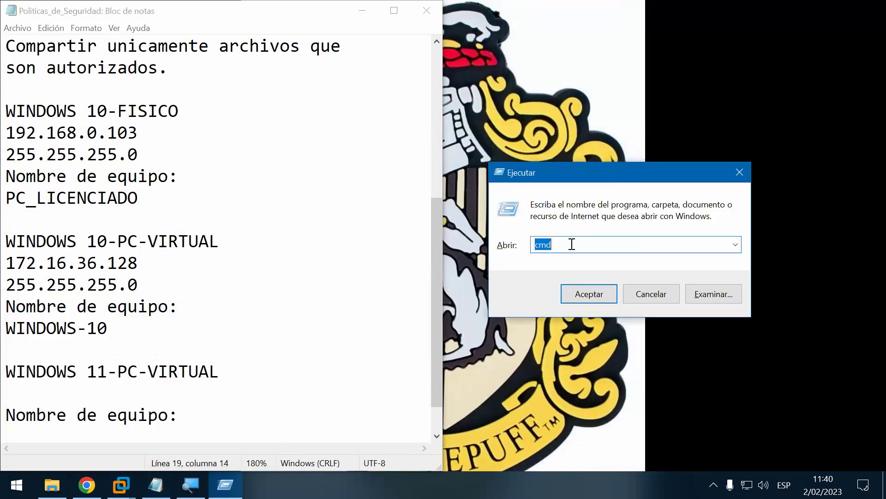
type("\\")
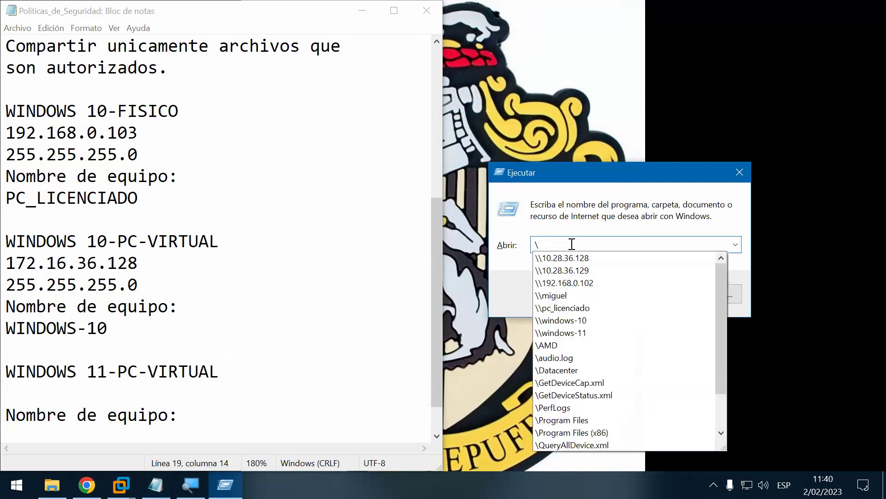
type("\\")
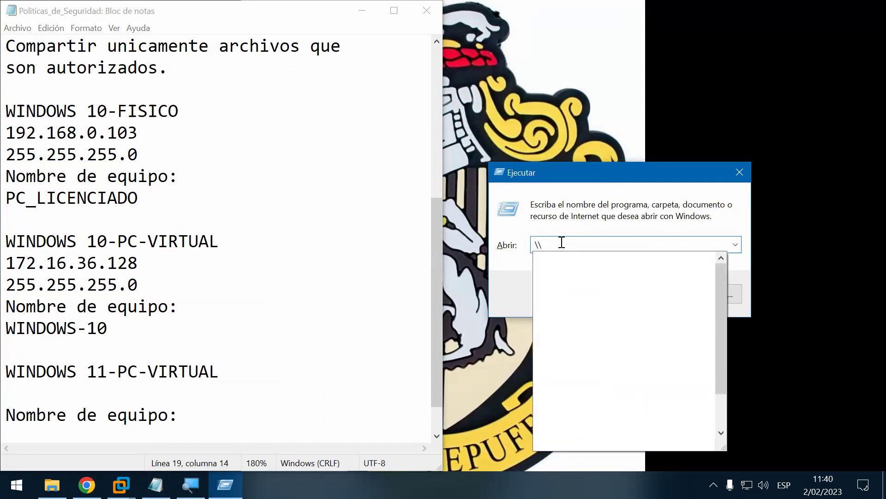
left_click_drag(556, 177, 554, 174)
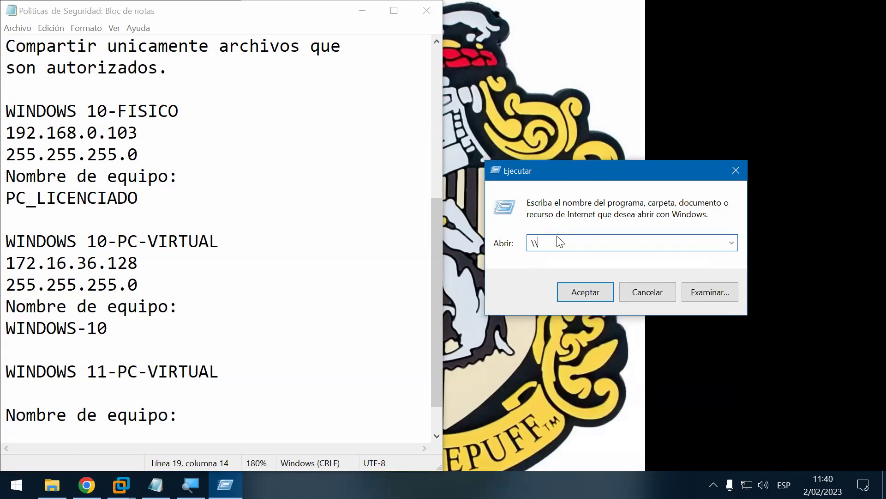
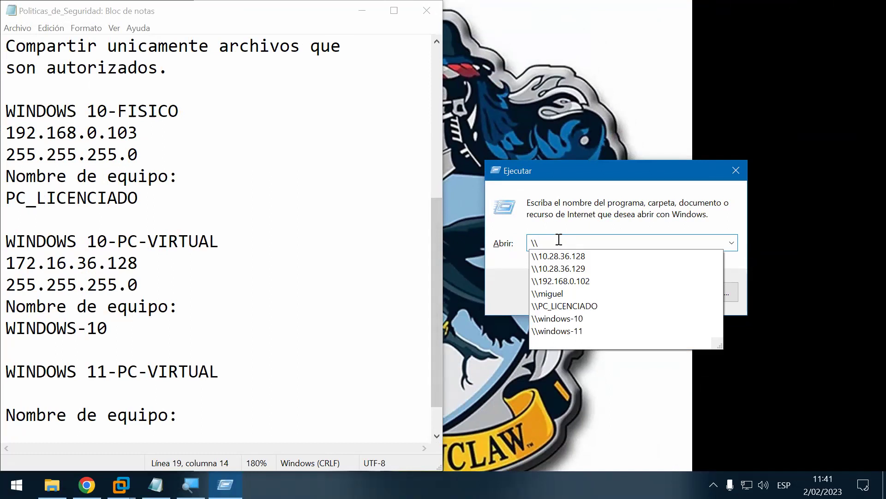
Step: Open the network location \\192.168.0.103 from the Run box
type("19")
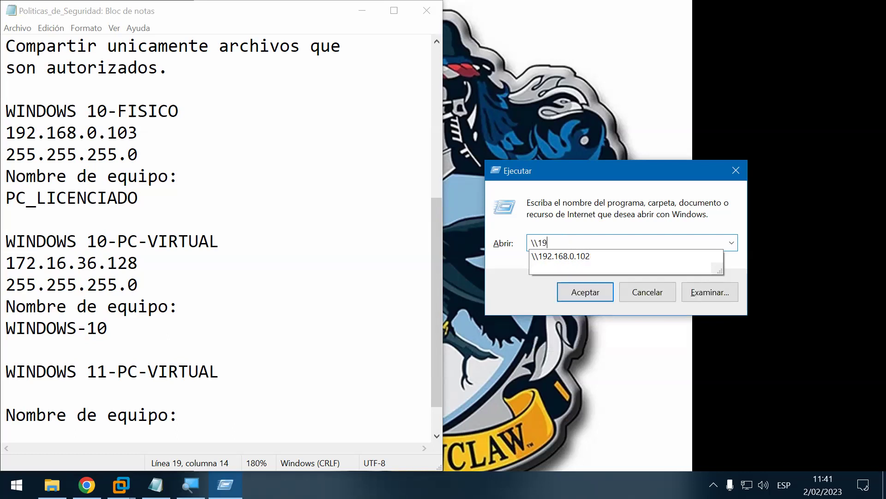
type("2.168.0.10")
type("3")
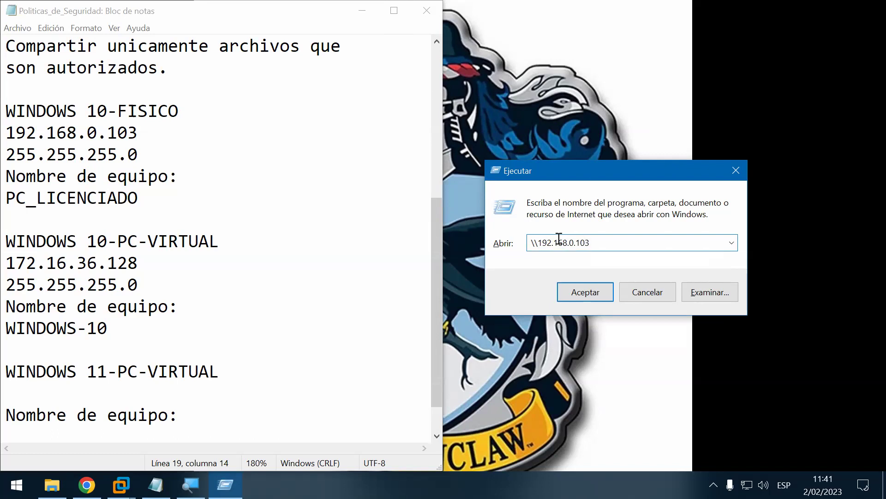
left_click_drag(584, 163, 545, 96)
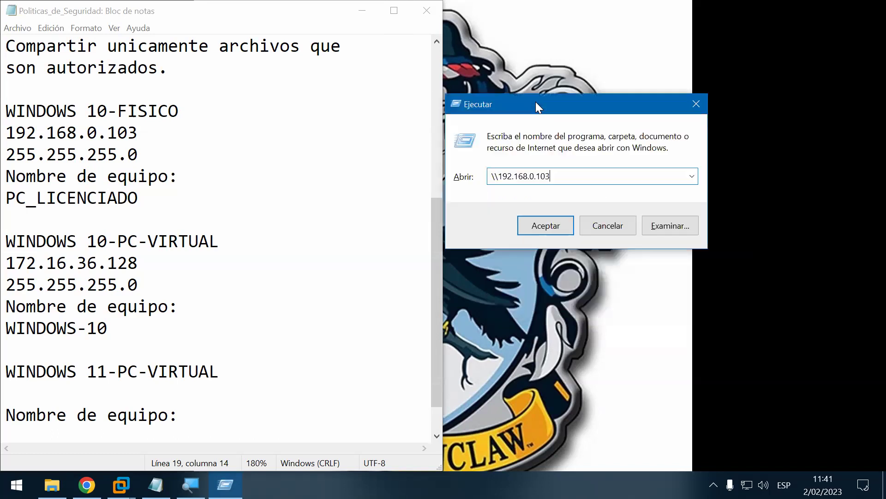
left_click(547, 224)
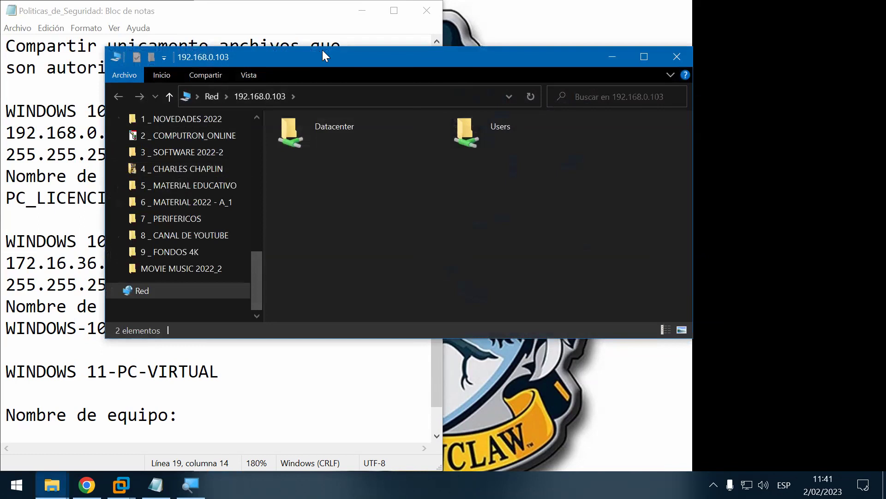
Step: Browse into the Datacenter share, return to the 192.168.0.103 shares, and close the window
left_click_drag(323, 52, 432, 95)
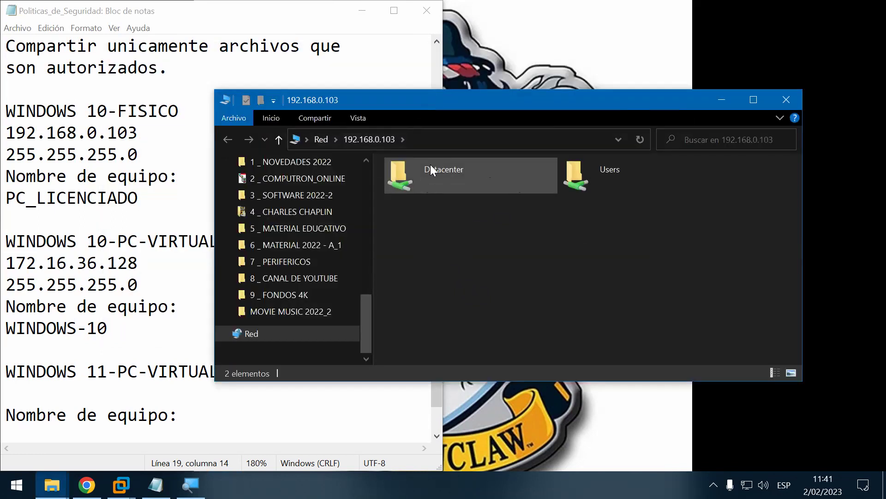
double_click(479, 169)
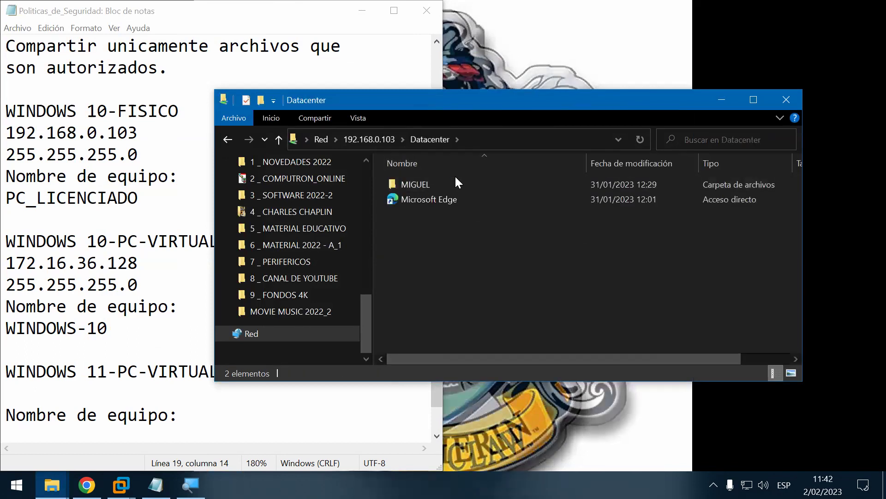
left_click(383, 140)
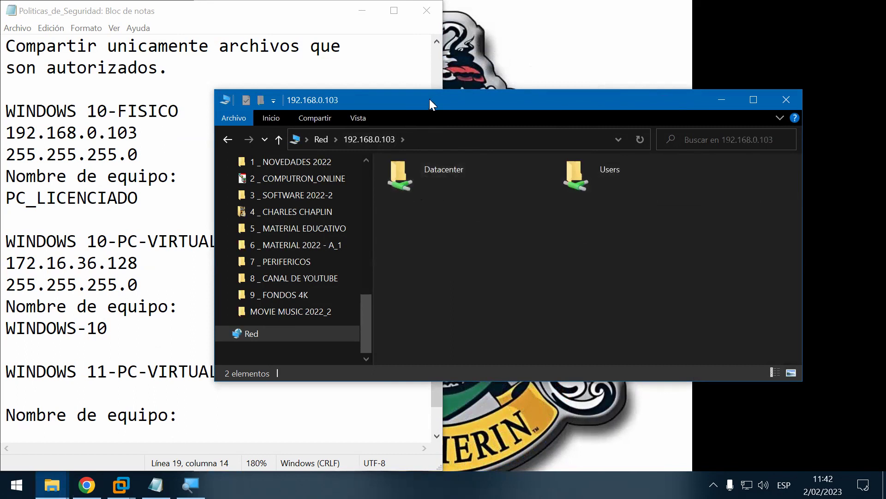
left_click_drag(434, 97, 484, 112)
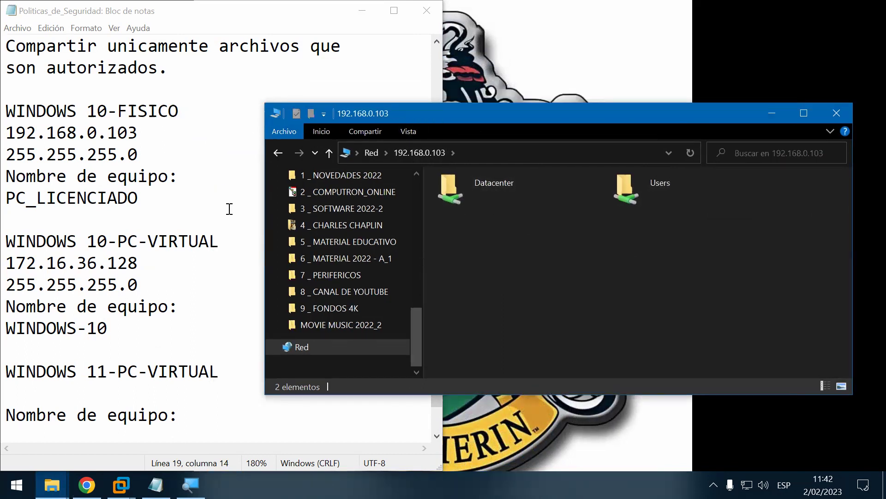
left_click(827, 111)
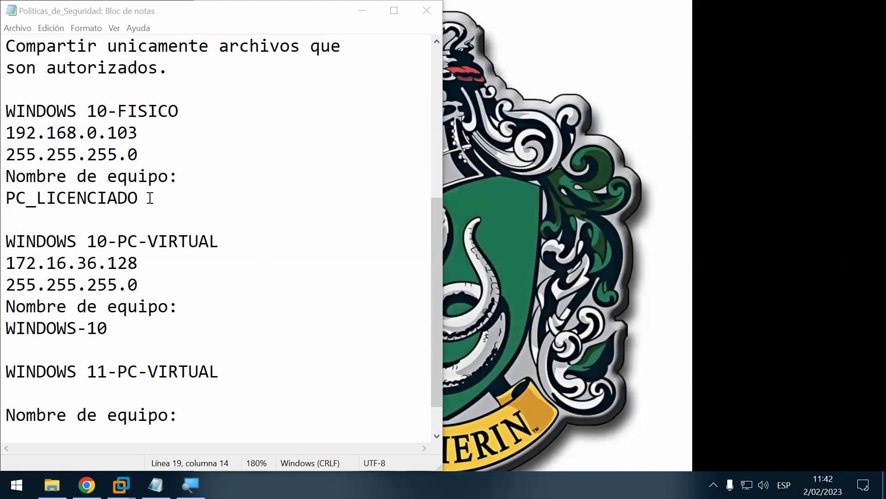
key("super+r")
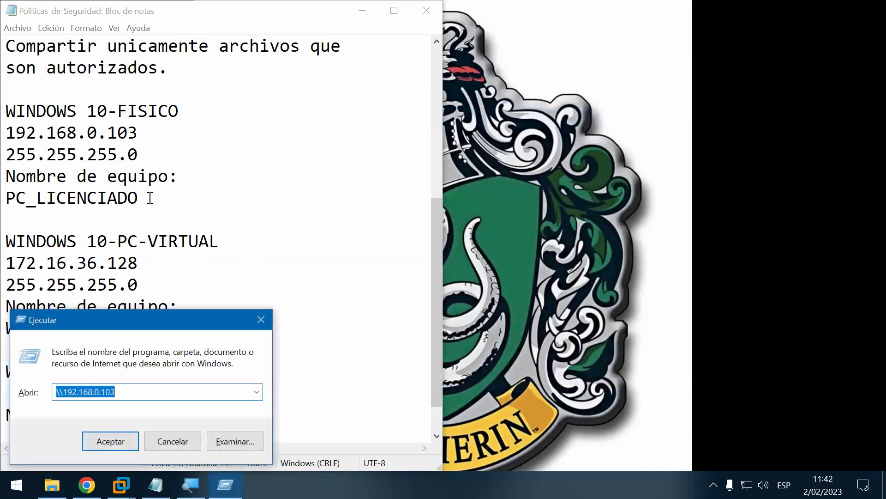
type("\\\\")
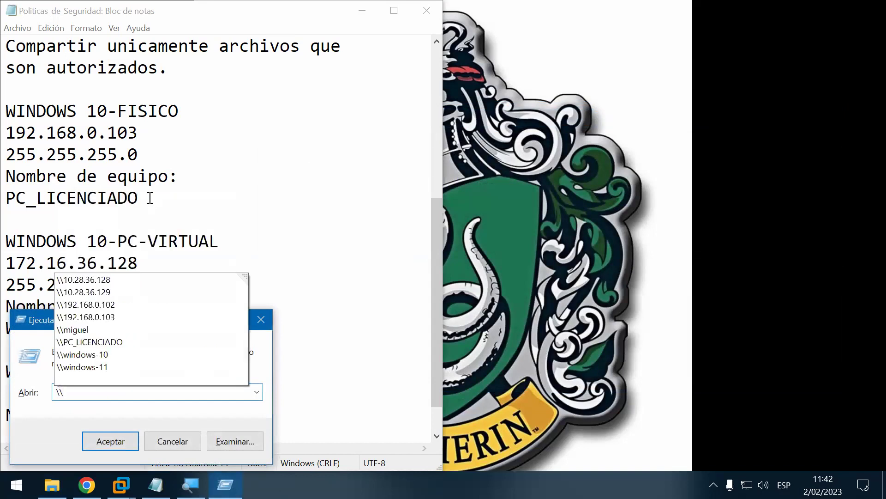
type("PC")
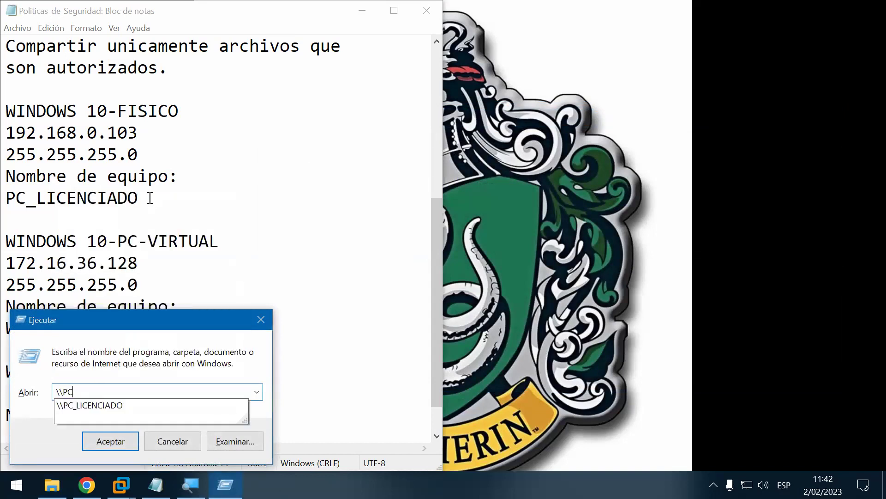
key("Down")
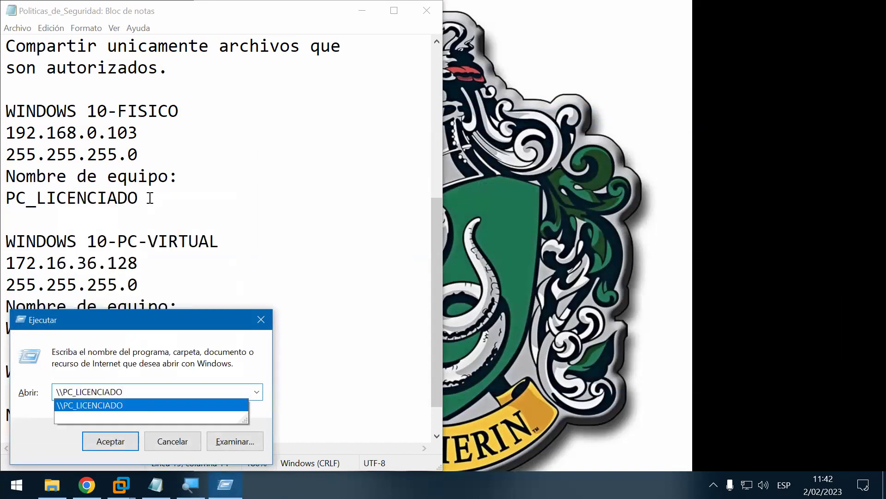
key("Return")
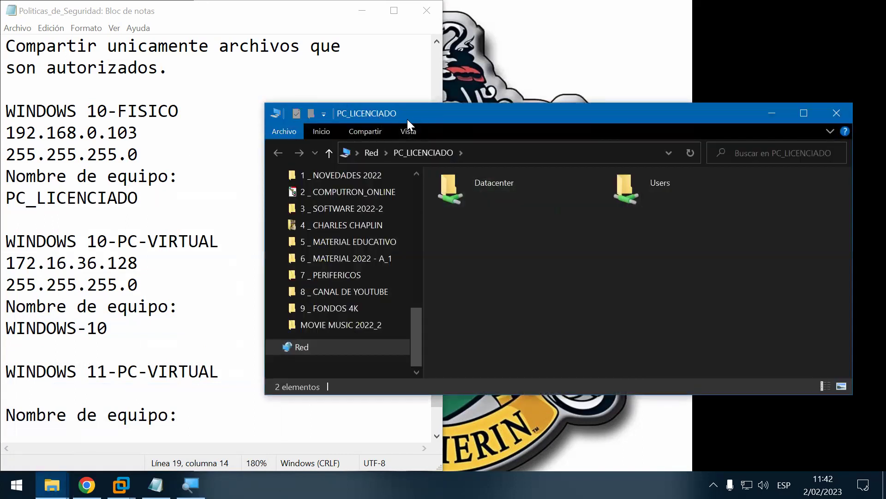
left_click_drag(413, 119, 435, 100)
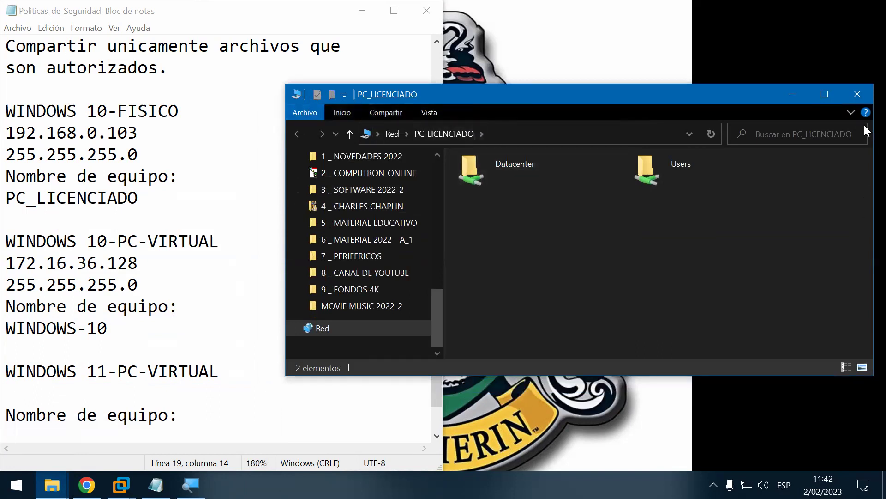
left_click(858, 94)
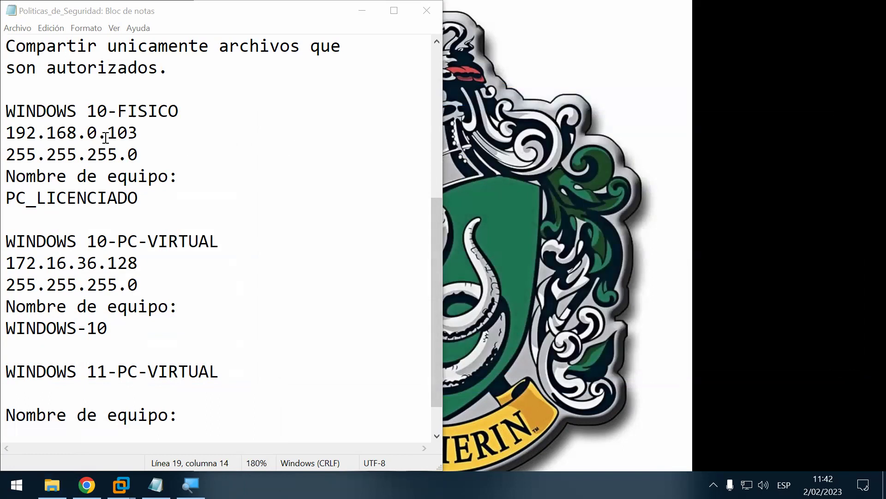
Step: Highlight the IP 192.168.0.103 and computer name PC_LICENCIADO in the notes, then minimize Notepad
left_click_drag(151, 133, 6, 134)
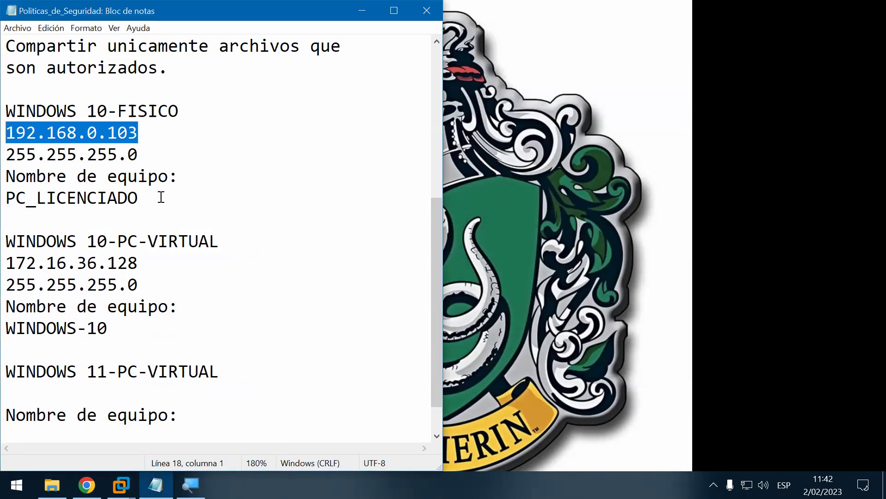
left_click_drag(161, 198, 5, 198)
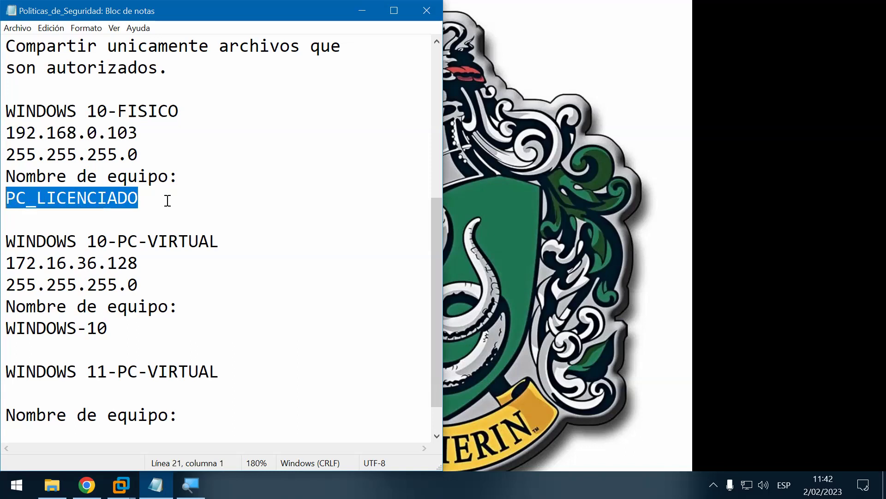
left_click(177, 199)
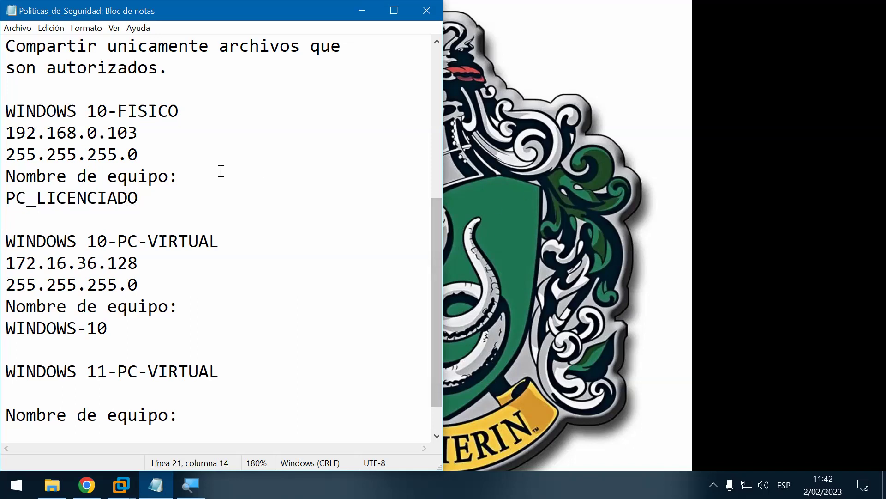
left_click(373, 7)
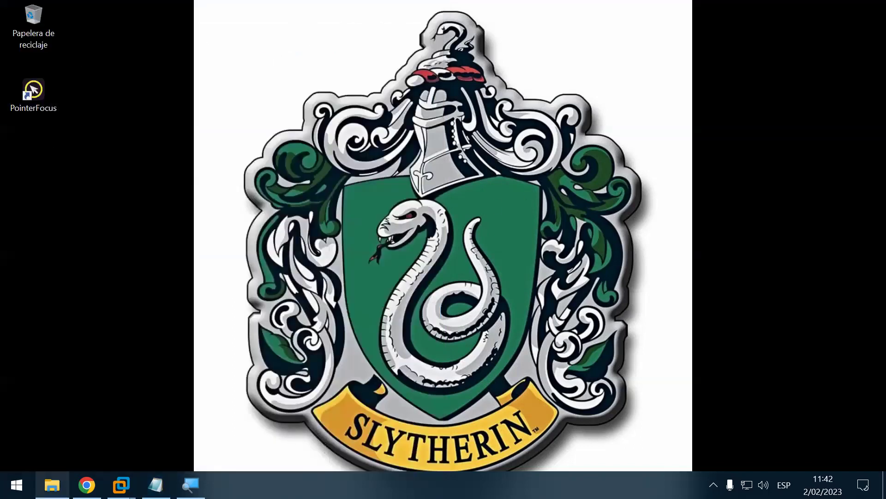
Step: Open WINDOWS 10 (C:) in a maximized Explorer window and delete the Datacenter folder
right_click(52, 485)
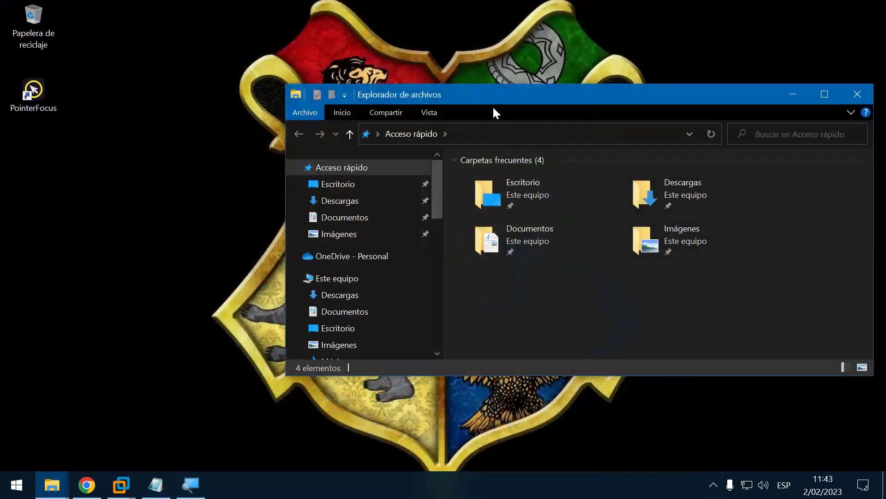
double_click(491, 97)
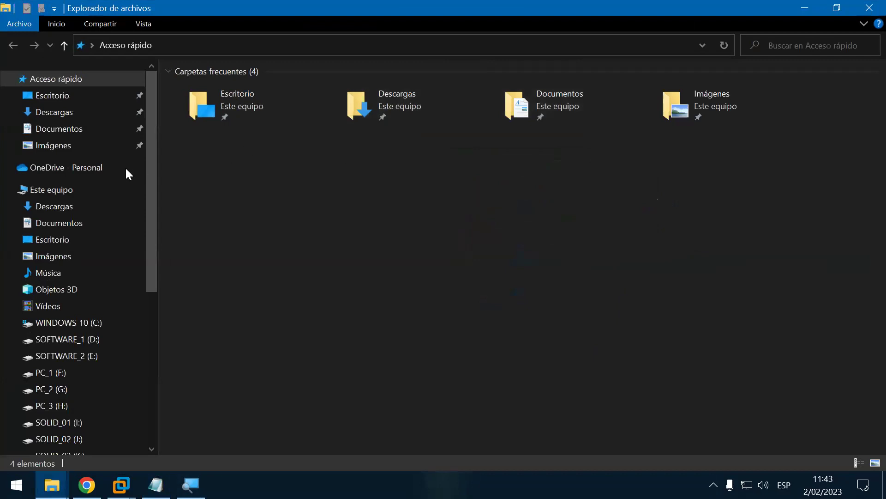
left_click(80, 185)
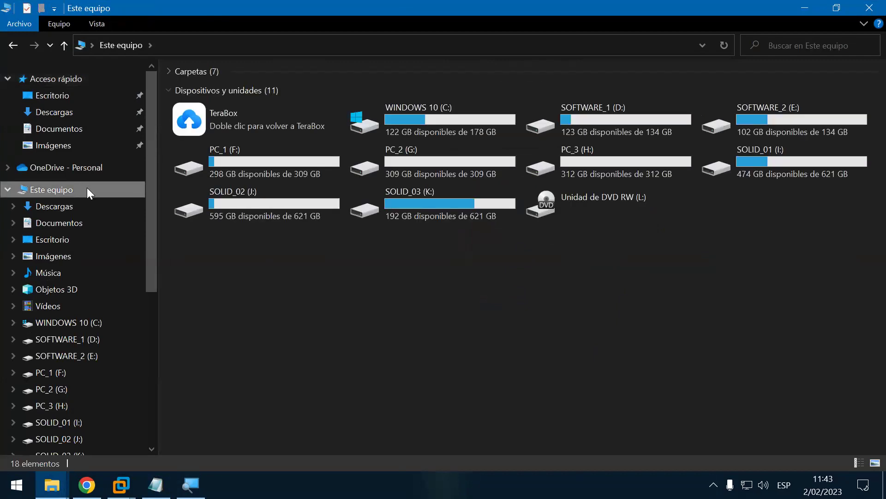
double_click(412, 107)
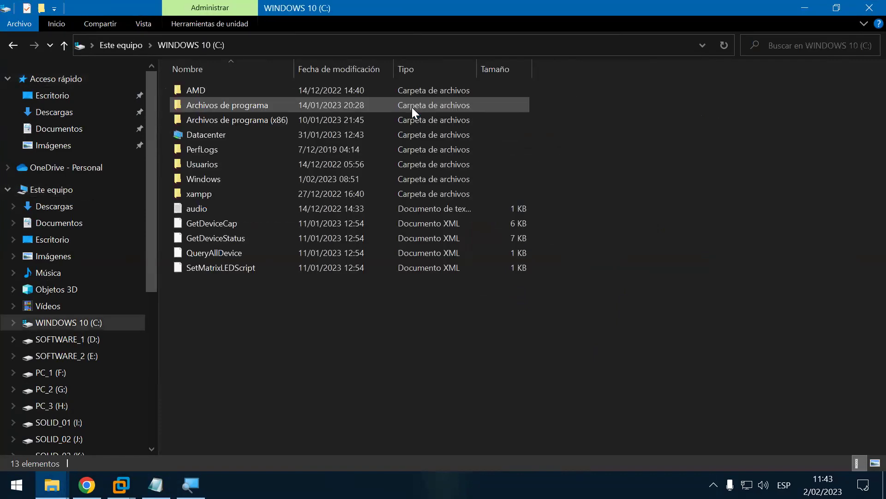
right_click(193, 133)
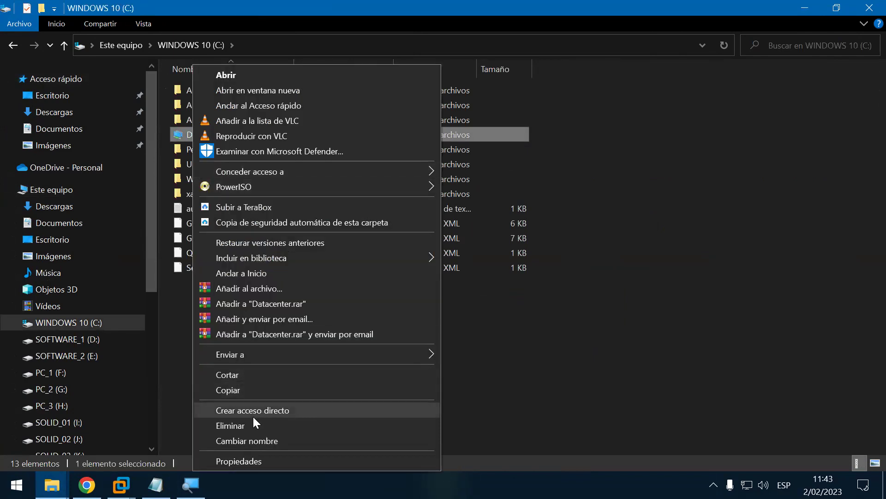
left_click(250, 426)
Step: Create a new folder named Ver at the root of C:
right_click(389, 411)
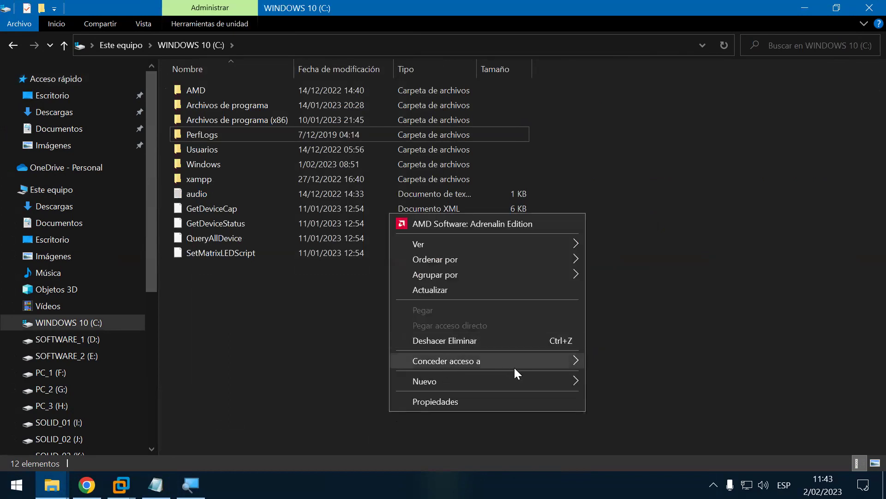
mouse_move(583, 380)
left_click(614, 380)
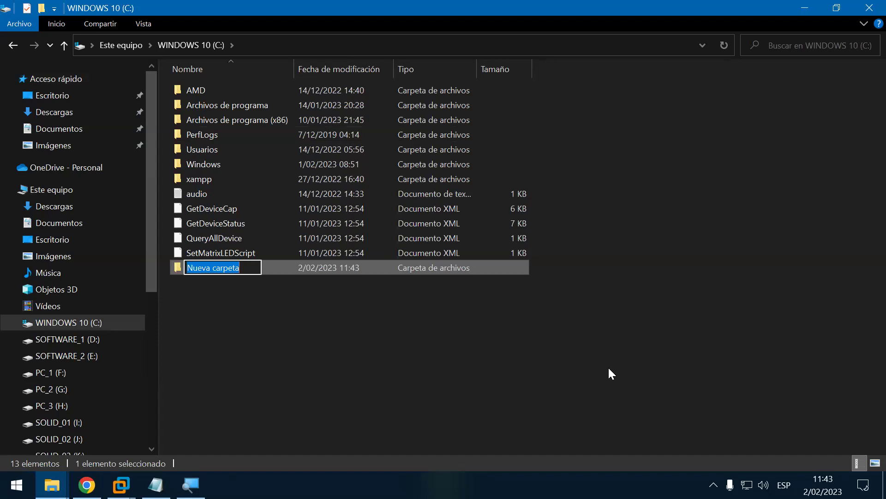
type("vl")
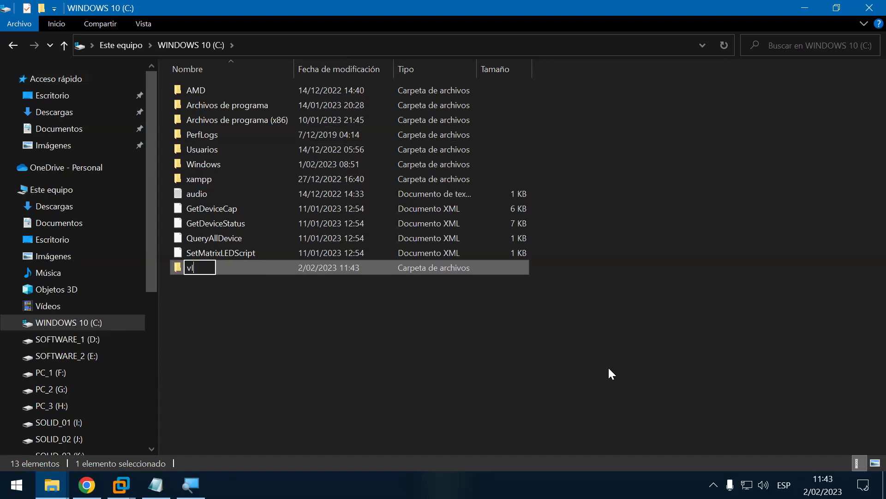
key("BackSpace")
key("BackSpace")
type("Ver")
key("Return")
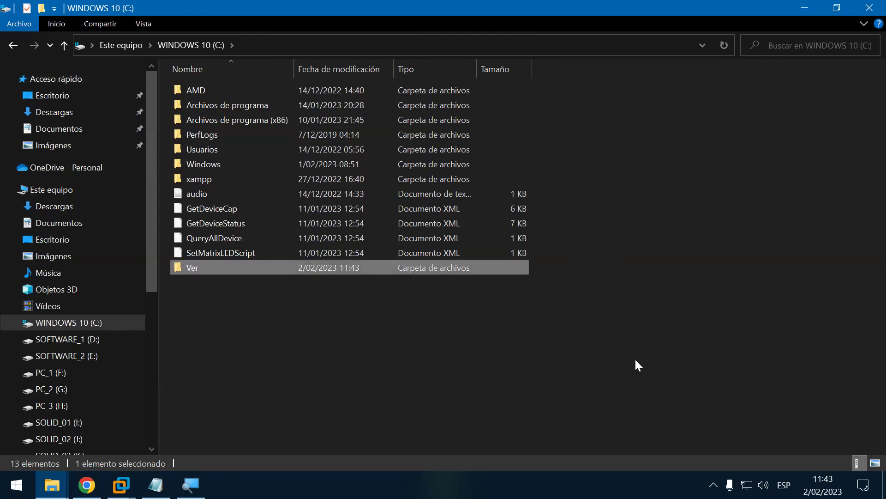
Step: Refresh the C: listing so Ver sorts alphabetically, then close Explorer
right_click(652, 165)
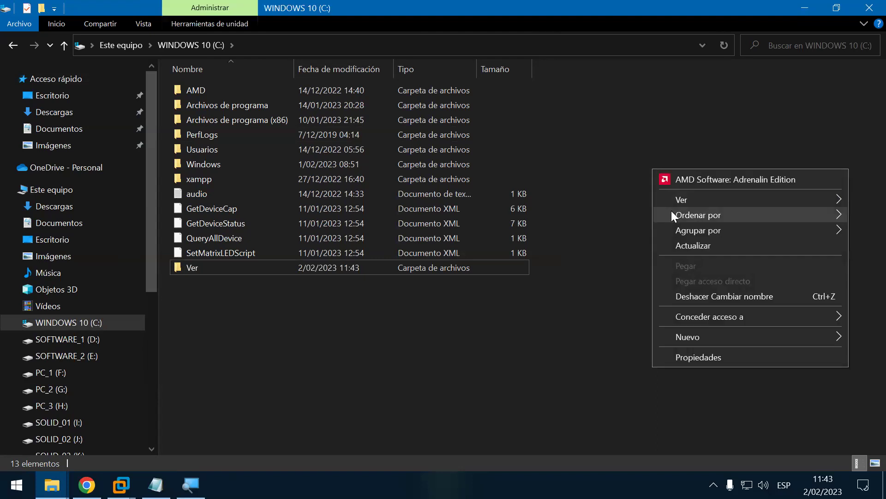
left_click(700, 242)
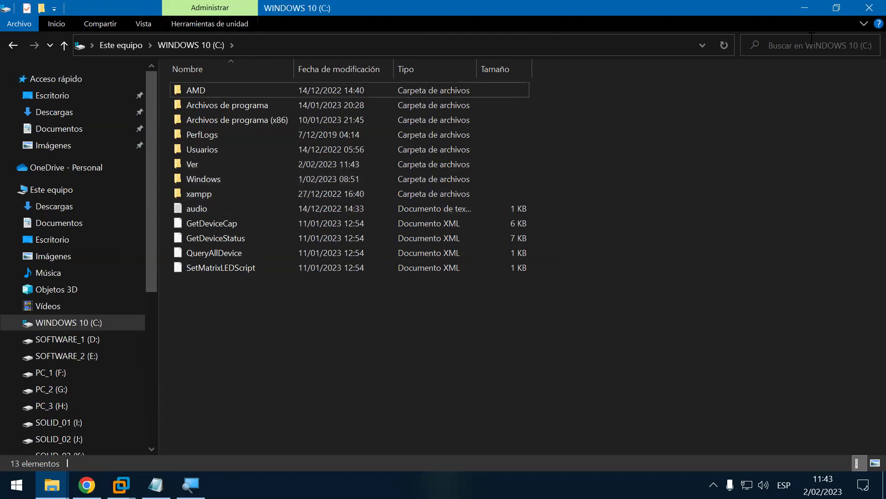
left_click(866, 9)
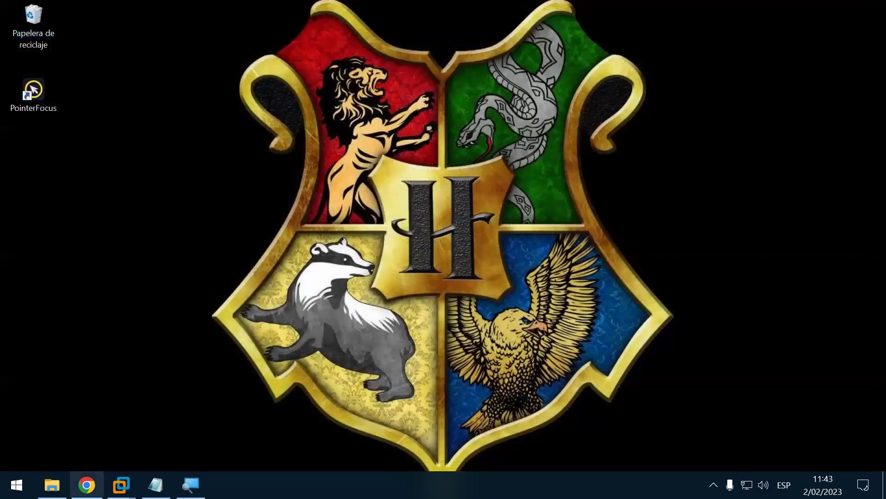
Step: In the Windows 10 x64 VM, open Disco local (C:) and delete the Unidad folder
mouse_move(121, 485)
left_click(195, 412)
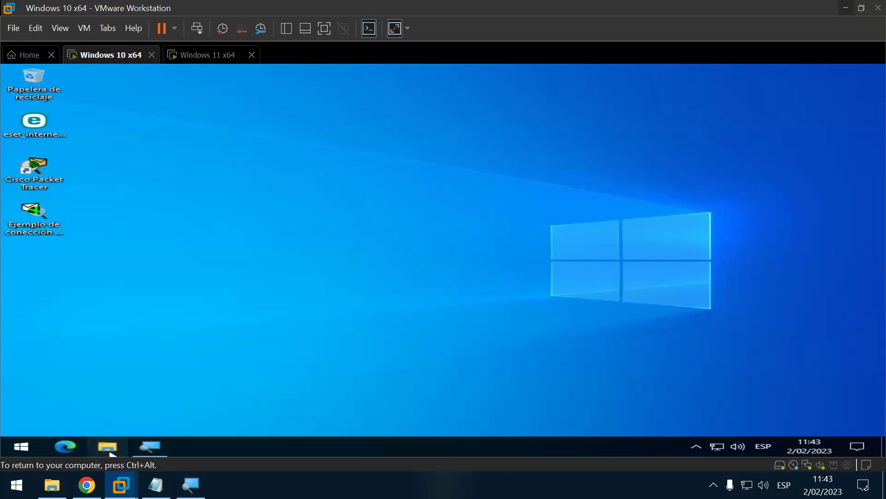
key("super+e")
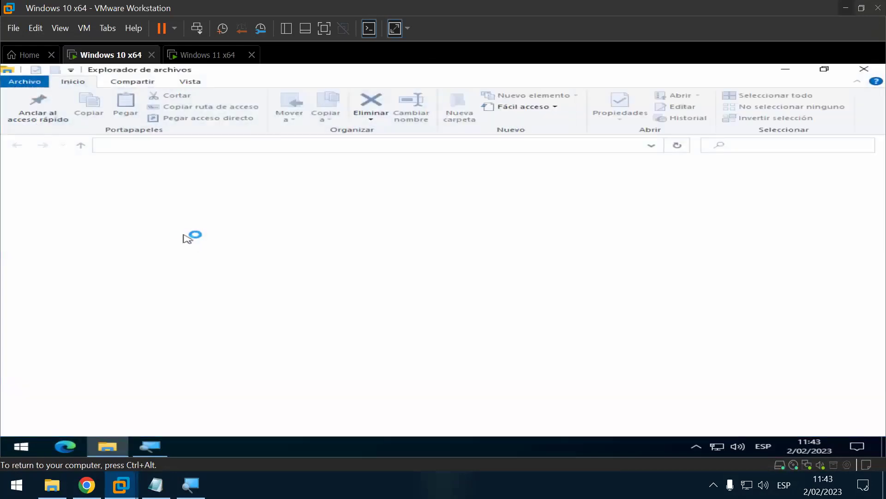
left_click(70, 253)
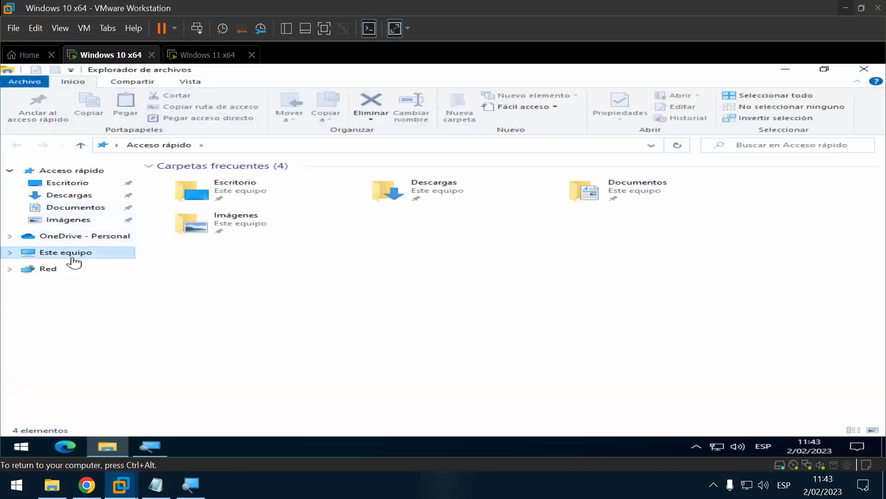
double_click(255, 218)
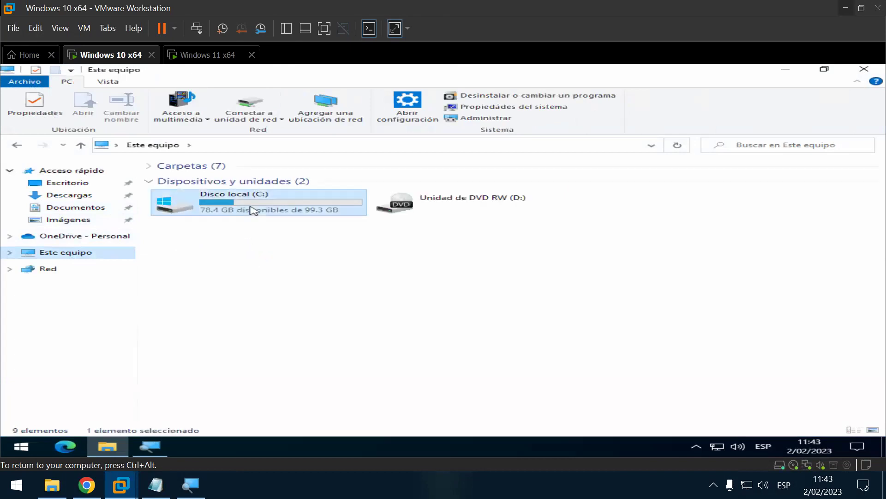
left_click(206, 214)
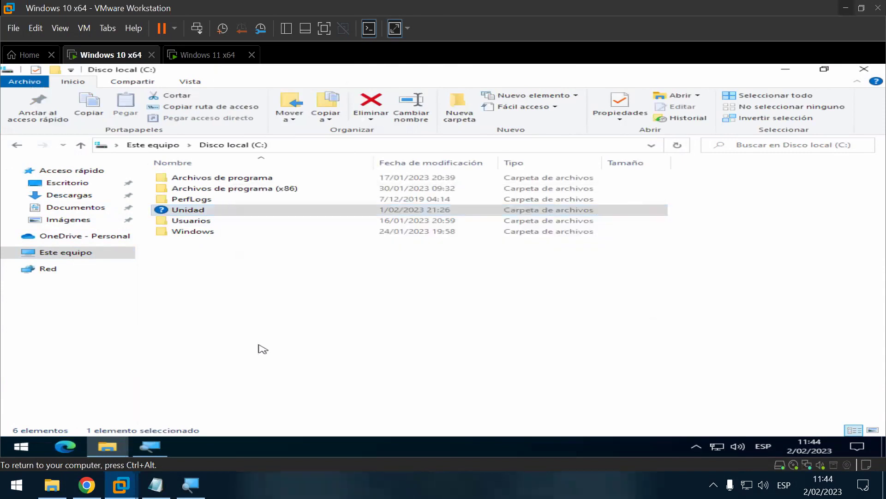
key("Delete")
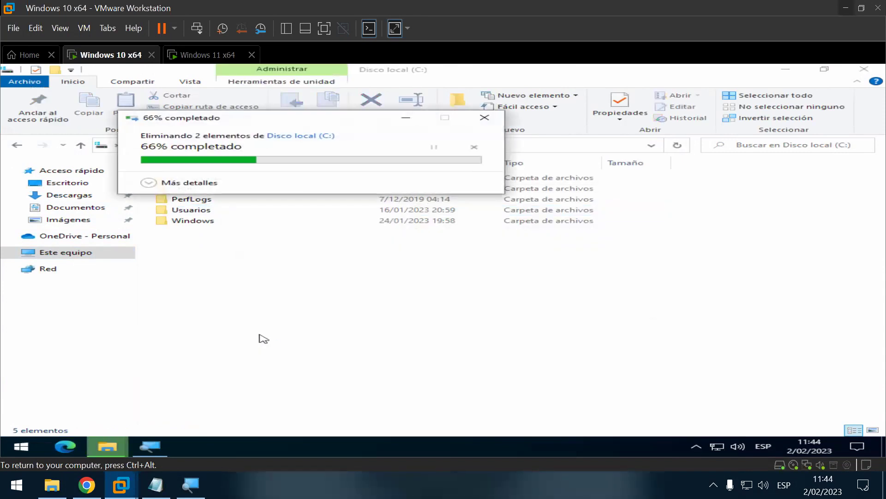
right_click(262, 340)
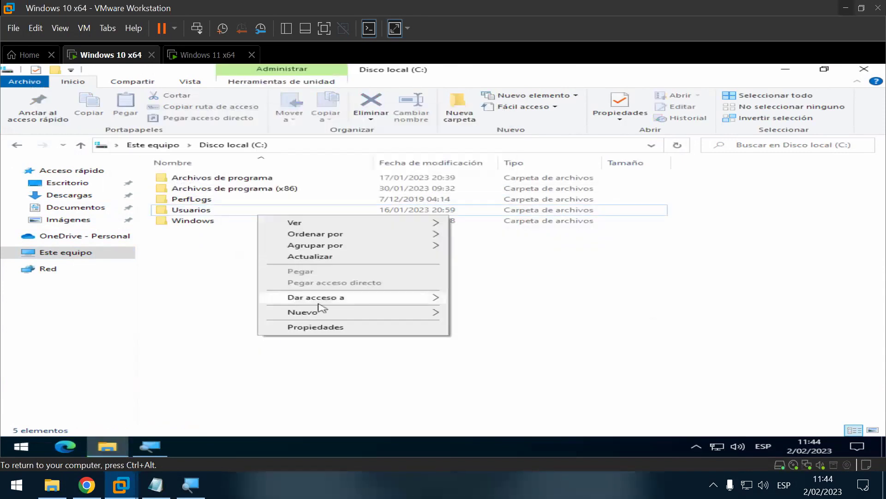
Step: Create a new folder named System on the VM's Disco local (C:)
mouse_move(411, 312)
left_click(465, 314)
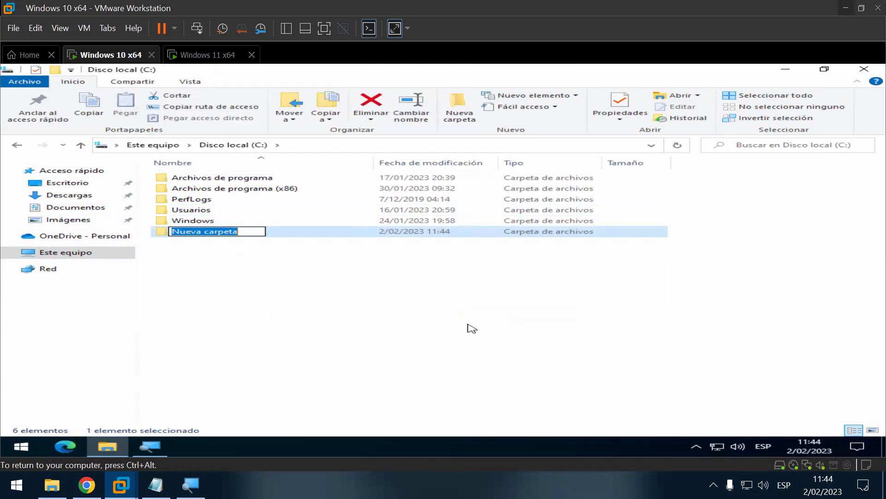
type("Sys")
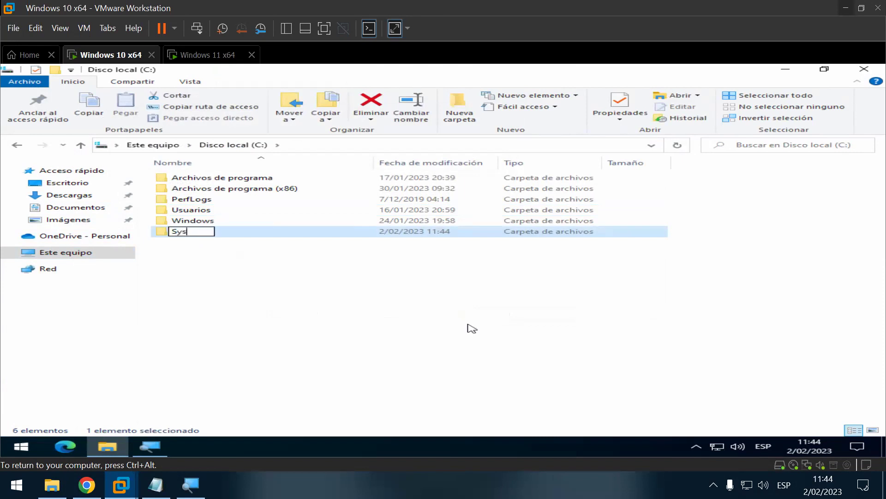
type("tem")
key("Return")
Step: Refresh the listing so System sorts alphabetically, then close the VM's Explorer
right_click(444, 314)
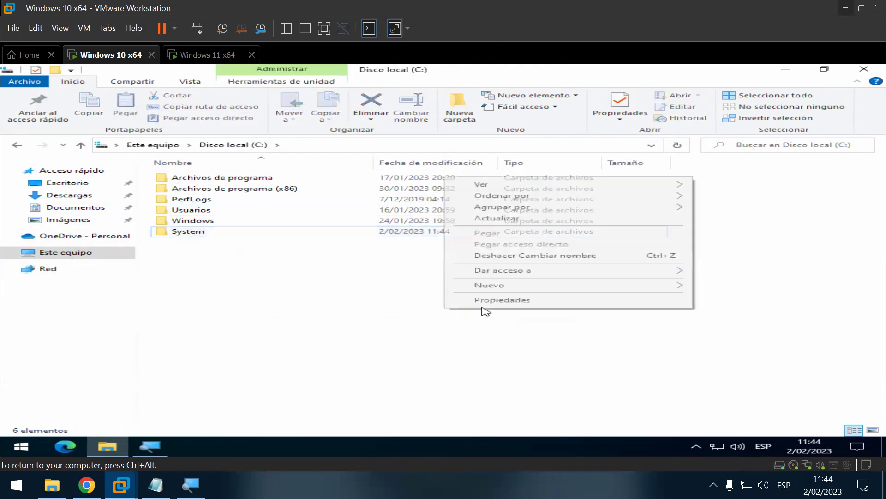
left_click(519, 220)
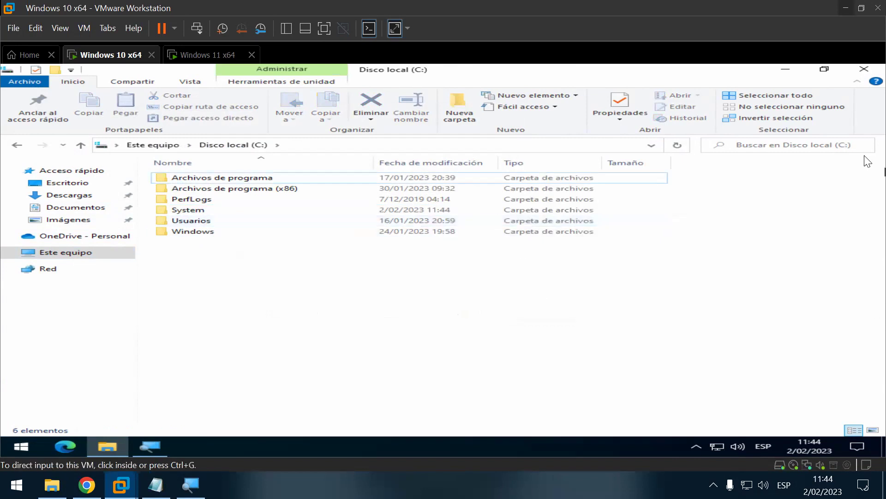
left_click(858, 70)
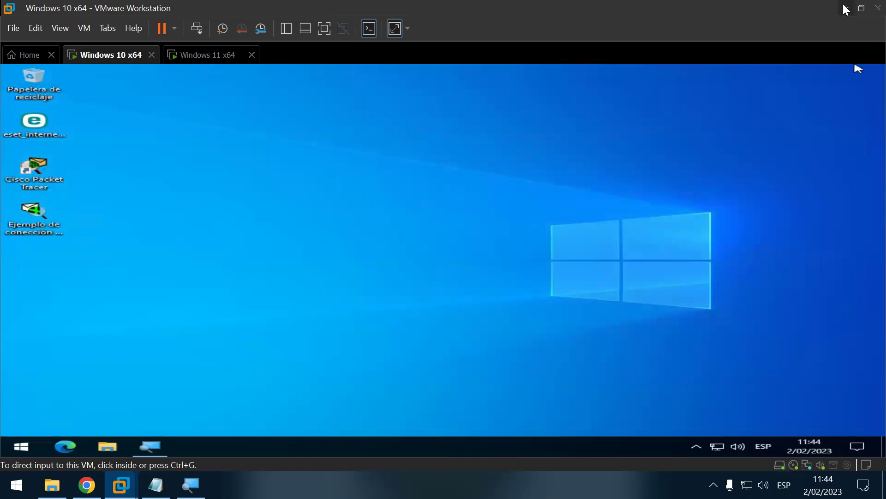
Step: Bring back the Politicas_de_Seguridad notes and highlight the '-Compartimiento de carpeta:' heading and folder-on-C: line
left_click(846, 9)
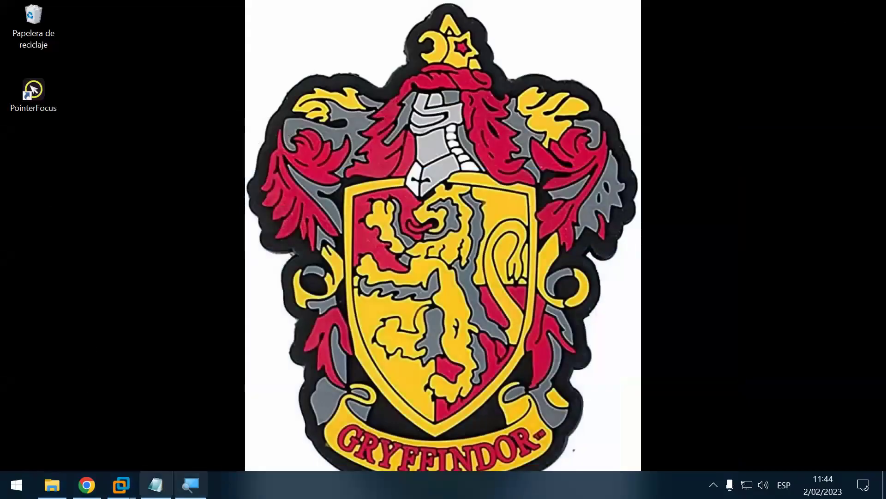
left_click(155, 484)
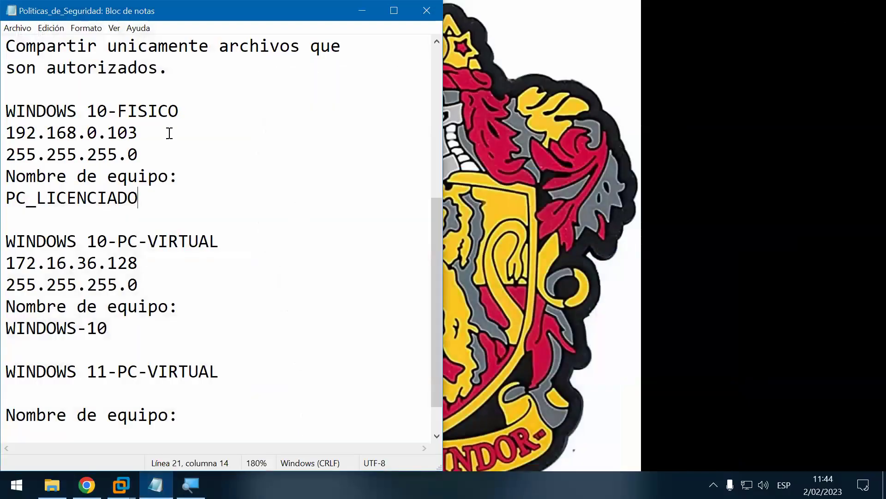
scroll(223, 254, "up", 3)
scroll(223, 254, "up", 1)
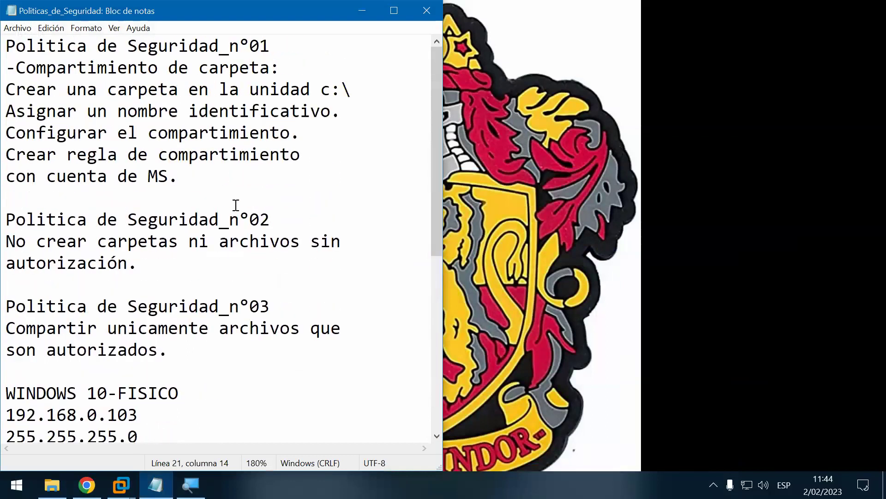
left_click(316, 67)
left_click_drag(268, 69, 6, 89)
left_click(362, 89)
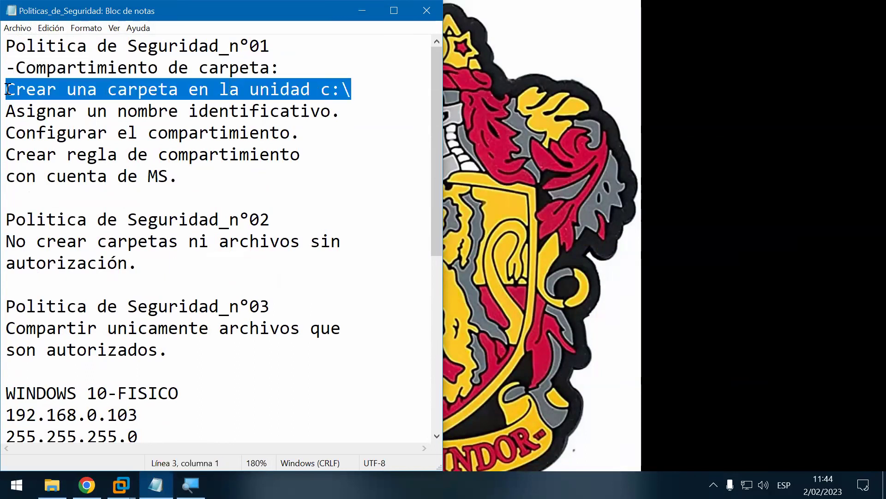
Step: Highlight the naming line and the 'Configurar el compartimiento' step, then minimize Notepad
left_click(369, 96)
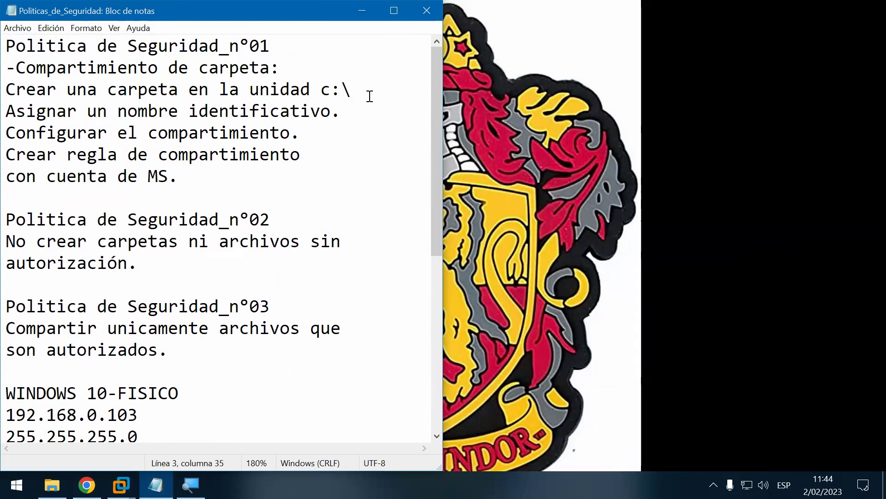
left_click_drag(5, 111, 27, 111)
left_click(340, 117)
key("shift+Home")
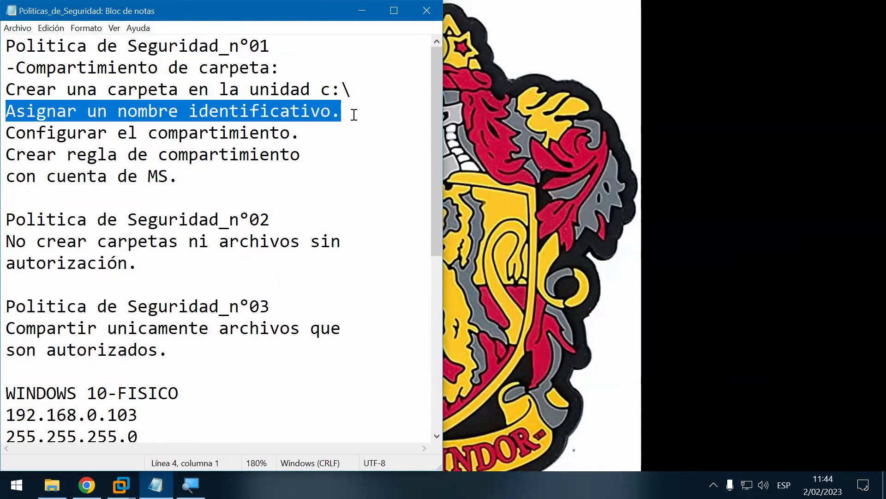
left_click(353, 114)
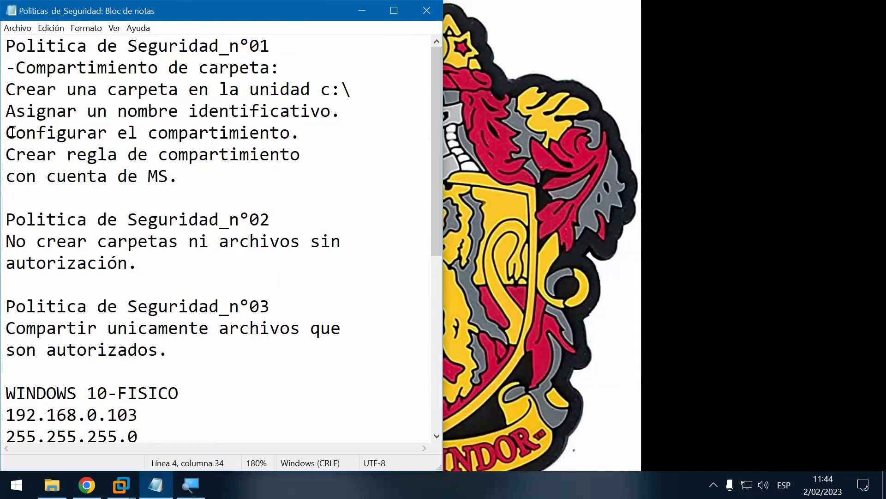
left_click_drag(6, 132, 332, 137)
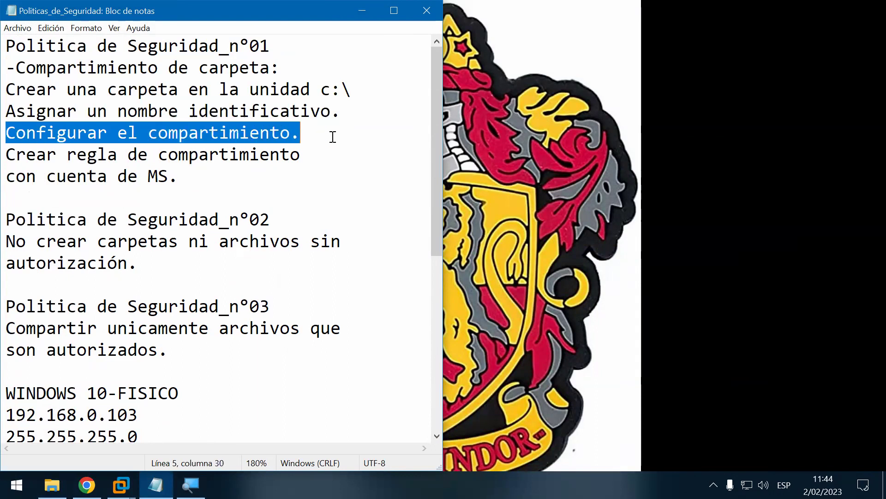
left_click(362, 10)
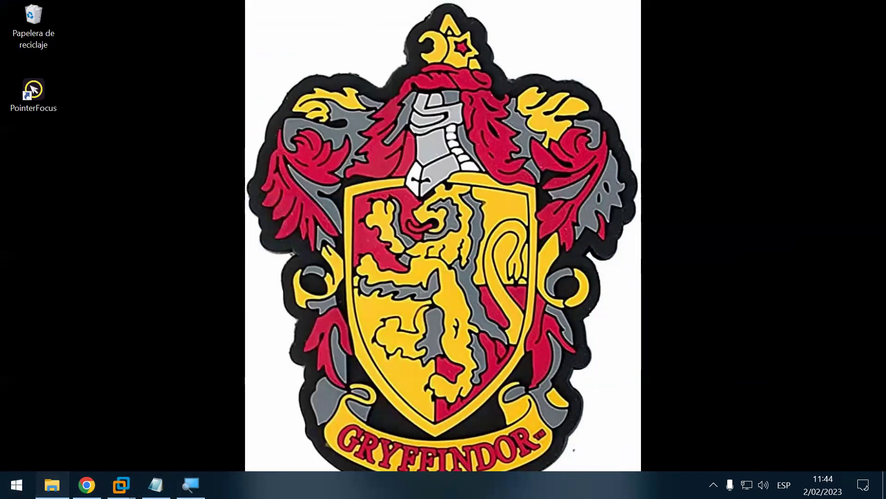
Step: Set aside the SESION_05 window, open WINDOWS 10 (C:) in a new Explorer, and select Ver
left_click(52, 484)
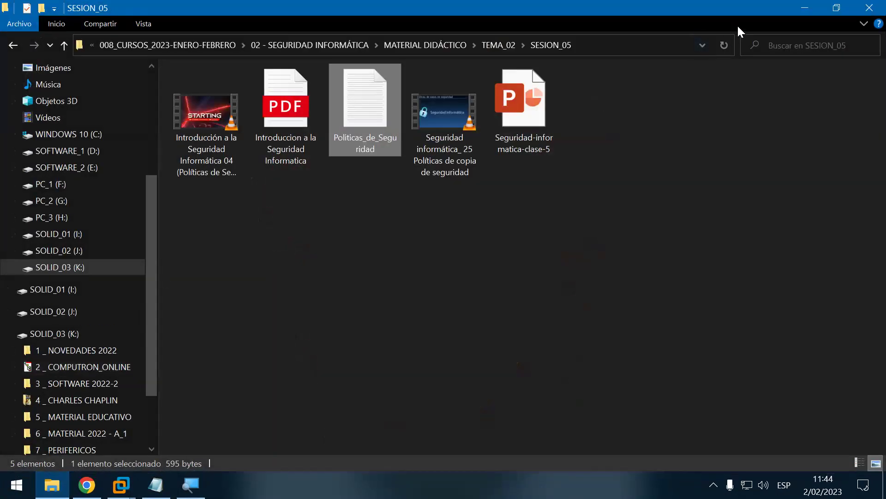
left_click(795, 13)
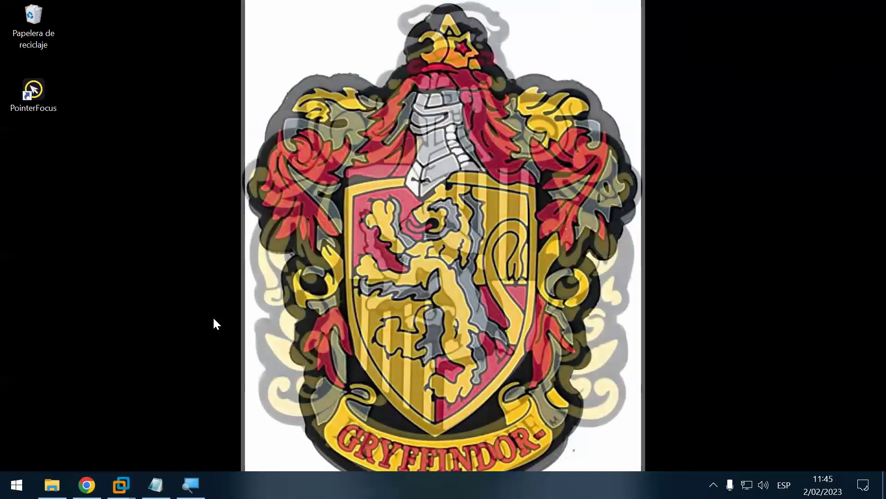
key("super+e")
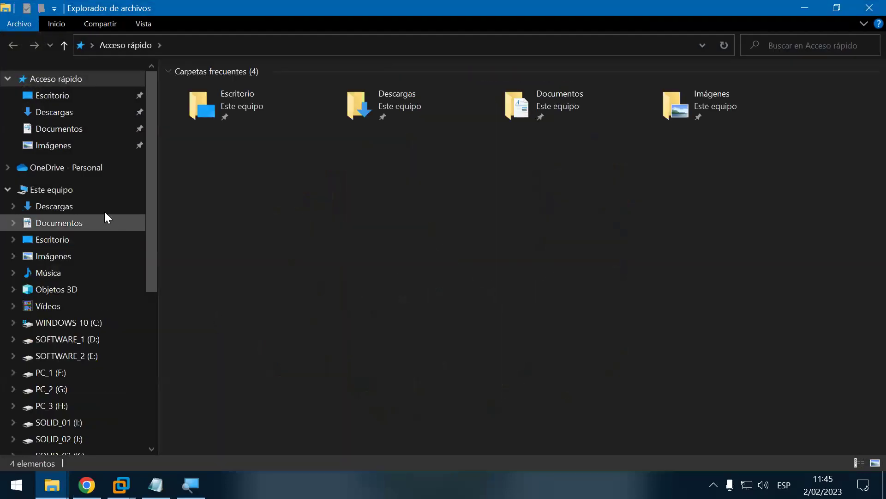
left_click(95, 188)
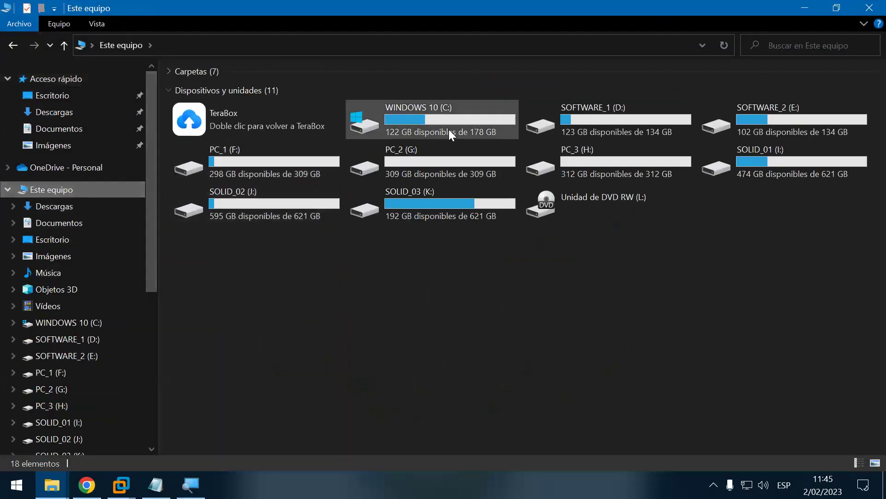
left_click(452, 124)
double_click(452, 124)
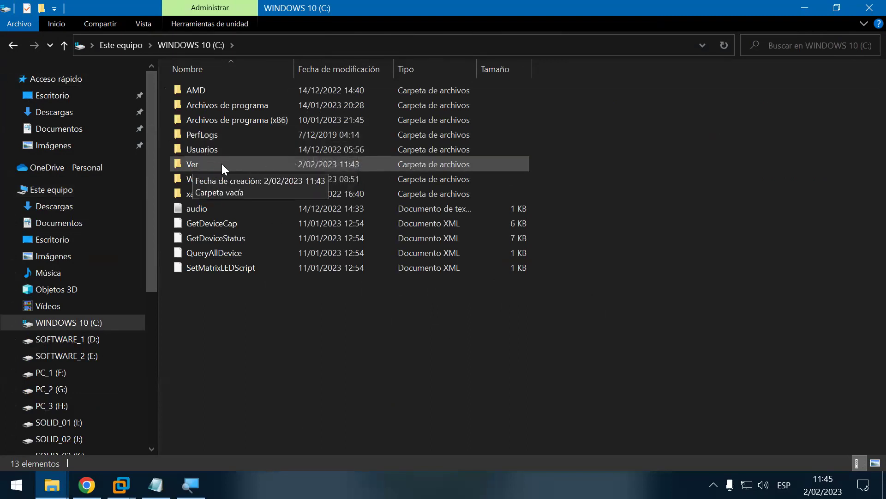
left_click(189, 164)
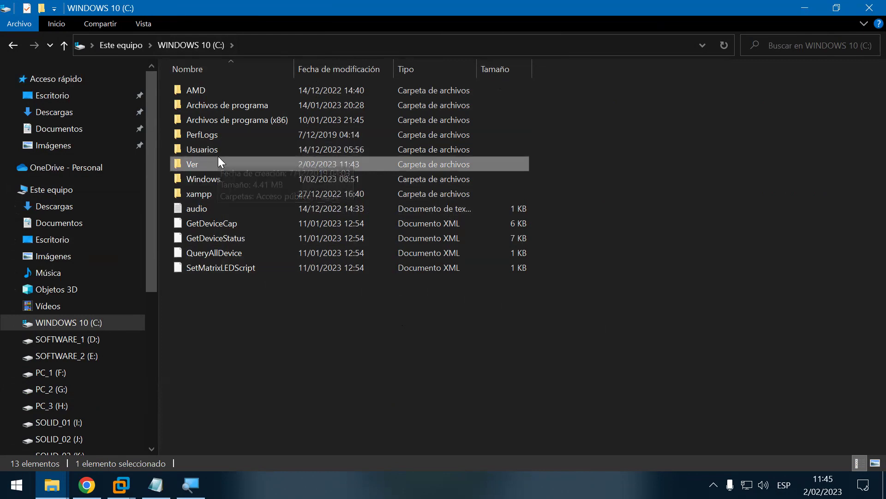
Step: Show and dismiss the hidden notification-area icons, then reselect the Ver folder
mouse_move(204, 159)
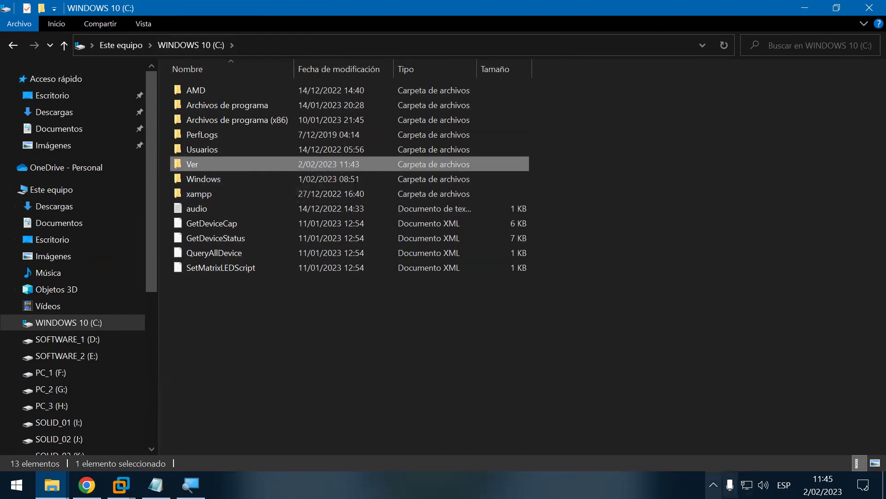
left_click(713, 484)
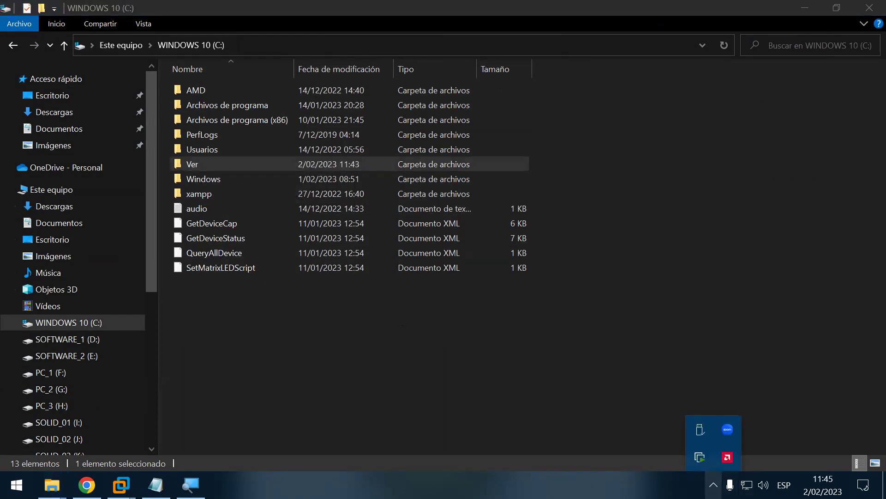
left_click(655, 345)
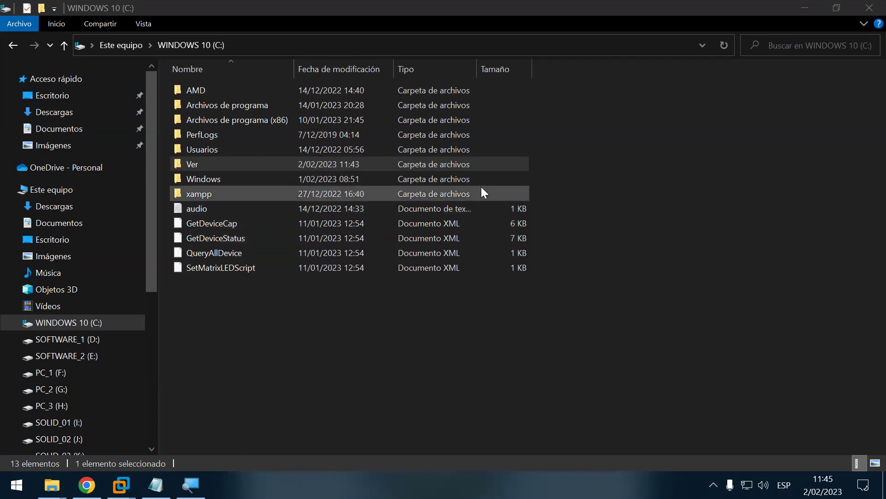
left_click(633, 239)
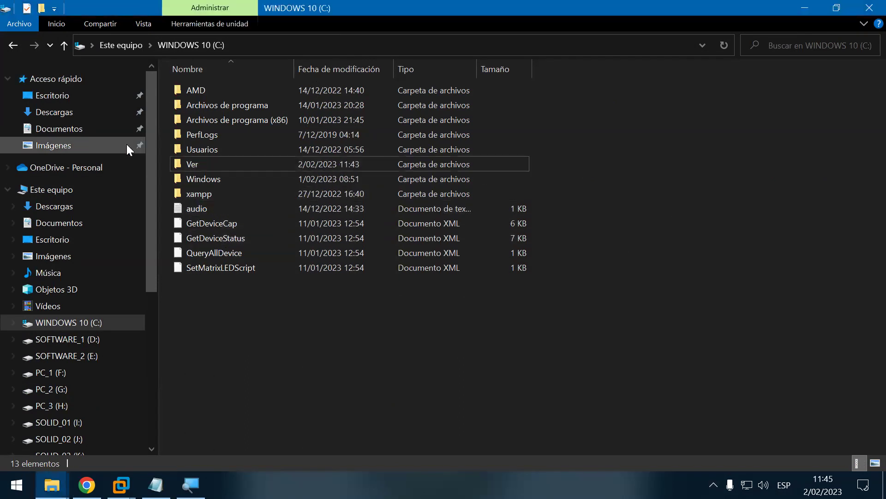
left_click(206, 164)
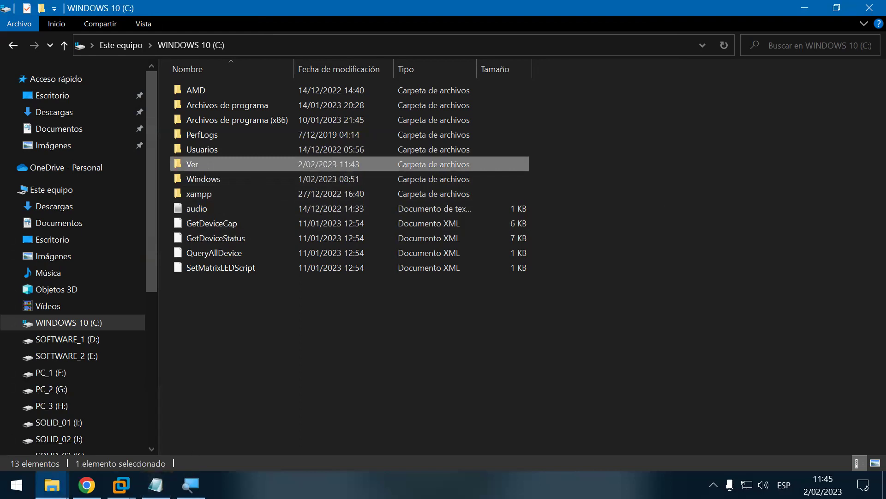
Step: Open the Magnifier, move its toolbar aside, and close it
left_click(191, 484)
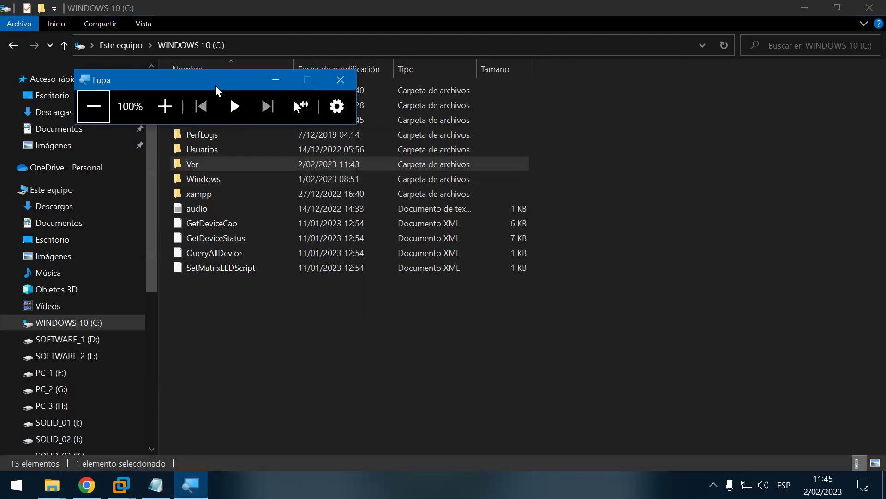
left_click_drag(216, 86, 413, 381)
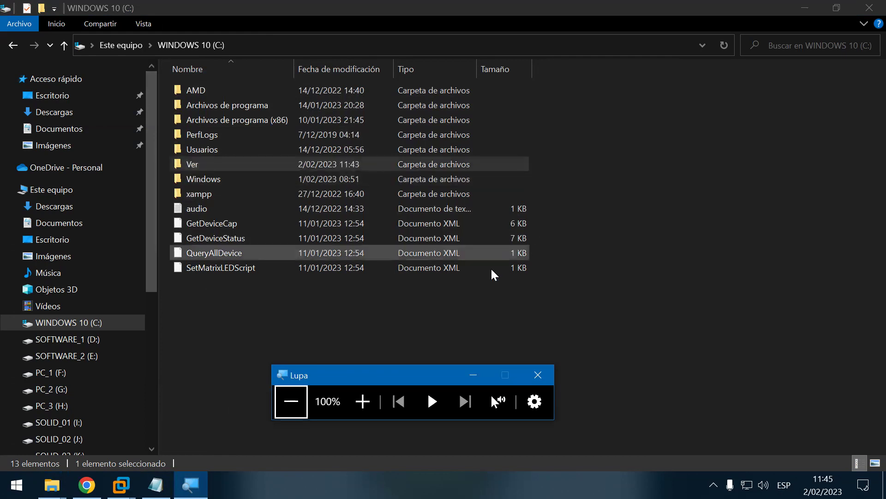
left_click(539, 375)
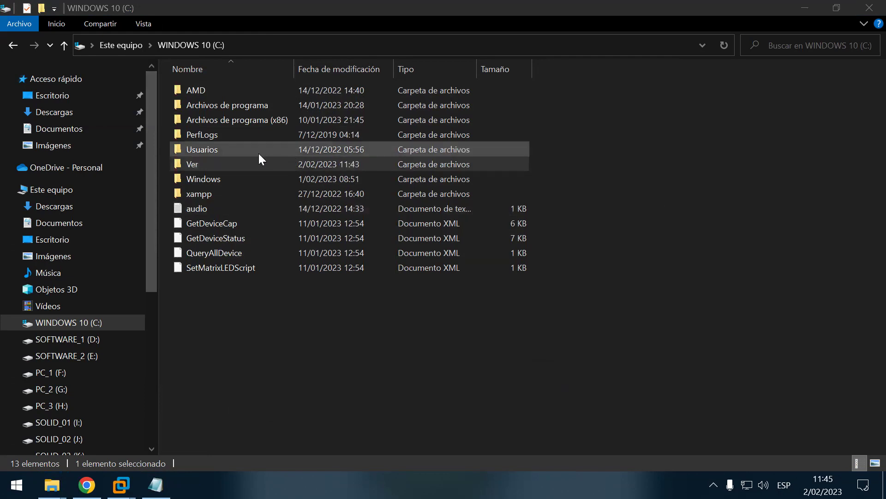
Step: Rename the Ver folder on C: to Compartir
right_click(189, 164)
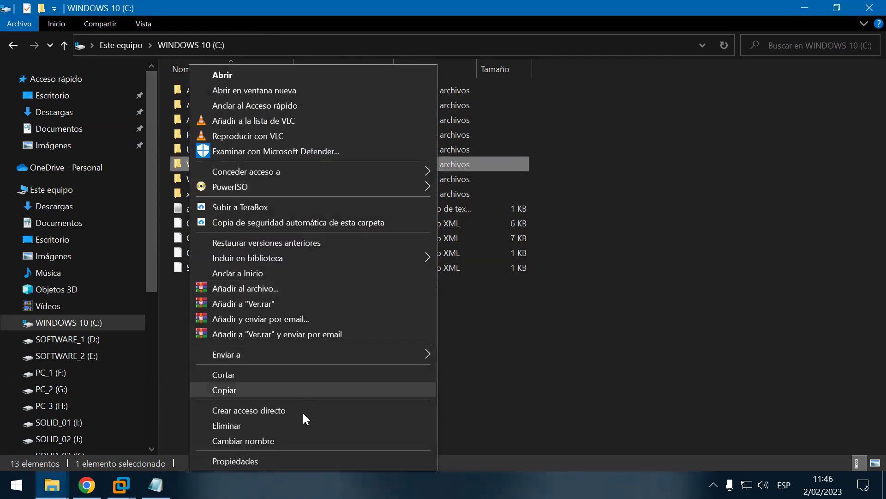
left_click(296, 440)
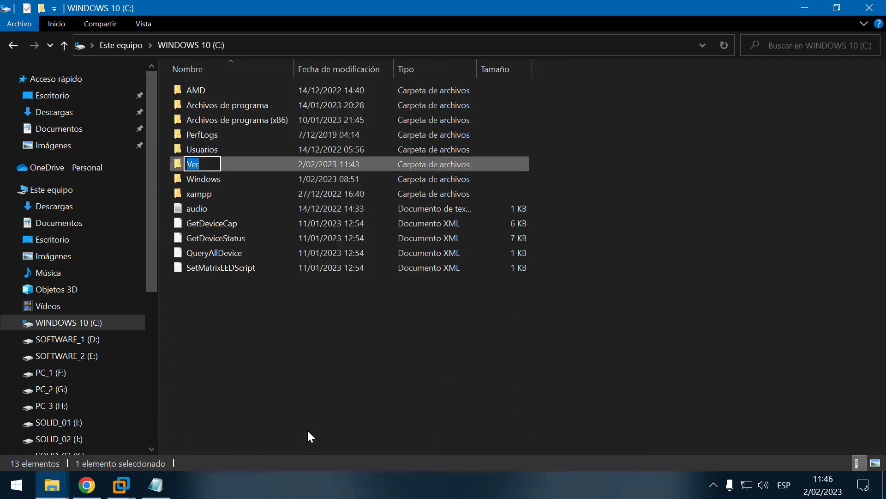
key("BackSpace")
type("In")
key("BackSpace")
key("BackSpace")
type("Compart")
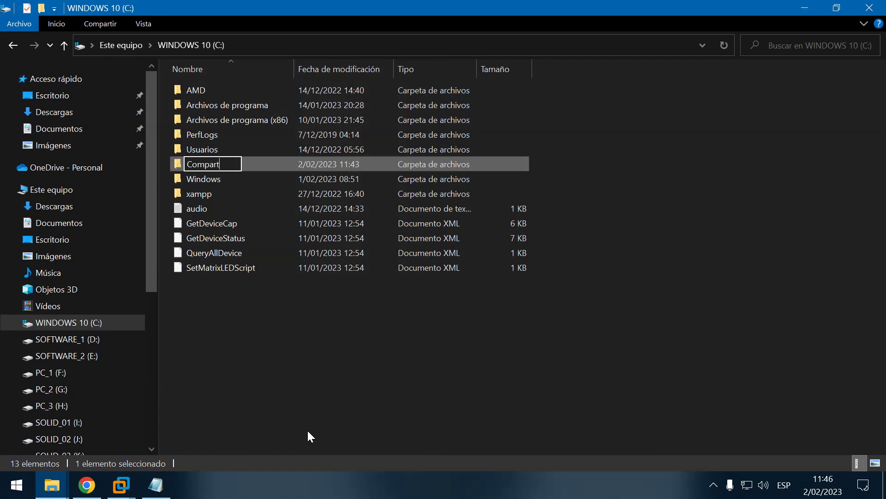
type("ir")
key("Return")
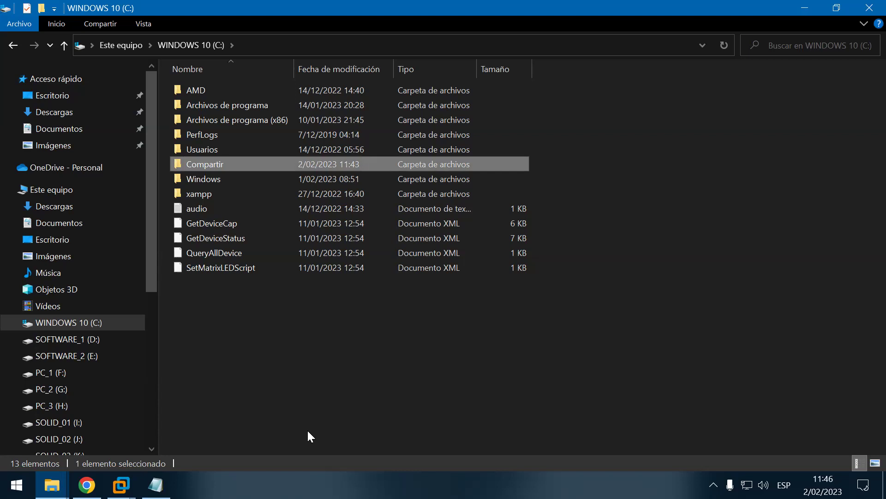
Step: Open the Properties dialog of the Compartir folder via Shift+F10
key("shift+F10")
key("Up")
key("Return")
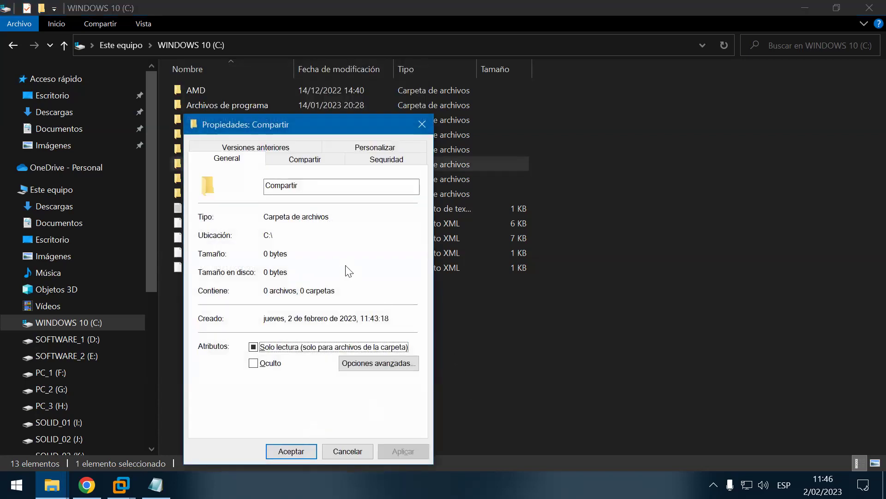
Step: Set Compartir's icon to the globe under Personalizar, apply and close, then refresh the C: listing
left_click(373, 150)
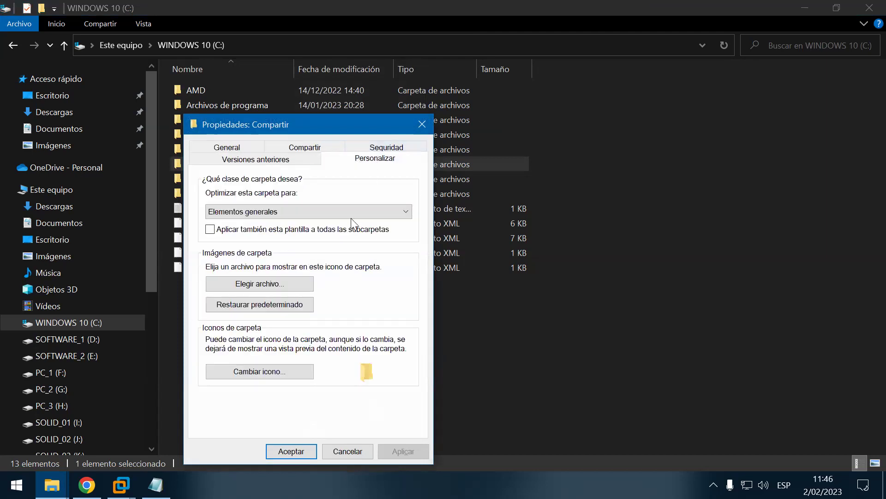
left_click(293, 369)
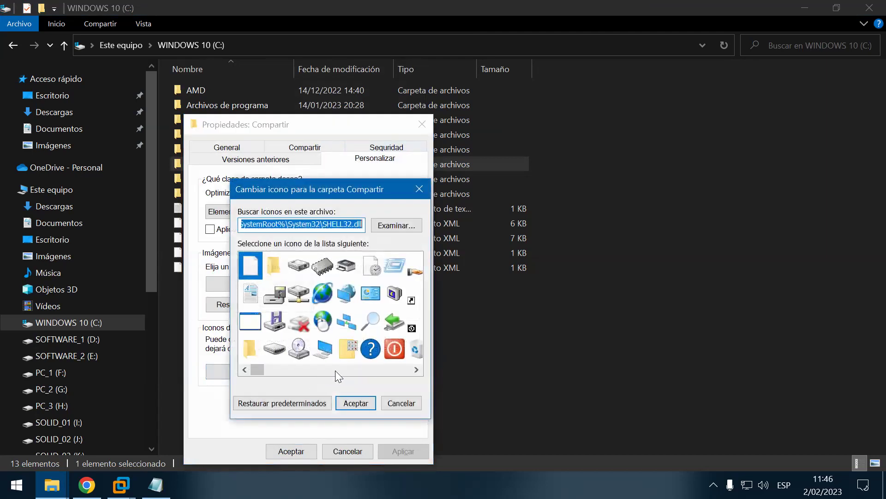
left_click(326, 292)
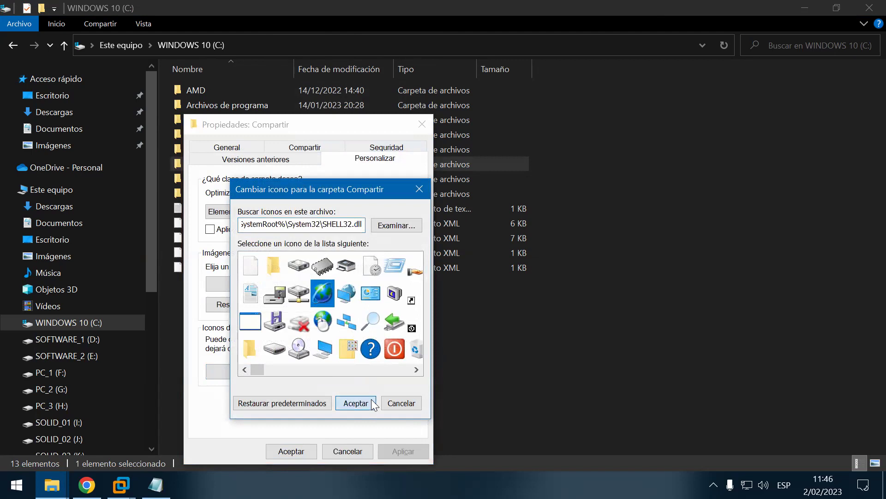
left_click(371, 402)
left_click(404, 452)
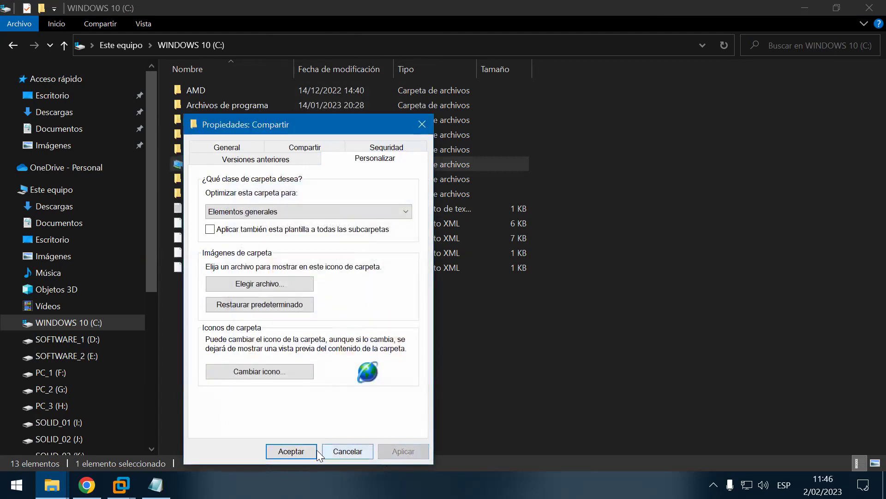
left_click(315, 450)
right_click(801, 117)
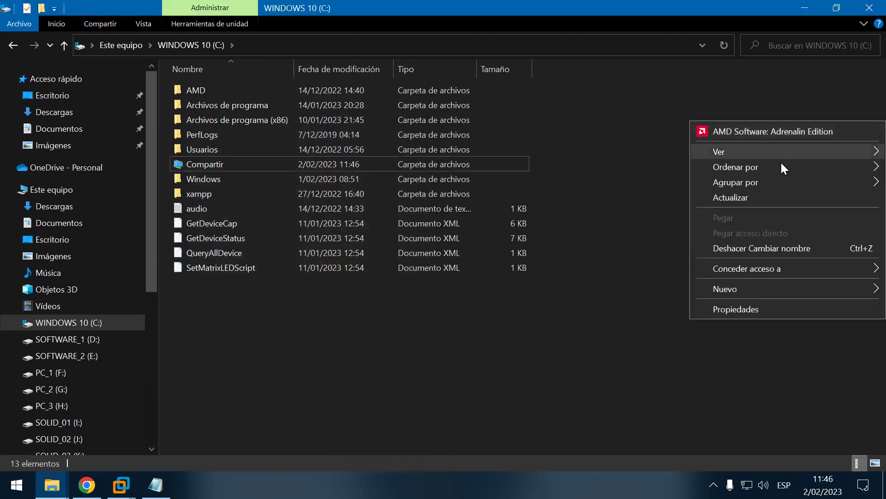
left_click(747, 199)
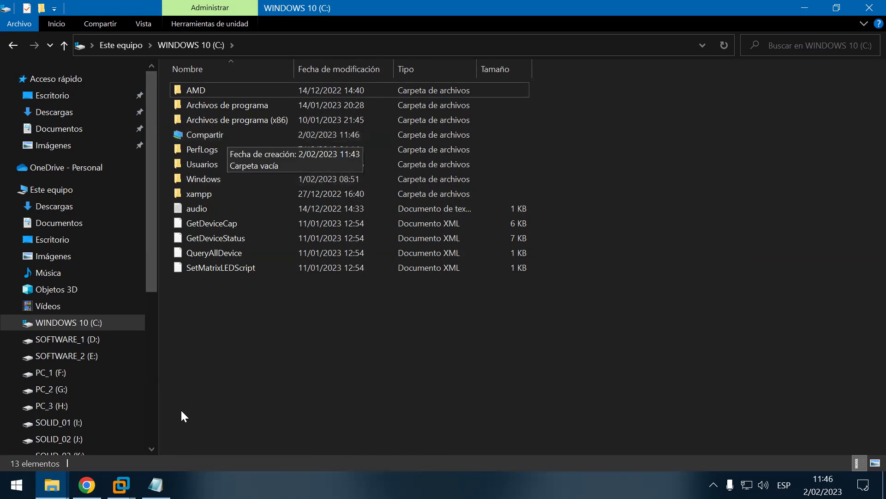
Step: Switch to the Windows 10 x64 VM and open Disco local (C:) under Este equipo in its Explorer
mouse_move(124, 483)
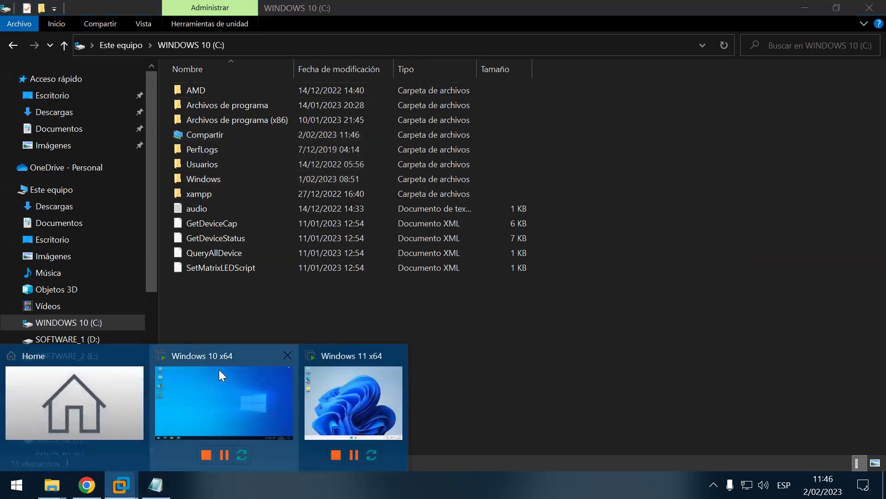
left_click(219, 369)
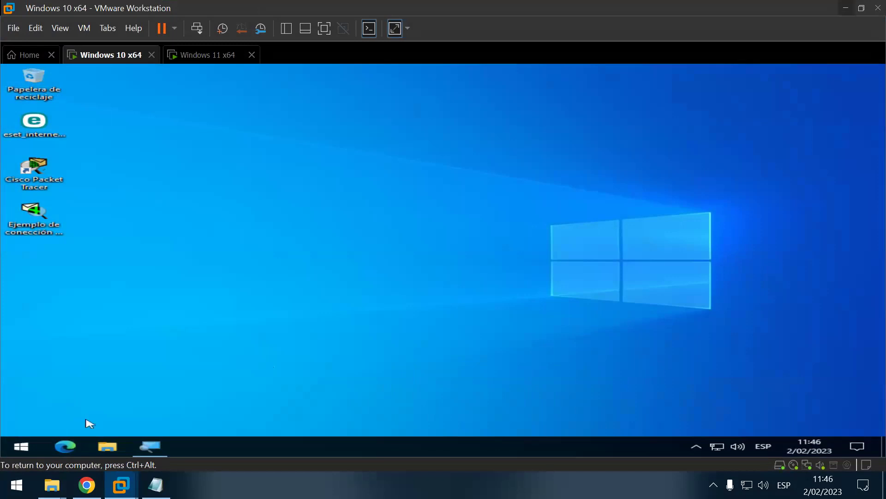
left_click(103, 445)
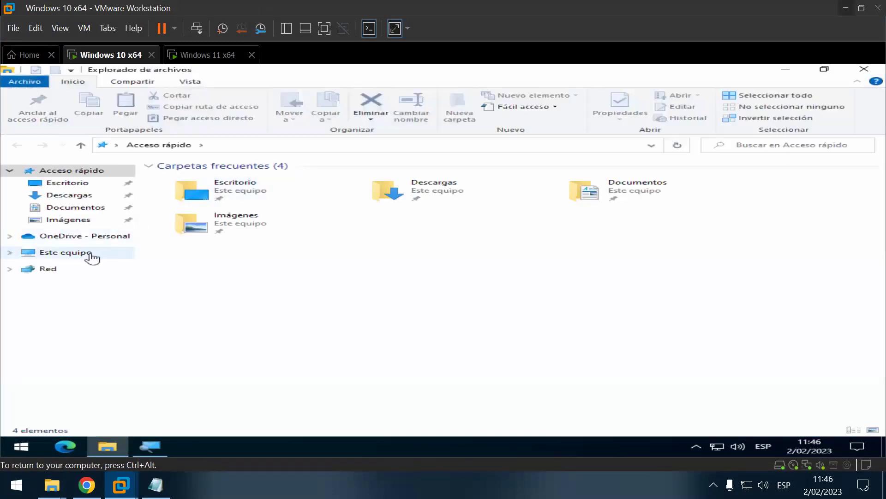
left_click(89, 253)
double_click(243, 212)
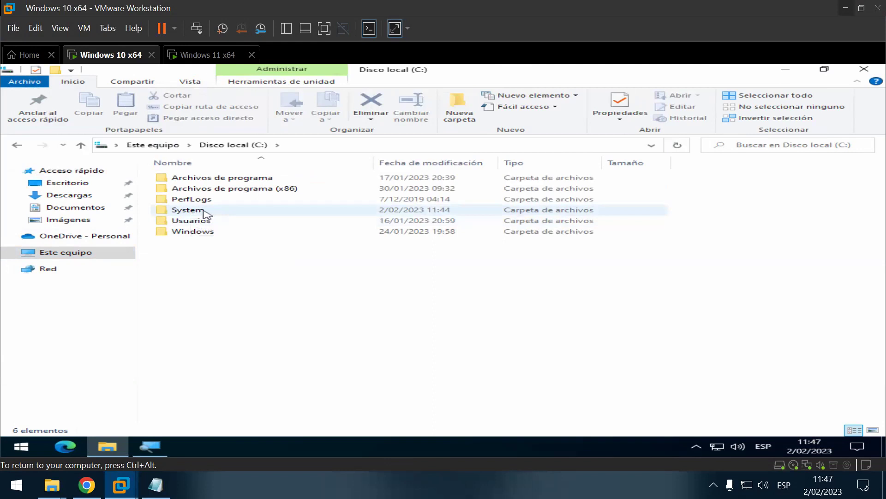
Step: Rename the guest's System folder on C: to 'Sistema'
left_click(203, 211)
right_click(203, 211)
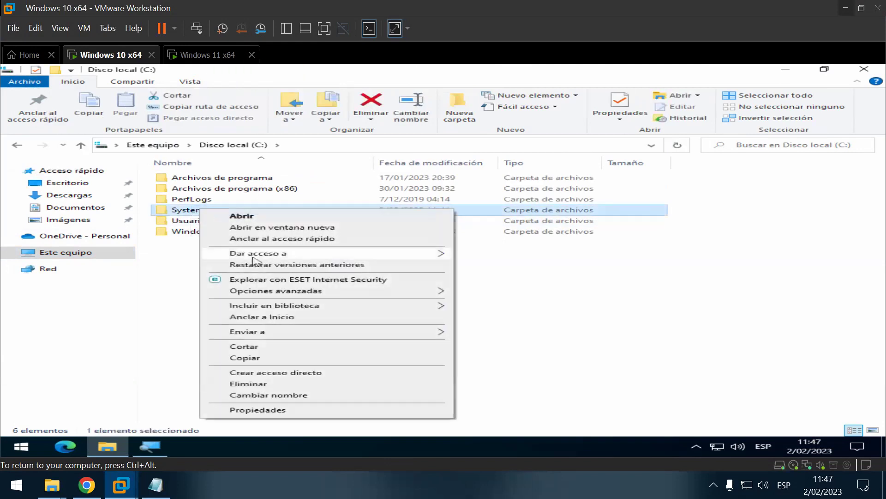
left_click(297, 396)
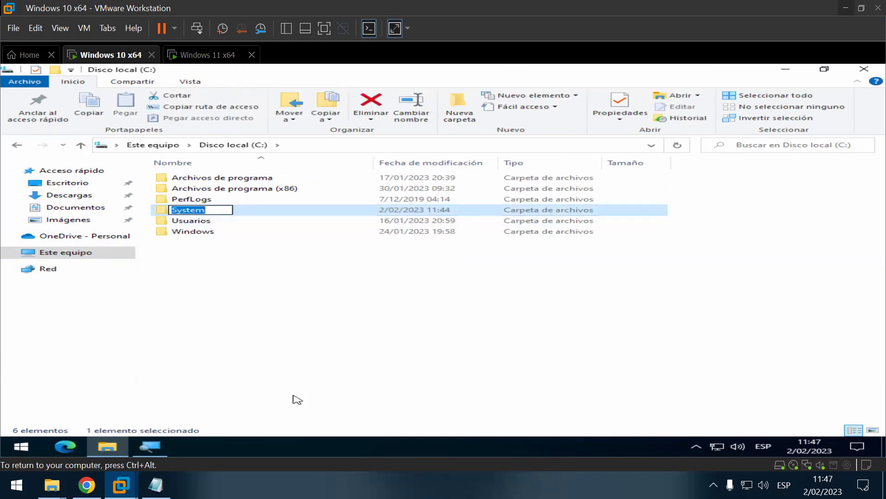
key("Home")
key("Delete")
type("istema")
key("Return")
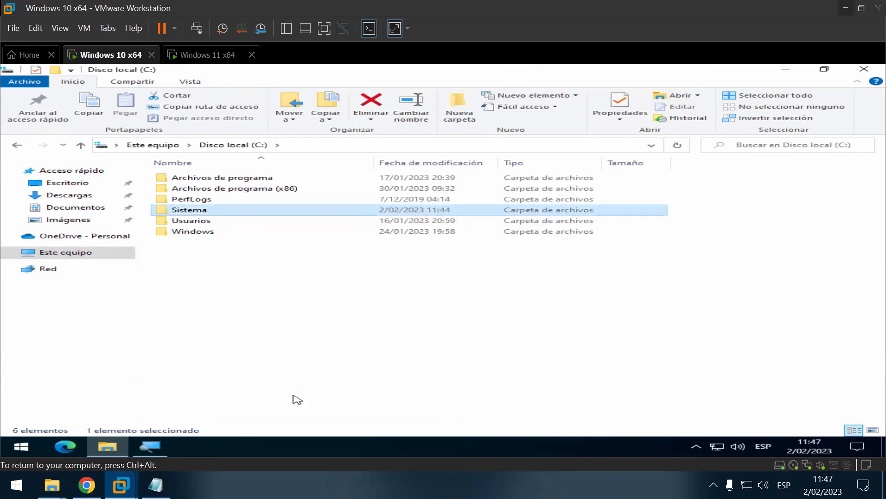
Step: Open the properties of the Sistema folder
key("shift+F10")
key("Up")
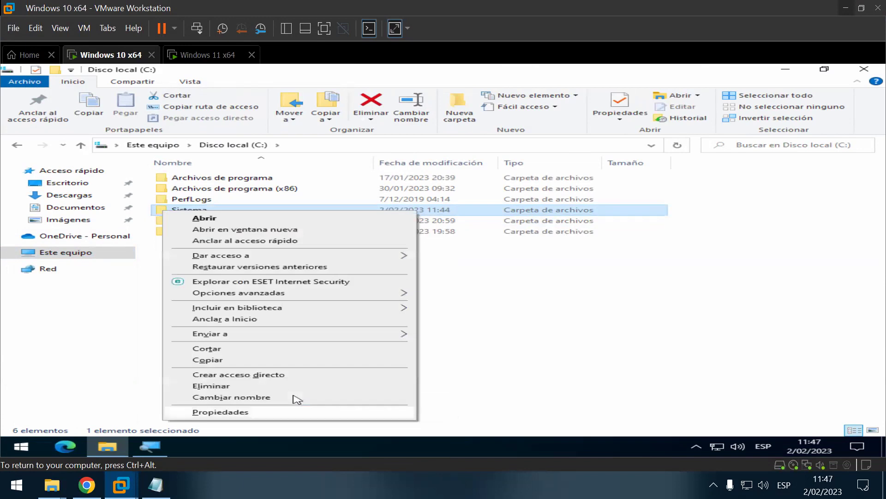
key("Return")
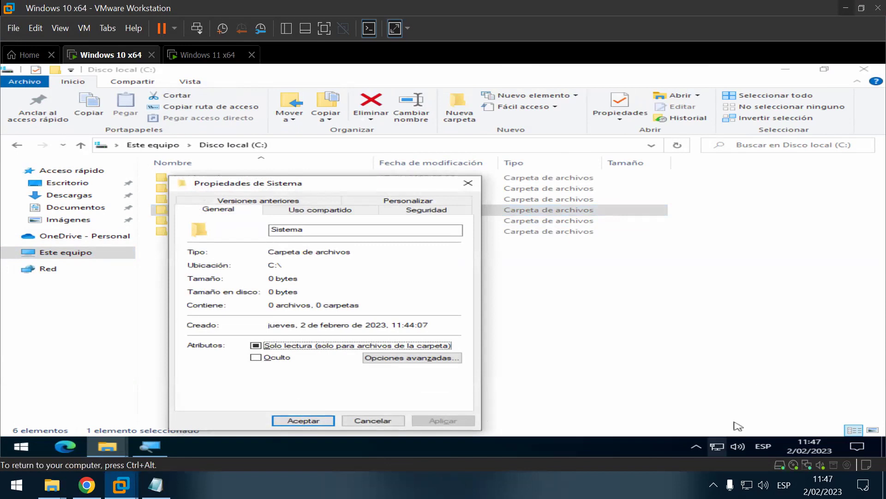
Step: Give the Sistema folder the red power icon and close its properties with Aceptar
left_click(405, 201)
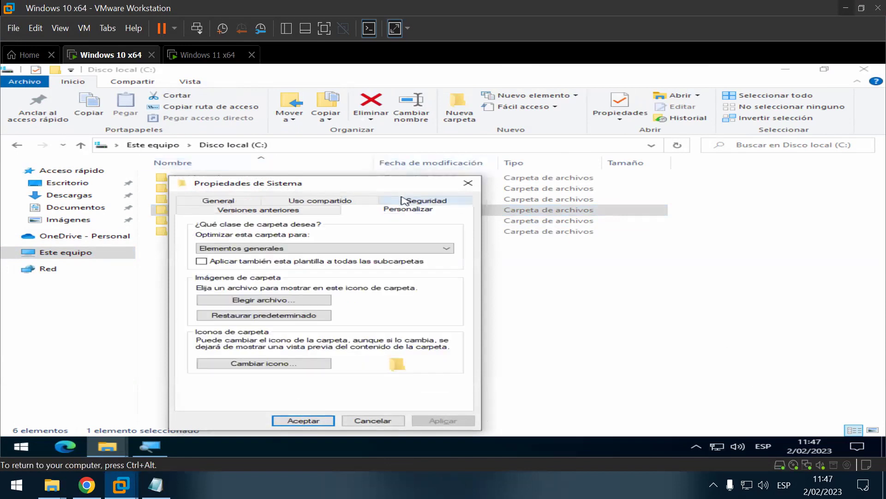
left_click(305, 364)
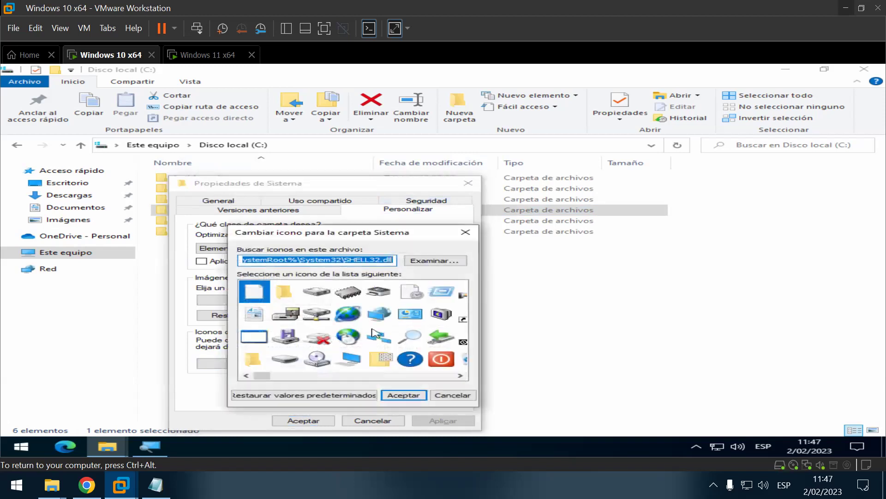
left_click(438, 361)
left_click(408, 393)
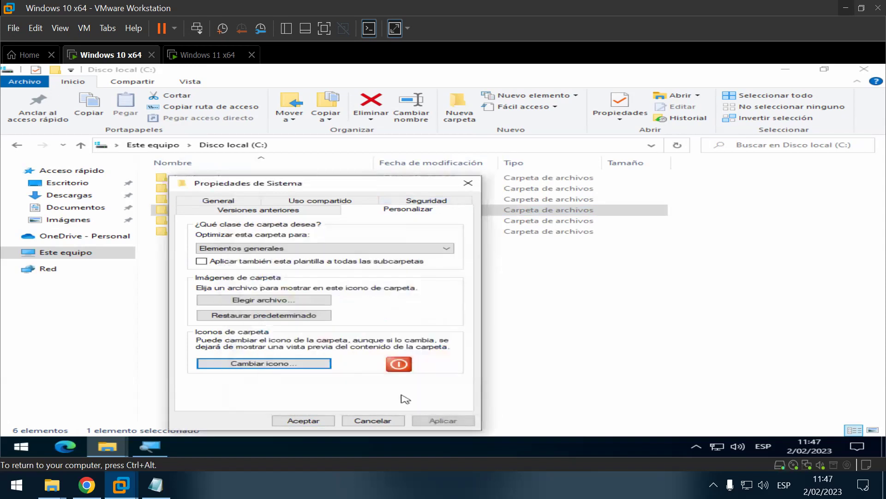
left_click(331, 420)
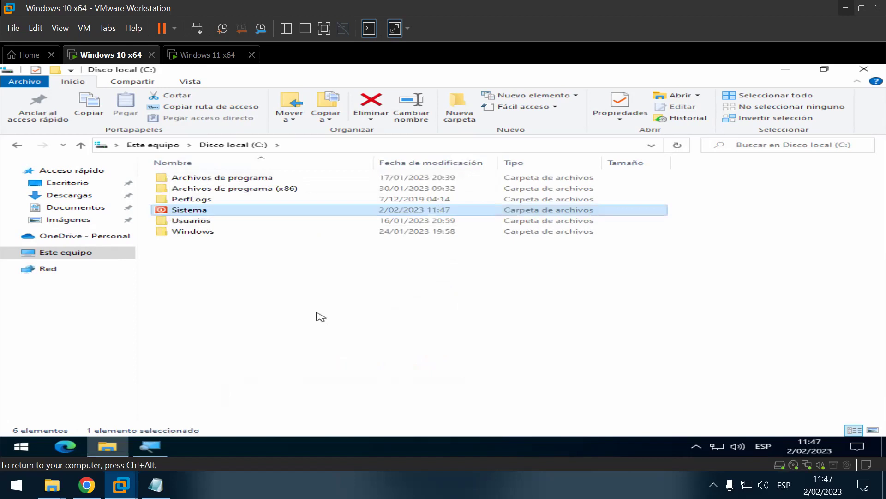
Step: Refresh the C: drive view to show the new icon, then bring back the Notepad policy notes
right_click(317, 312)
left_click(365, 221)
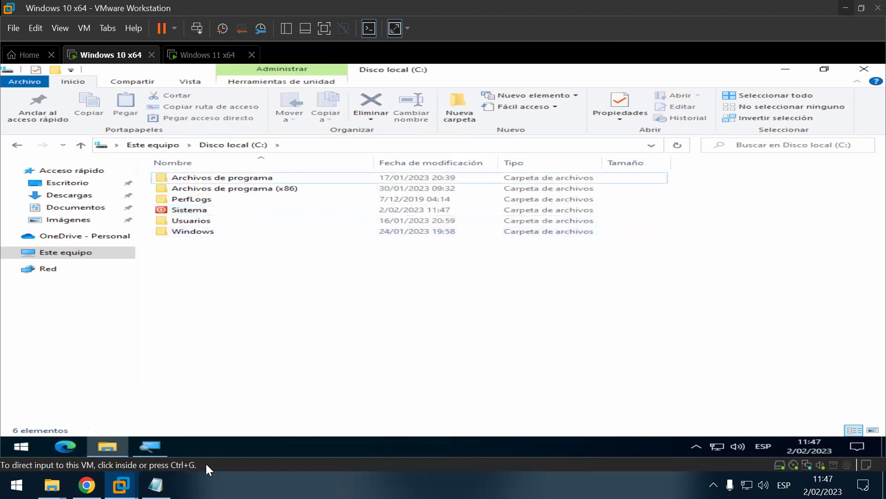
left_click(155, 485)
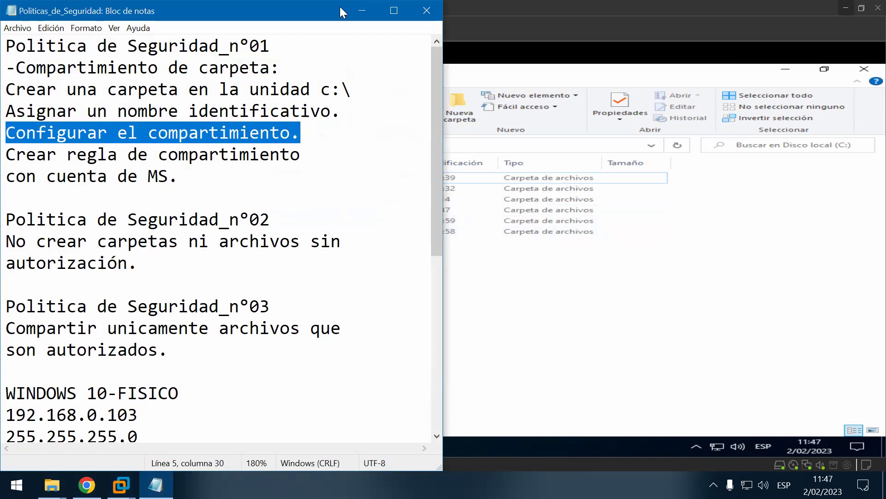
Step: Minimize Notepad and VMware Workstation, then select the host's Compartir folder
left_click(359, 5)
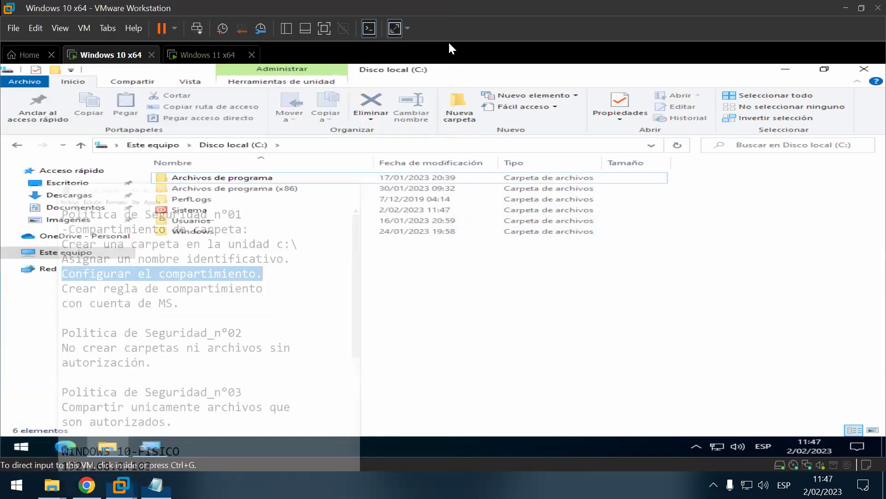
left_click(846, 8)
left_click(225, 135)
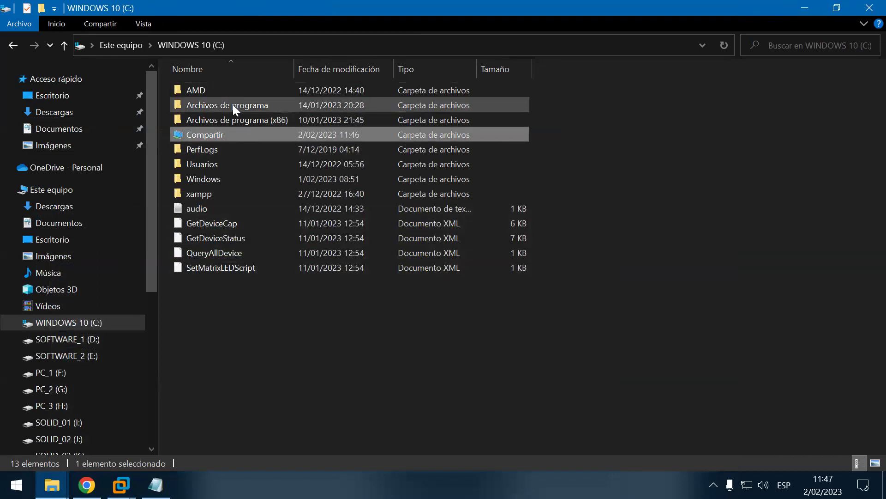
Step: Open Compartir's Propiedades, move the dialog right, and show its Compartir sharing tab
right_click(217, 135)
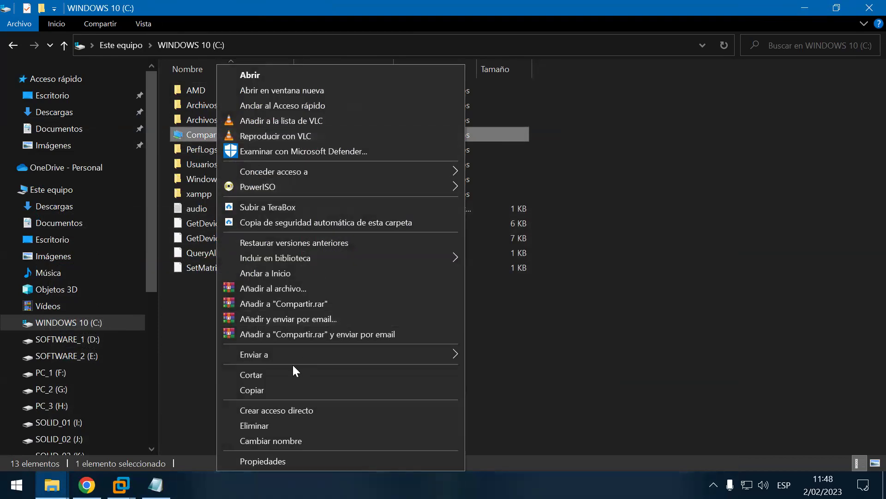
left_click(295, 461)
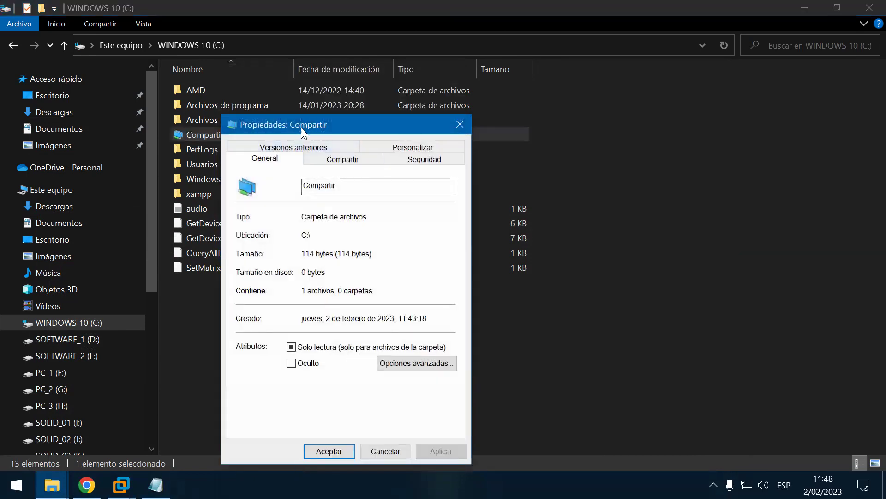
left_click_drag(301, 127, 624, 94)
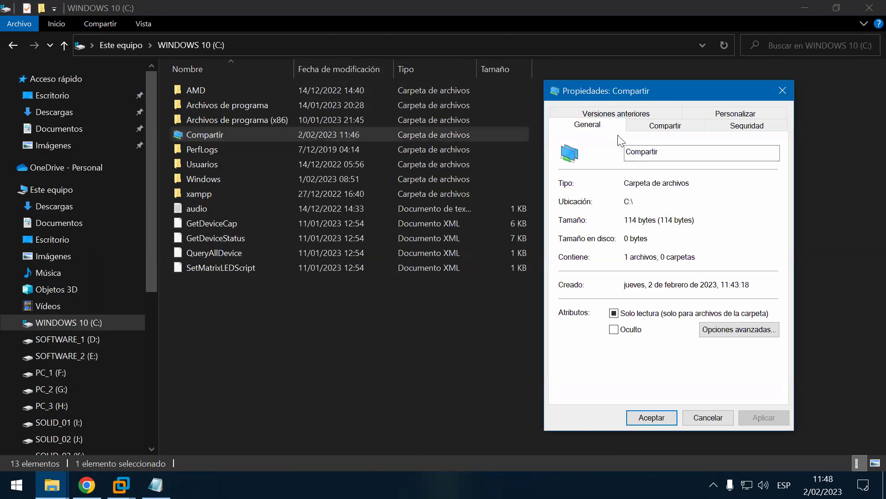
left_click_drag(610, 87, 611, 82)
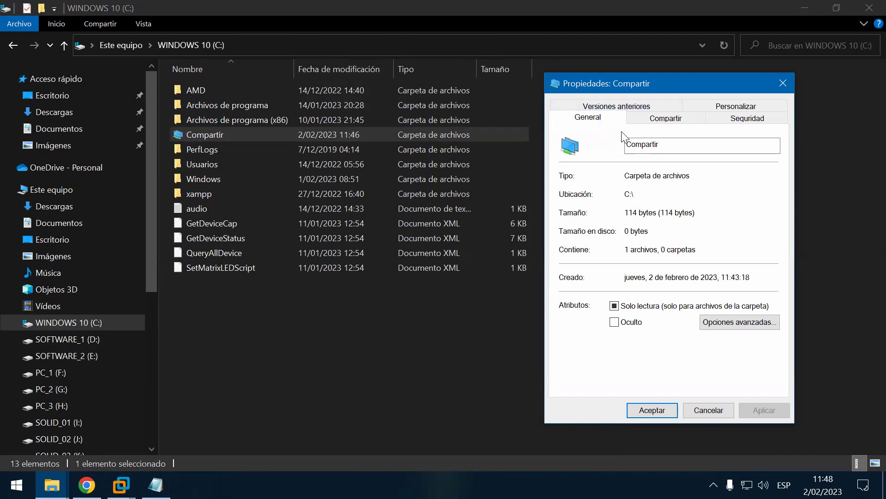
left_click(666, 121)
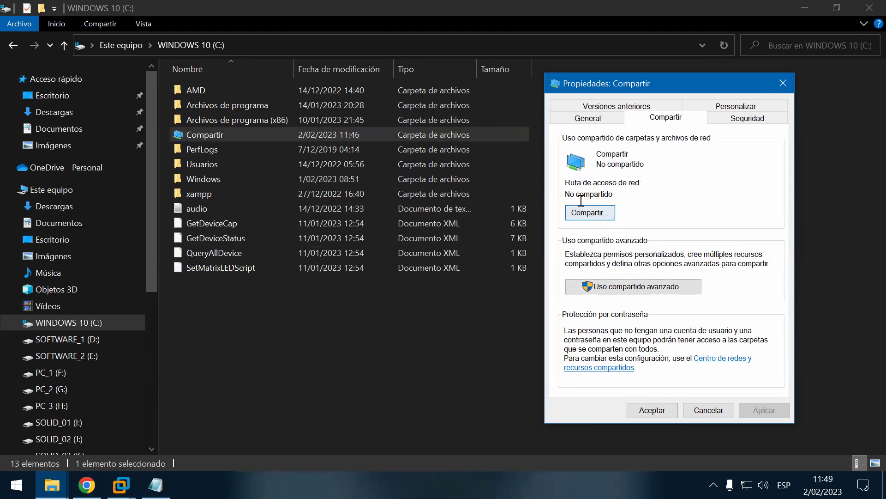
Step: Open the Acceso a la red dialog for Compartir, then open the Start menu
left_click(610, 211)
left_click(585, 212)
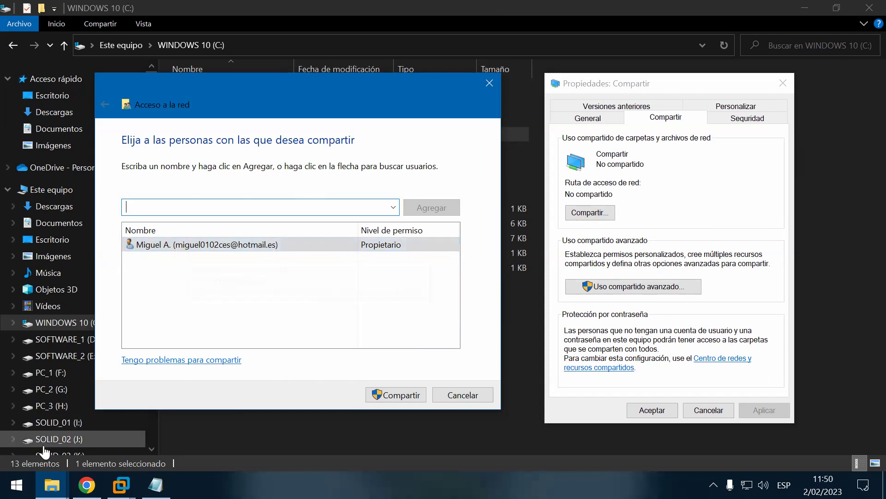
left_click(16, 485)
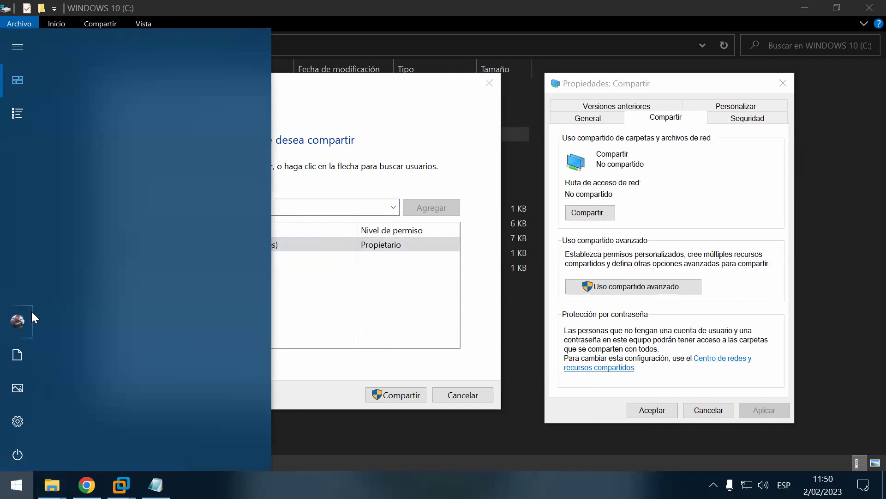
Step: Review the signed-in account's Tu información page and administrator role, then close Settings
left_click(23, 316)
left_click(104, 203)
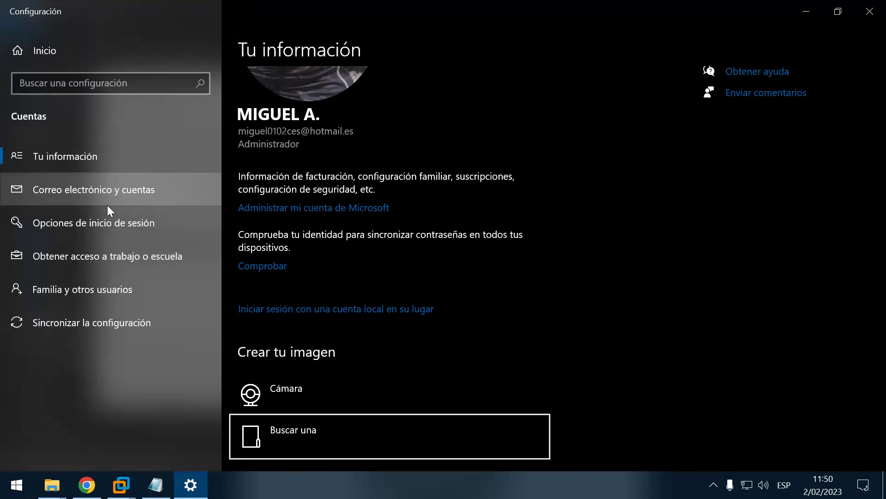
left_click(31, 146)
scroll(480, 135, "up", 1)
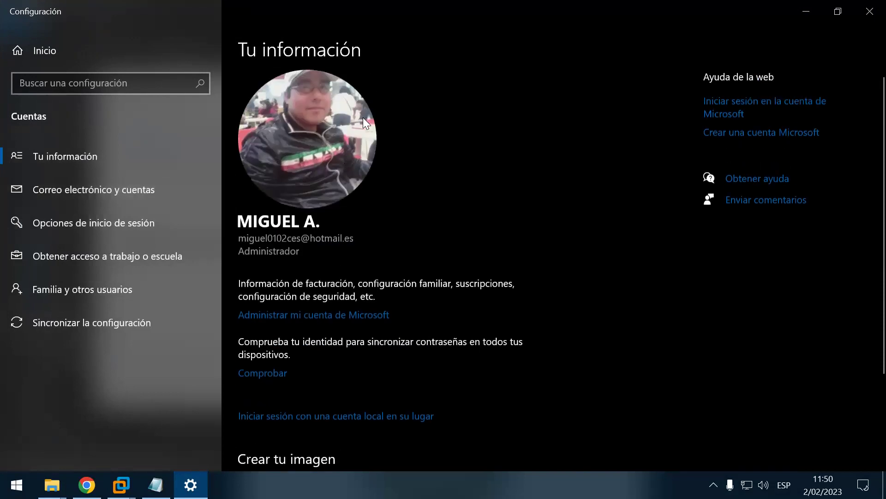
left_click(868, 14)
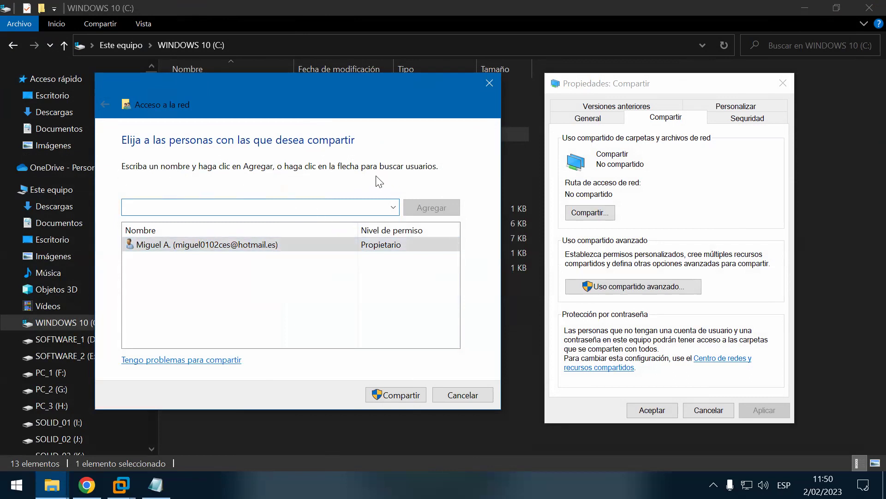
Step: Share Compartir with the owner account, finish with Listo, close Properties and Explorer
left_click(419, 391)
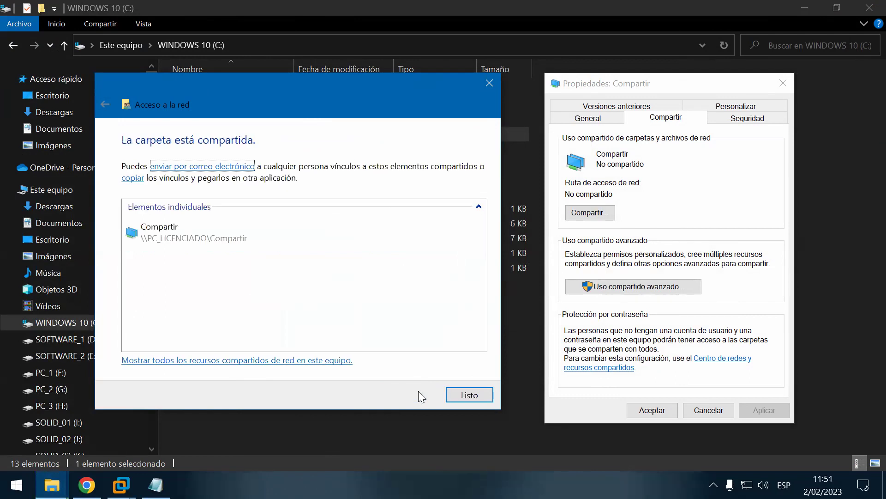
left_click(469, 394)
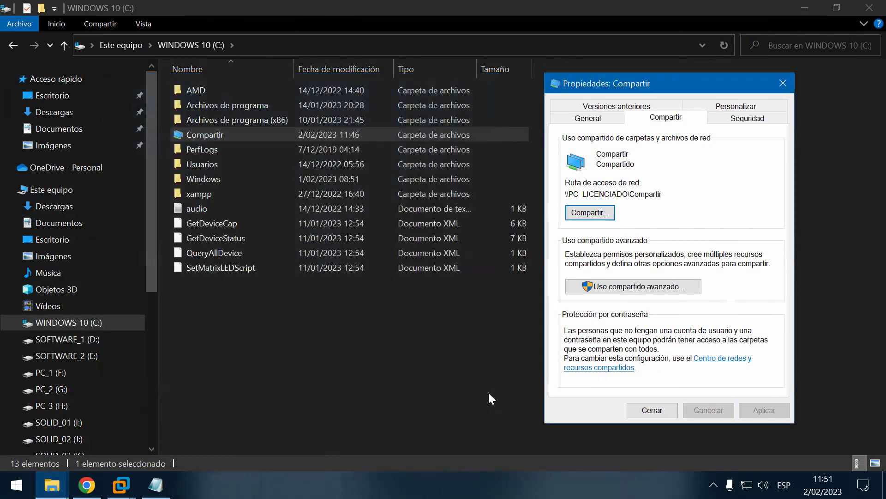
left_click(653, 411)
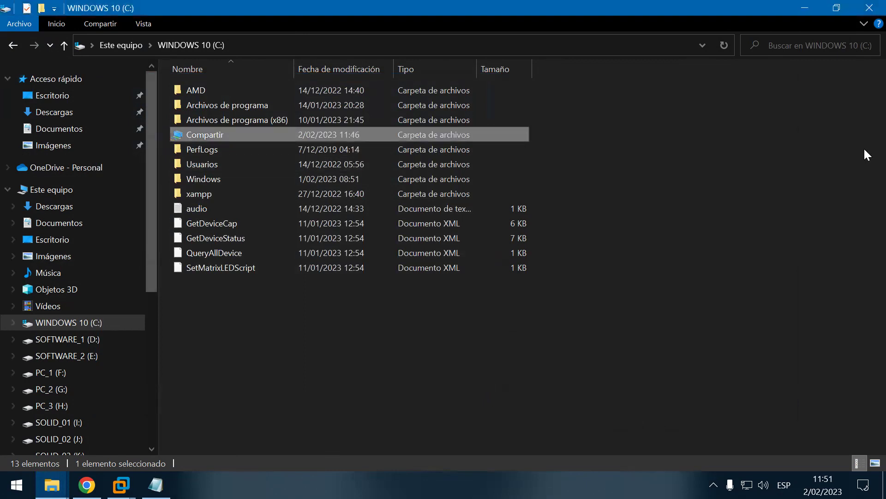
left_click(867, 8)
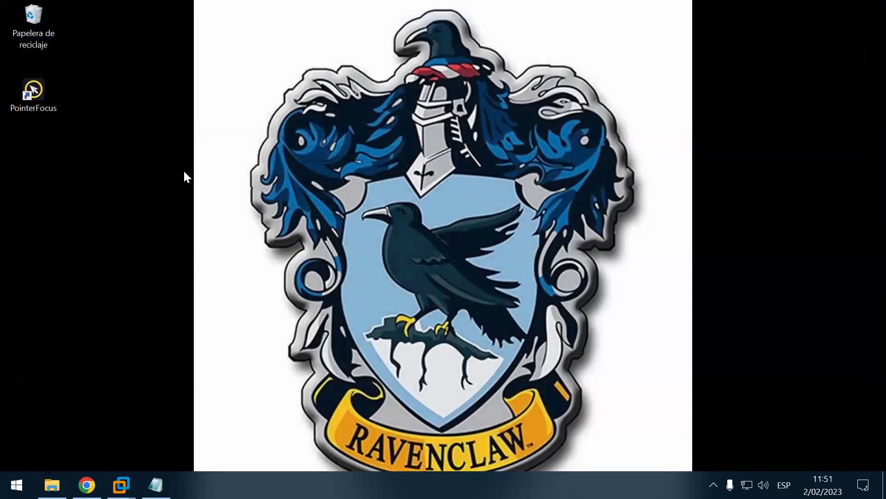
Step: Open \\pc_licenciado and \\192.168.0.103 from Run to confirm the Compartir share is reachable
key("super+r")
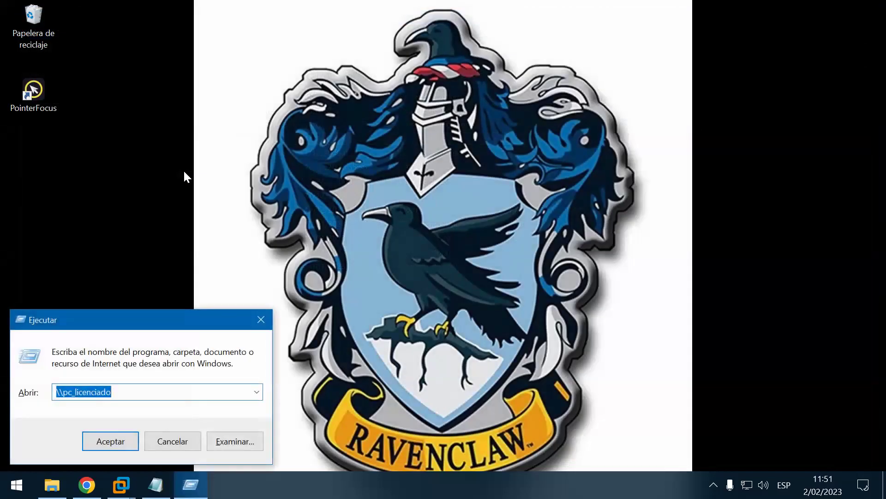
key("Return")
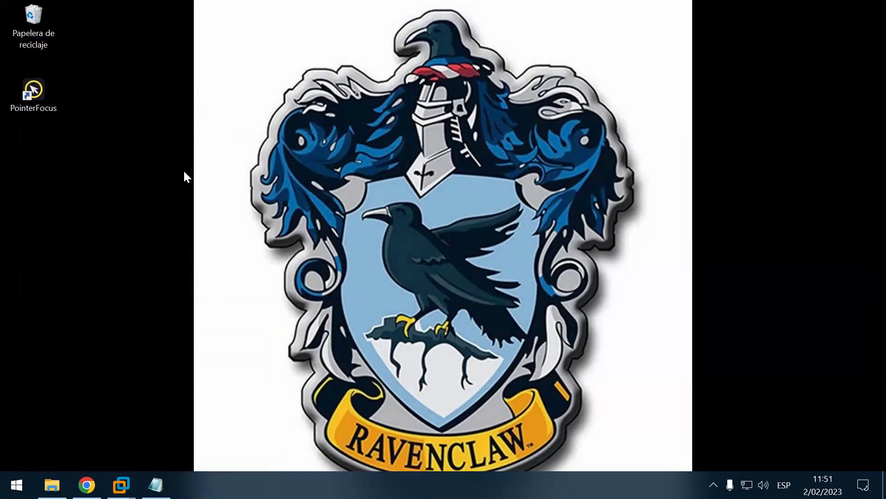
left_click(867, 7)
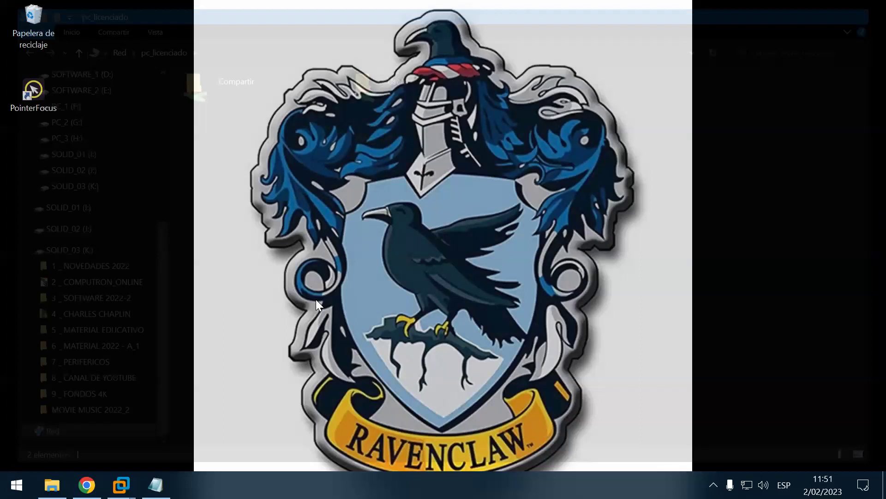
key("super+r")
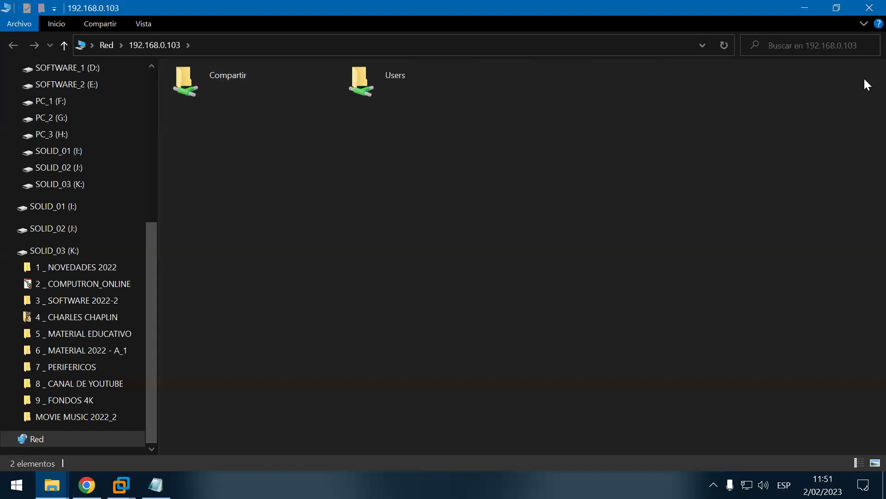
left_click(868, 6)
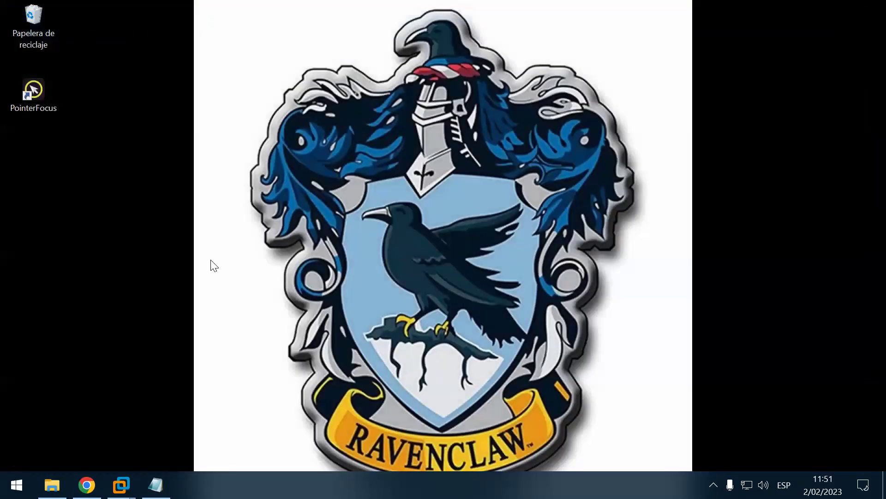
Step: Empty the Recycle Bin, confirming permanent deletion of Datacenter
right_click(30, 24)
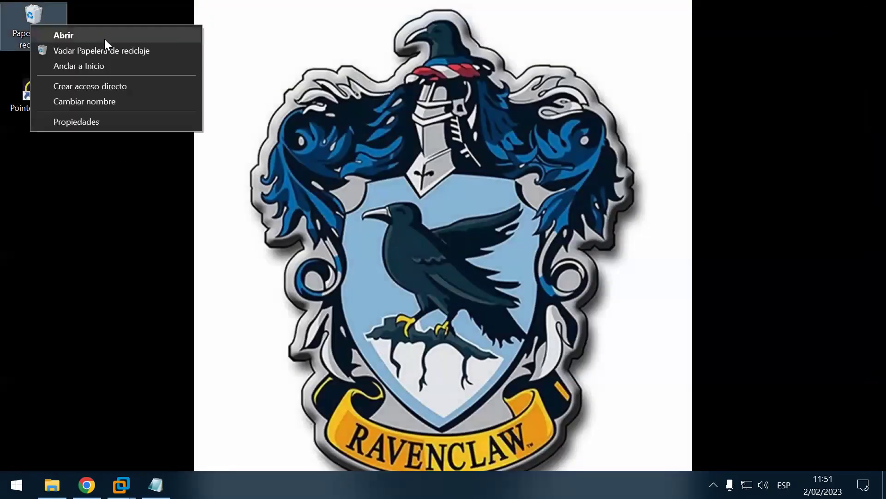
left_click(124, 48)
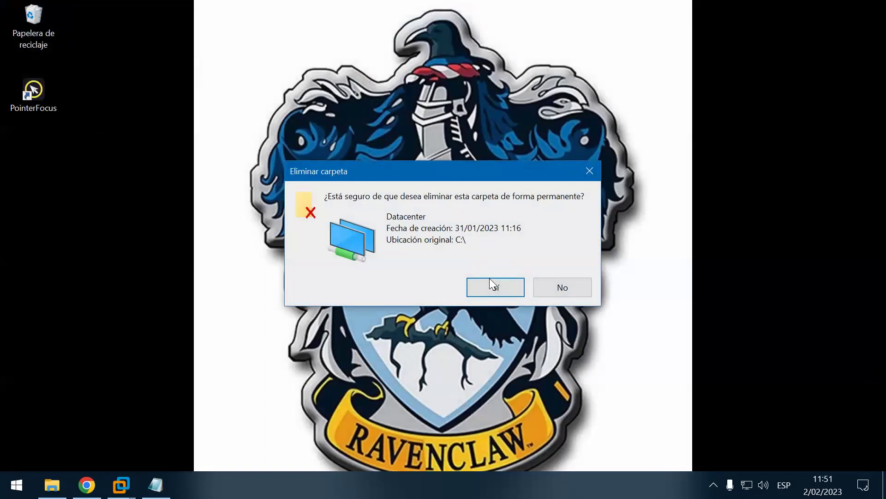
left_click(496, 288)
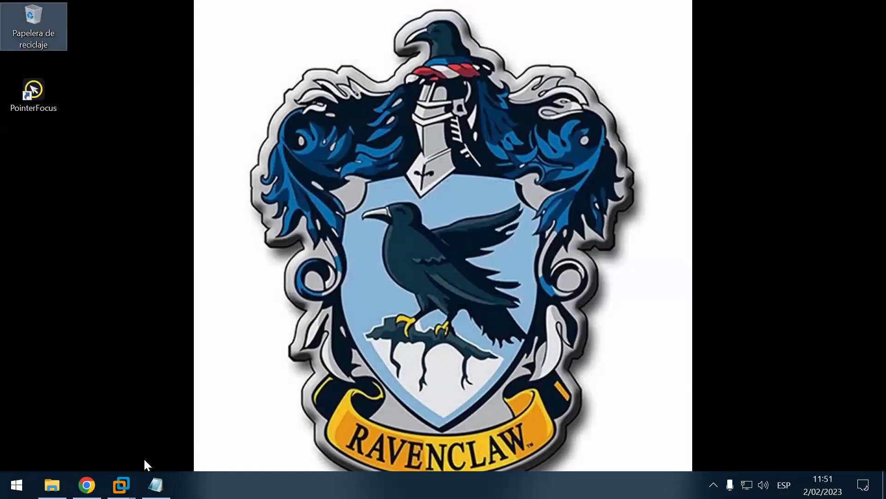
Step: Switch to the Windows 10 VM and open the Sistema folder's Propiedades on Disco local (C:)
left_click(121, 485)
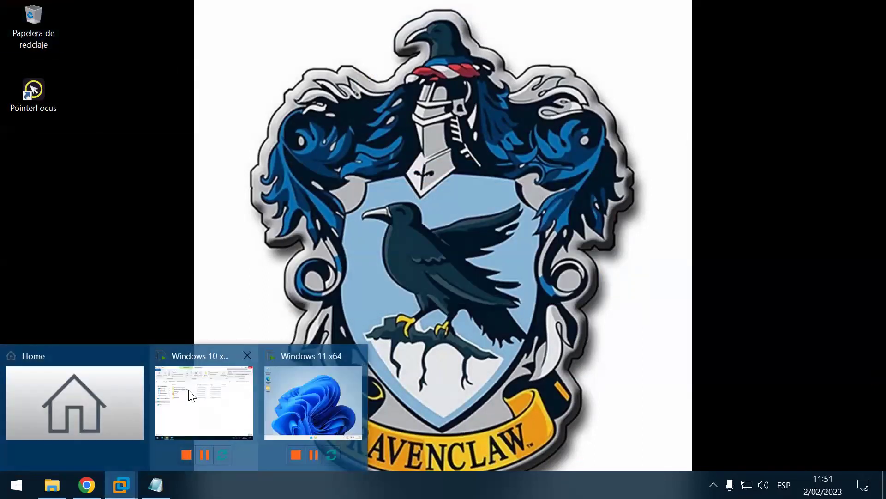
left_click(191, 395)
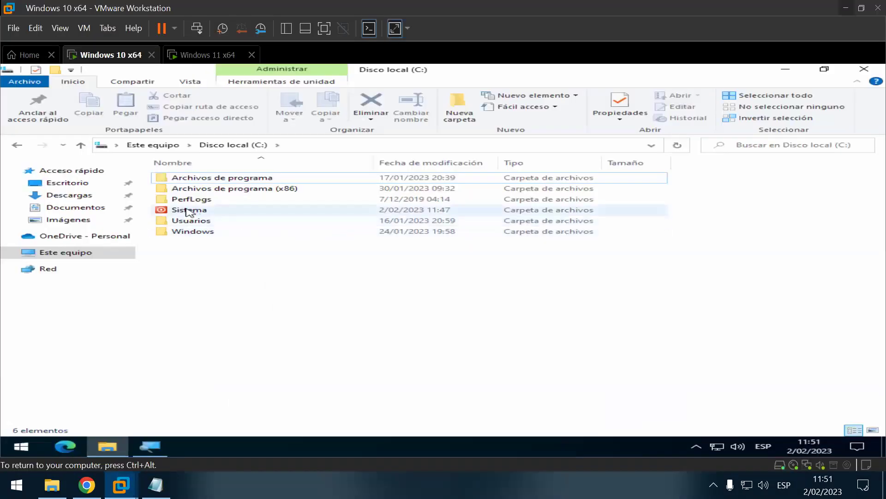
right_click(186, 211)
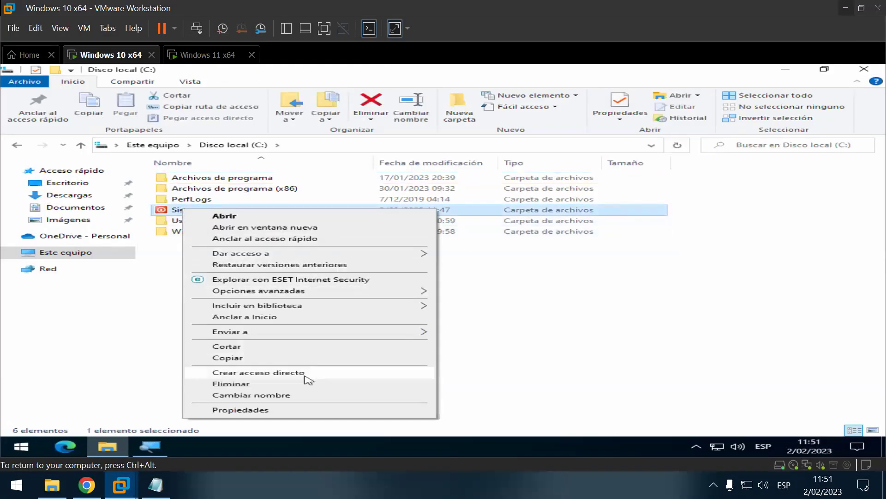
left_click(288, 410)
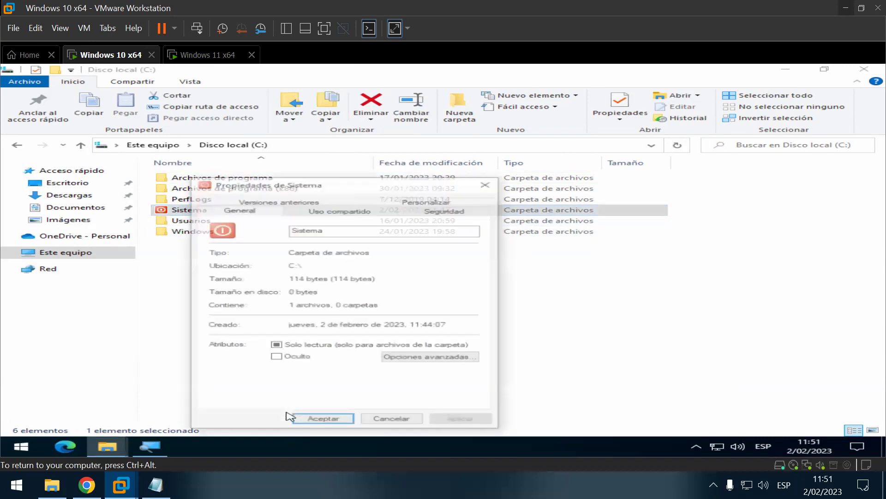
Step: Open Sistema's Uso compartido tab and launch the Acceso a la red dialog with Compartir...
left_click(353, 211)
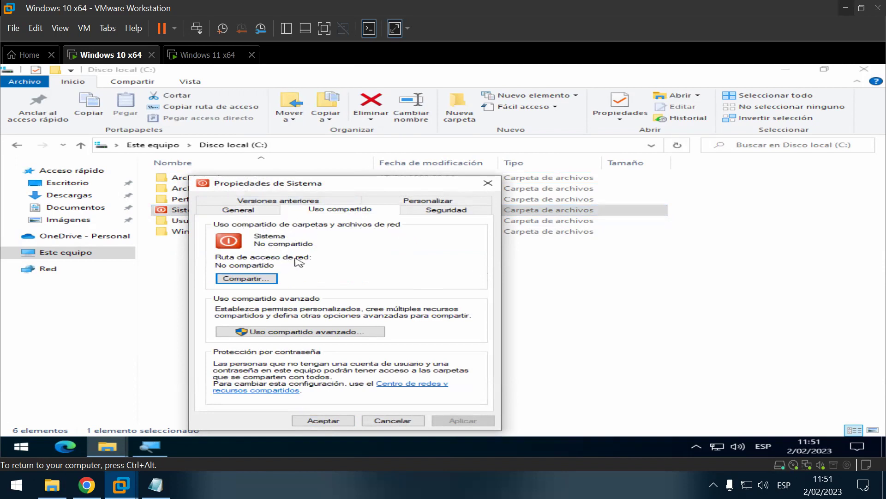
left_click(266, 280)
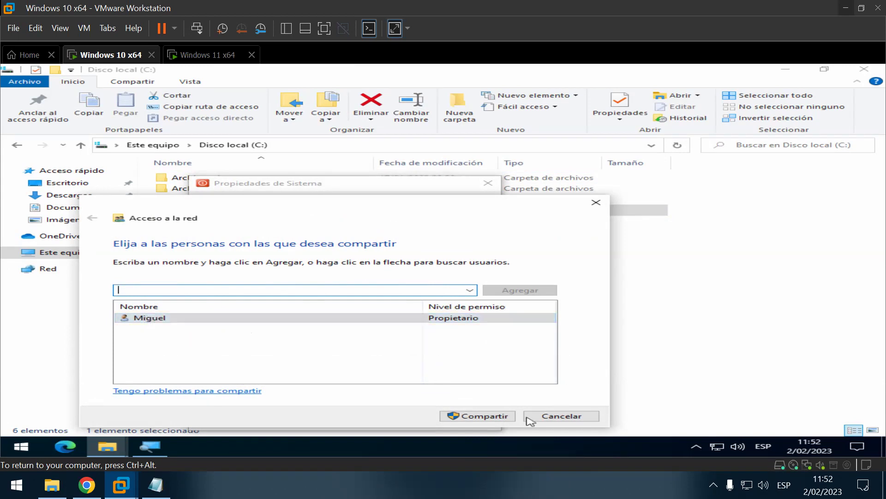
Step: Share Sistema with the listed people, confirm with Listo, and close Propiedades de Sistema
left_click(469, 417)
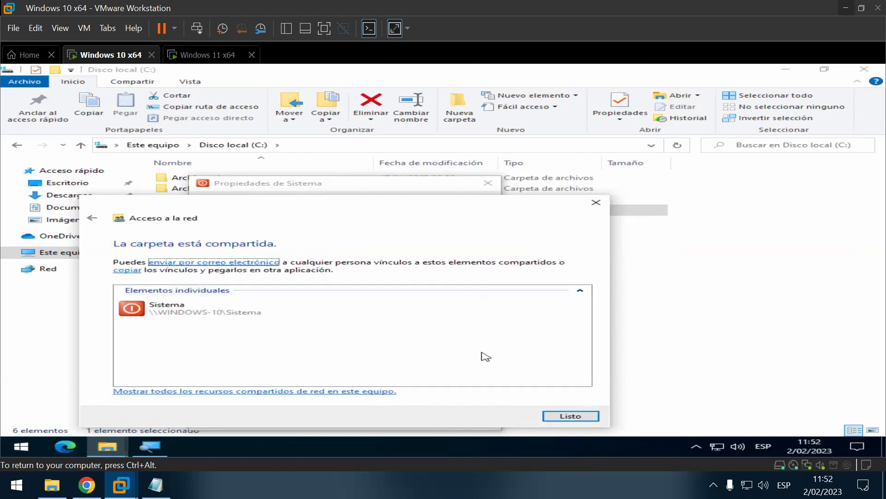
left_click(561, 419)
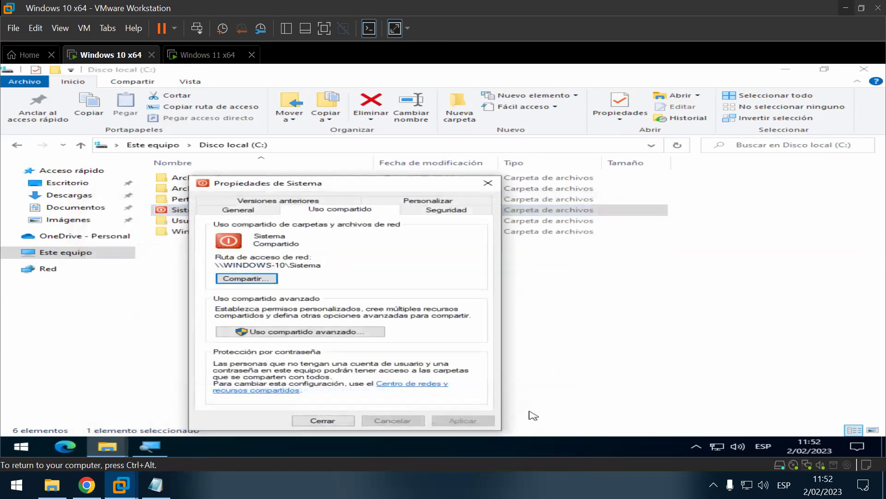
left_click(323, 421)
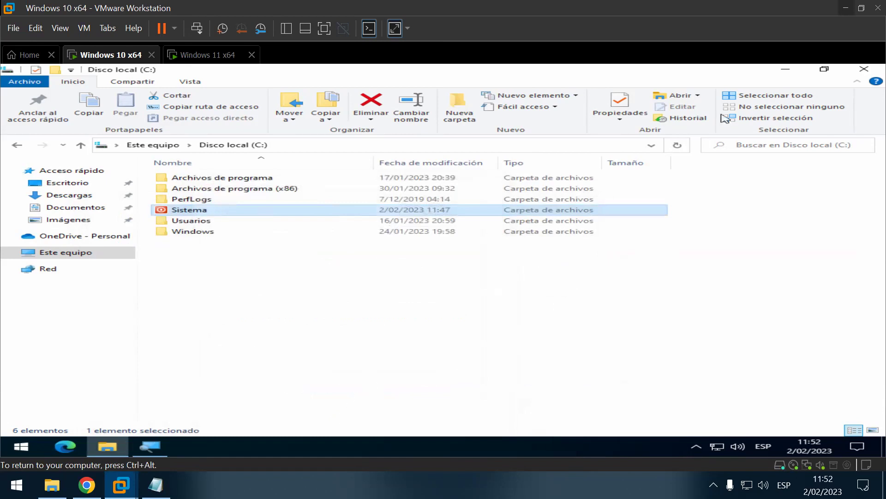
Step: Close the C: drive window and enter \\172.16.36.128 in the Run prompt, then bring up the notes
left_click(864, 69)
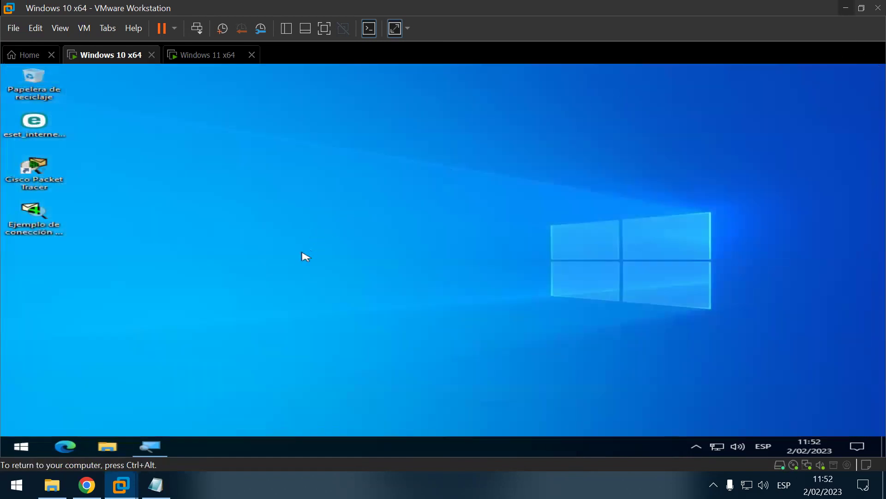
key("super+r")
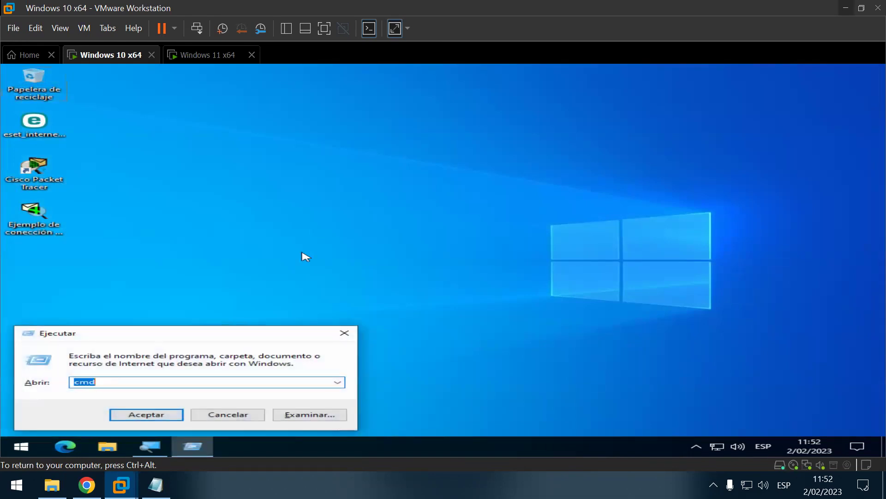
key("Down")
type("\\")
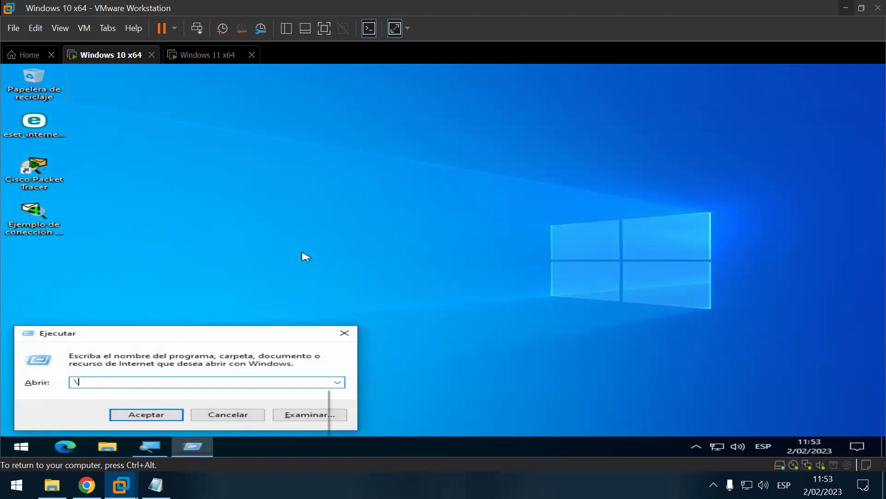
type("172.16.36.128")
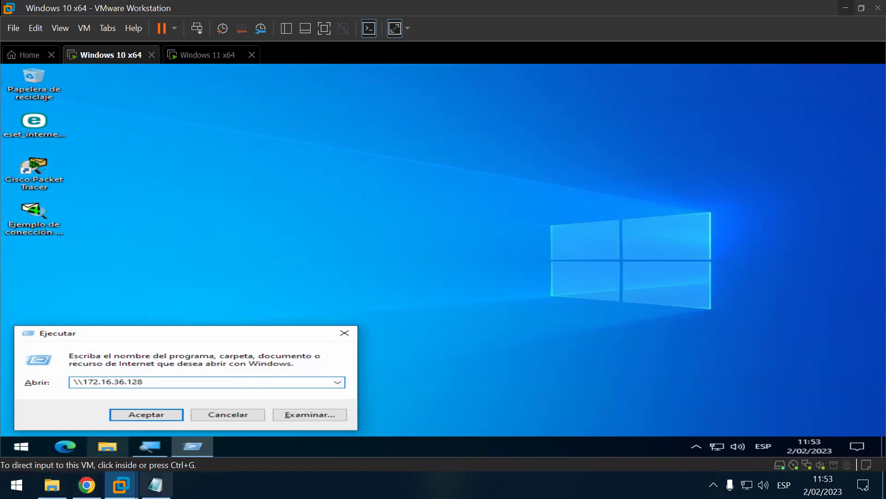
left_click(156, 485)
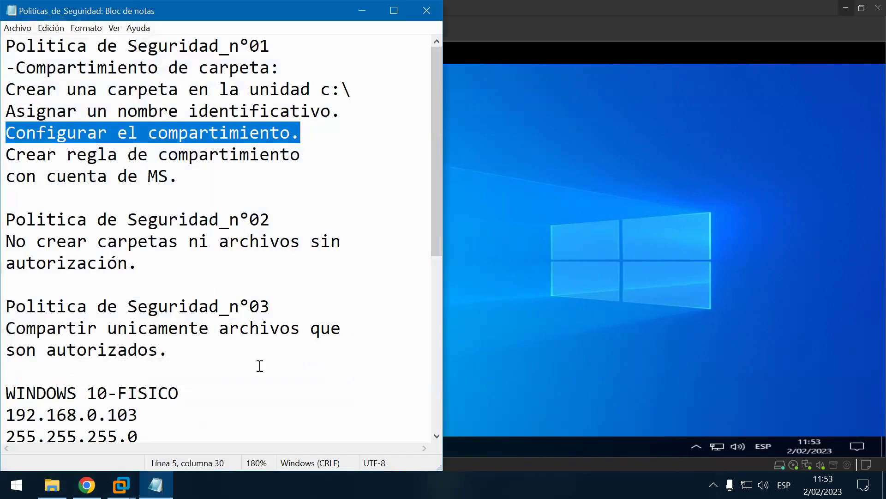
Step: Find the Windows 10 virtual PC's IP 172.16.36.128 in the notes and save them
scroll(260, 369, "down", 2)
scroll(255, 359, "down", 2)
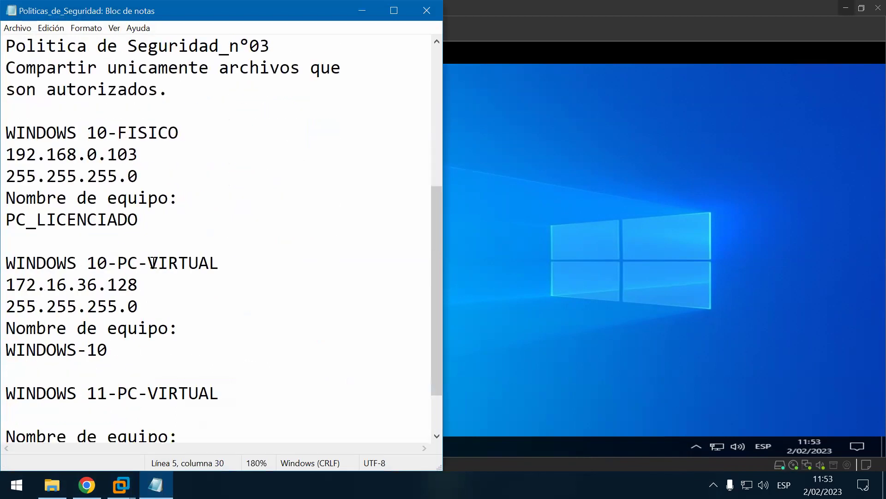
left_click_drag(230, 262, 153, 285)
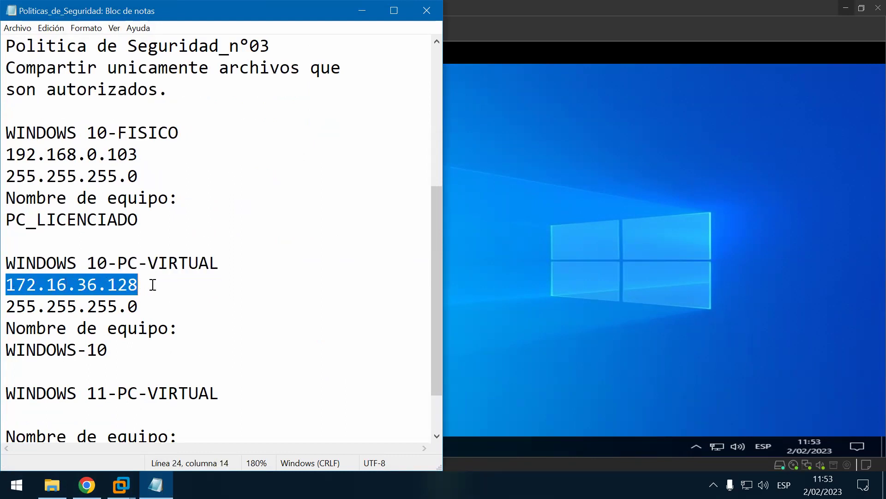
left_click(154, 285)
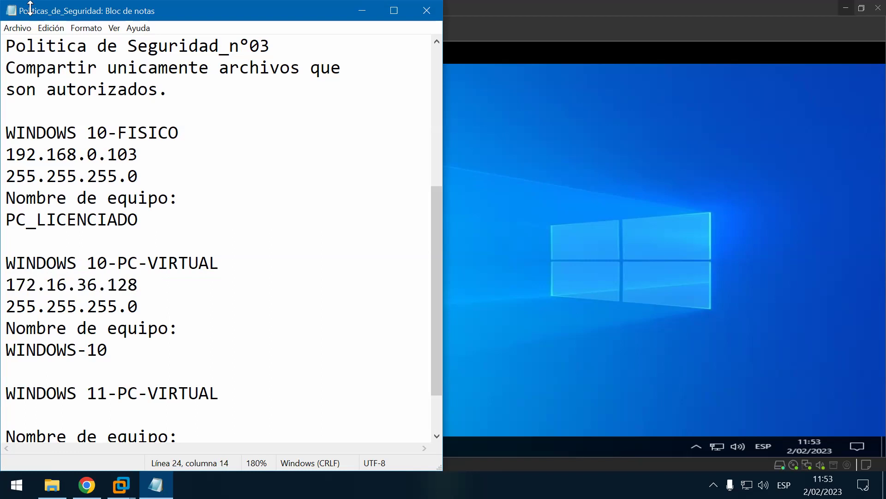
left_click(18, 28)
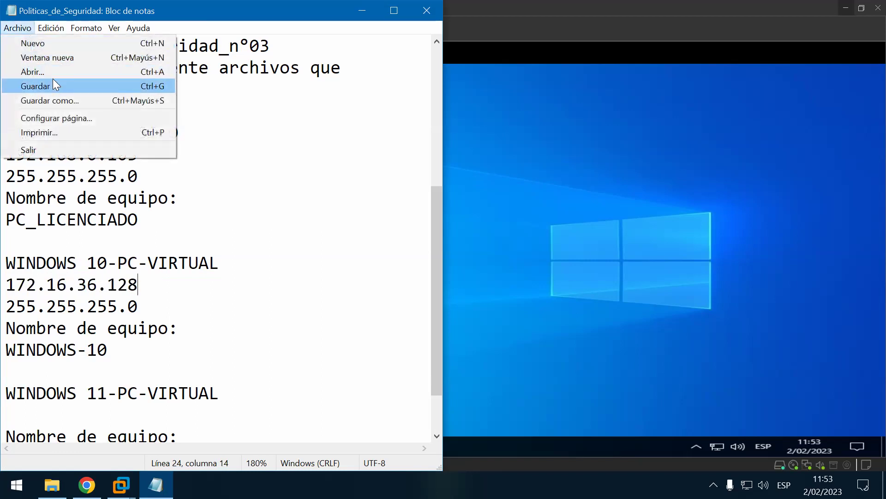
left_click(54, 85)
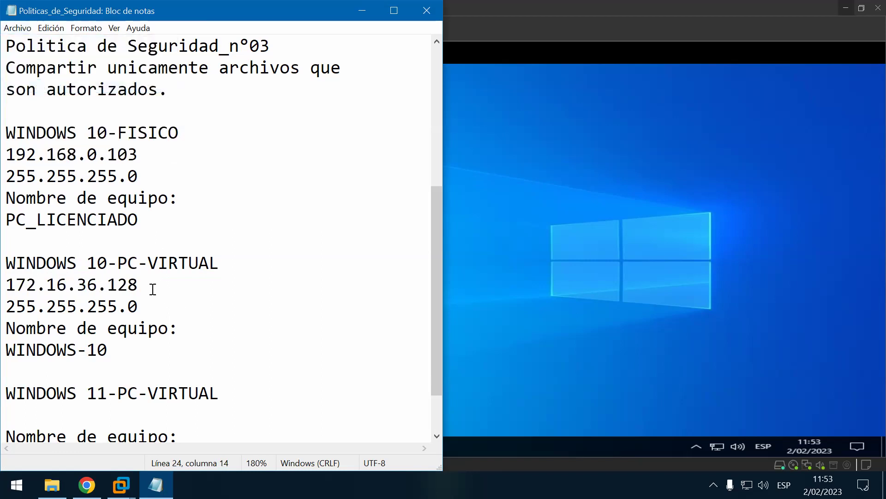
Step: Reselect the IP 172.16.36.128, then minimize Notepad to return to the VM
left_click_drag(153, 289, 8, 290)
left_click(157, 305)
left_click(361, 11)
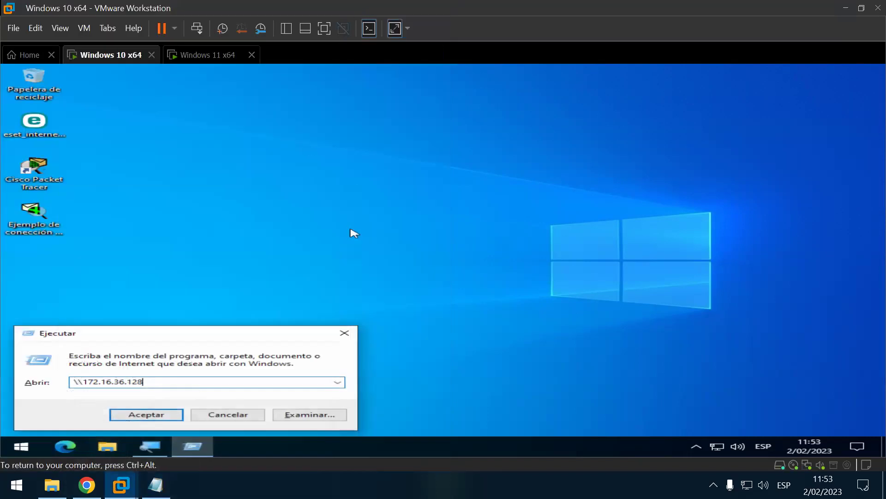
Step: Open \\172.16.36.128 from the Run dialog, refresh the VM desktop and show hidden tray icons
left_click(180, 418)
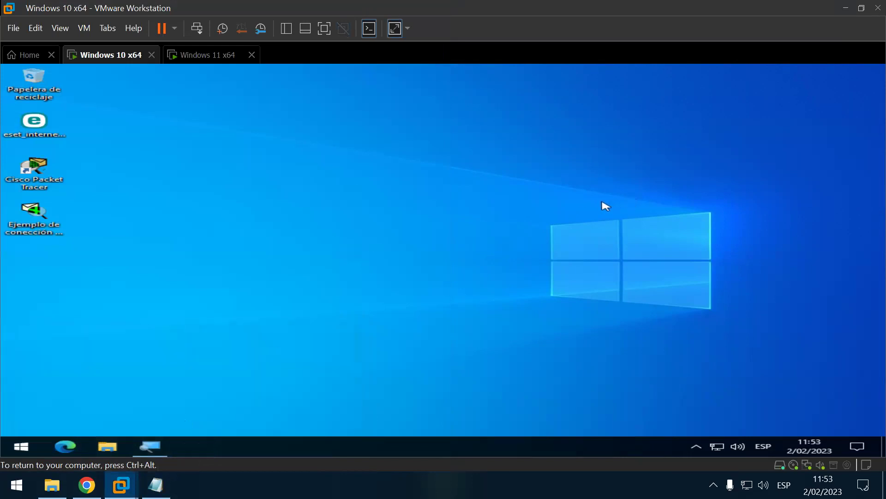
right_click(725, 196)
left_click(728, 185)
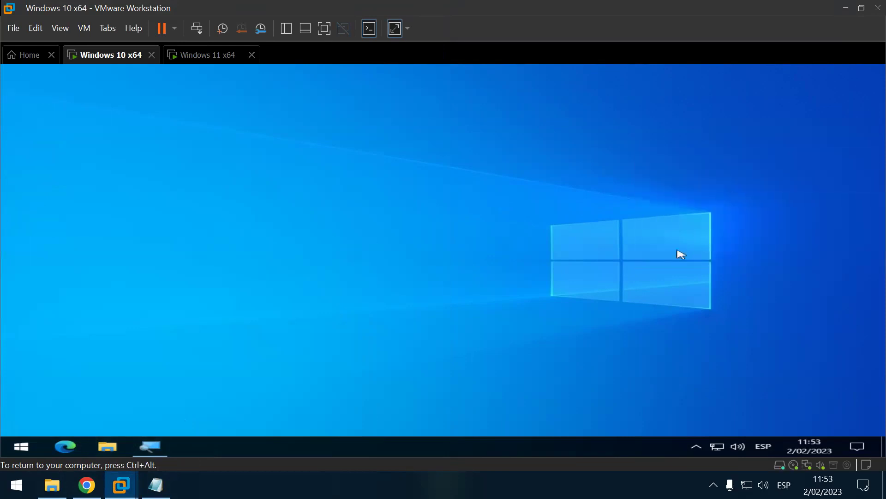
left_click(696, 447)
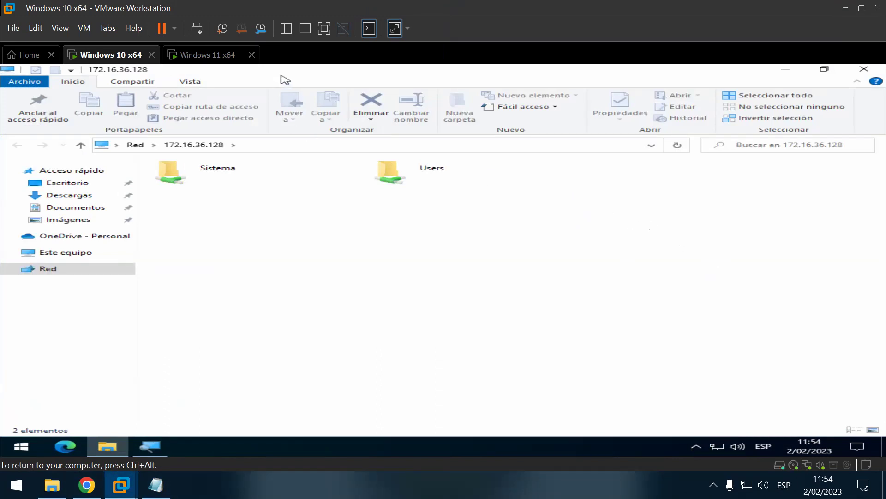
Step: Shrink the network window, open the shared Sistema folder, and refresh the VM desktop
left_click_drag(284, 75, 432, 97)
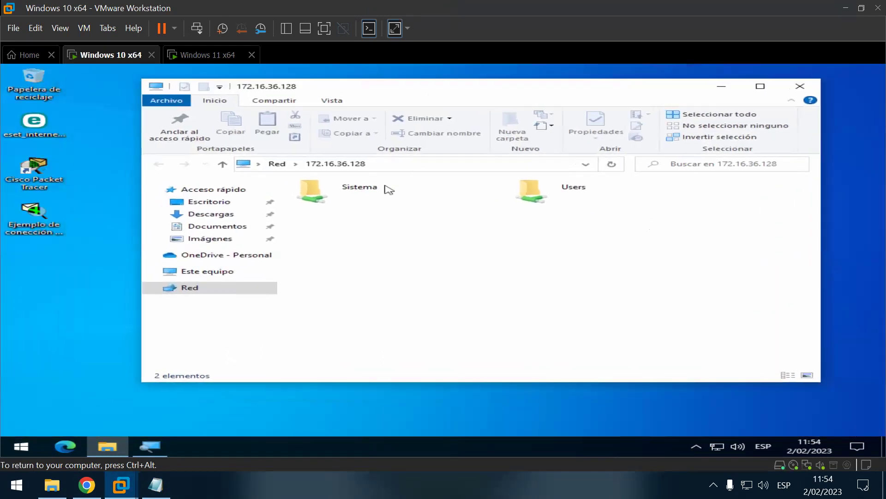
double_click(365, 205)
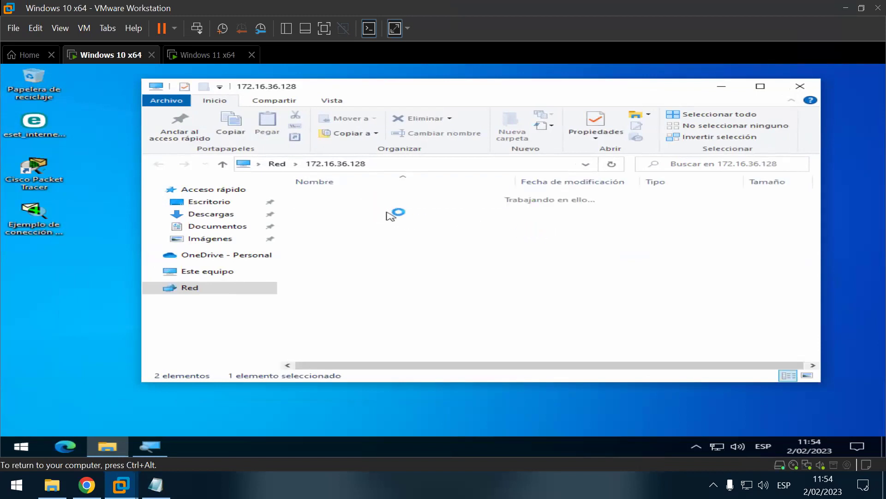
right_click(103, 228)
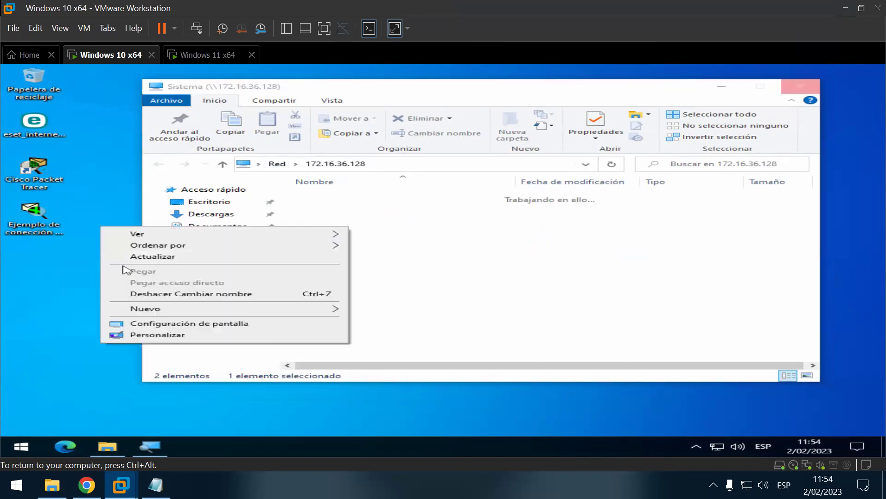
left_click(174, 260)
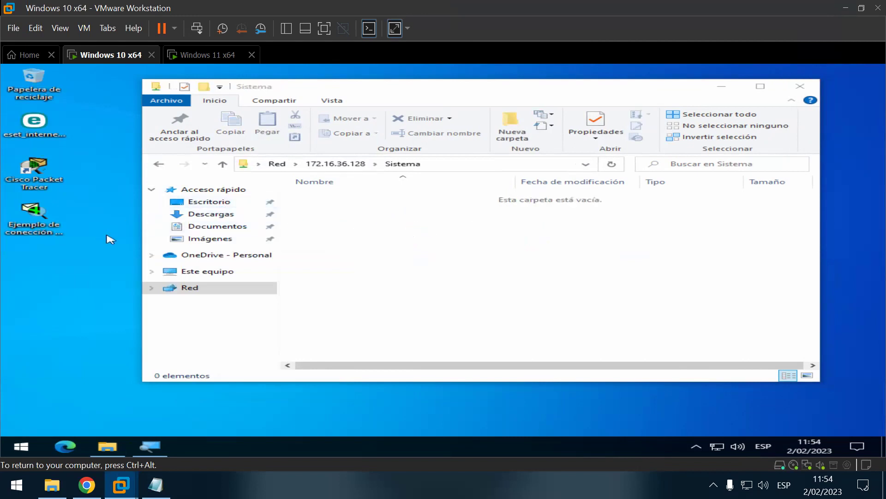
Step: Copy the router connection example and eset installer into Sistema, then close it and minimize VMware
left_click_drag(41, 219, 360, 217)
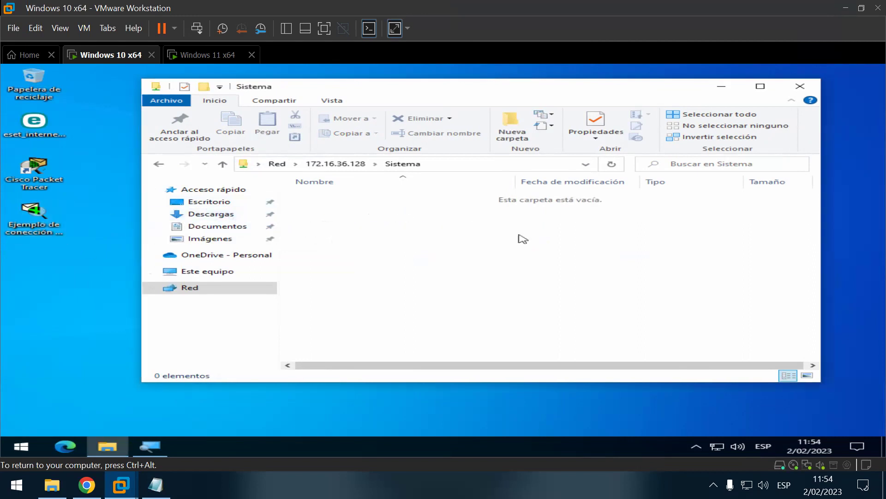
left_click_drag(39, 131, 418, 248)
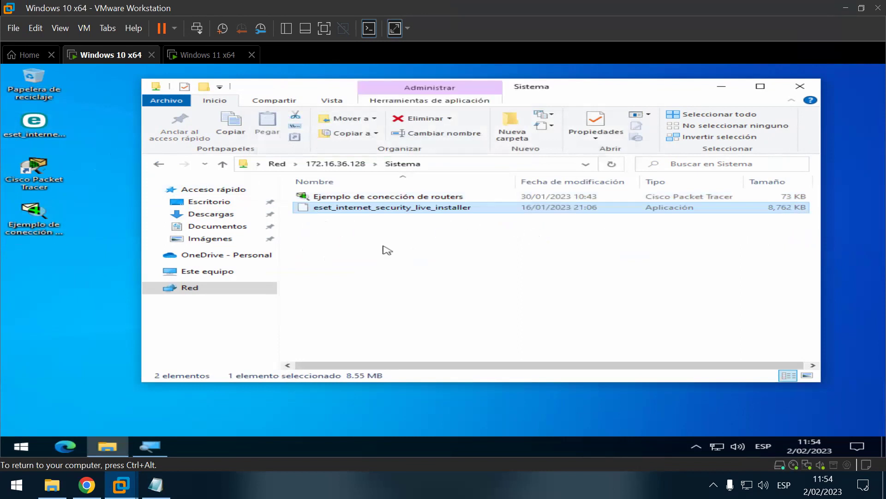
right_click(92, 165)
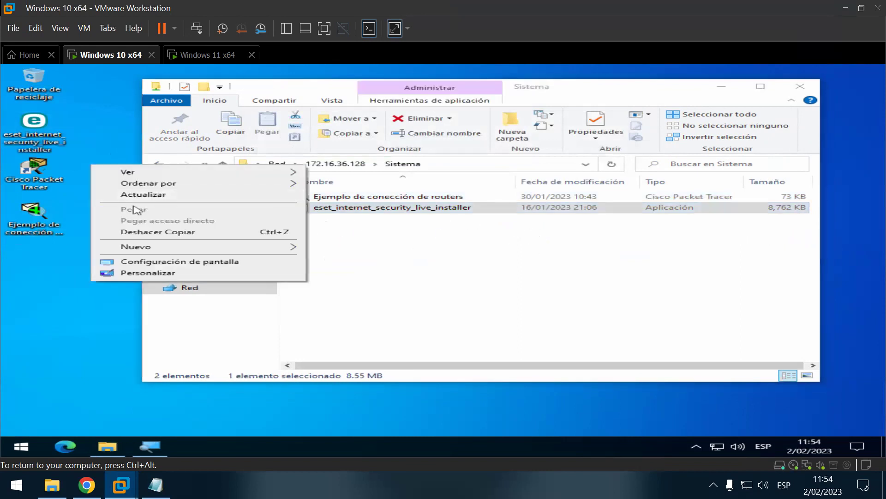
key("Escape")
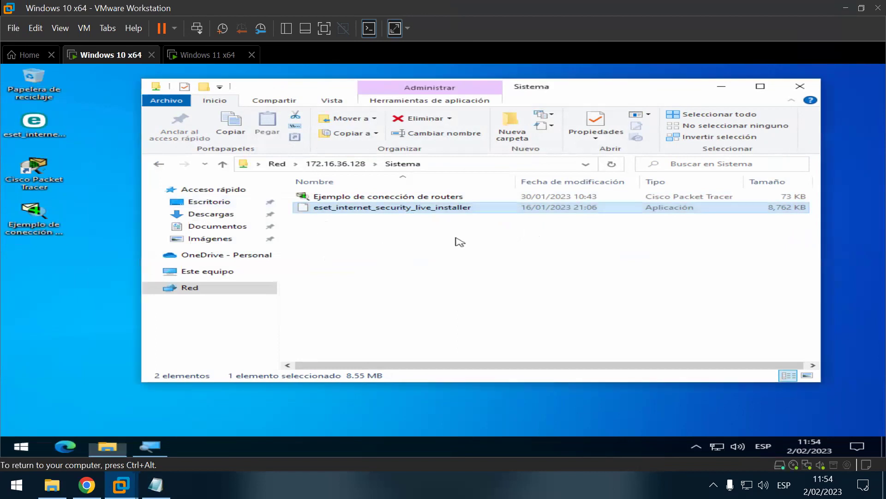
right_click(456, 239)
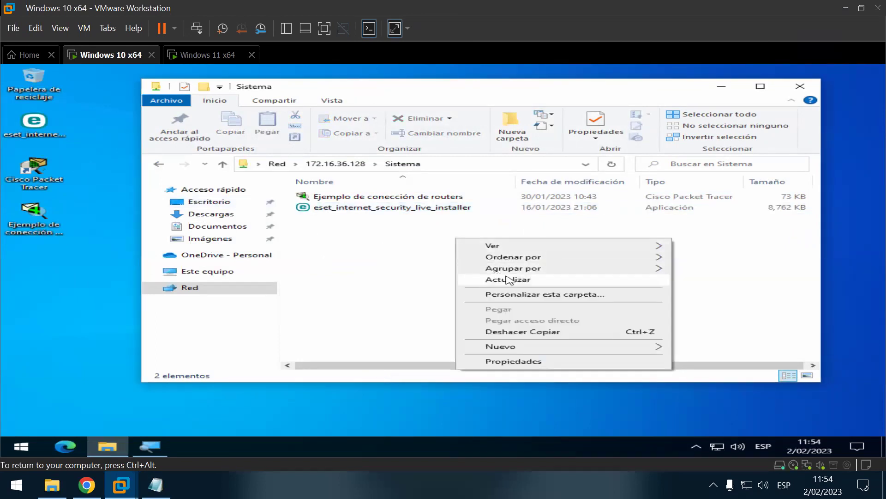
left_click(509, 279)
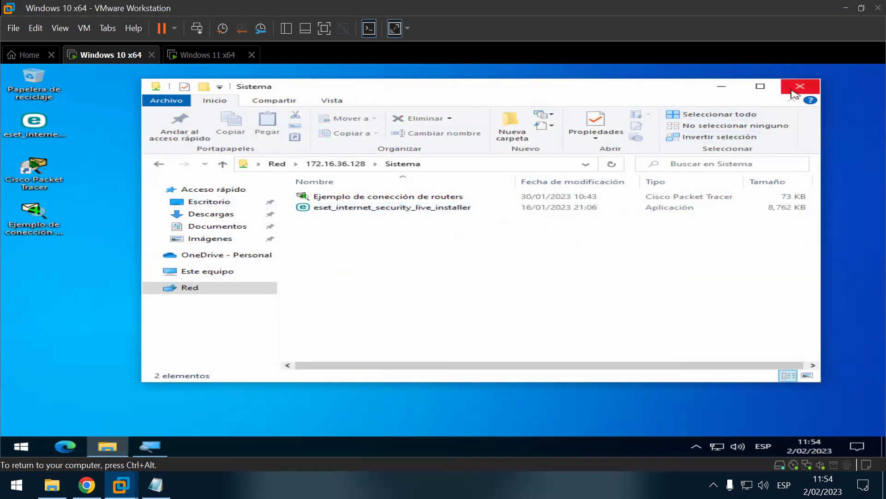
left_click(801, 86)
left_click(846, 8)
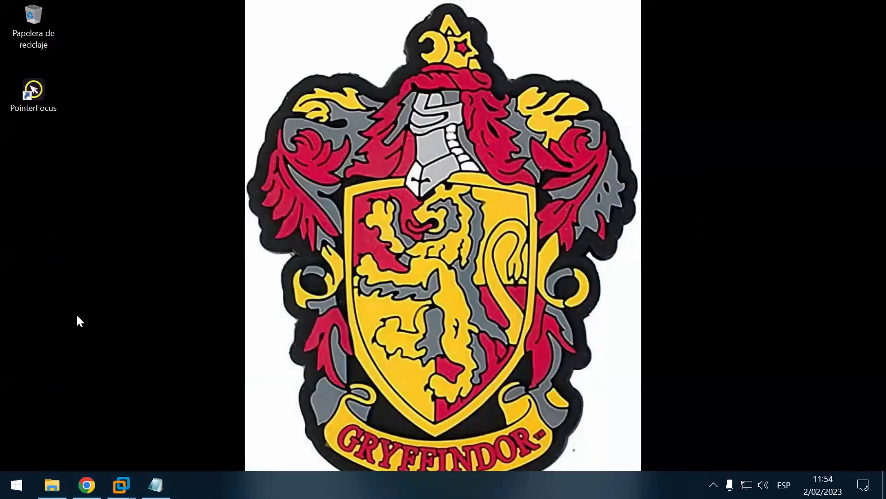
Step: Run \\192.168.0.103, open the empty Compartir share, and switch to the SESION_05 window
key("super+r")
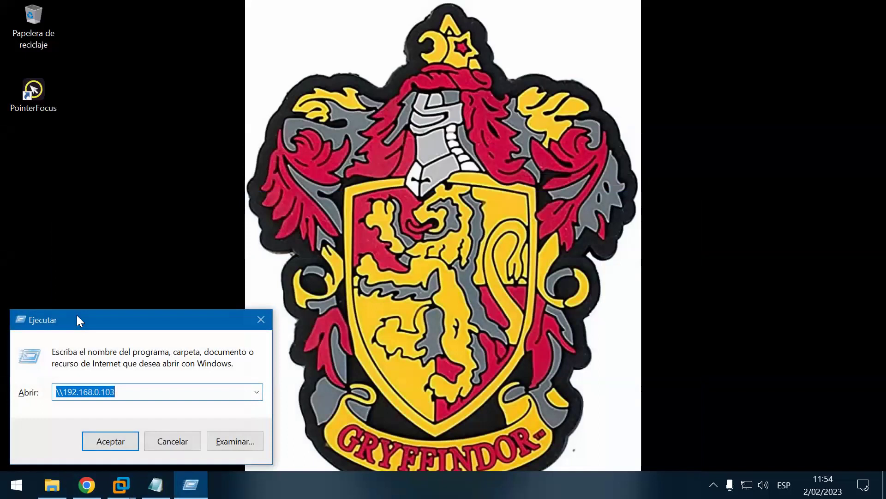
key("Return")
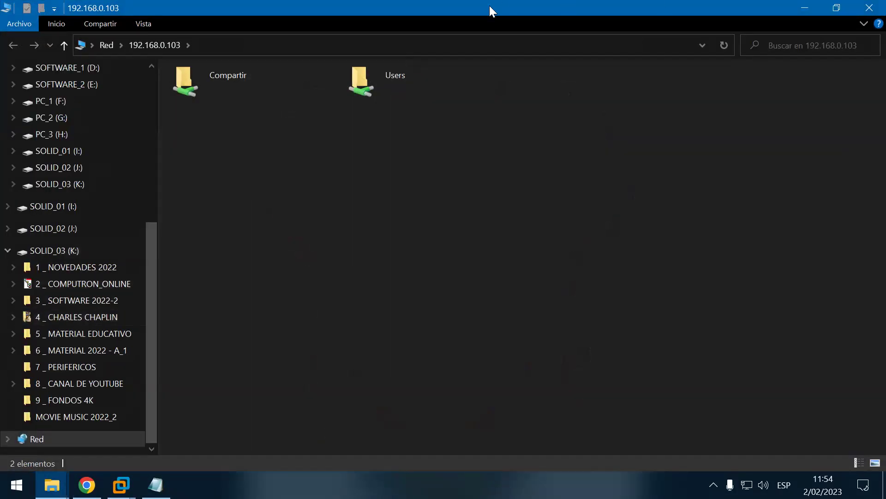
double_click(394, 9)
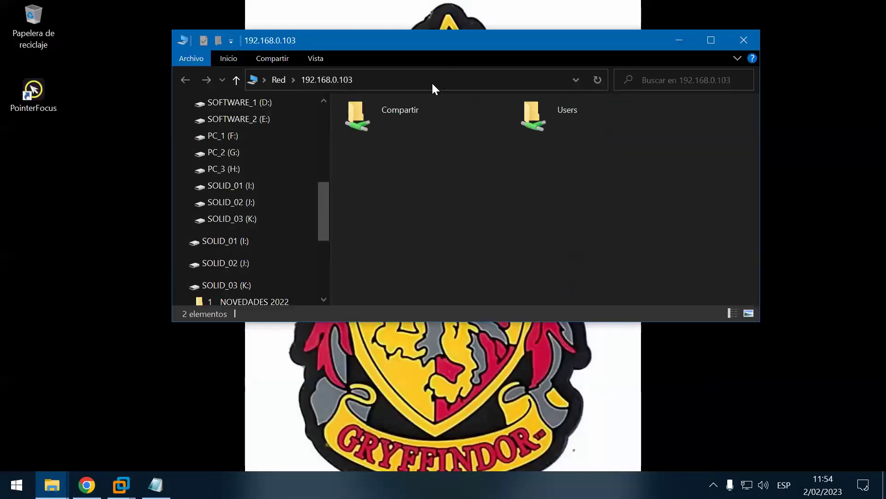
double_click(406, 106)
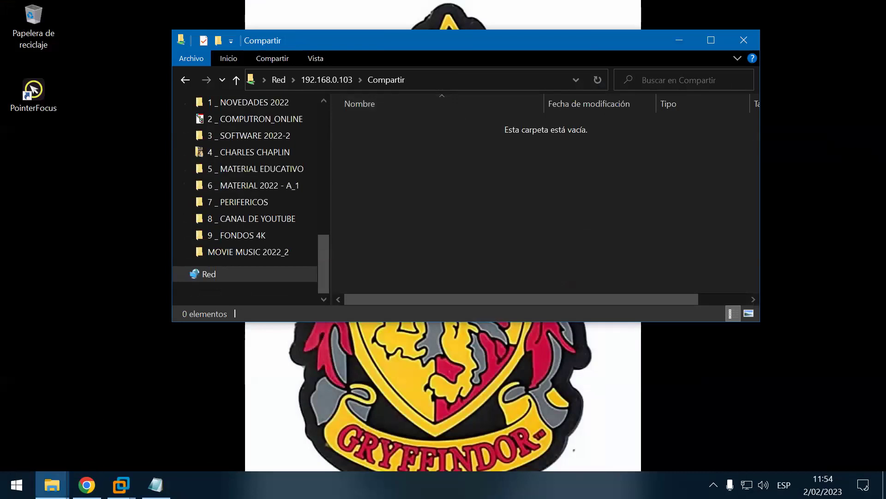
left_click(146, 238)
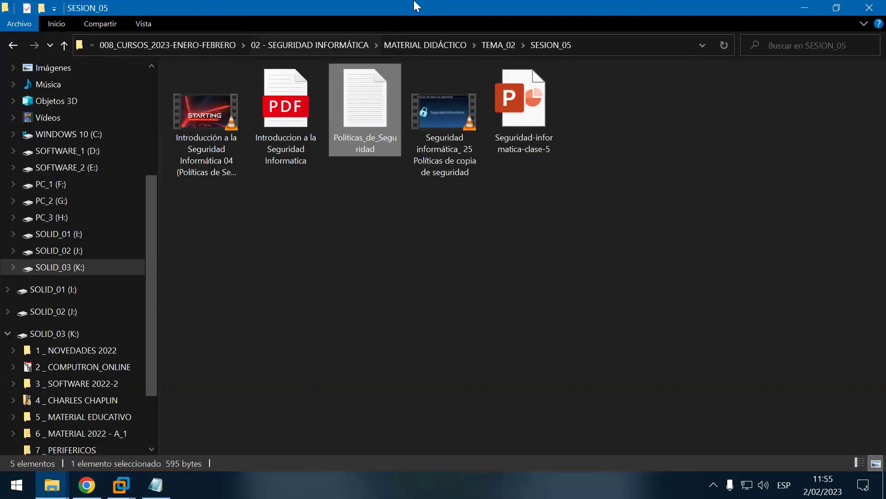
Step: Snap SESION_05 and Compartir side by side and copy the Políticas de Seguridad video into Compartir
left_click_drag(387, 13, 1, 55)
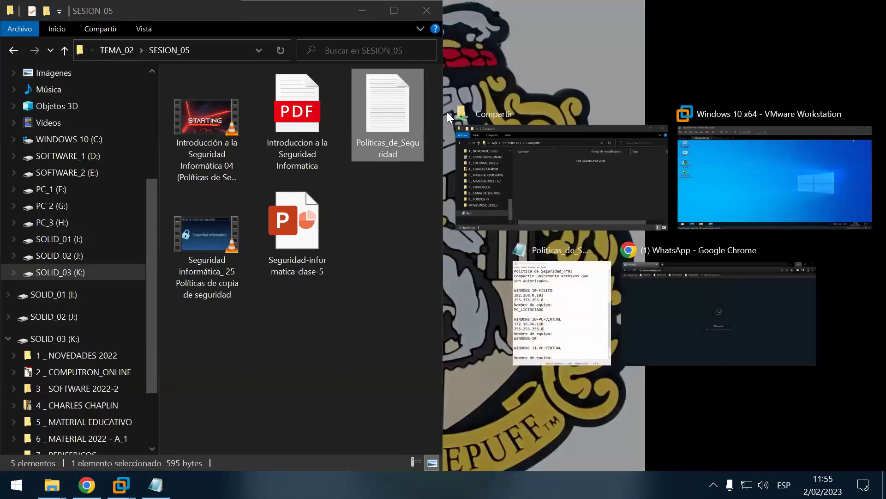
left_click(508, 143)
left_click_drag(206, 119, 780, 131)
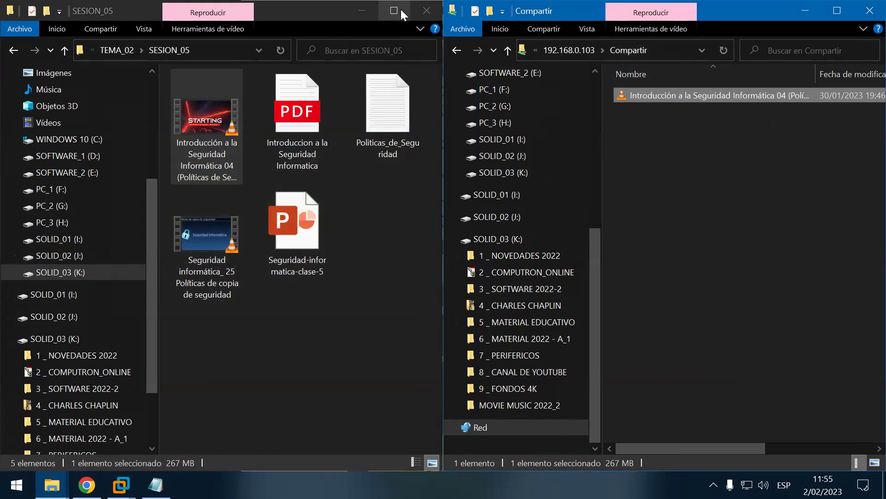
Step: Maximize Compartir, auto-fit its Nombre column to check the copied video, then close it
left_click(360, 9)
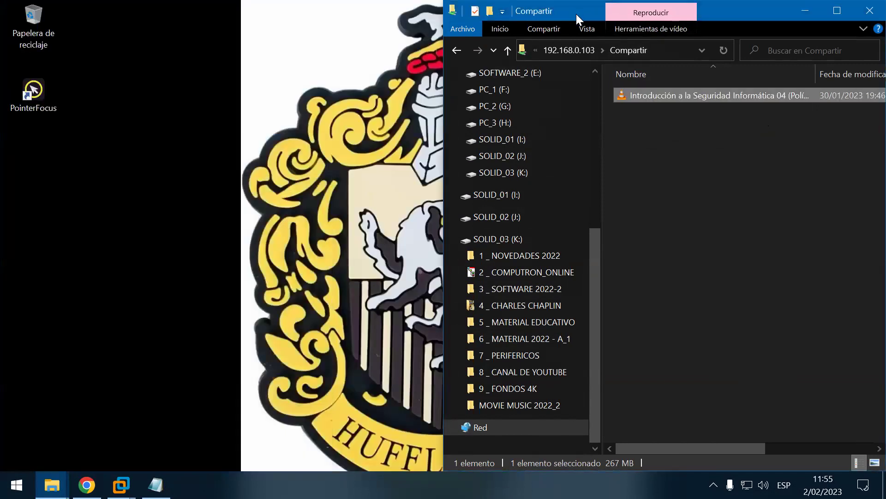
left_click_drag(577, 14, 298, 14)
left_click_drag(482, 1, 482, 0)
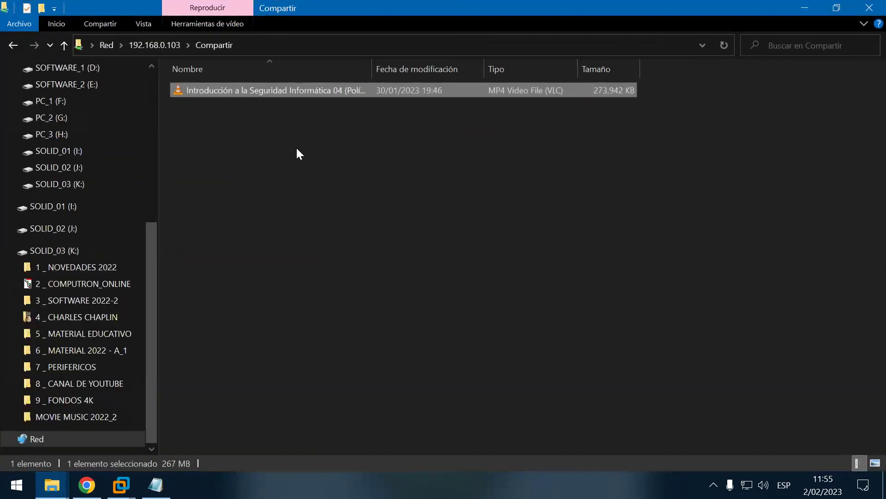
double_click(373, 70)
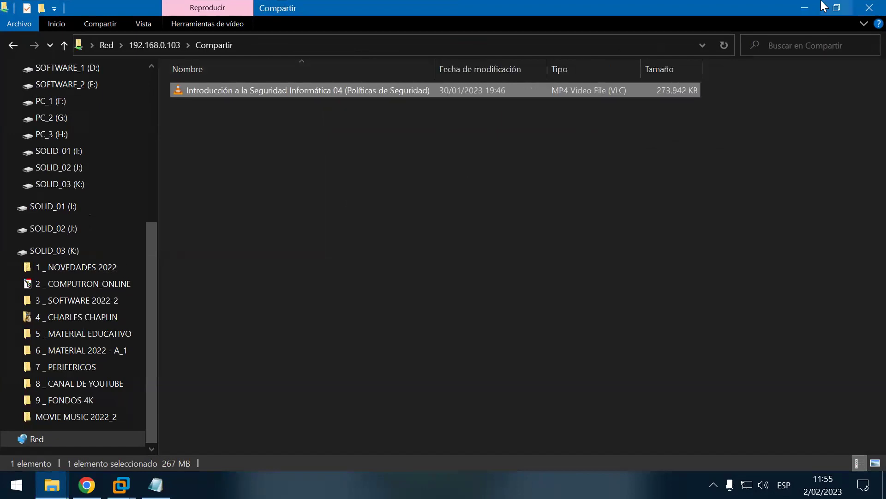
left_click(868, 7)
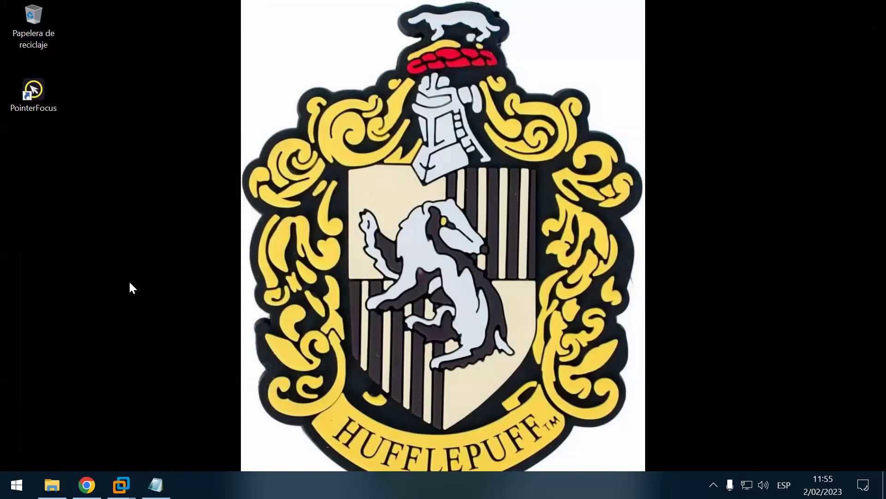
Step: In the Windows 10 VM, refresh the desktop and enter \\192.168.0.103 in the Run prompt
mouse_move(121, 485)
left_click(238, 382)
right_click(281, 158)
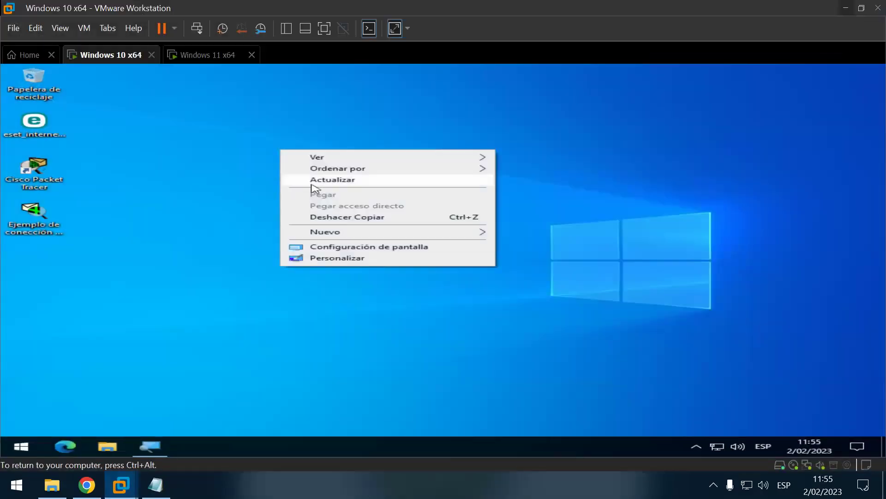
left_click(328, 187)
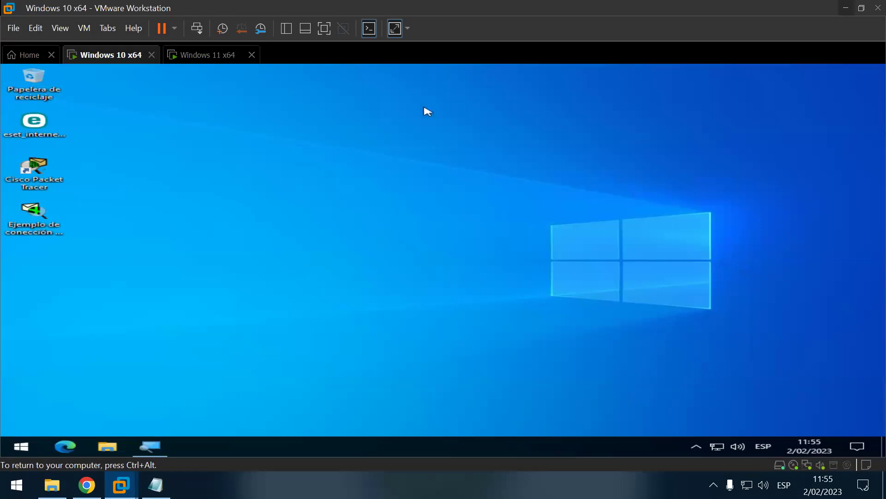
key("super+r")
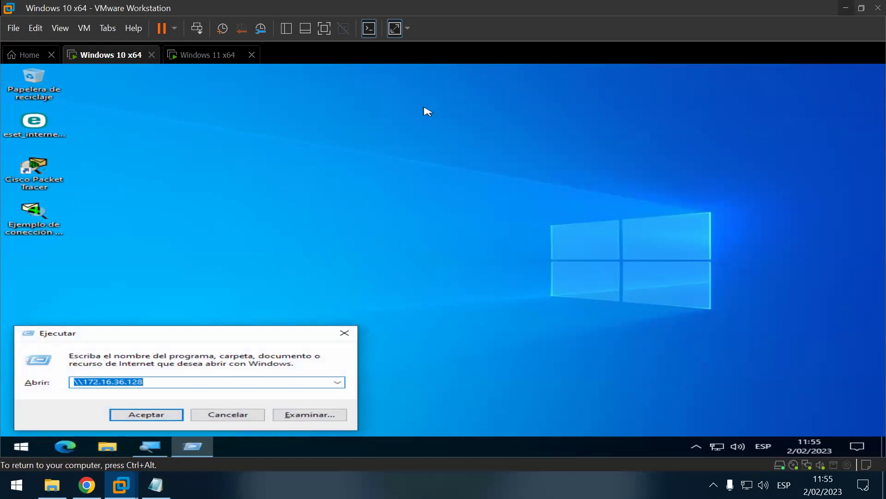
type("\\")
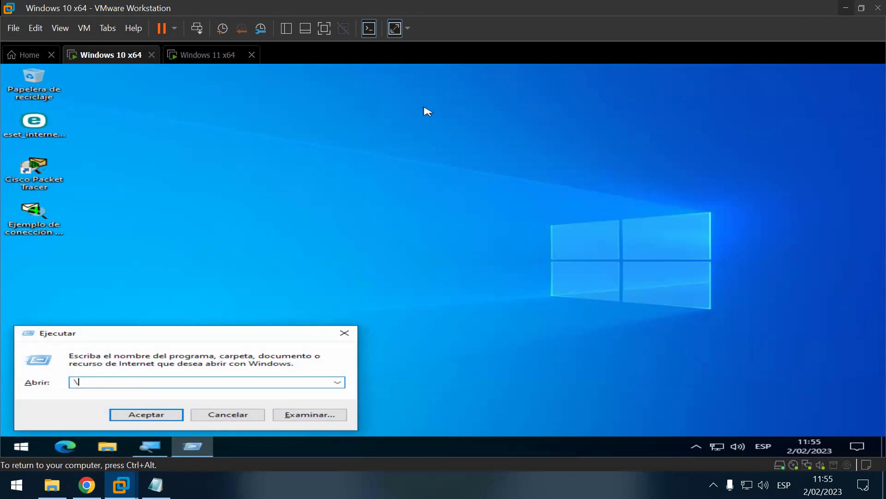
type("\\192.168.0.103")
Step: In the host notes, change the heading WINDOWS 10-FISICO to WINDOWS 10-FISICA
key("ctrl+alt")
mouse_move(193, 446)
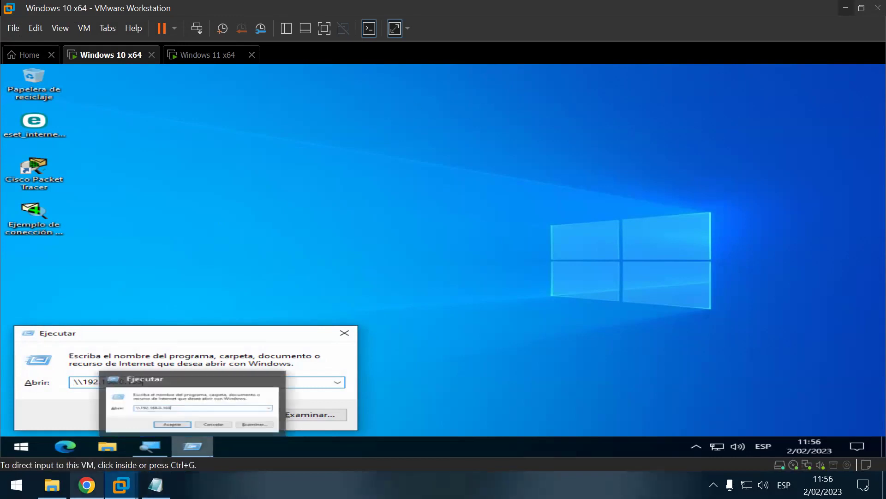
left_click(155, 484)
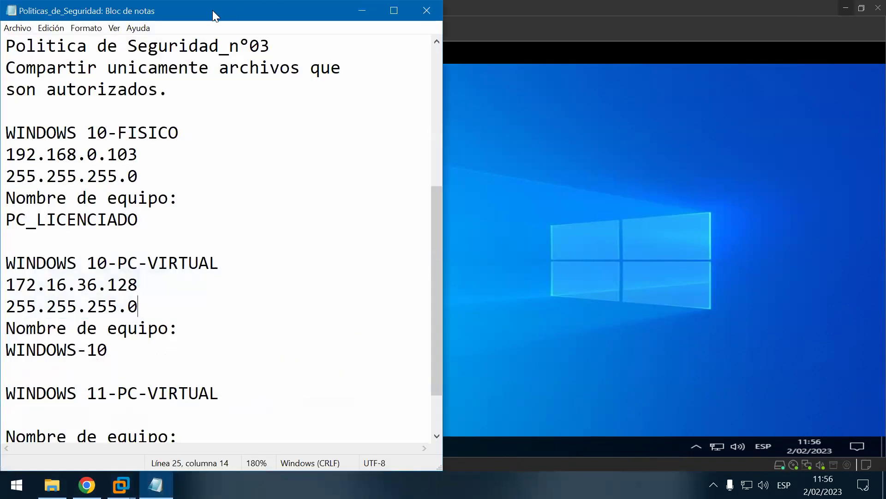
left_click_drag(212, 10, 694, 10)
scroll(683, 247, "down", 1)
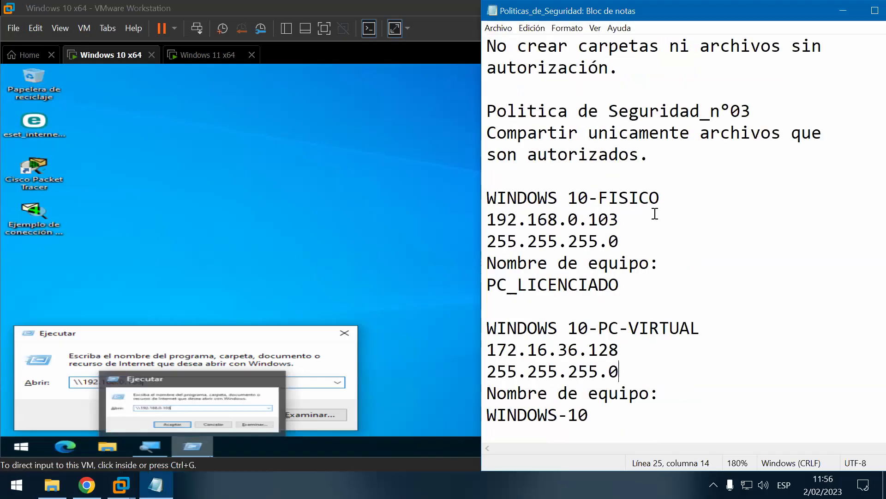
left_click(646, 220)
left_click(662, 199)
left_click_drag(650, 198, 664, 199)
type("A")
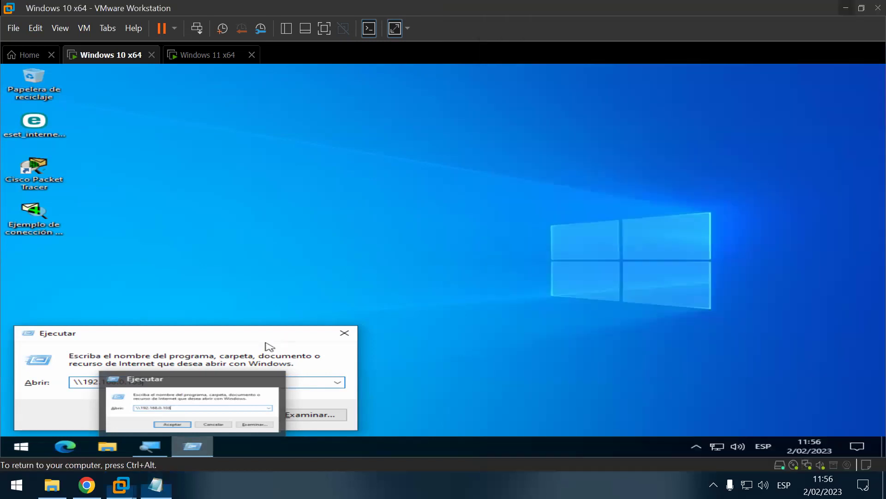
left_click(267, 346)
key("ctrl+alt")
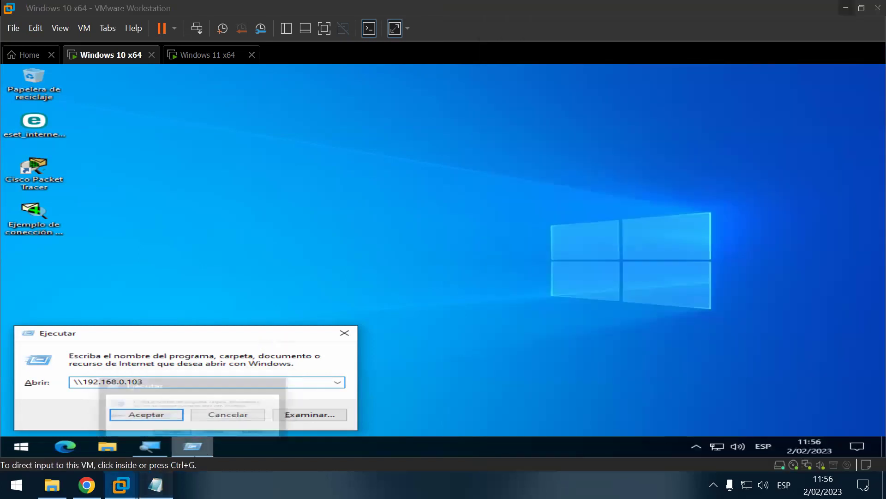
Step: With the notes beside the VM, confirm the Run prompt to open \\192.168.0.103
left_click(155, 485)
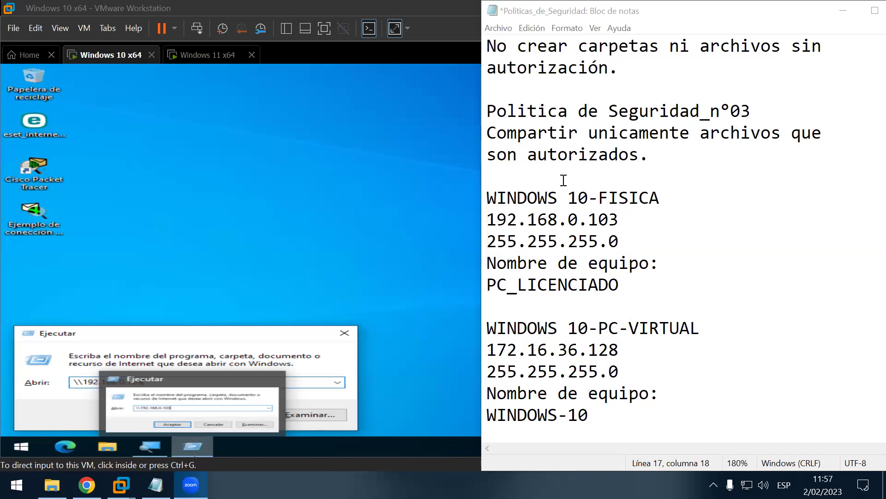
left_click(296, 167)
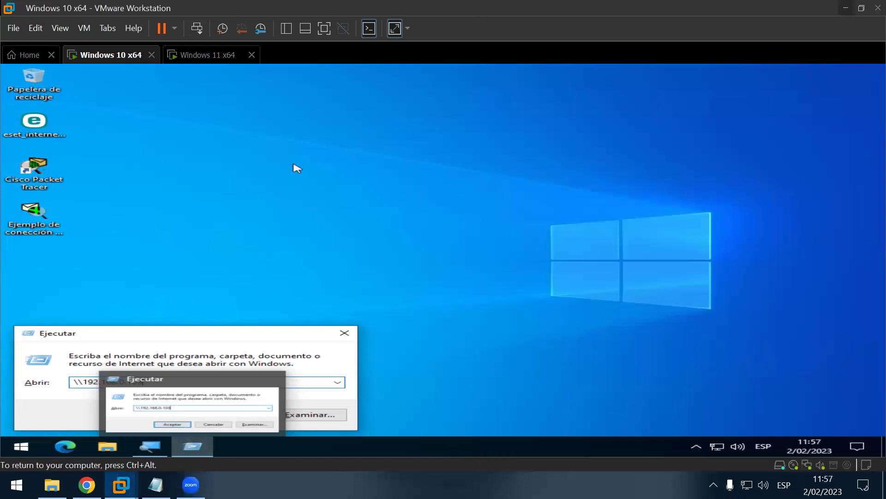
left_click(156, 415)
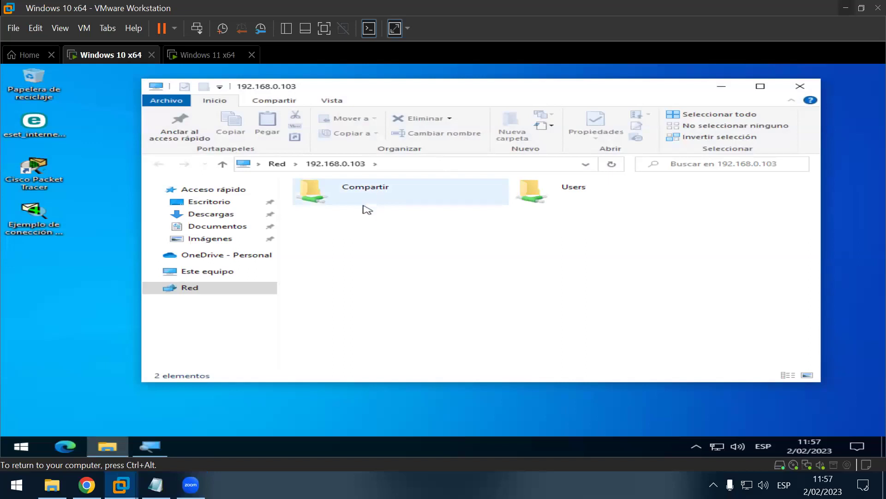
Step: Try opening the Compartir share from the VM and magnify the resulting access-denied error
left_click(350, 201)
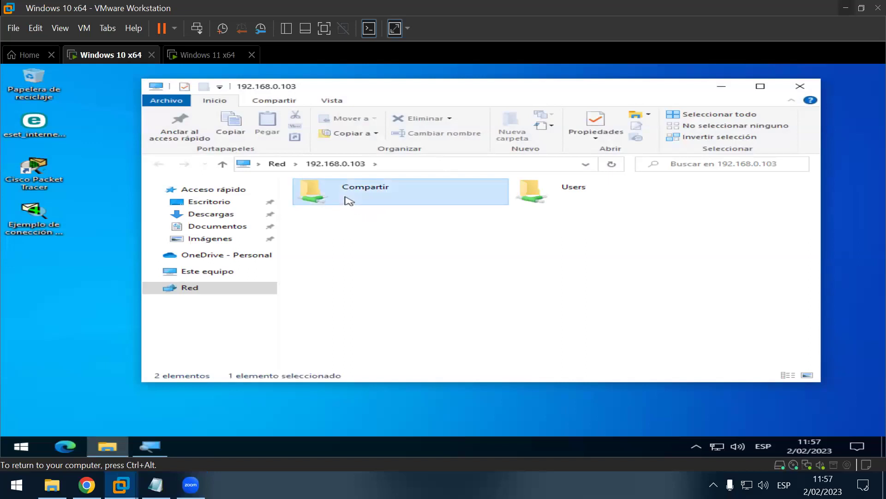
double_click(350, 201)
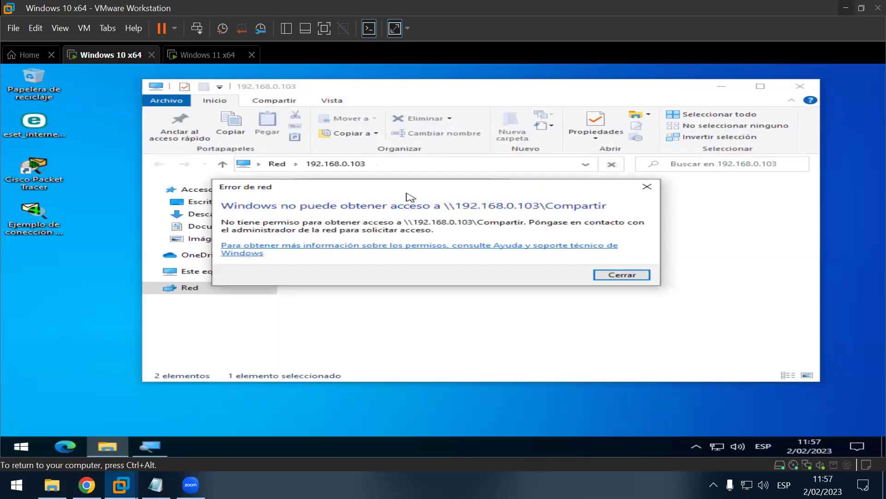
left_click_drag(430, 216, 482, 243)
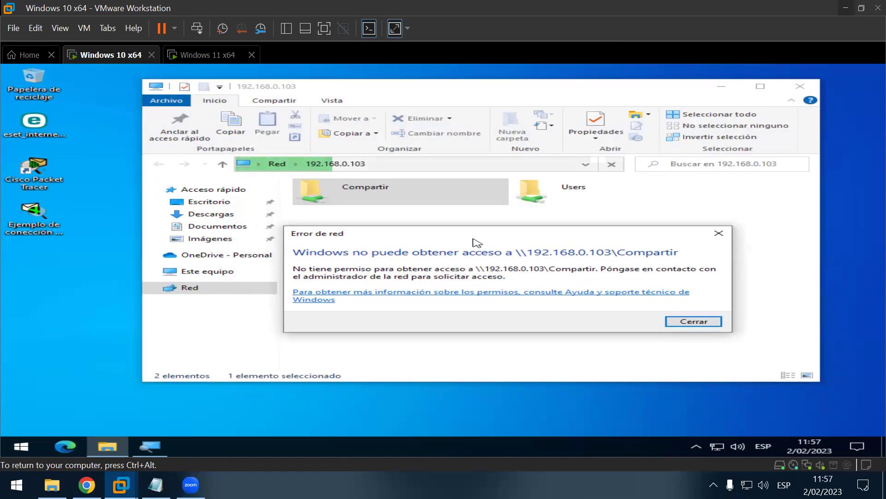
key("super+plus")
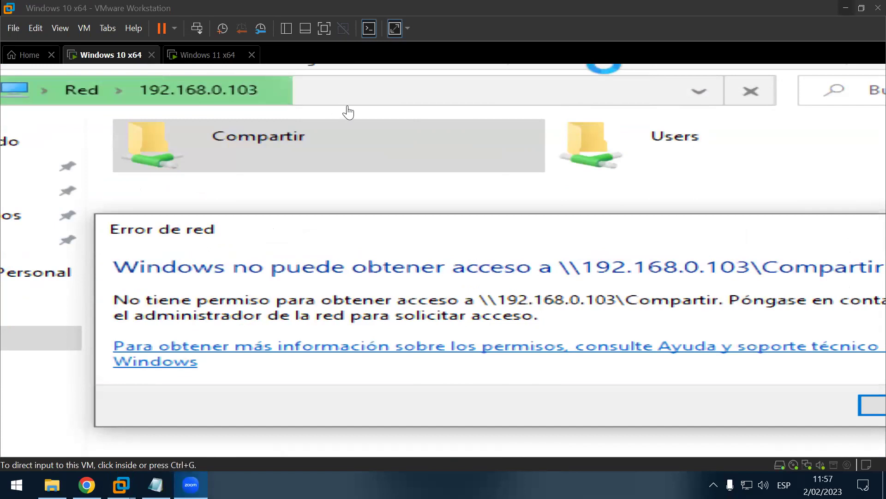
Step: Zoom back out to the full VM desktop and close the 'Error de red' message
left_click(367, 194)
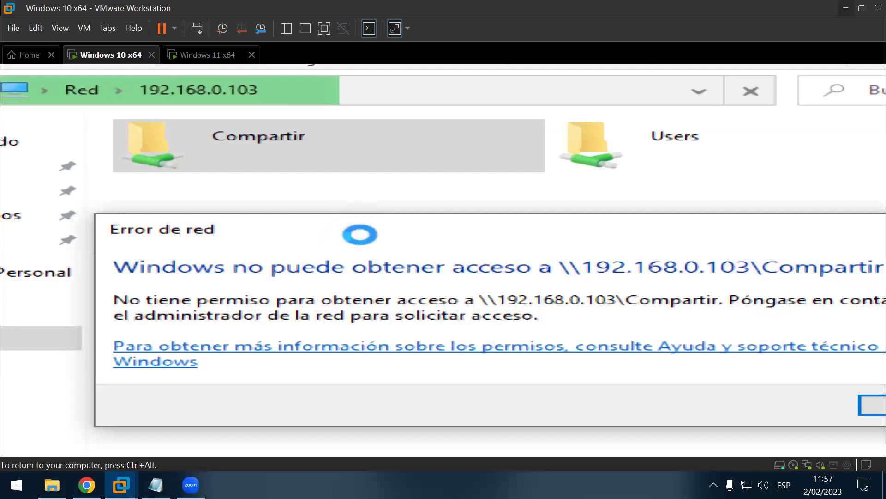
left_click_drag(356, 233, 361, 235)
key("super+Escape")
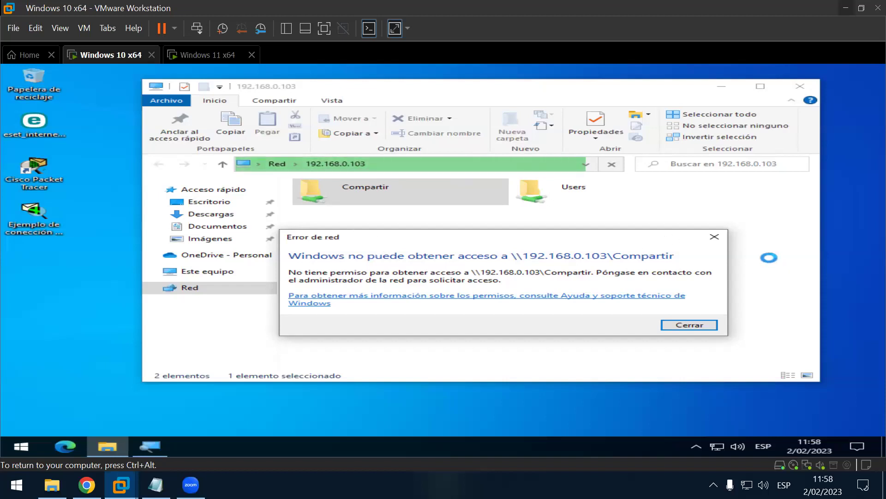
left_click(715, 237)
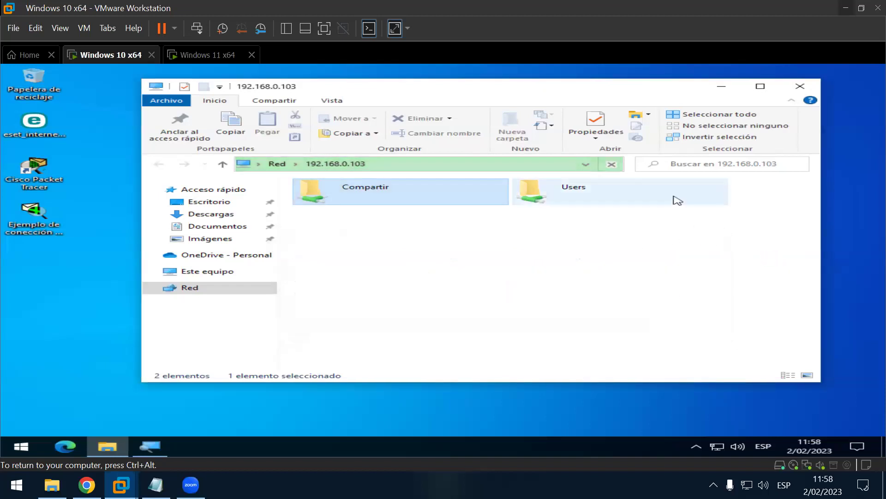
Step: Close the VM's folder window, then open \\172.16.36.128 from the host's Run box
left_click(800, 86)
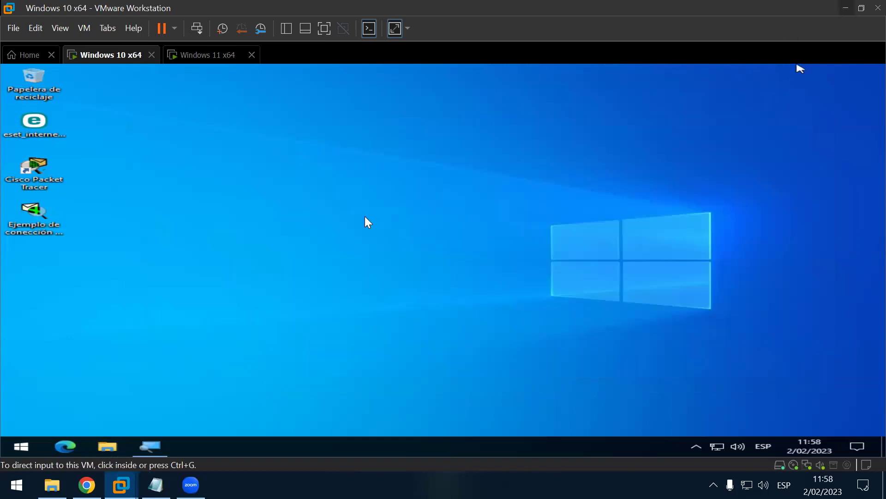
key("super+Down")
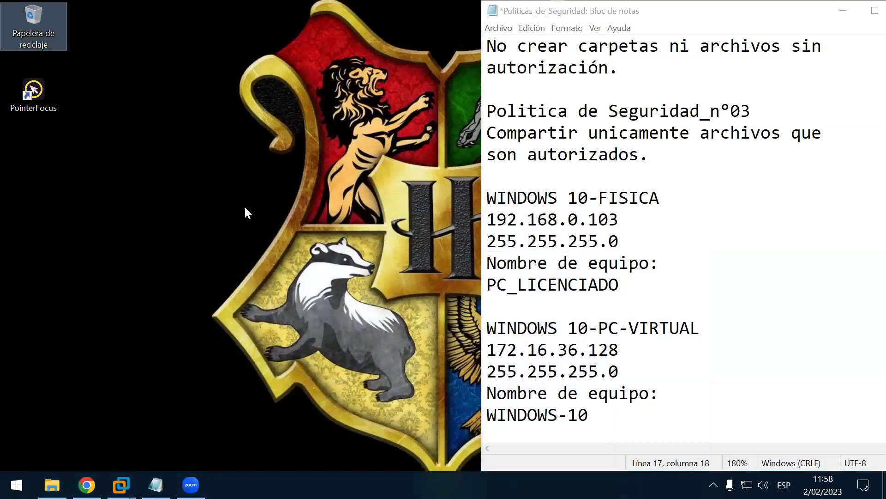
key("super+r")
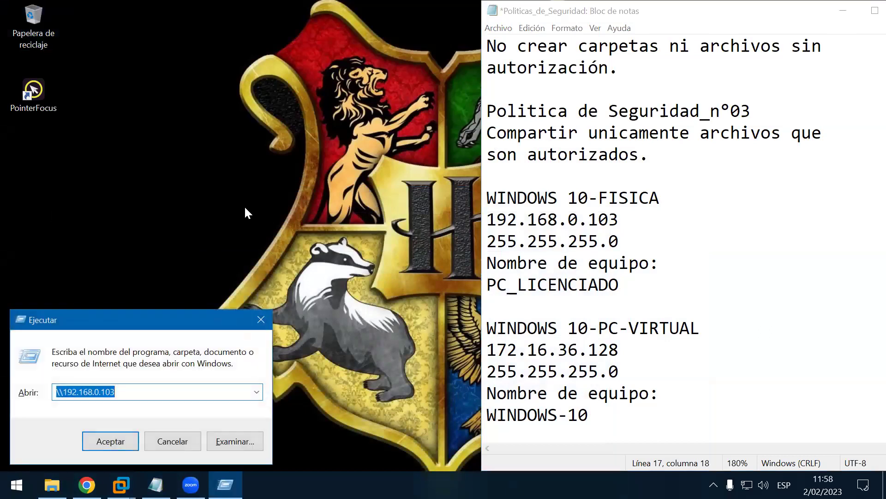
type("\\\\19")
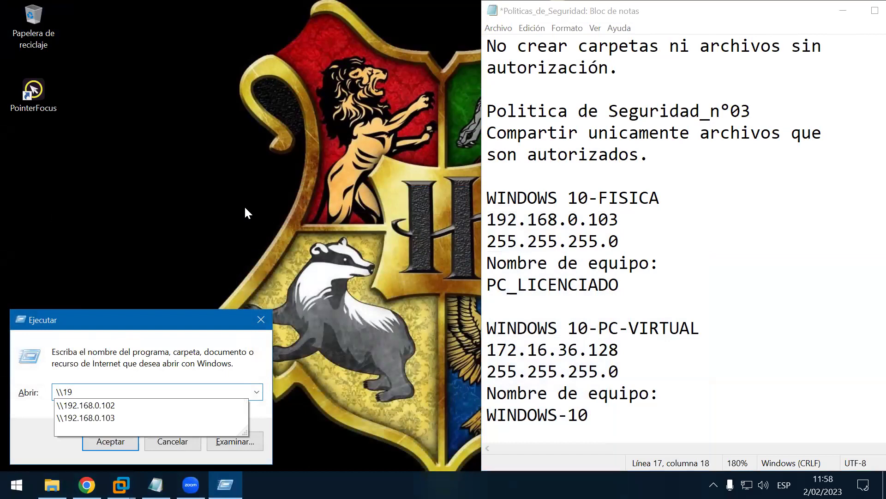
key("BackSpace")
type("72.1")
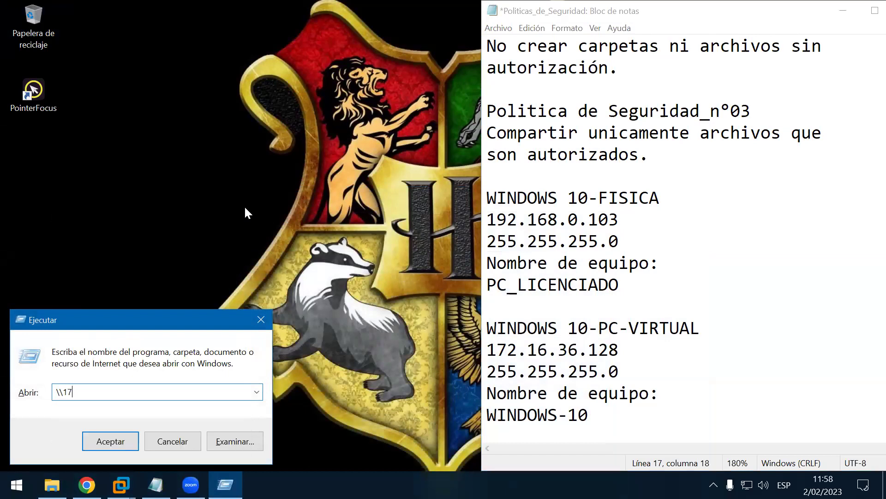
type("6.36.128")
key("Return")
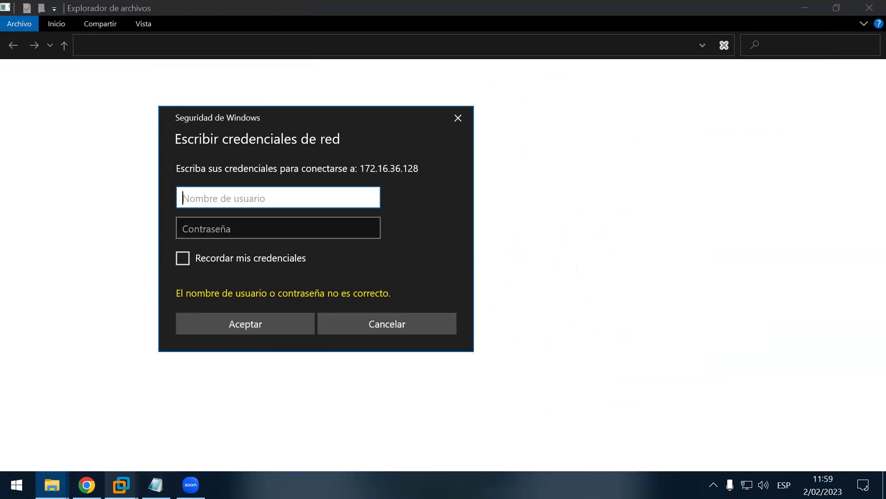
mouse_move(121, 485)
left_click(191, 374)
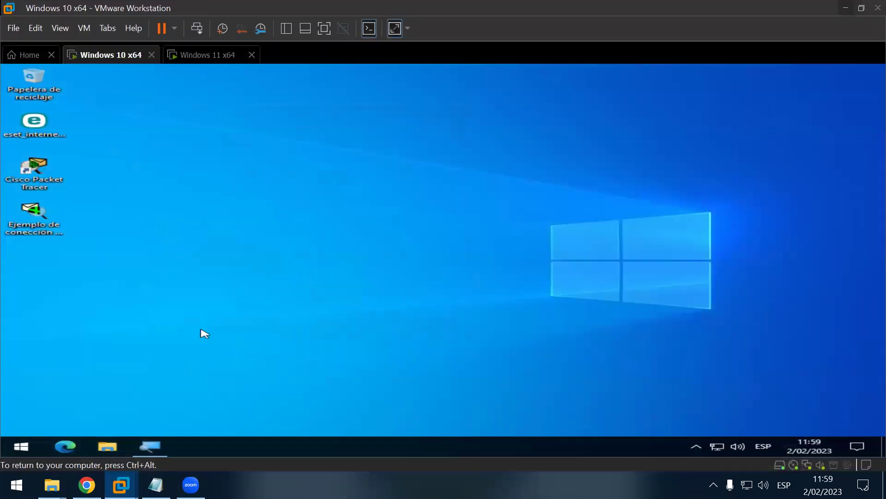
left_click(156, 484)
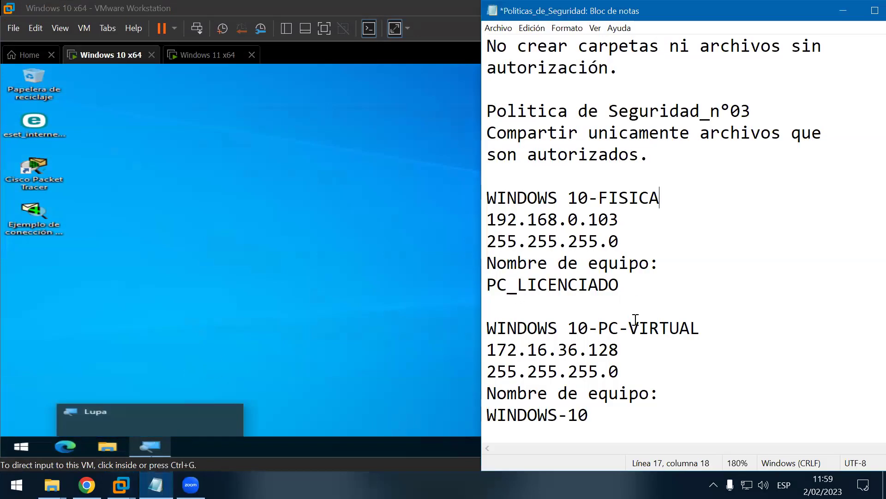
scroll(636, 319, "down", 1)
left_click_drag(599, 355, 476, 355)
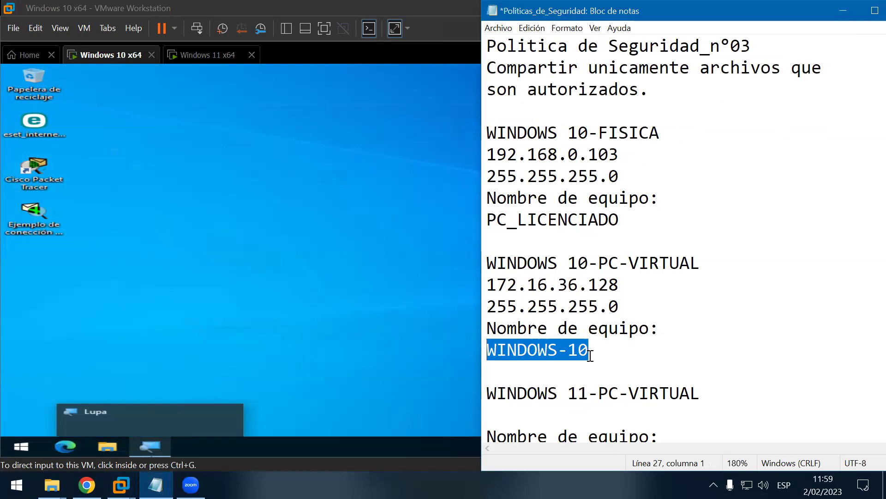
left_click(833, 21)
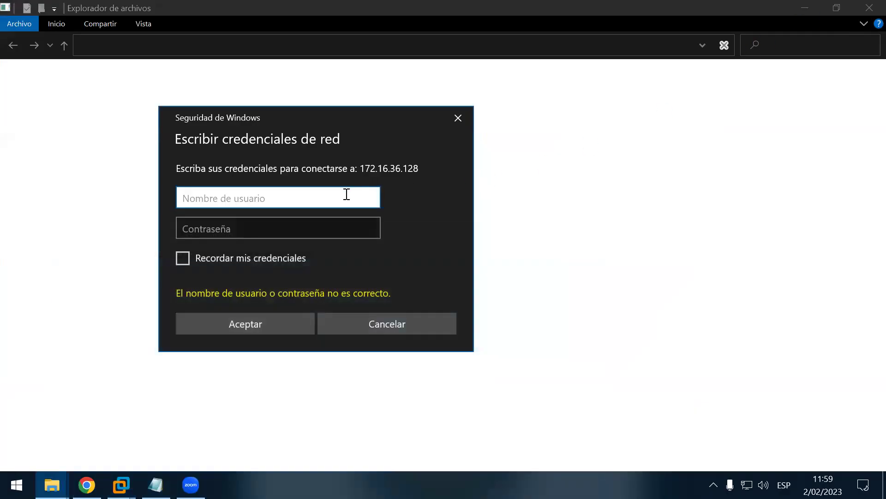
Step: Sign in to 172.16.36.128 by entering the VM's username in the credentials prompt
type("Windows-")
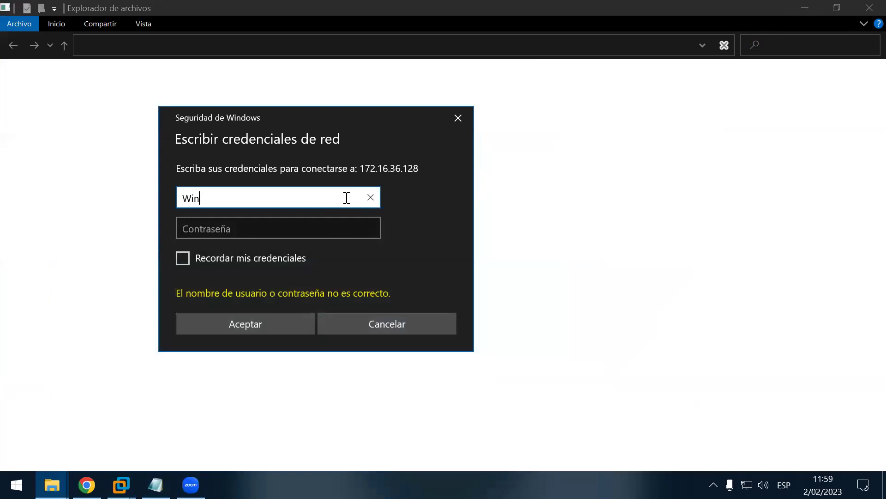
type("s")
key("BackSpace")
type("10")
key("Return")
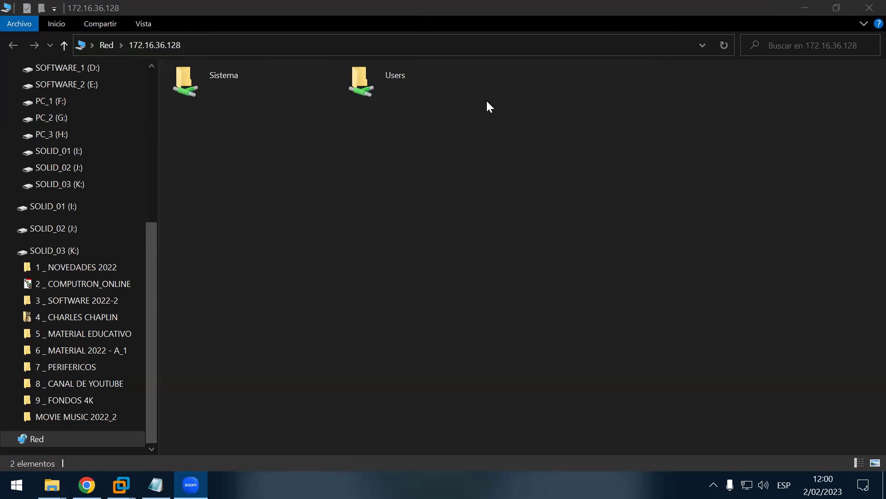
Step: Try opening the Sistema share and dismiss the access-denied error
left_click(258, 95)
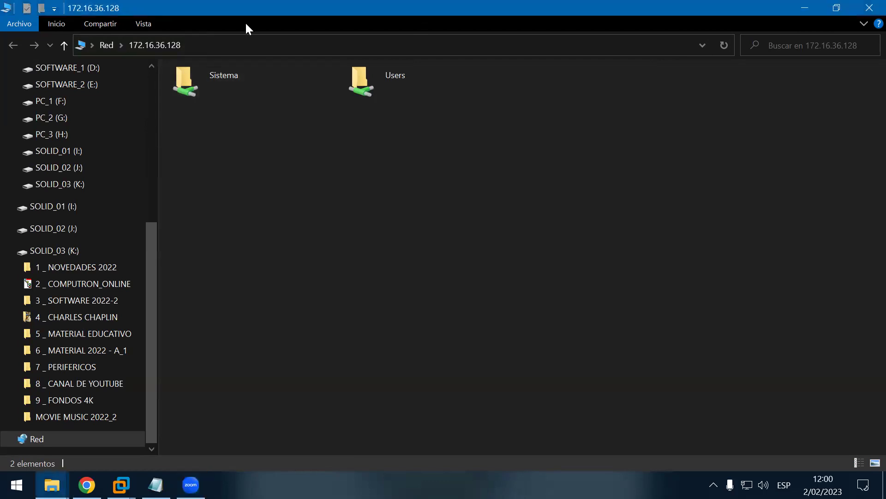
key("super+Down")
left_click(411, 135)
double_click(411, 138)
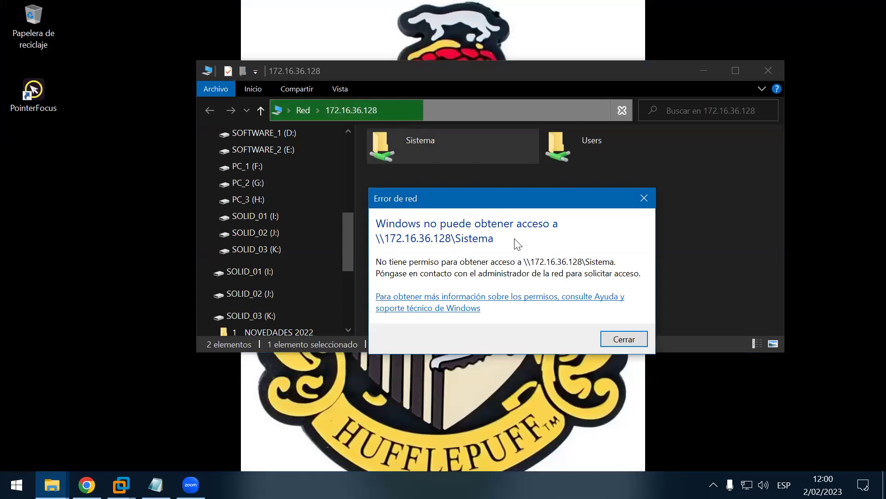
left_click(644, 199)
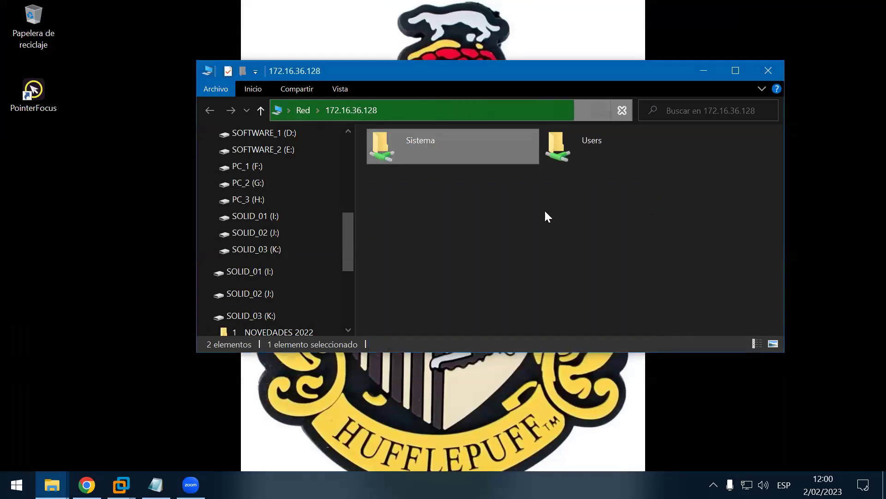
Step: Close the 172.16.36.128 folder window and refresh the desktop
left_click(778, 77)
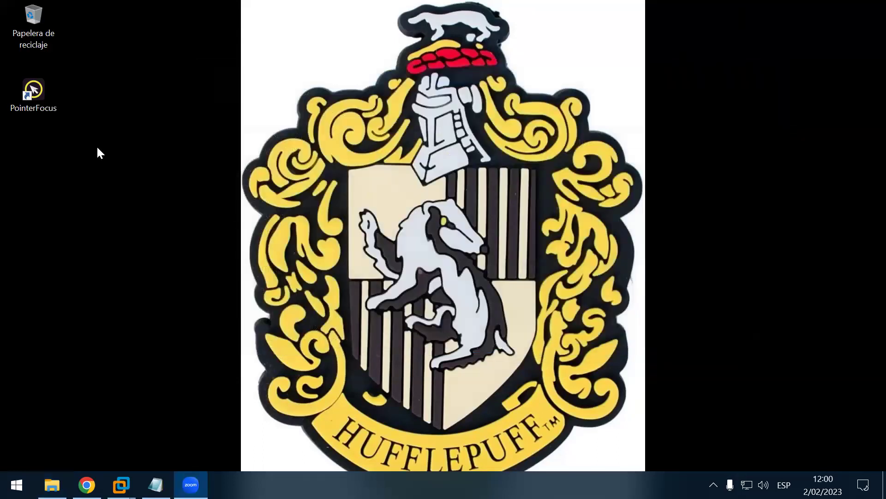
right_click(97, 148)
left_click(164, 205)
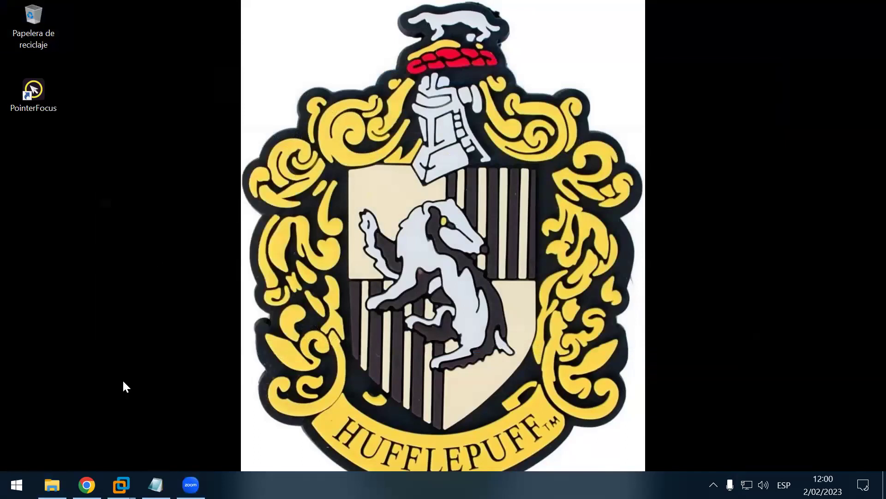
Step: Switch VMware to the Windows 11 x64 machine and give it keyboard and mouse control
mouse_move(120, 485)
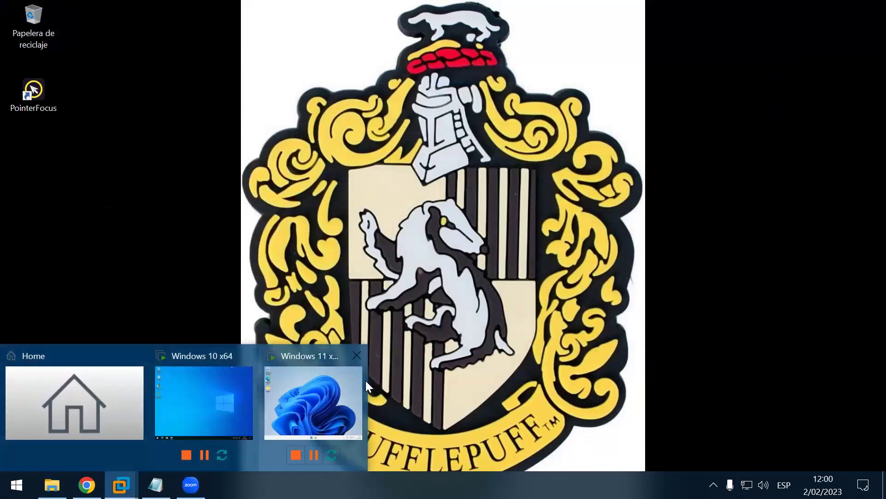
left_click(311, 384)
left_click(467, 203)
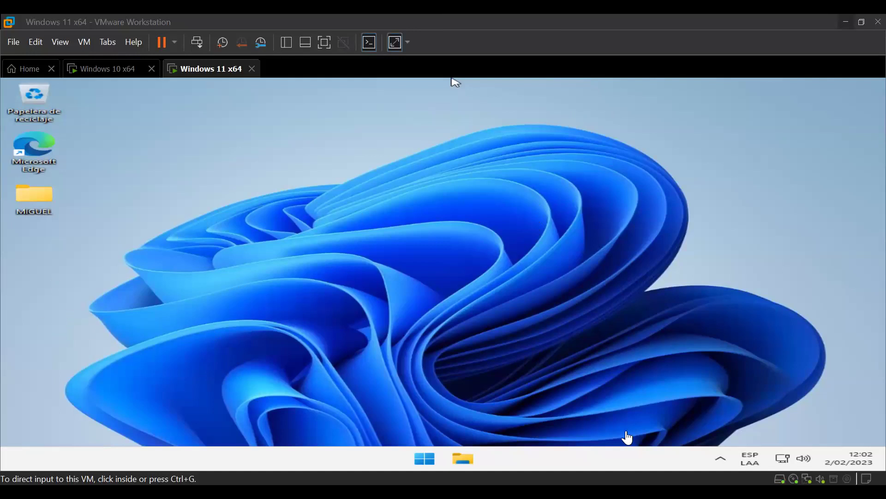
Step: Capture input in the Windows 11 x64 guest and box-select items on its desktop
left_click(189, 216)
left_click(639, 173)
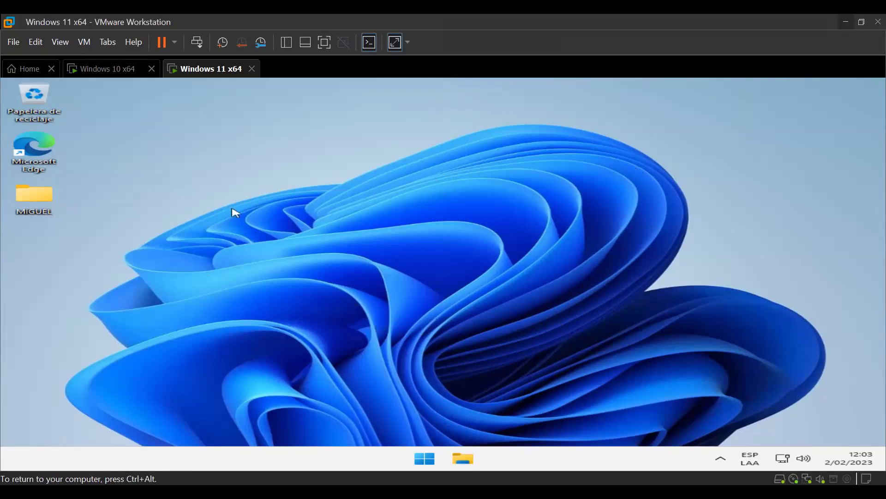
left_click_drag(141, 104, 770, 400)
left_click_drag(102, 97, 460, 319)
key("ctrl+alt")
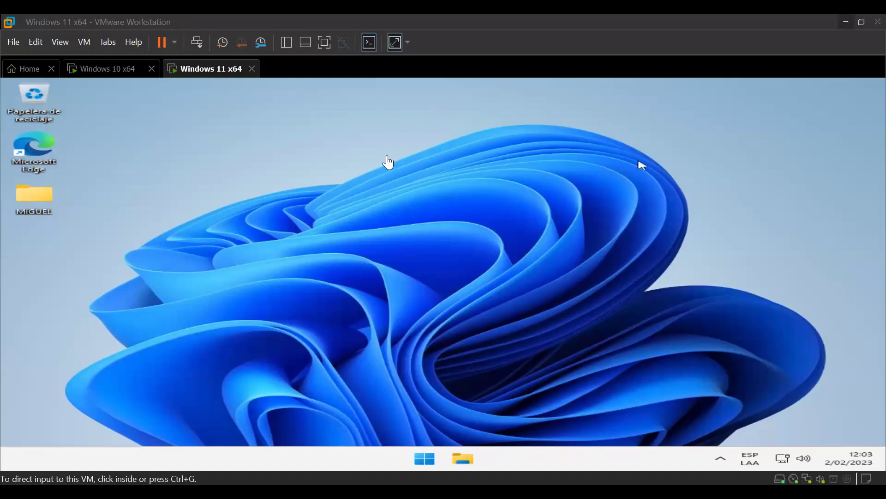
left_click(185, 220)
left_click(358, 317)
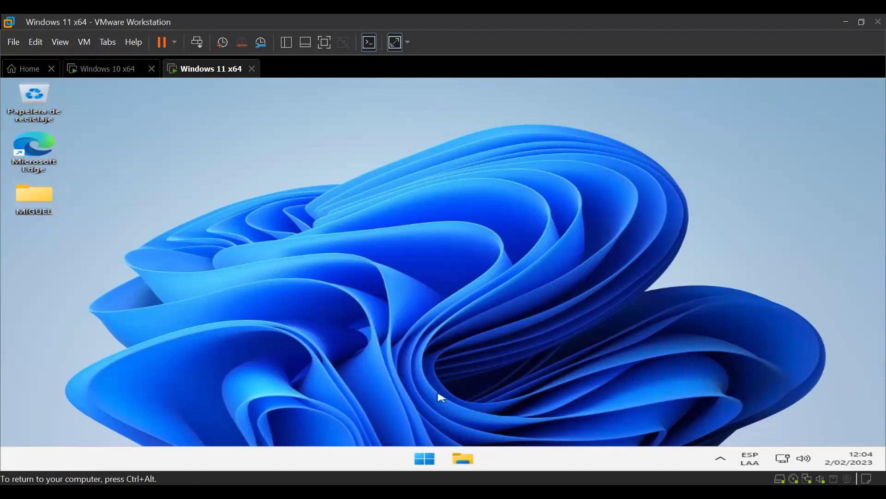
Step: Open File Explorer on the VM and browse to Este equipo > Disco local (C:)
left_click(470, 455)
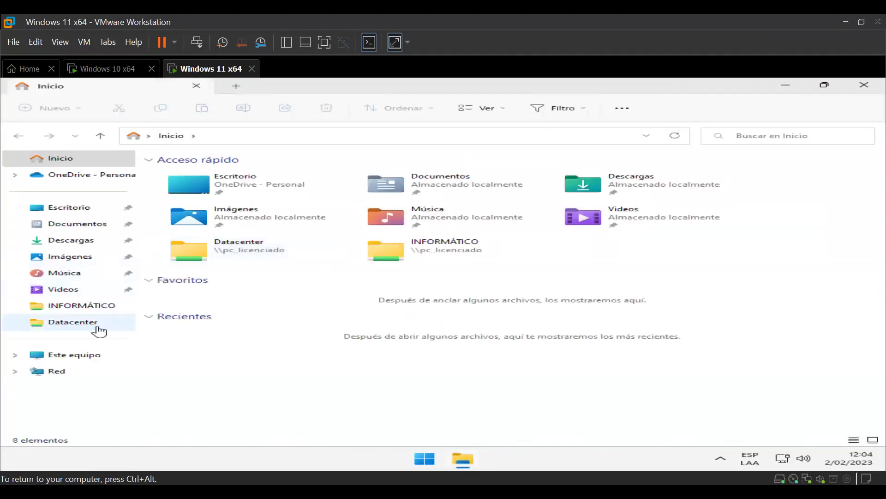
left_click(87, 353)
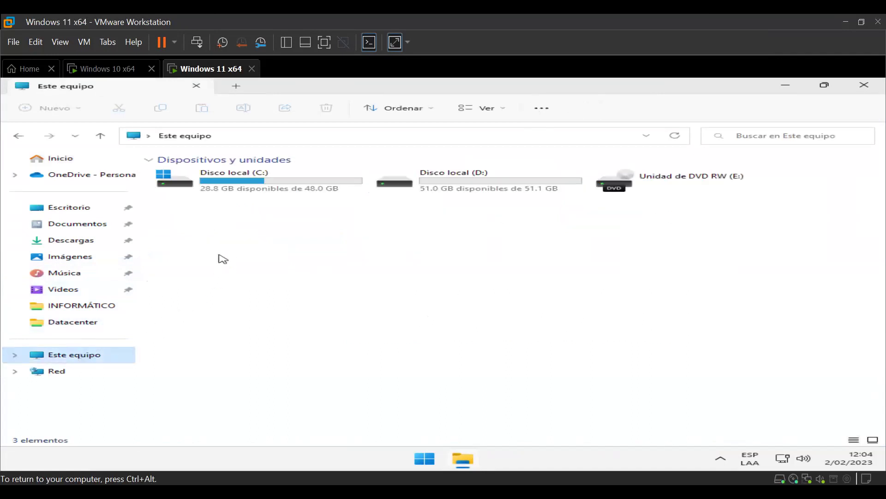
double_click(252, 190)
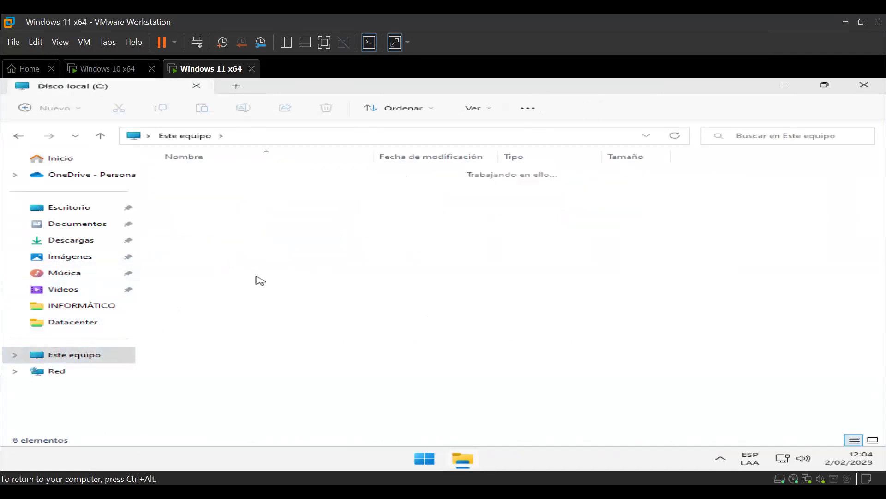
Step: Select the Dato folder and delete it permanently with Shift+Delete
right_click(298, 362)
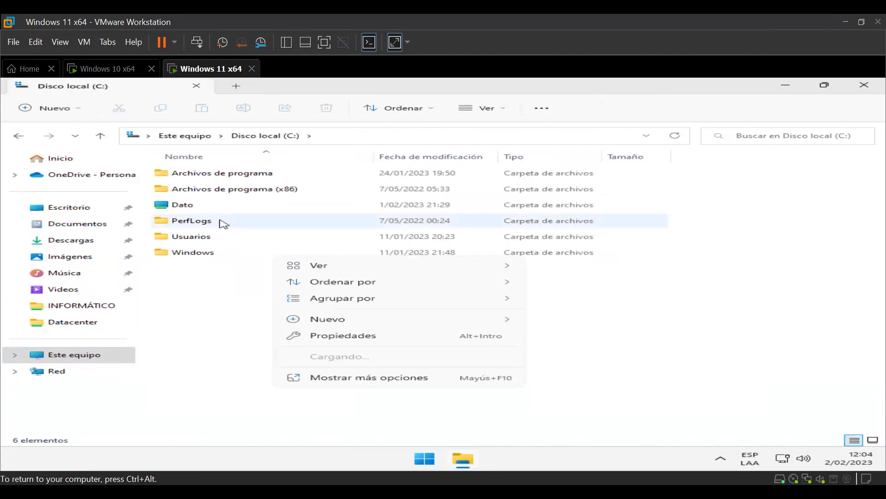
left_click(192, 208)
key("shift+Delete")
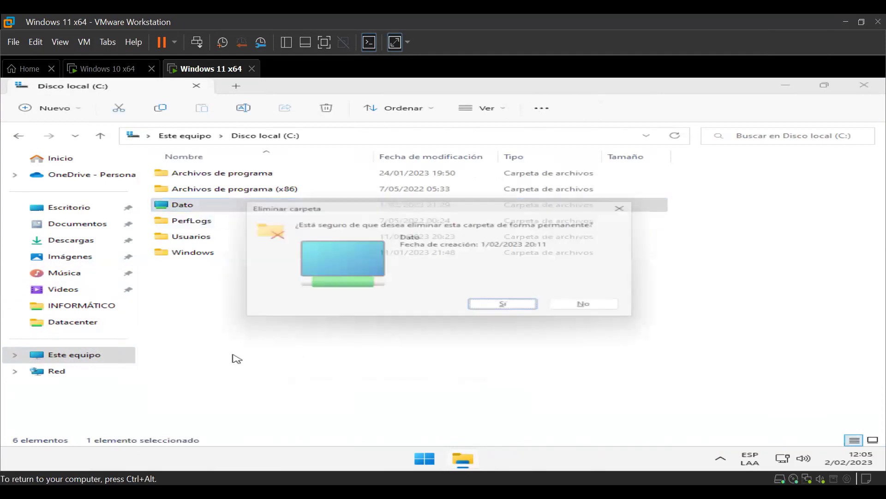
key("Escape")
key("Delete")
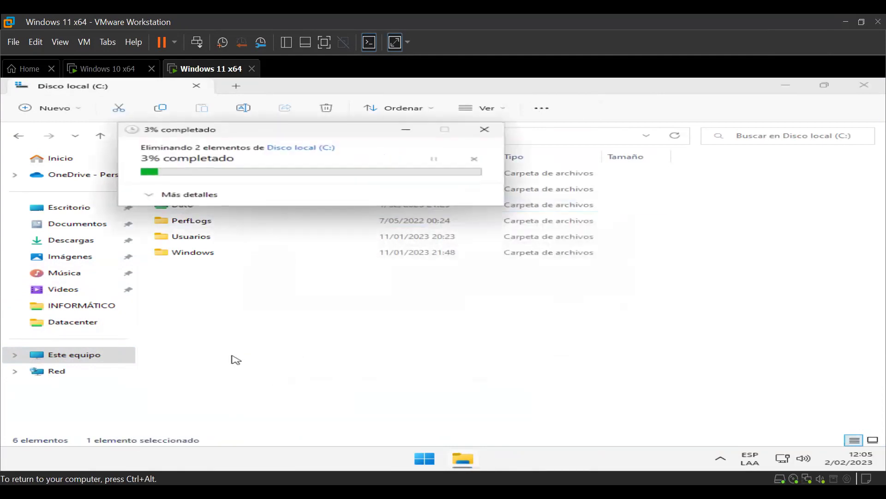
right_click(258, 353)
Step: Create a new folder on C: and name it 'Carpeta compartida'
mouse_move(392, 314)
left_click(528, 315)
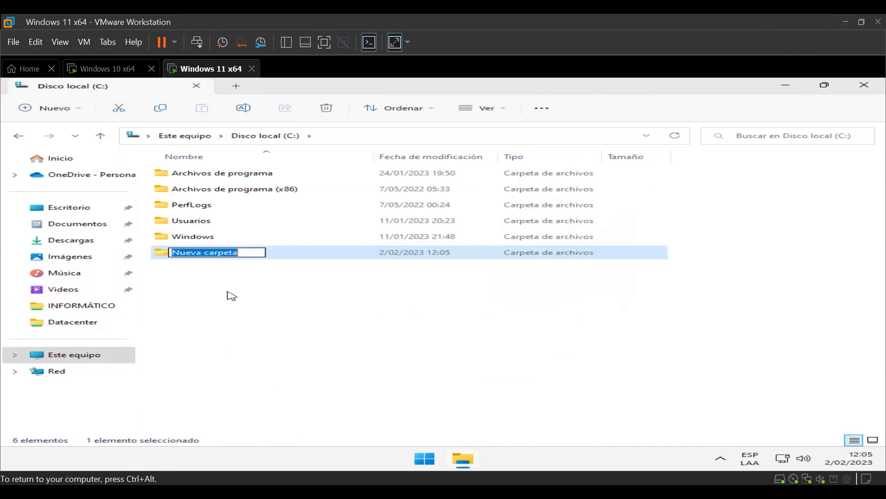
type("C")
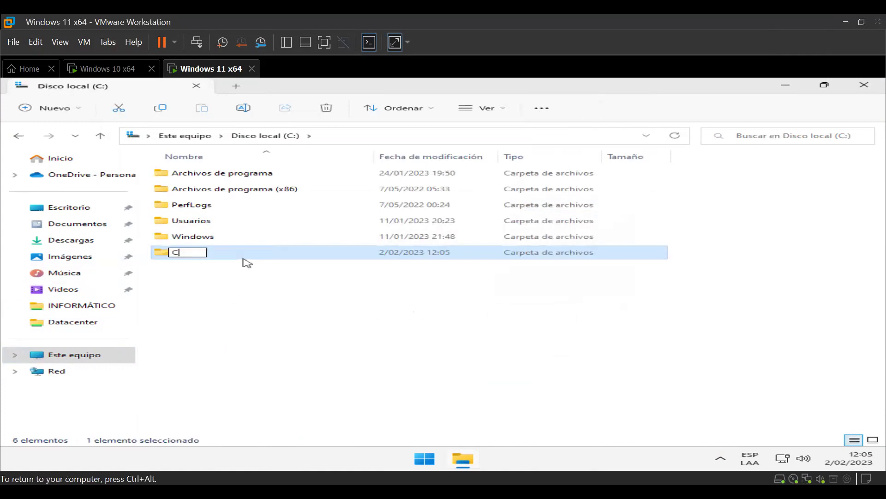
type("arpeta ")
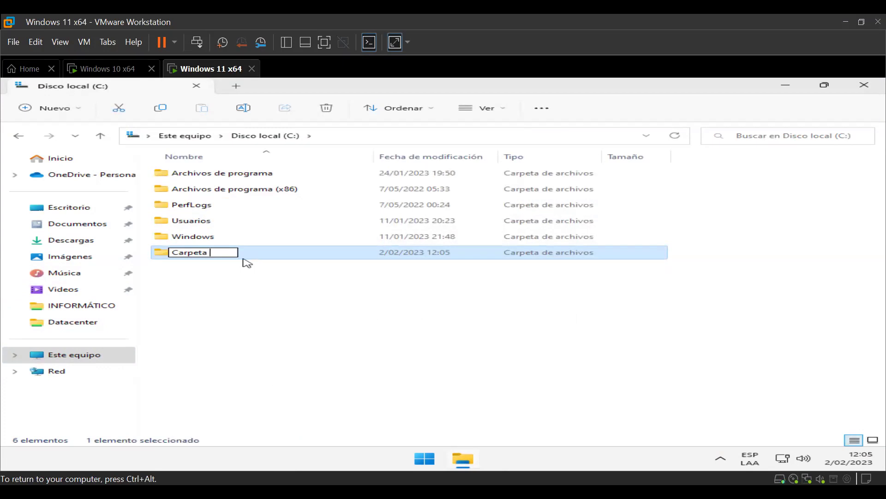
type("compartida")
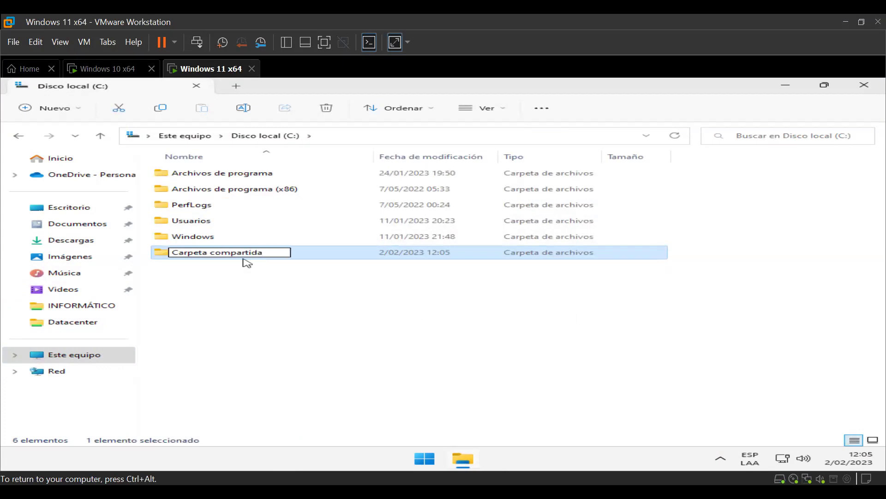
key("Return")
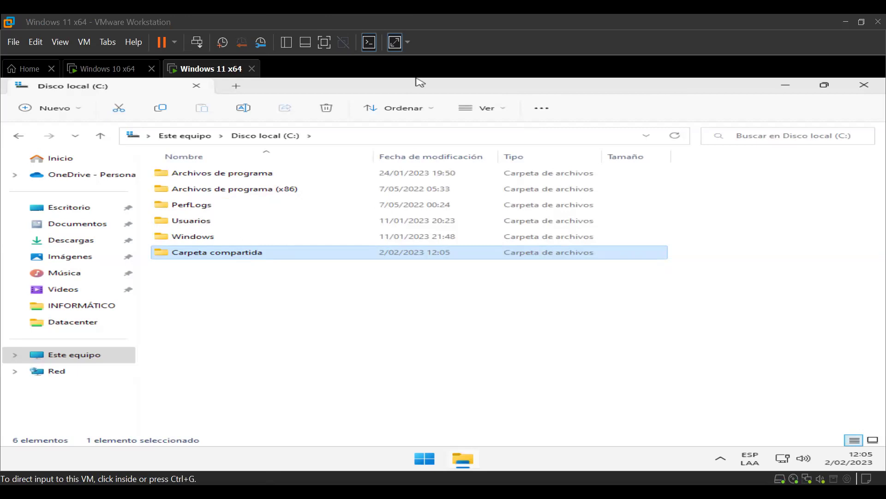
Step: Set Carpeta compartida's icon to the monitor icon through Propiedades > Personalizar and apply it
right_click(257, 252)
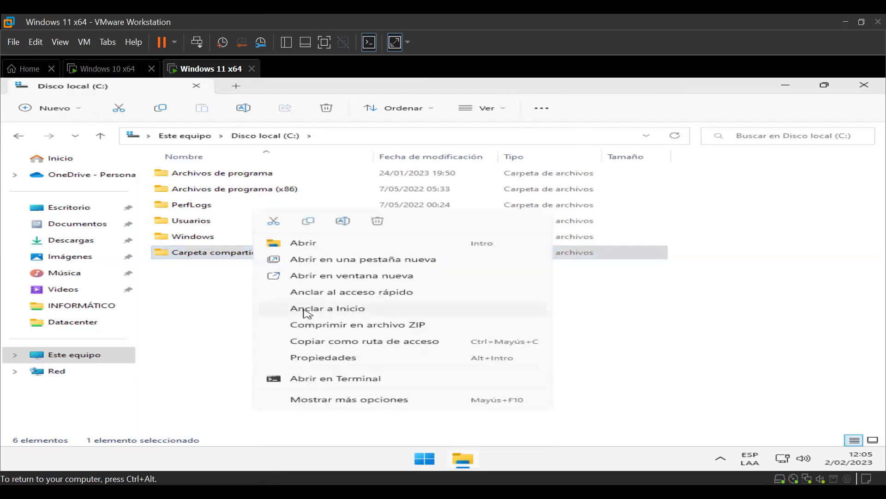
left_click(334, 359)
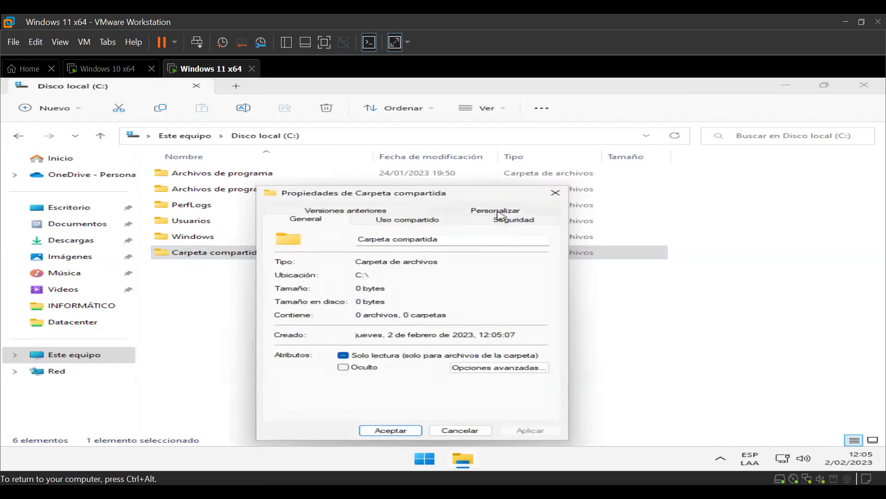
left_click(501, 218)
left_click(362, 373)
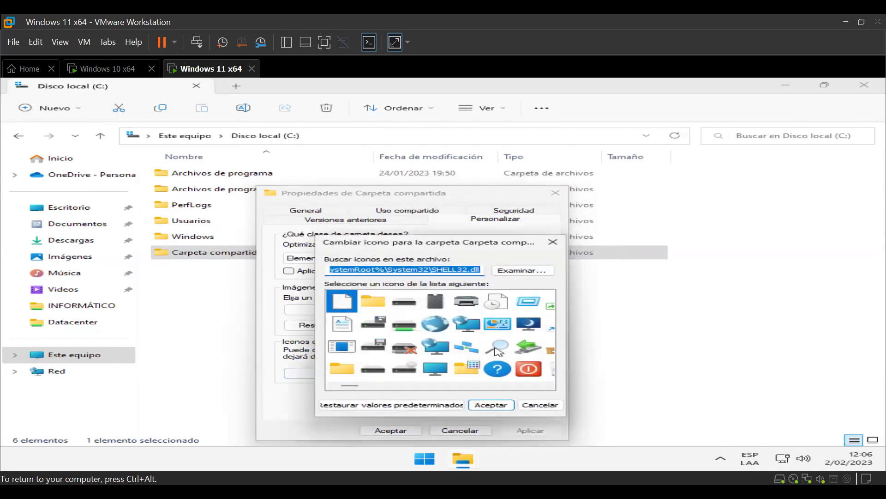
left_click(530, 324)
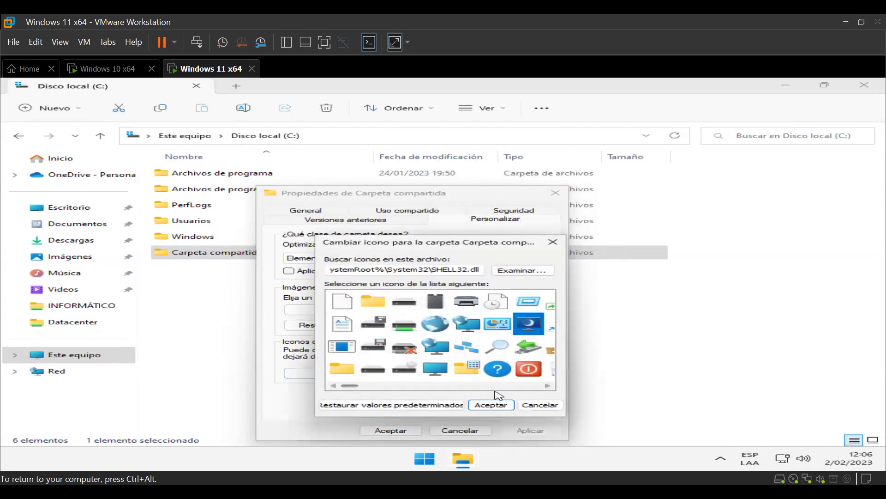
left_click(490, 409)
left_click(530, 430)
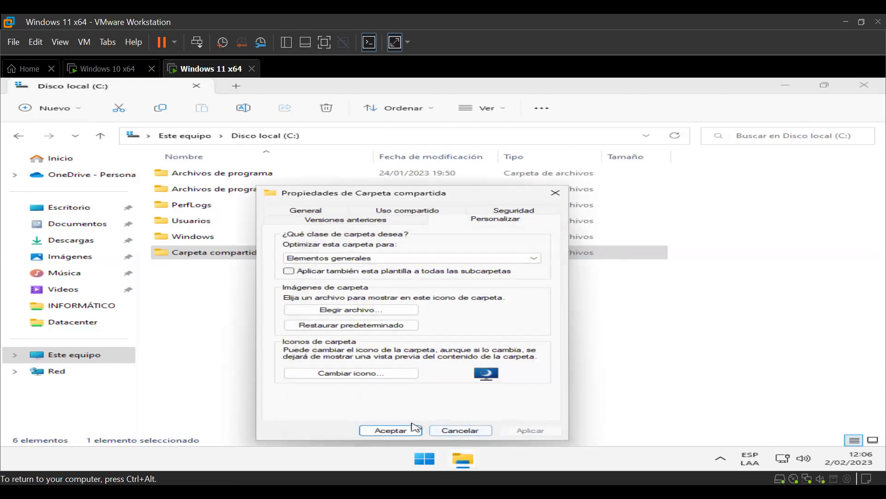
left_click(391, 430)
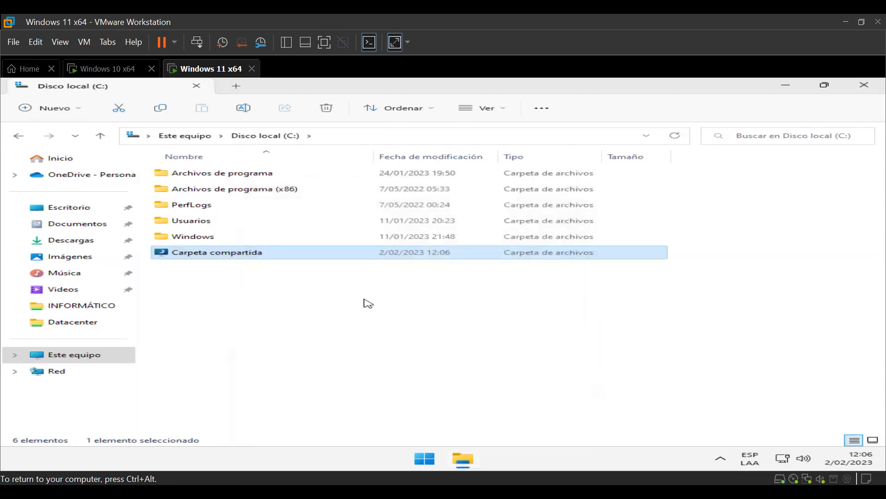
Step: Start Compartir from Carpeta compartida's Uso compartido tab and move the sharing dialog left
right_click(257, 255)
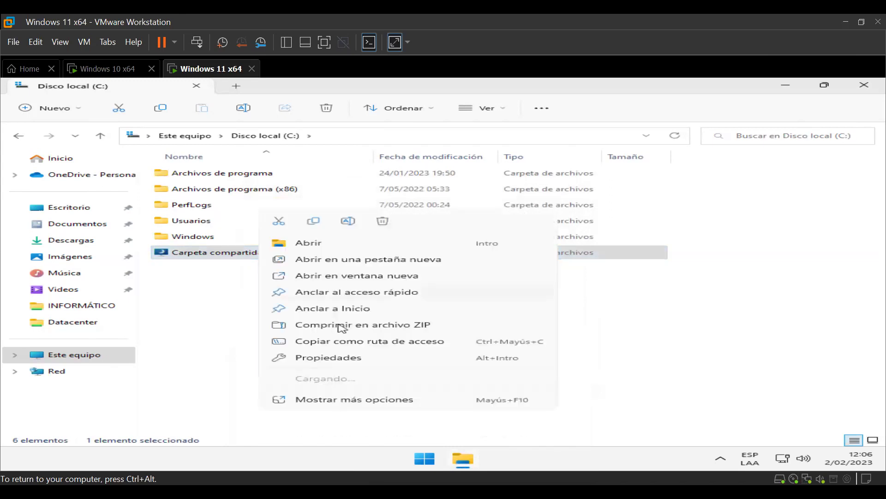
left_click(354, 362)
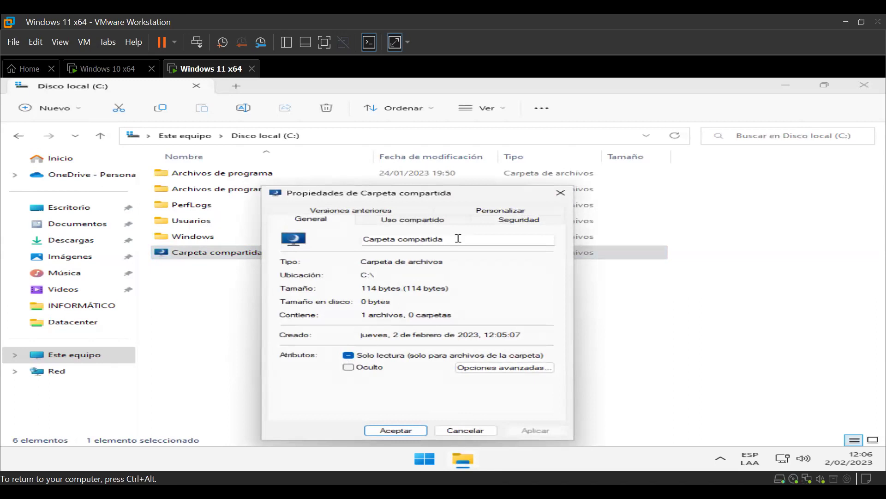
left_click(429, 221)
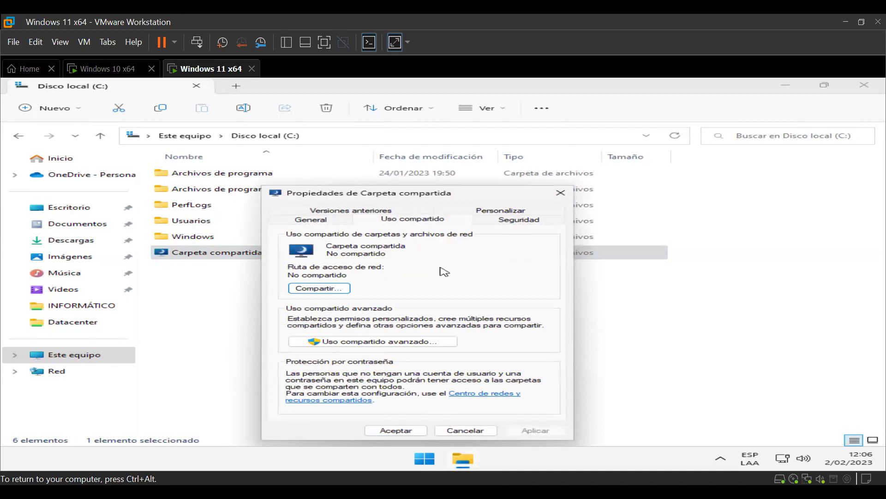
left_click(338, 289)
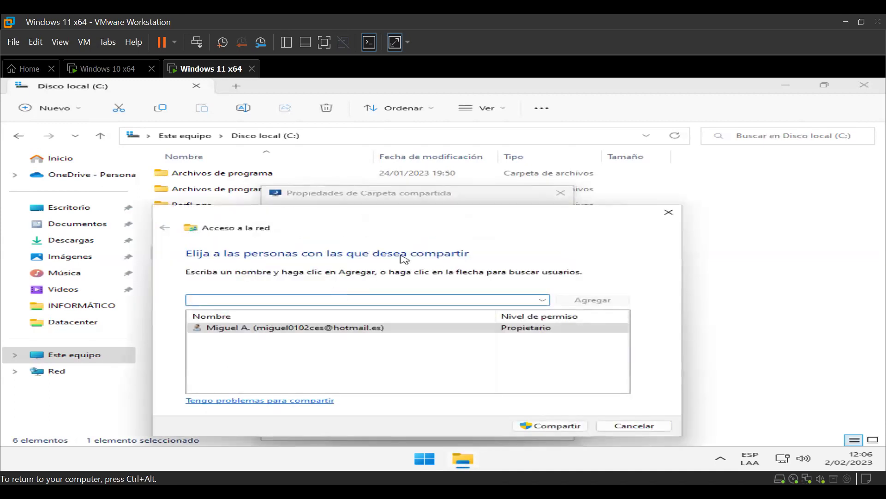
left_click_drag(410, 224, 333, 232)
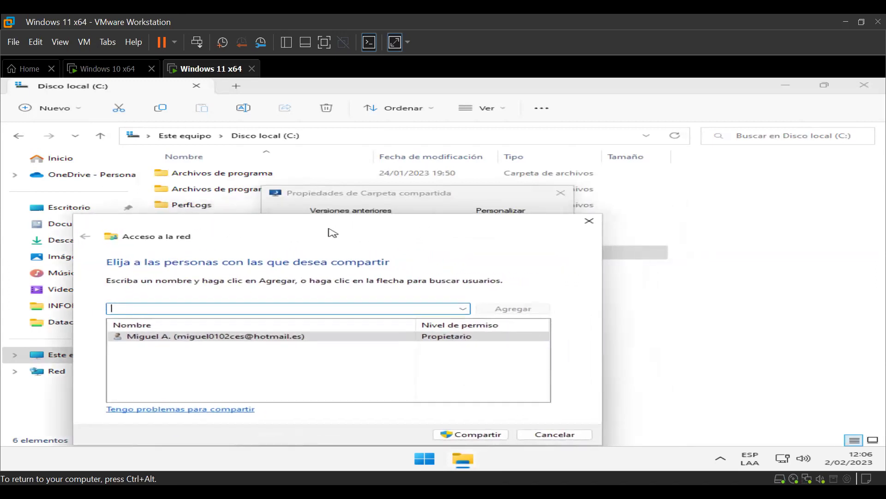
key("ctrl+alt")
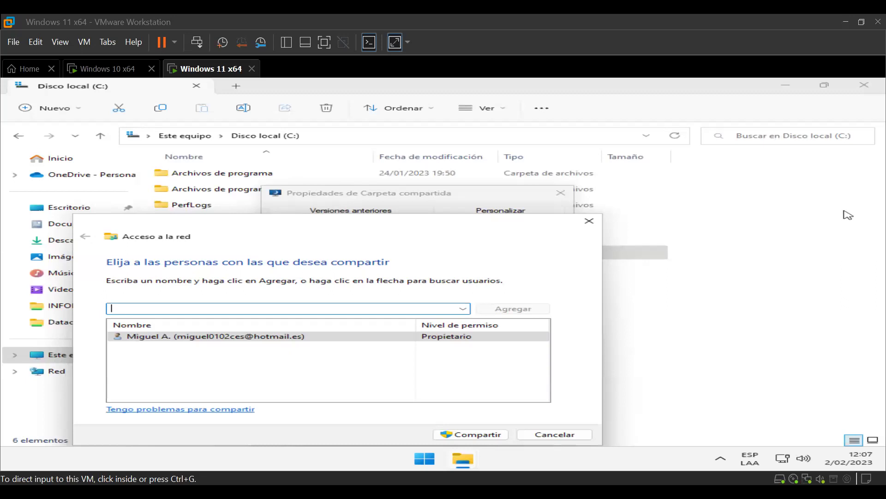
left_click(794, 39)
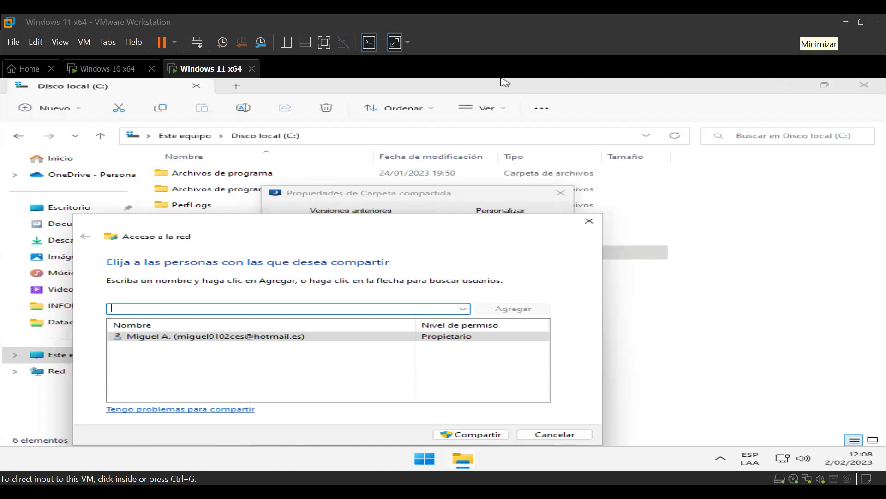
left_click(392, 256)
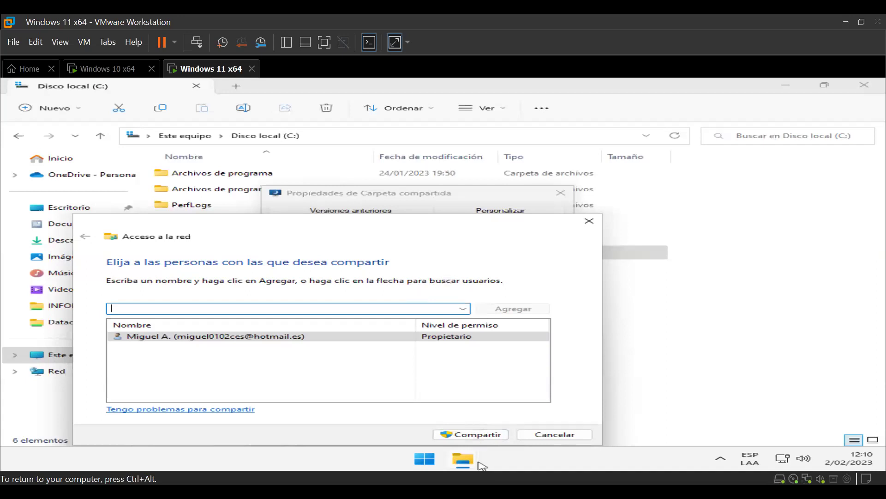
Step: Confirm sharing as \\WINDOWS-11\Carpeta compartida, then close Properties and File Explorer
left_click(476, 435)
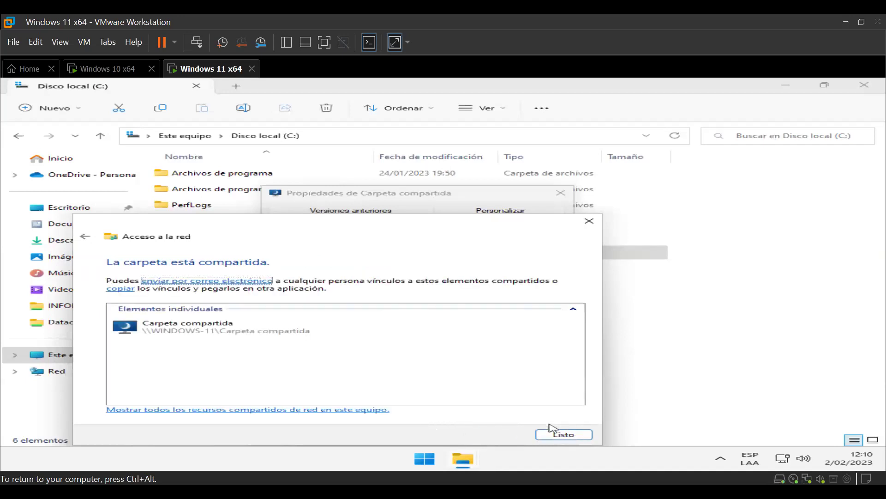
left_click(559, 435)
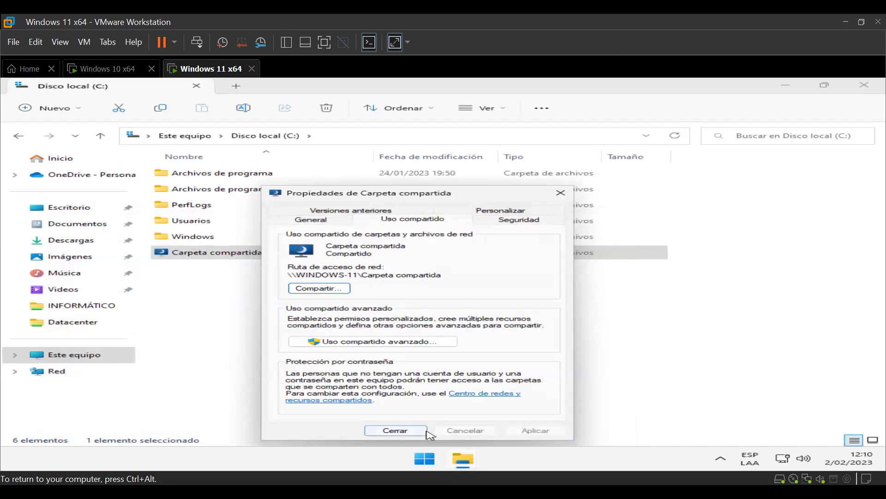
left_click(417, 434)
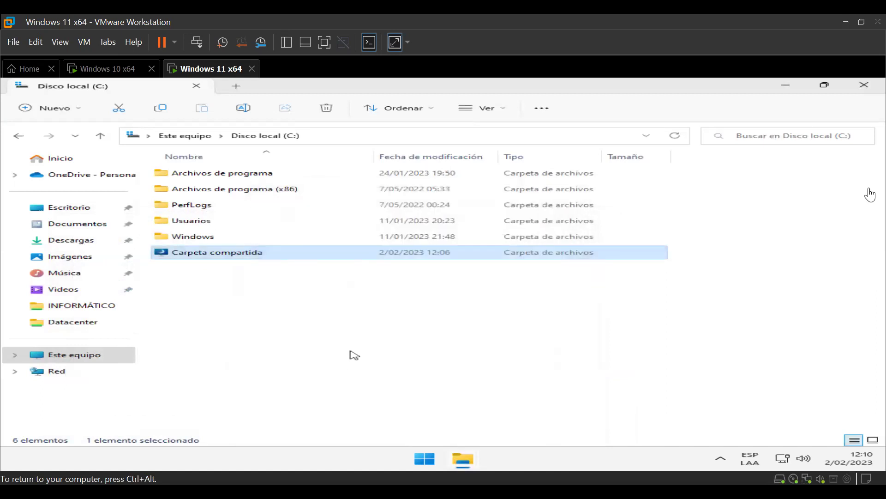
left_click(864, 85)
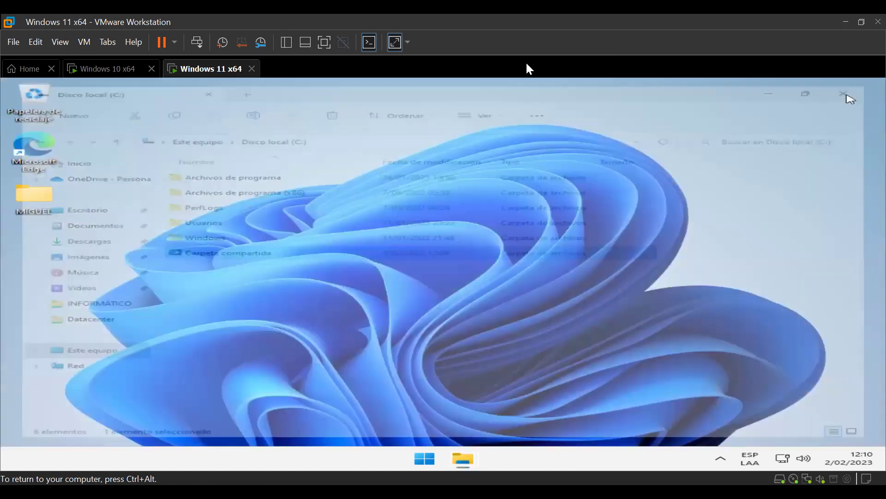
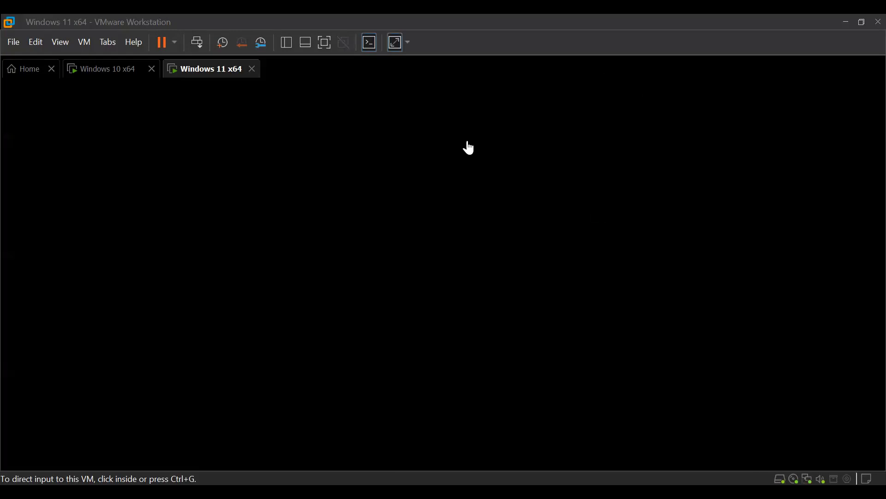
Step: Wake the Windows 11 x64 virtual machine's screen so its desktop shows
left_click(325, 206)
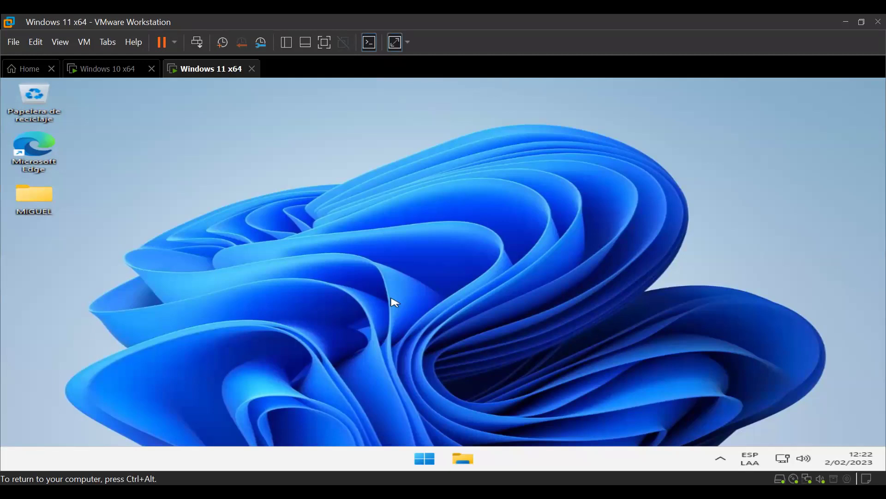
Step: Start a Windows search for 'ci' in the VM, dismiss it, and release input to the host with Ctrl+Alt
key("super")
type("ci")
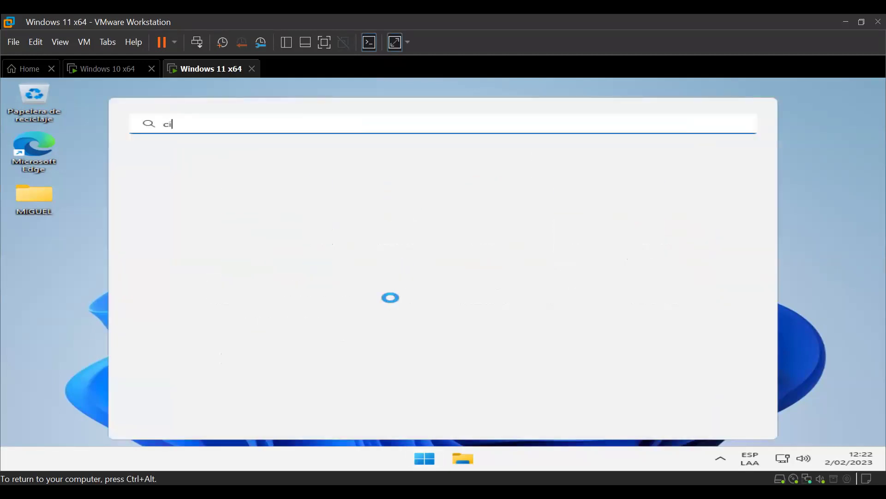
key("Escape")
key("ctrl+alt")
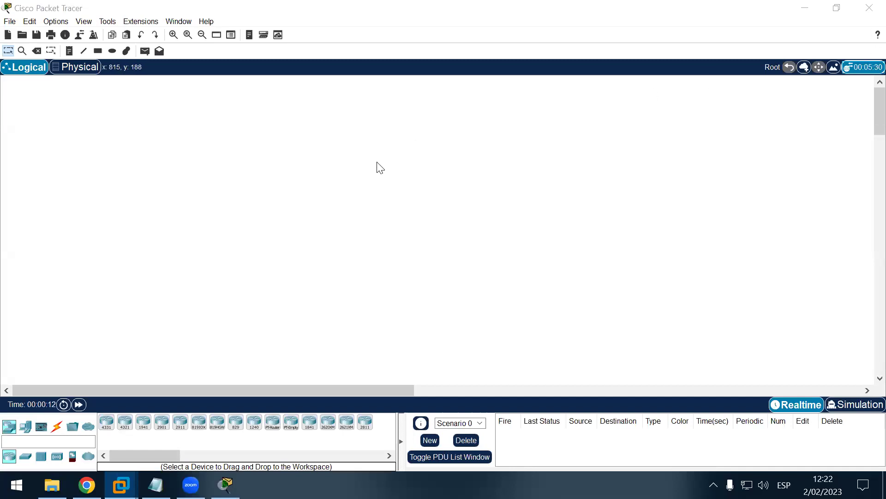
Step: Place six generic PCs, PC0 through PC5, spread around the Logical workspace
left_click(27, 423)
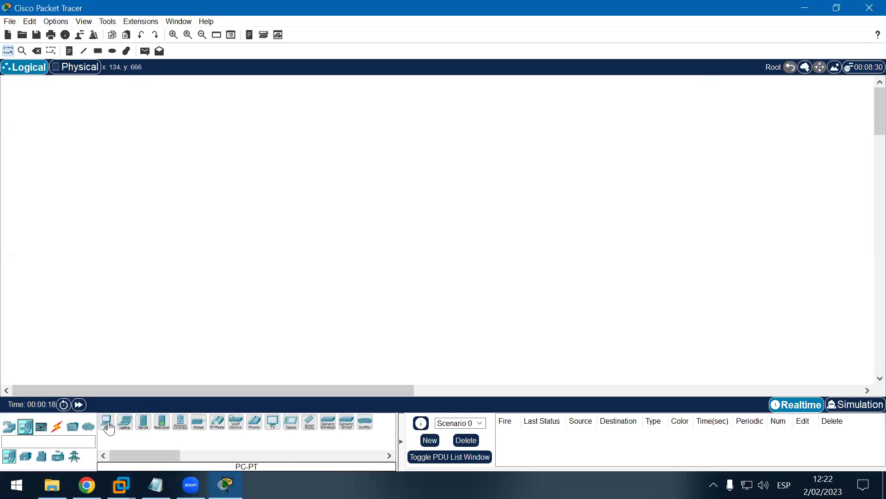
left_click(107, 422)
left_click(146, 119)
left_click(155, 212)
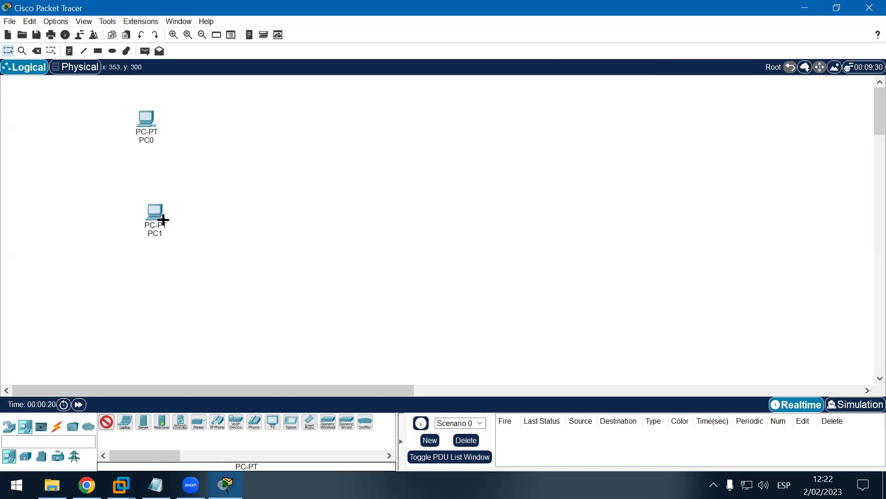
left_click(234, 306)
left_click(438, 316)
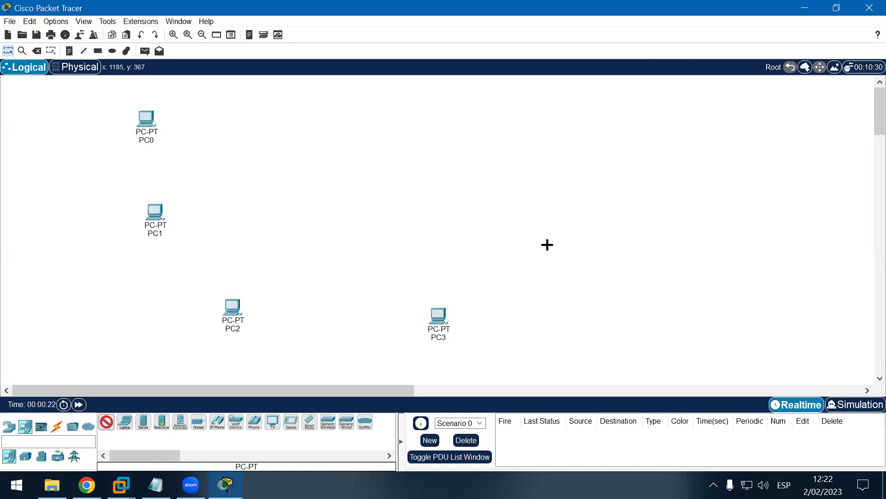
left_click(547, 245)
left_click(599, 140)
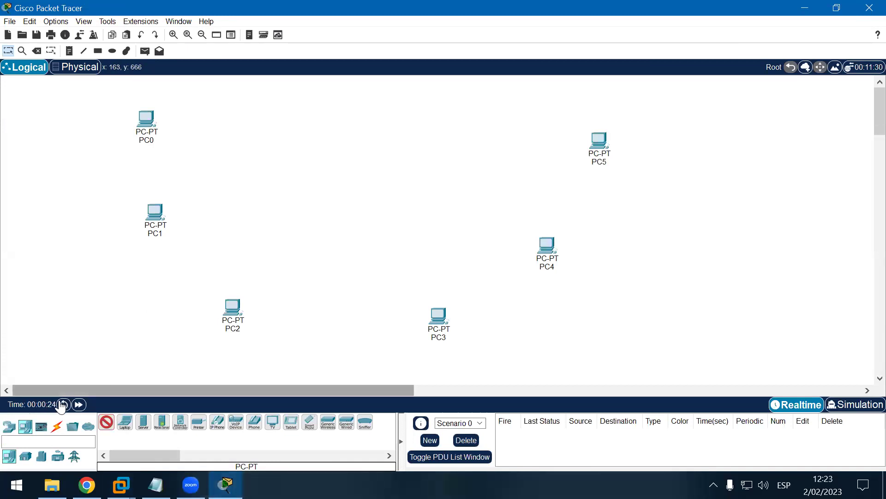
Step: Place a 2960 switch, Switch0, in the upper middle between the PCs
left_click(9, 426)
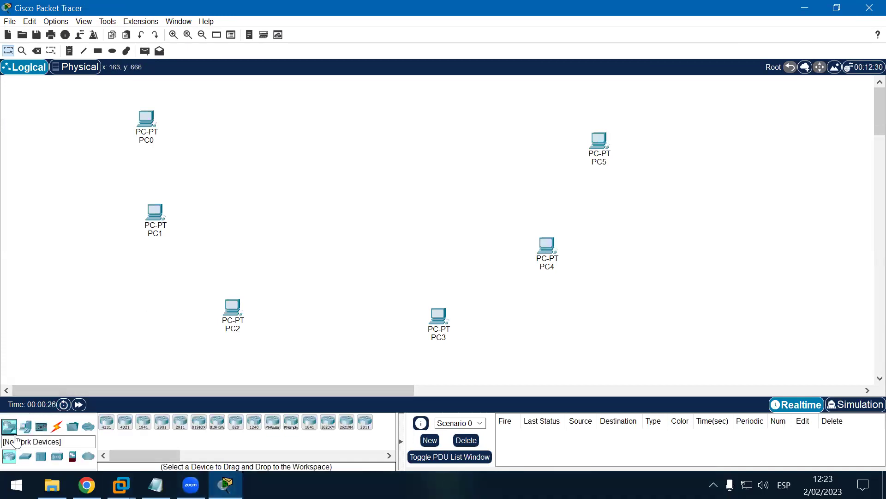
left_click(26, 457)
left_click(106, 422)
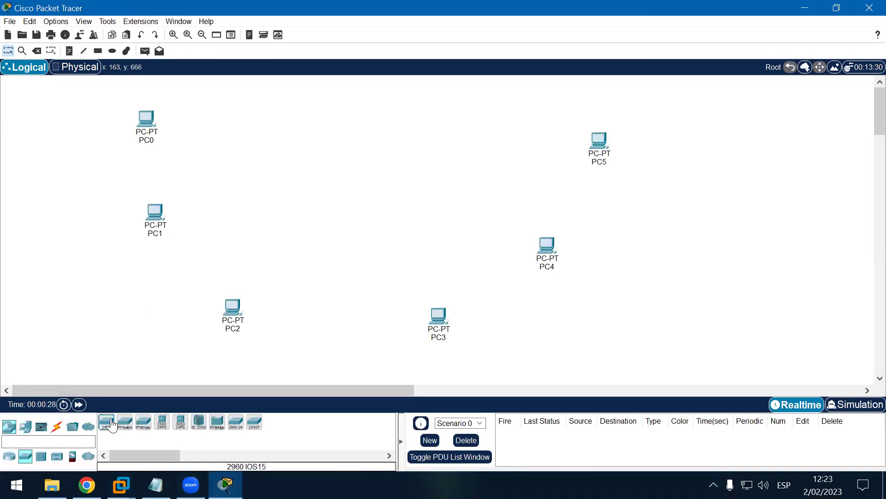
left_click(371, 159)
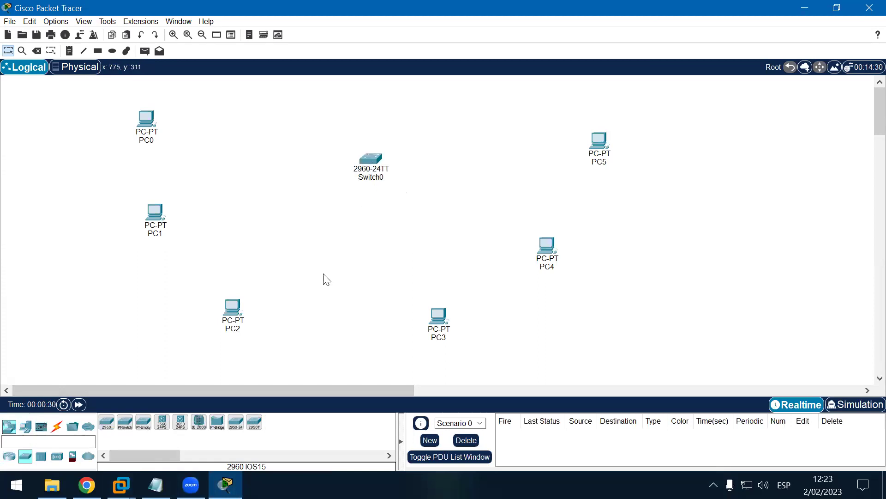
left_click(57, 426)
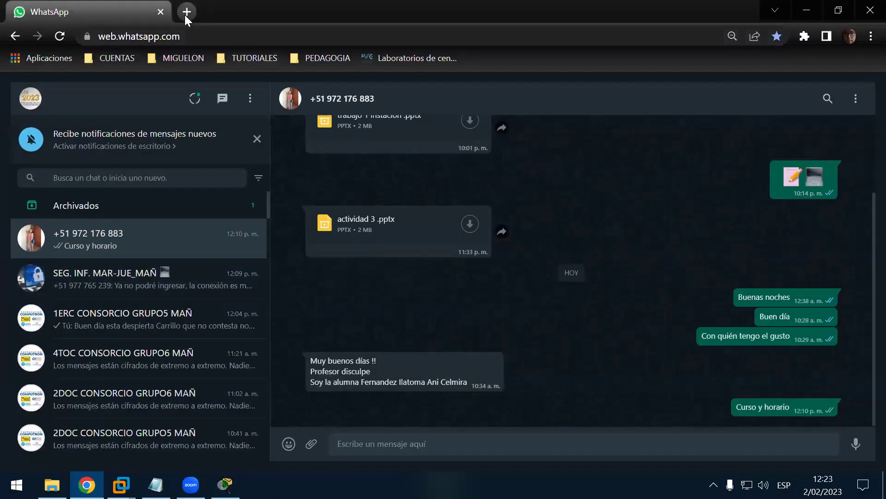
Step: Search Google for 'coneciones de red tipos de cables' in a new tab and open the Aurum Informática article
left_click(186, 12)
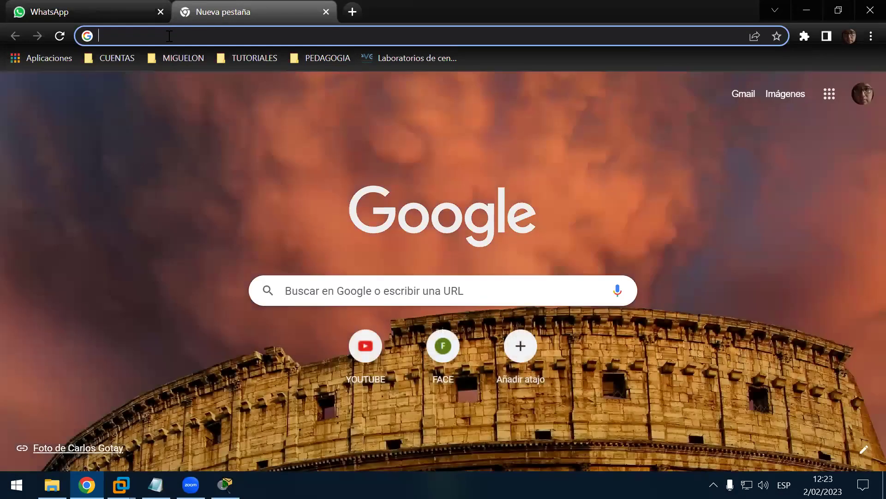
type("c")
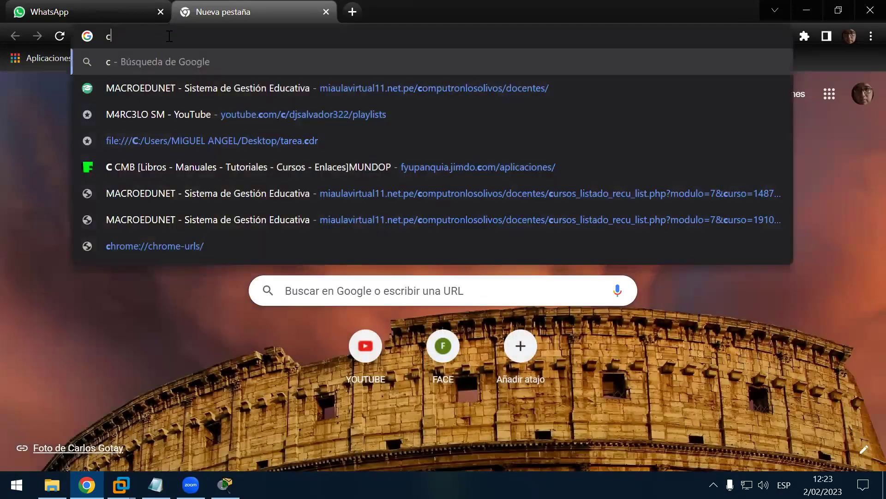
type("onec")
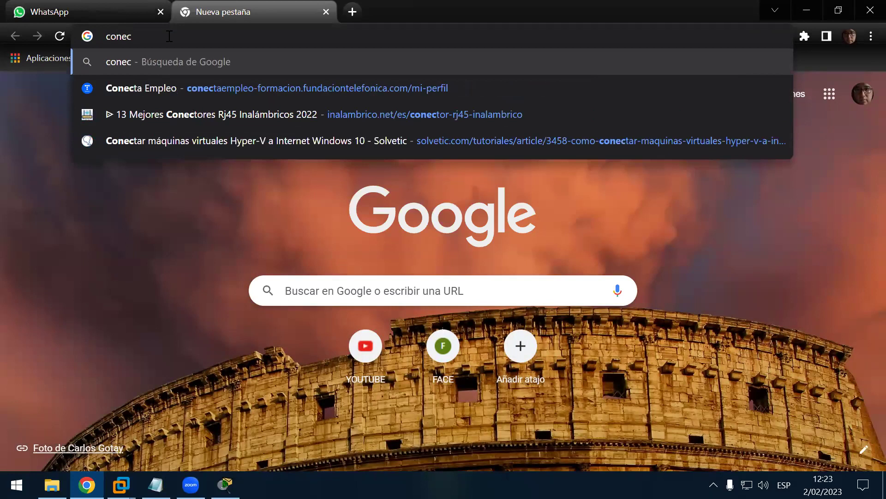
type("iones de")
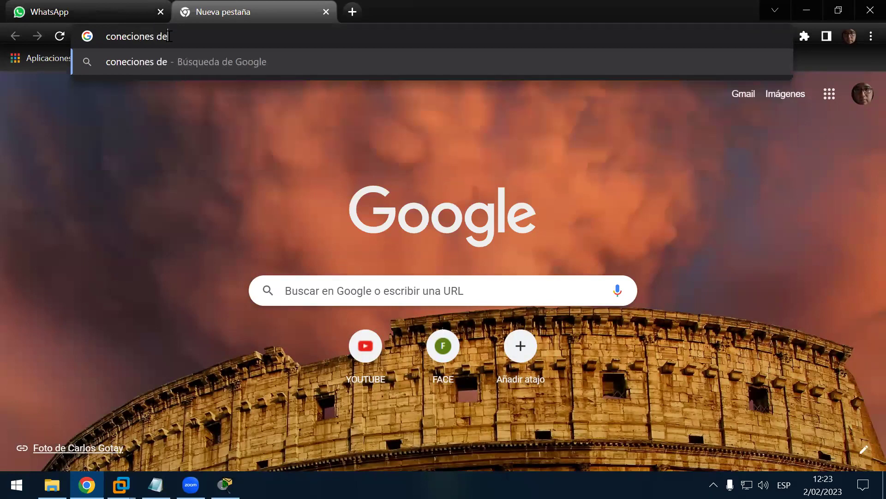
type(" red tipos de ca")
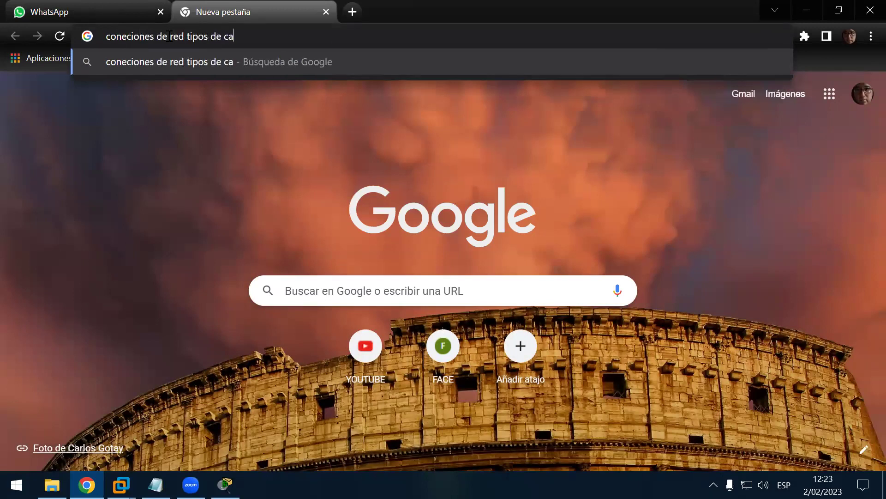
type("bles")
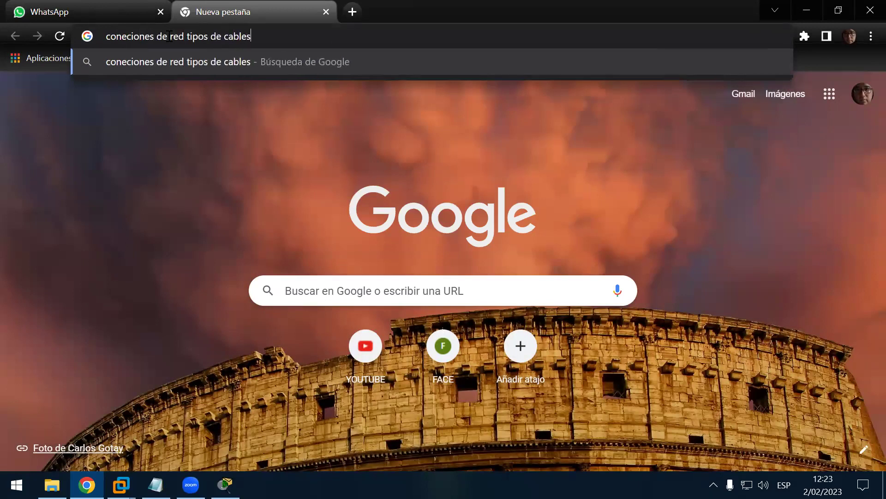
key("Return")
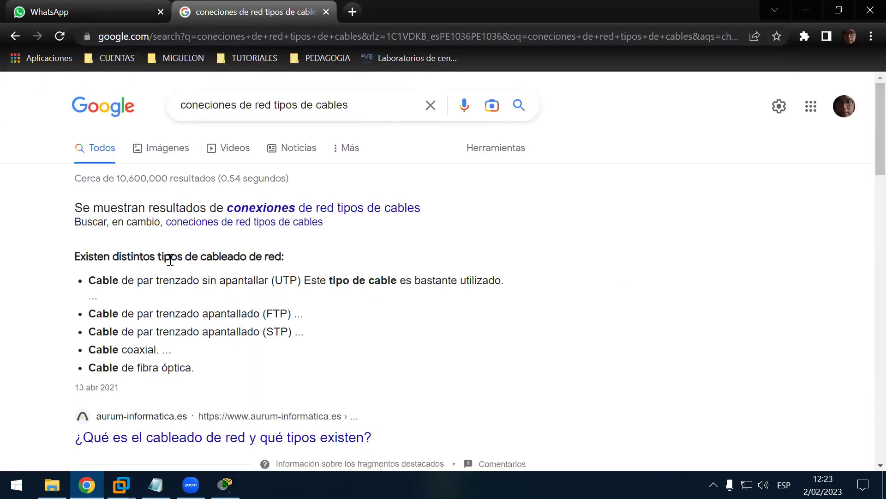
left_click(194, 437)
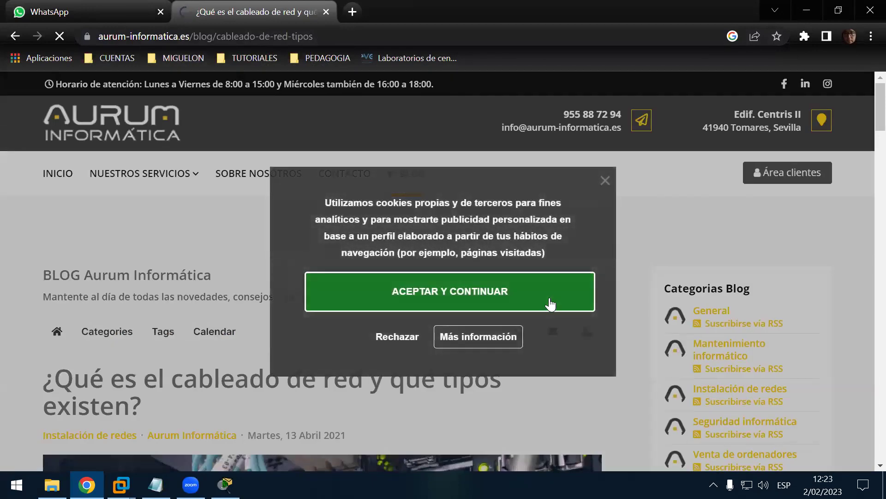
Step: Accept the site's cookies, read down the cable types article, and return to the search results
left_click(545, 298)
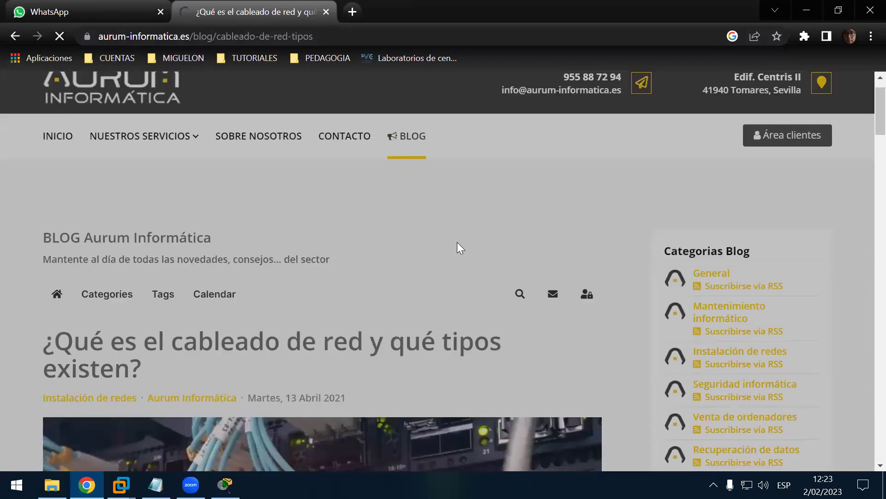
scroll(459, 264, "down", 5)
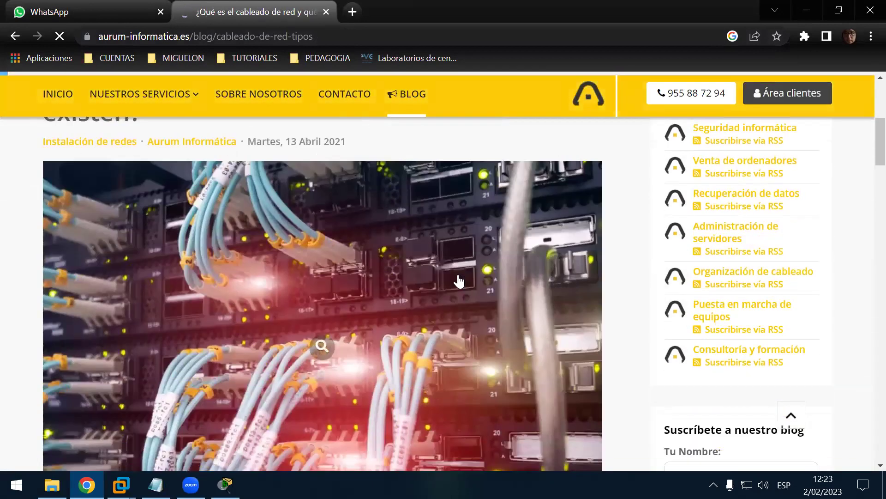
scroll(460, 286, "down", 6)
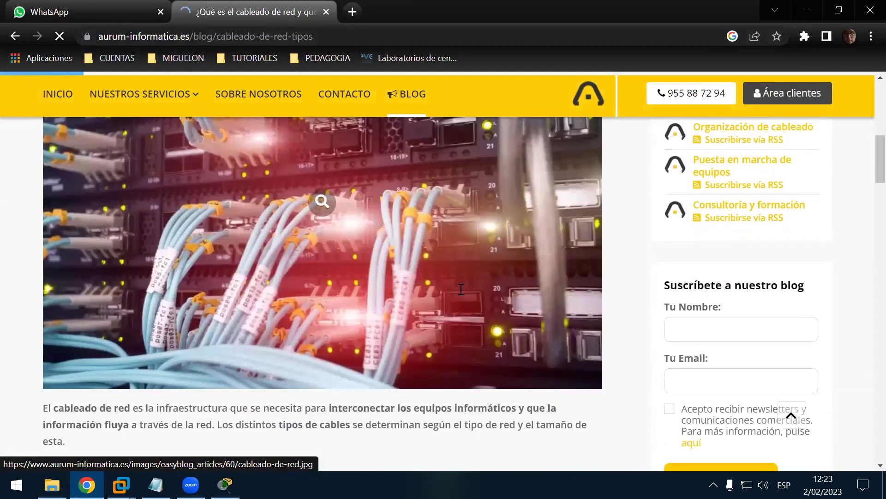
scroll(460, 289, "down", 7)
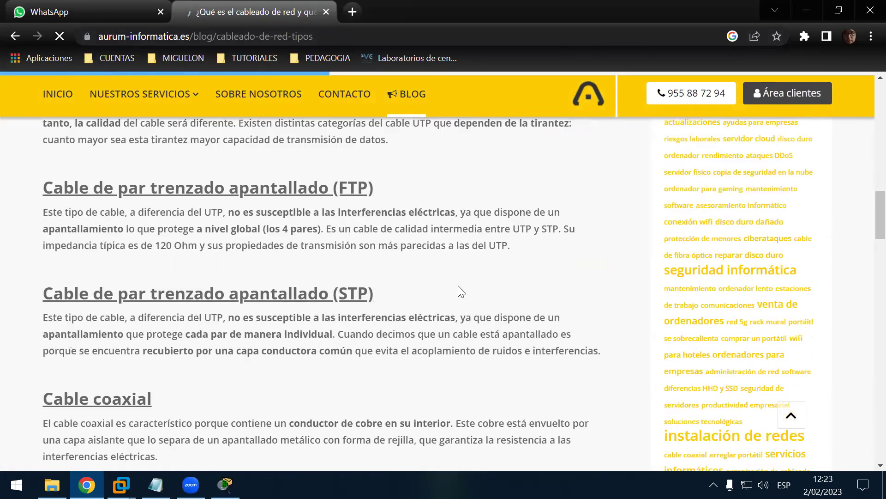
scroll(457, 283, "down", 8)
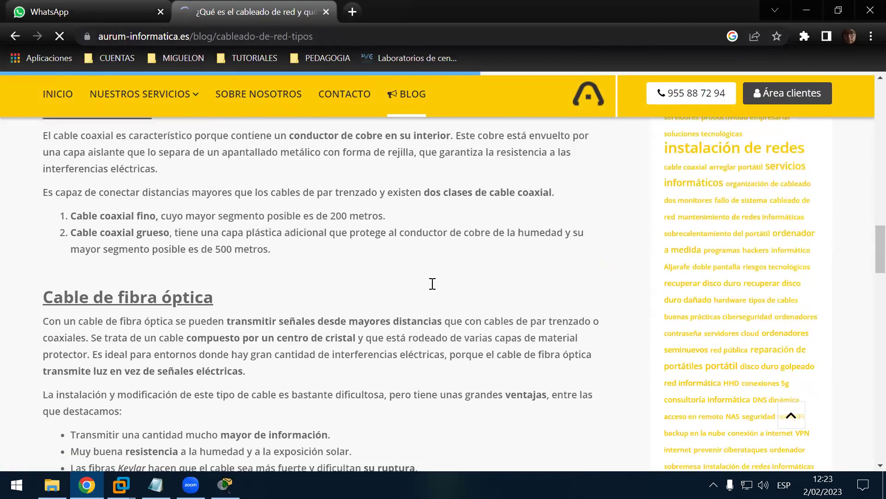
scroll(238, 300, "down", 3)
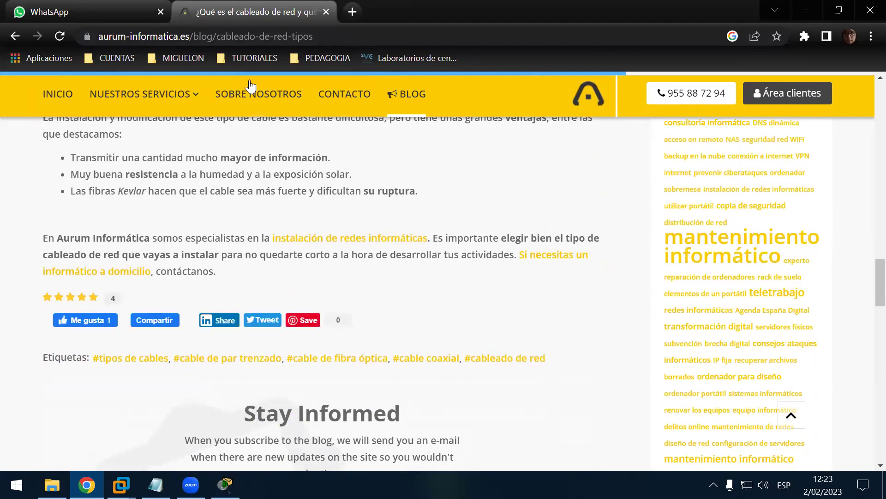
left_click(15, 36)
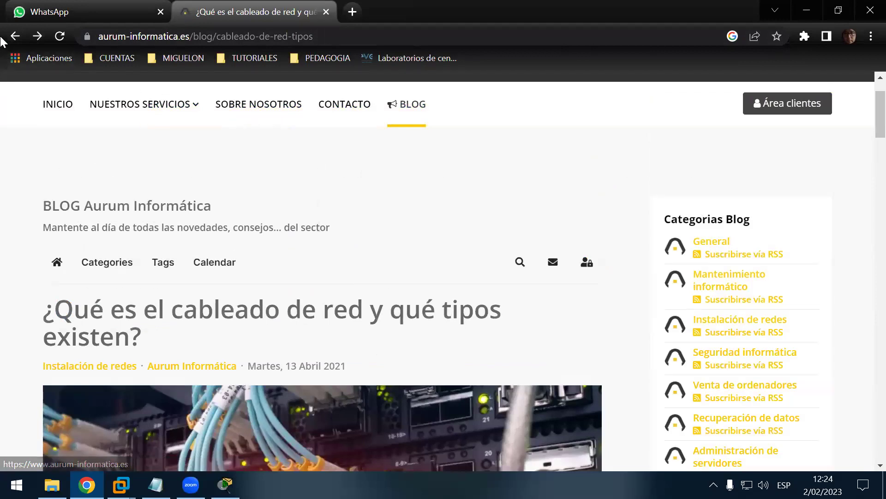
left_click(15, 37)
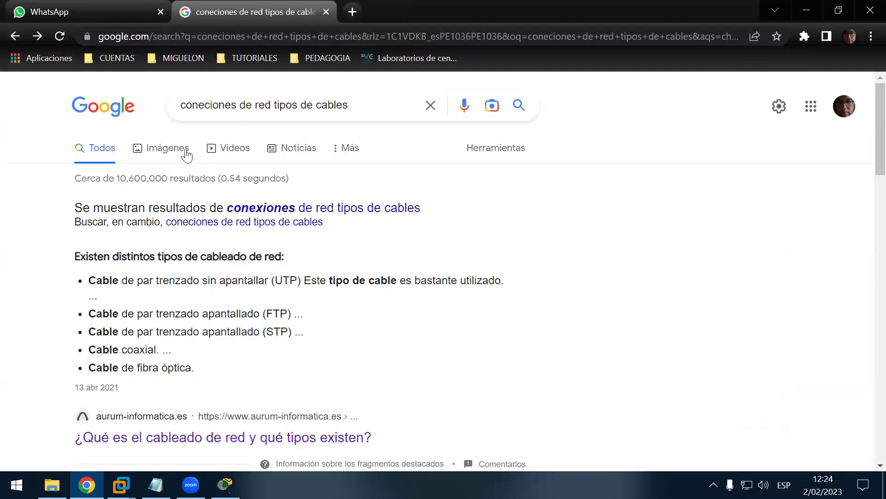
Step: Switch to Google Images for the cable types search and browse the connector pictures
left_click(204, 161)
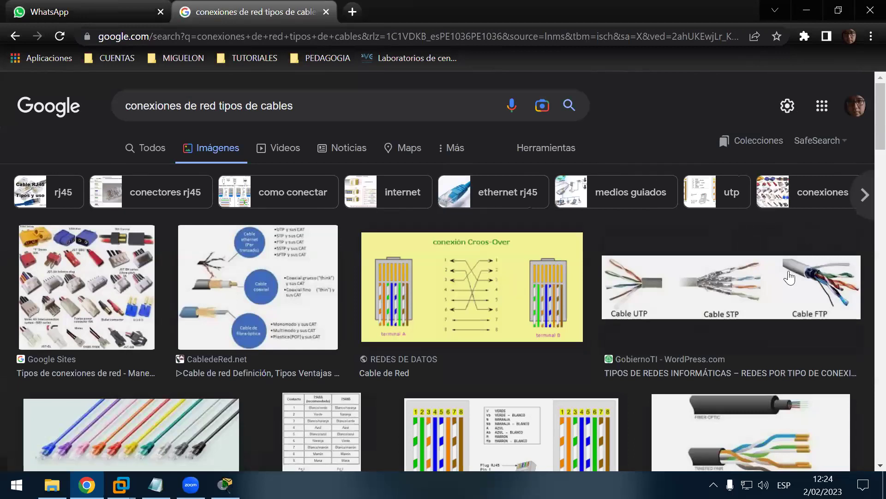
scroll(608, 283, "down", 1)
scroll(254, 336, "down", 4)
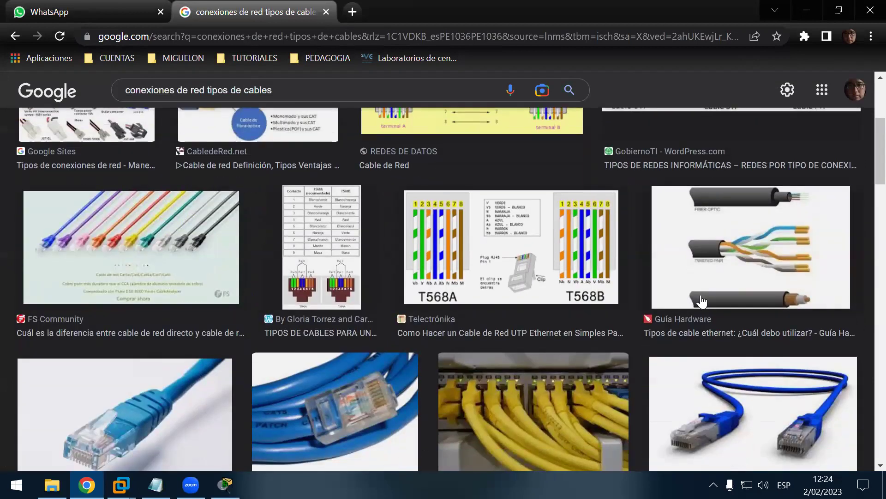
scroll(248, 267, "down", 4)
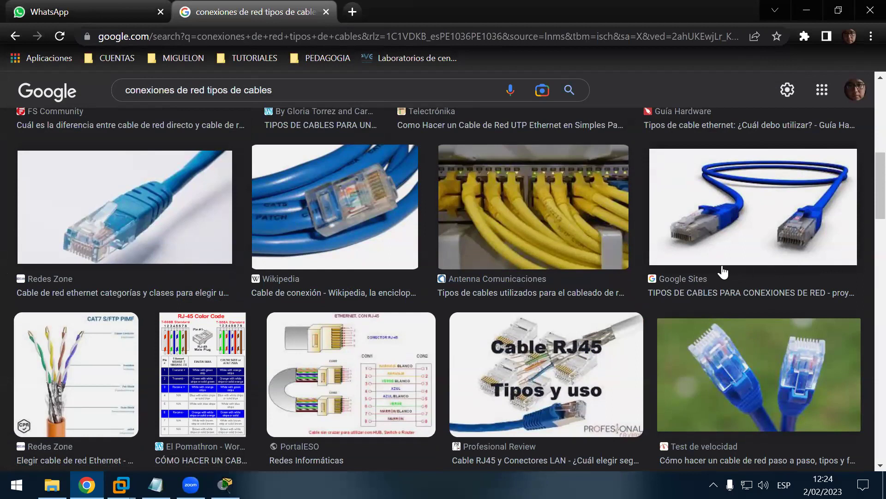
scroll(723, 273, "up", 2)
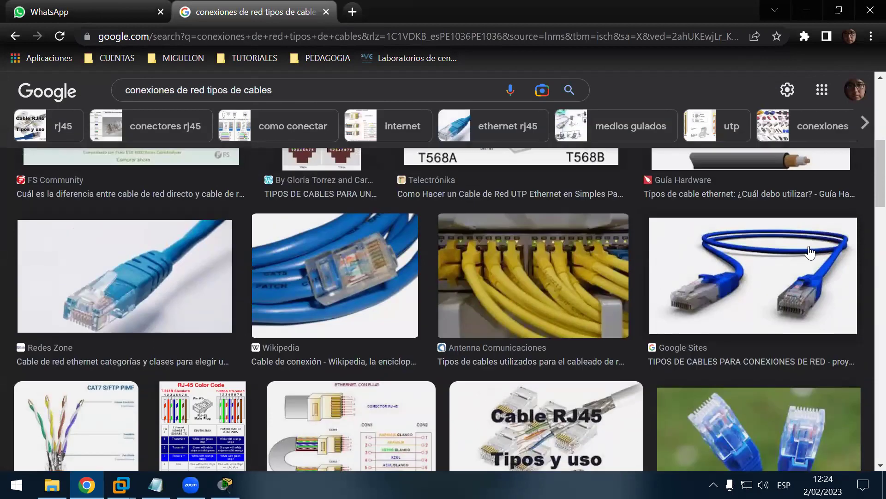
scroll(767, 270, "up", 1)
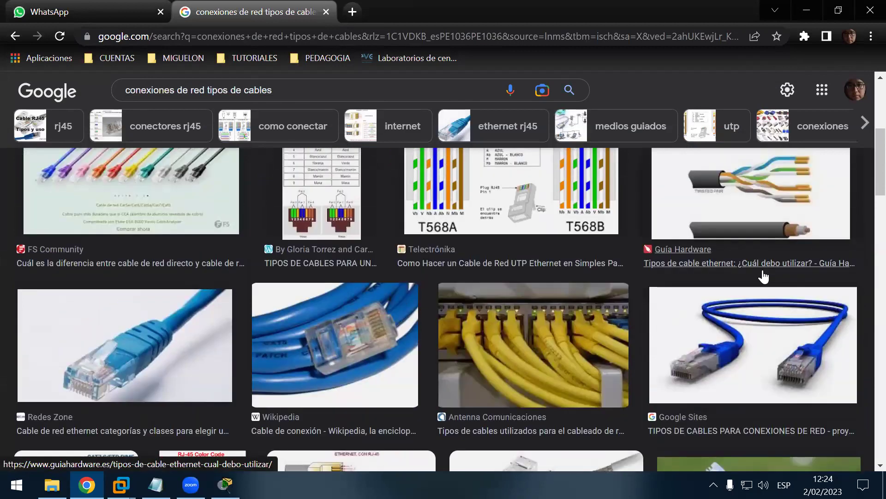
scroll(764, 277, "up", 1)
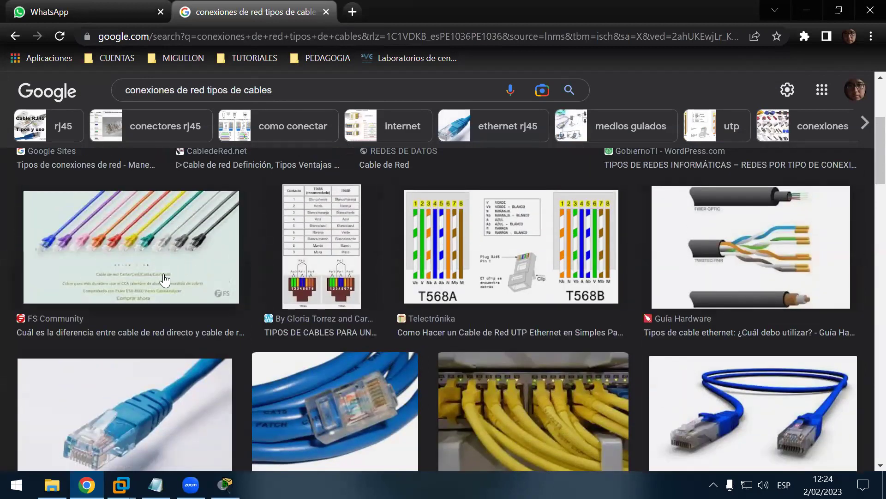
scroll(164, 279, "up", 2)
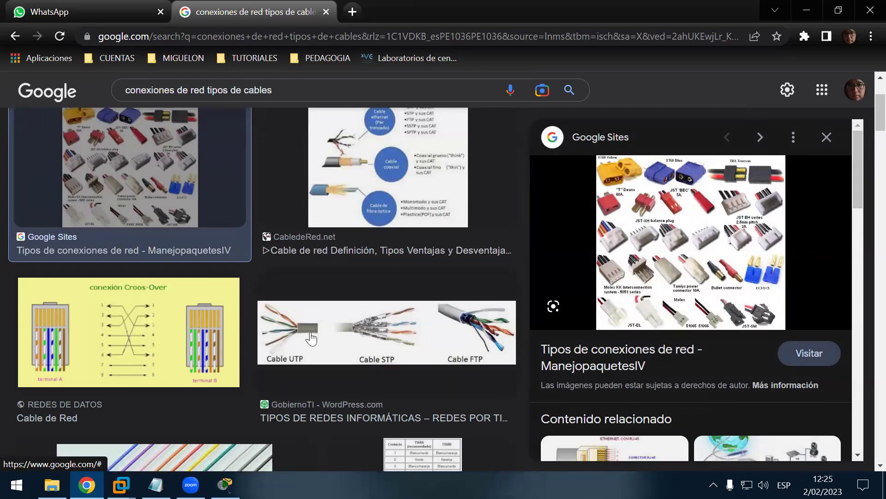
Step: Preview the Guía Hardware cable types image and look through it
scroll(392, 348, "down", 3)
scroll(329, 354, "down", 4)
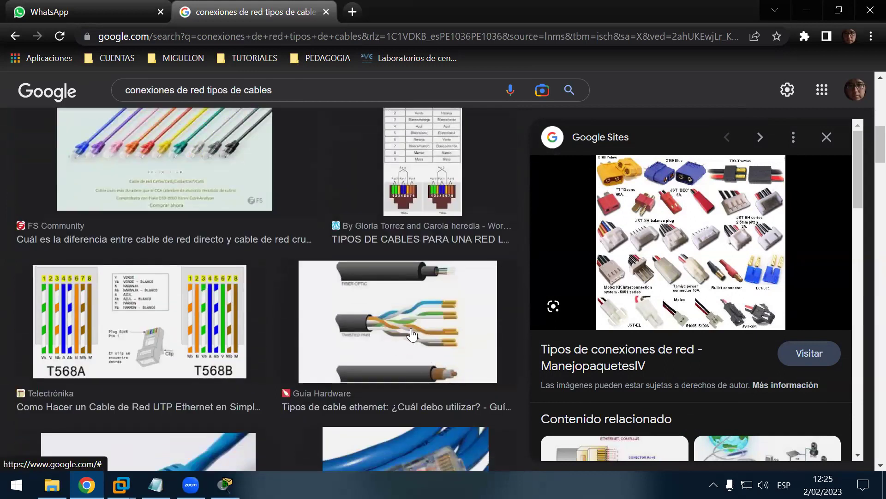
left_click(415, 336)
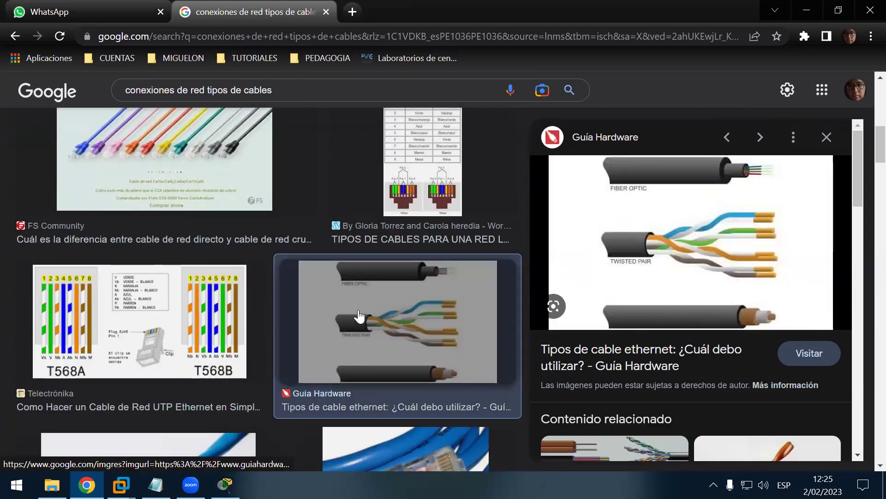
scroll(364, 318, "down", 4)
scroll(362, 314, "down", 4)
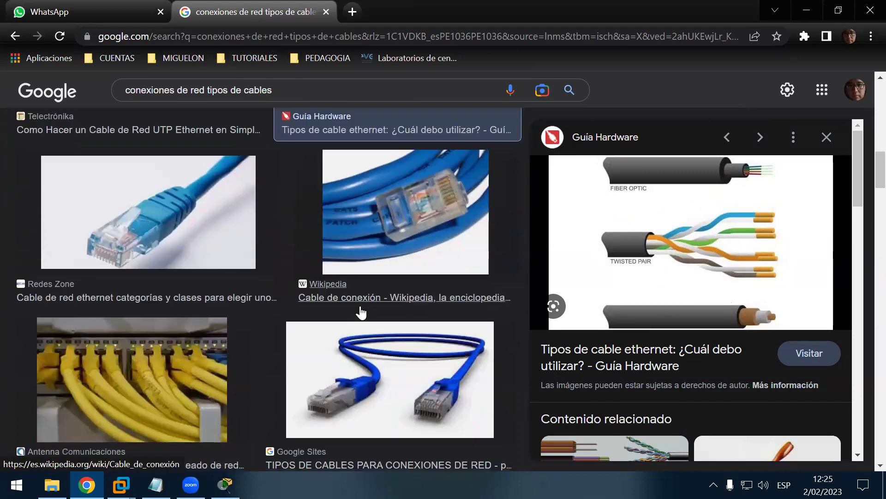
scroll(362, 321, "down", 4)
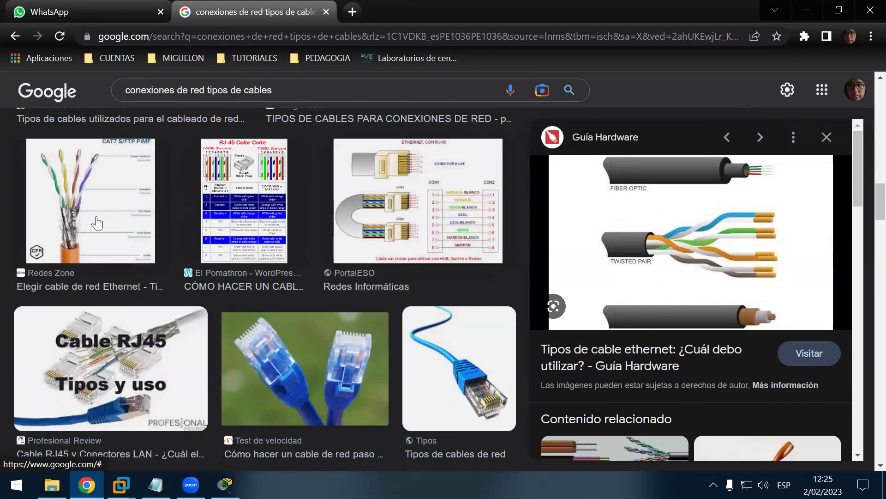
Step: Preview the Redes Zone CAT7 cable image and scroll through further image results
left_click(97, 223)
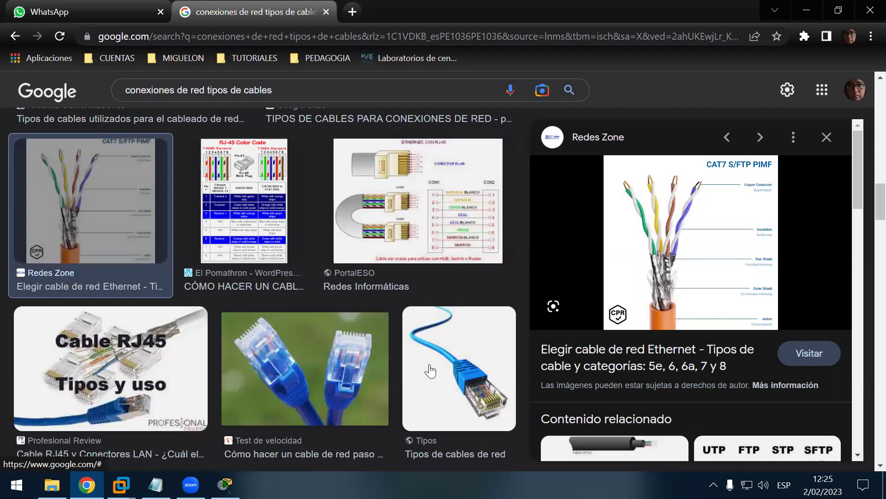
scroll(425, 367, "down", 3)
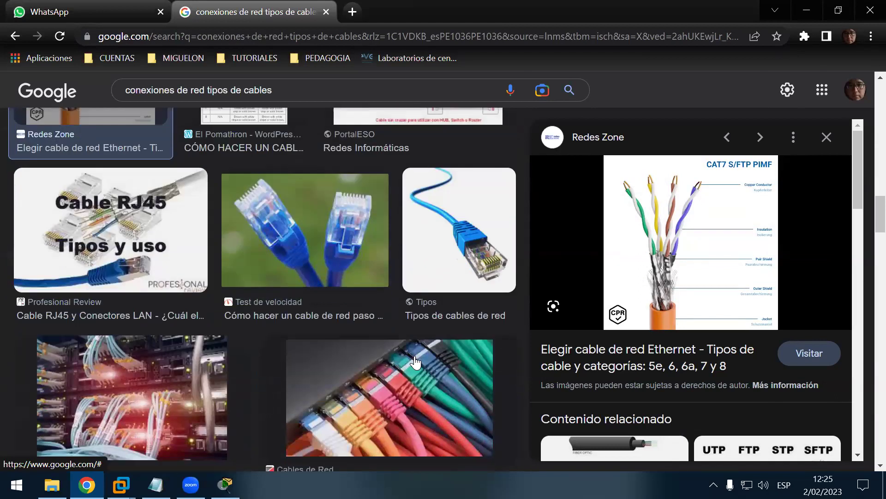
scroll(415, 365, "down", 2)
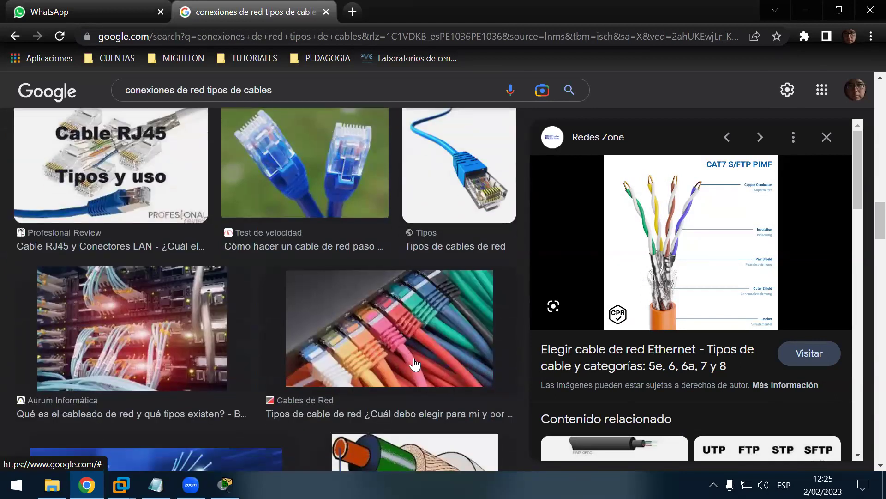
scroll(414, 365, "down", 2)
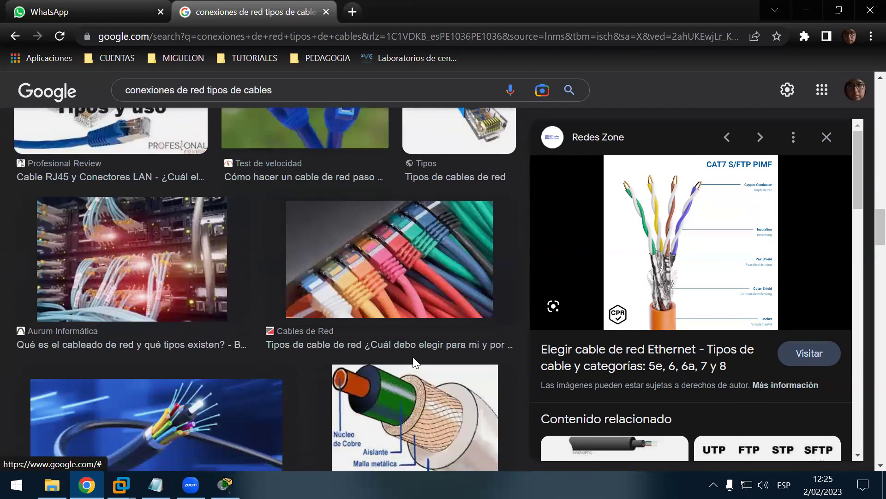
scroll(410, 355, "down", 3)
scroll(409, 354, "down", 2)
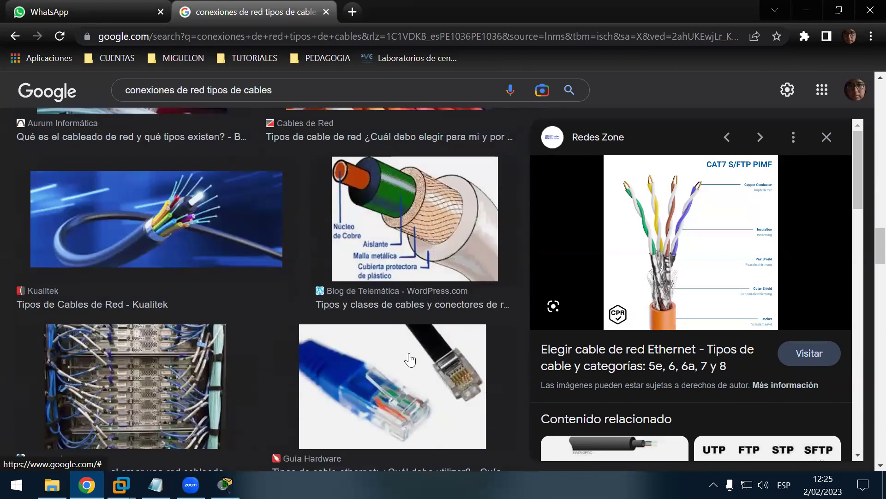
scroll(407, 363, "down", 3)
scroll(405, 353, "down", 4)
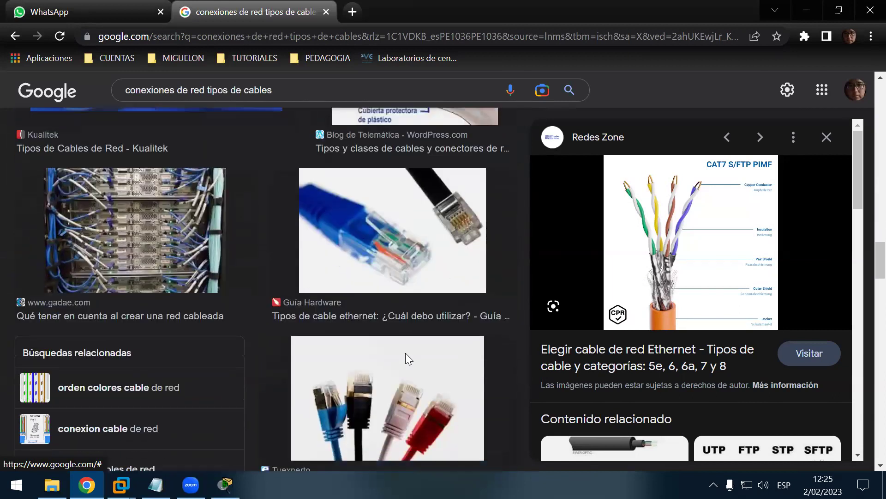
scroll(405, 355, "down", 5)
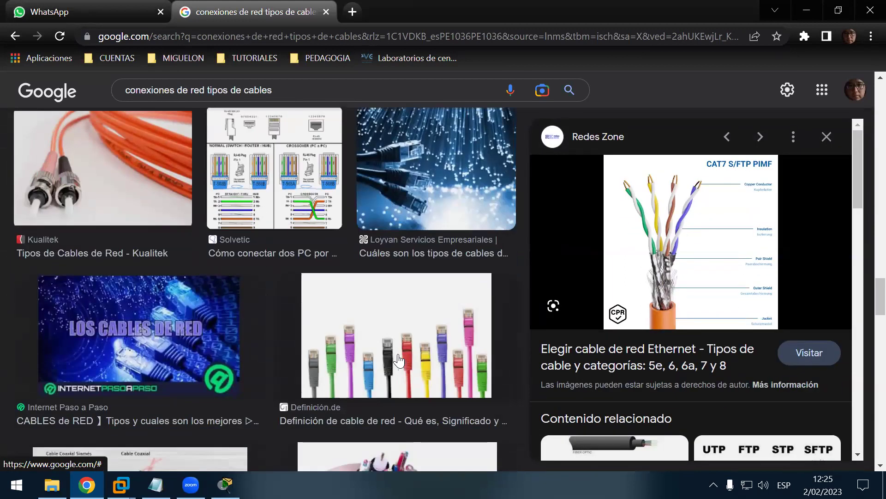
scroll(399, 359, "down", 2)
scroll(398, 361, "down", 3)
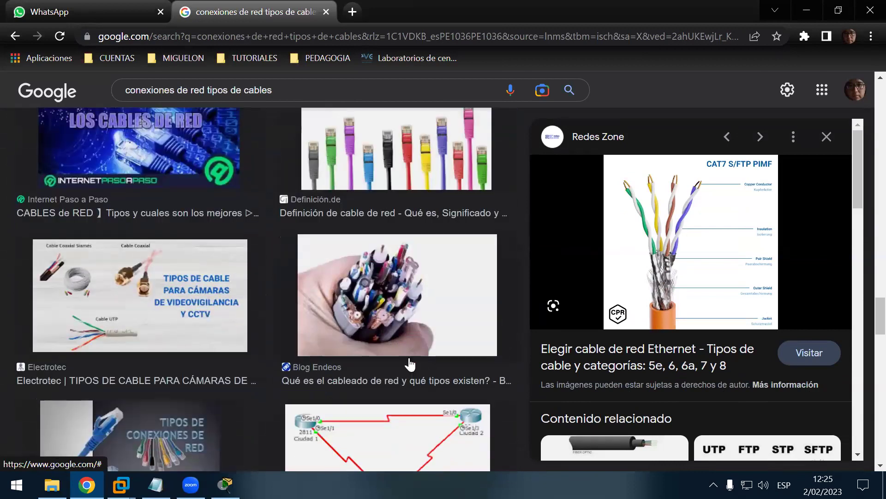
scroll(461, 378, "down", 1)
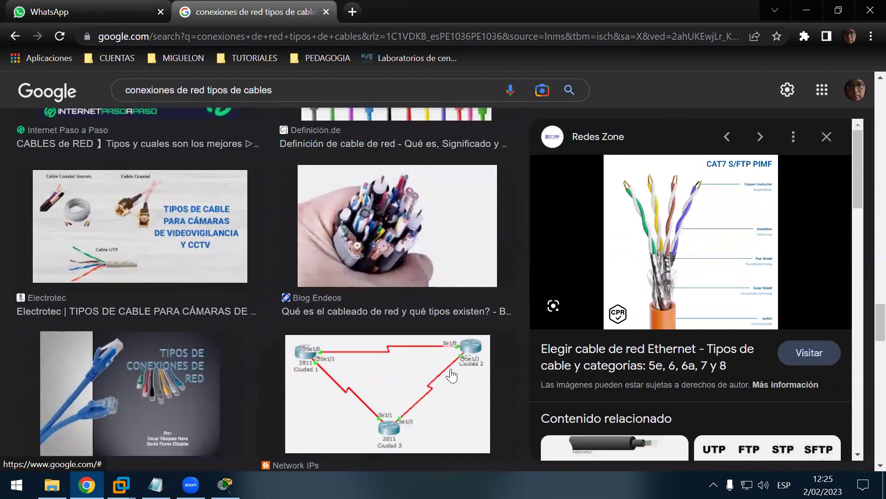
scroll(462, 378, "down", 5)
scroll(478, 375, "down", 3)
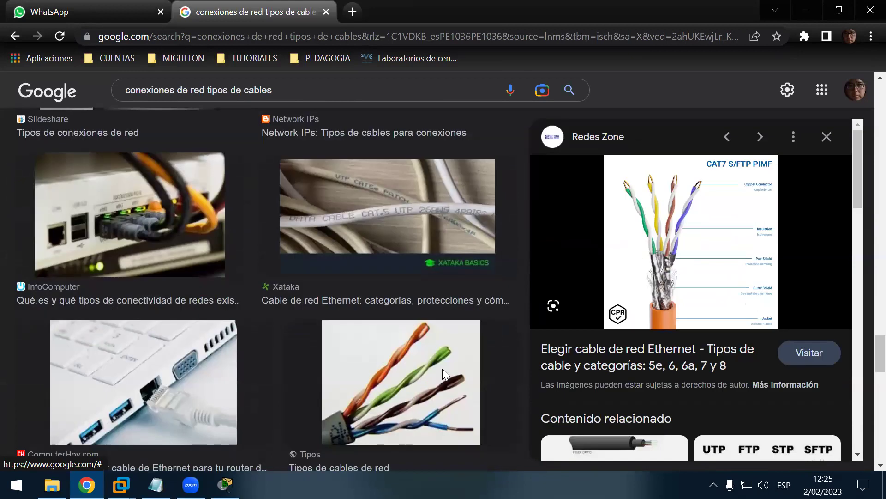
scroll(442, 370, "down", 2)
scroll(441, 369, "down", 2)
scroll(439, 367, "down", 3)
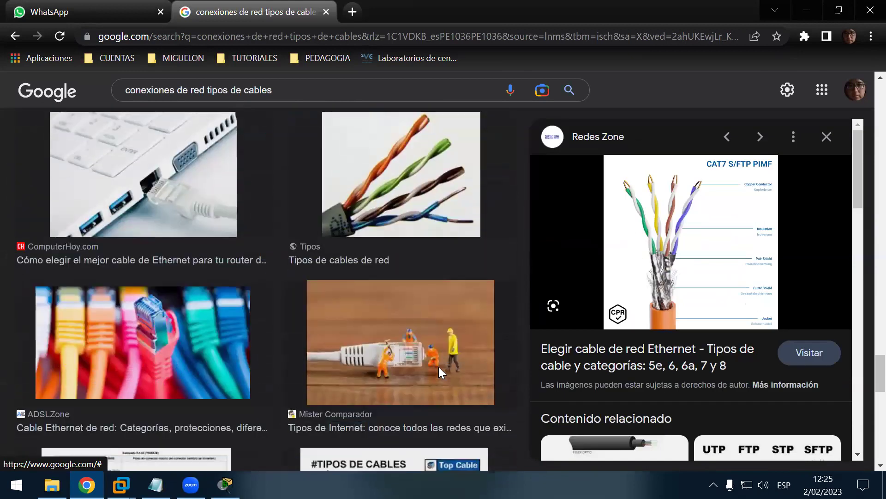
scroll(438, 366, "up", 3)
scroll(437, 369, "down", 5)
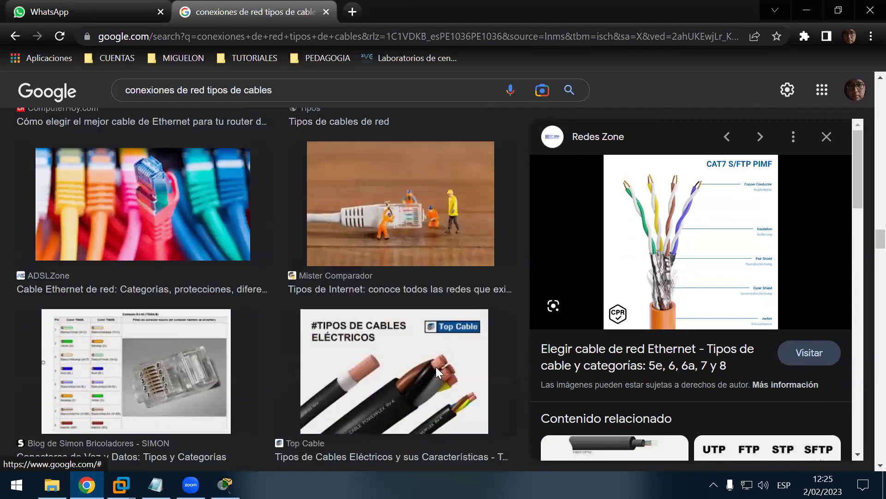
scroll(438, 362, "down", 5)
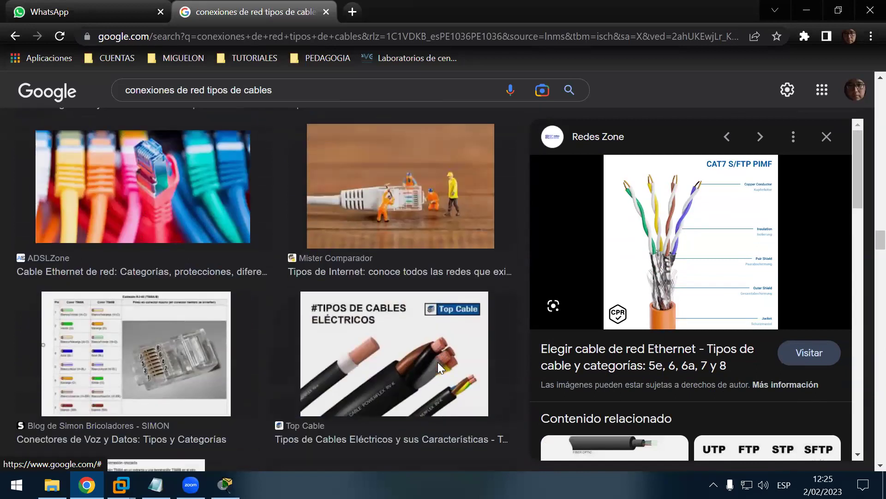
scroll(438, 367, "down", 5)
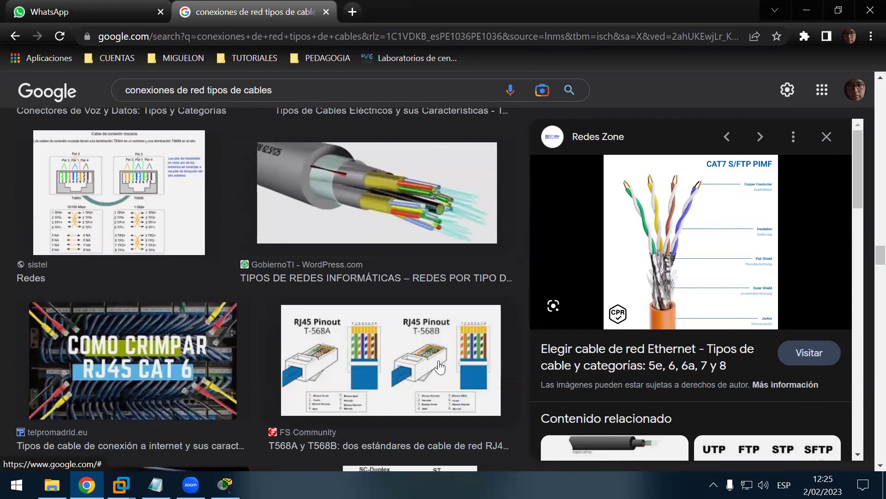
scroll(440, 368, "down", 2)
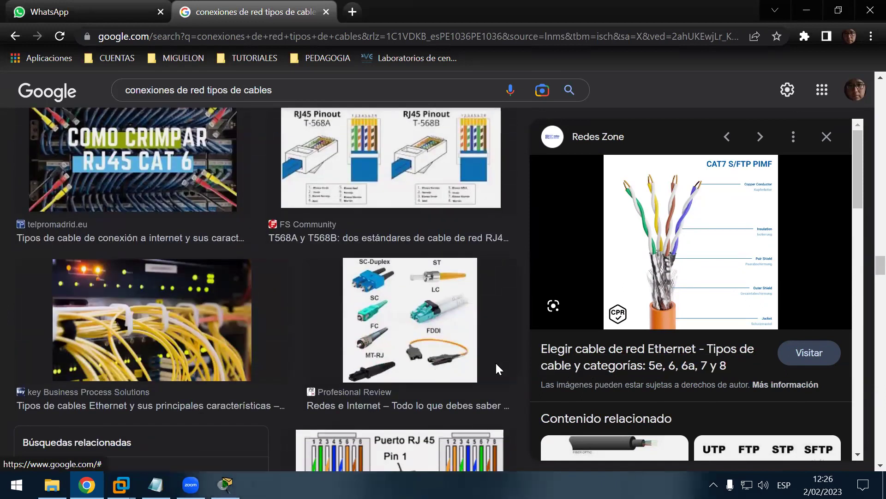
scroll(495, 361, "down", 5)
scroll(485, 363, "down", 4)
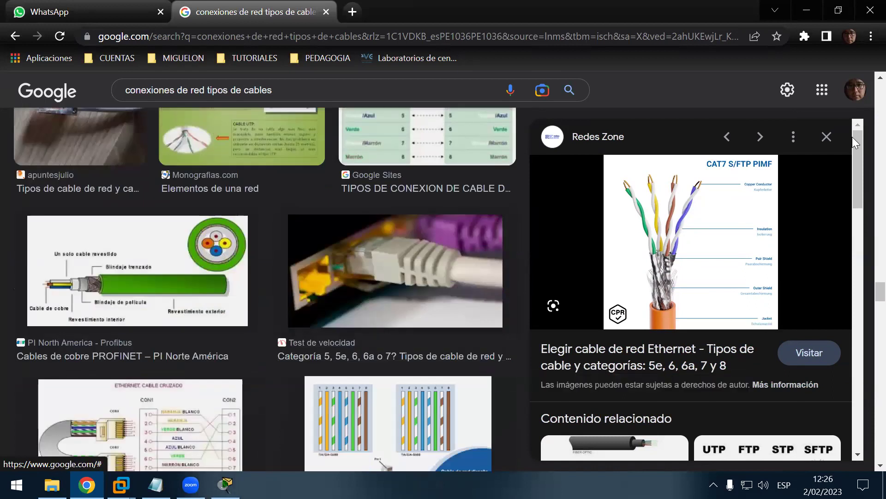
Step: Close that preview, preview 'Cable RJ45 Tipos y uso', and minimize Chrome to reveal Packet Tracer
left_click(837, 139)
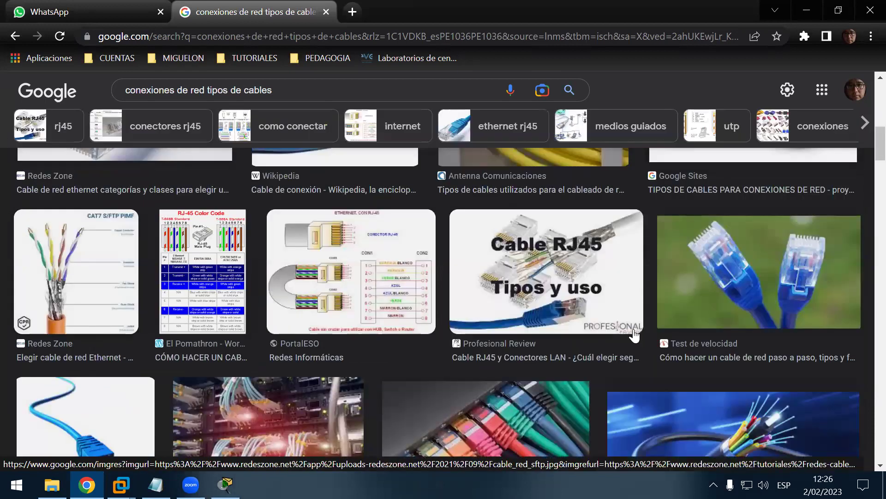
left_click(614, 300)
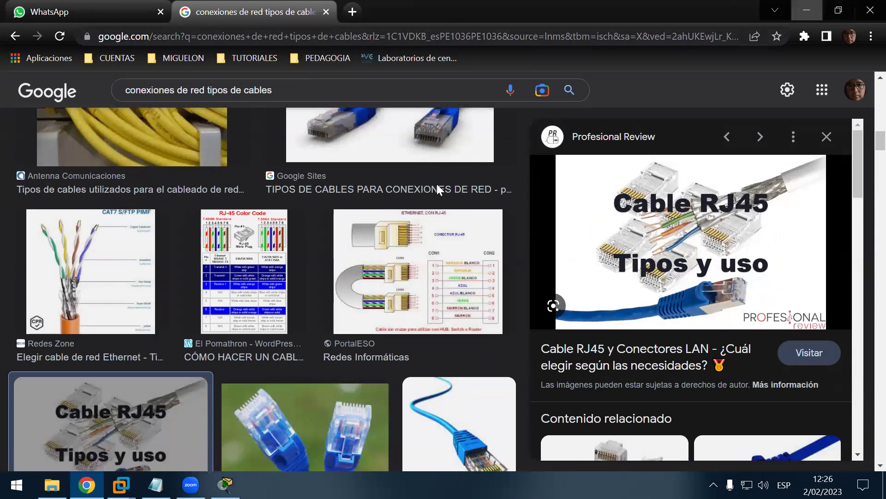
left_click(809, 10)
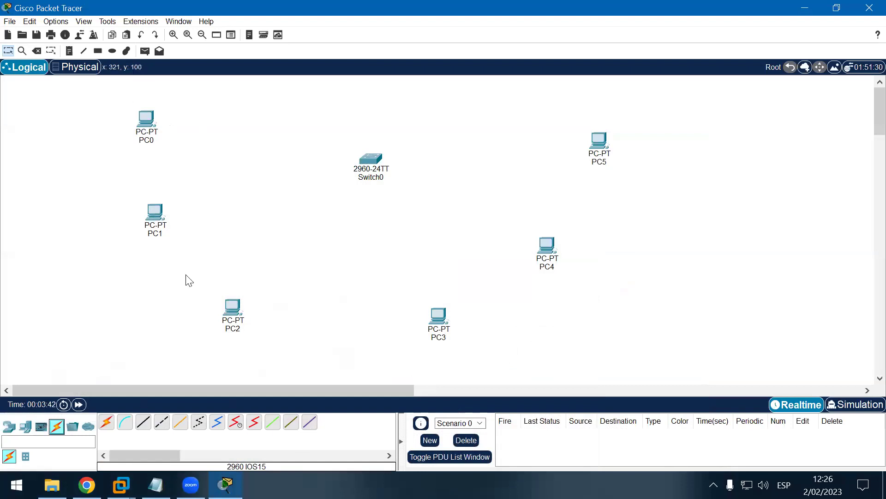
Step: Connect PC0, PC1, PC2, PC3, PC4 and PC5 each to Switch0 using automatic cable selection
left_click(106, 422)
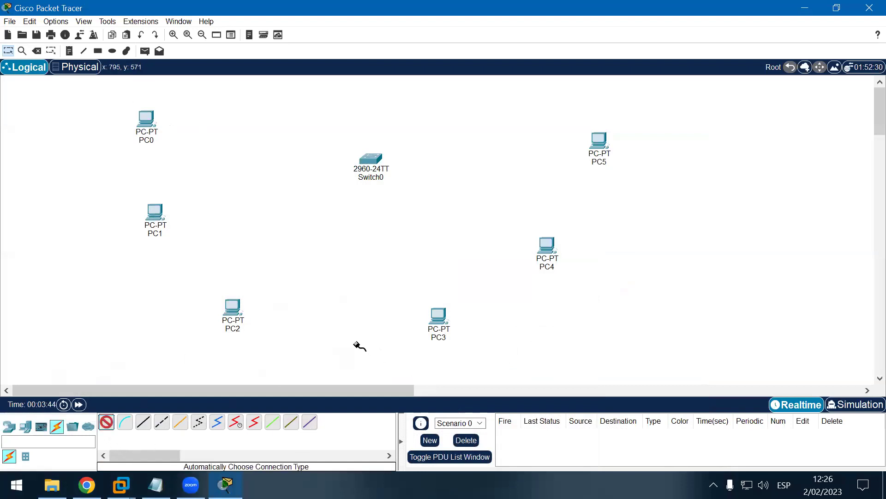
left_click(152, 119)
left_click(369, 158)
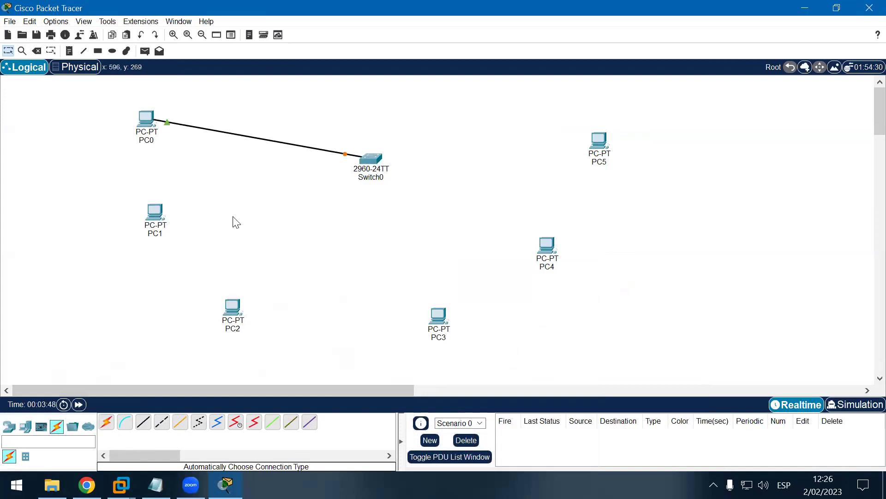
left_click(106, 422)
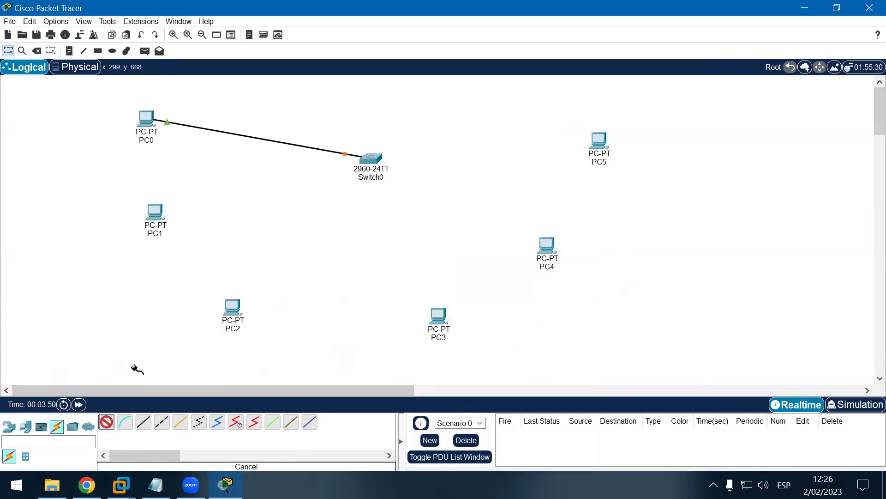
left_click(154, 211)
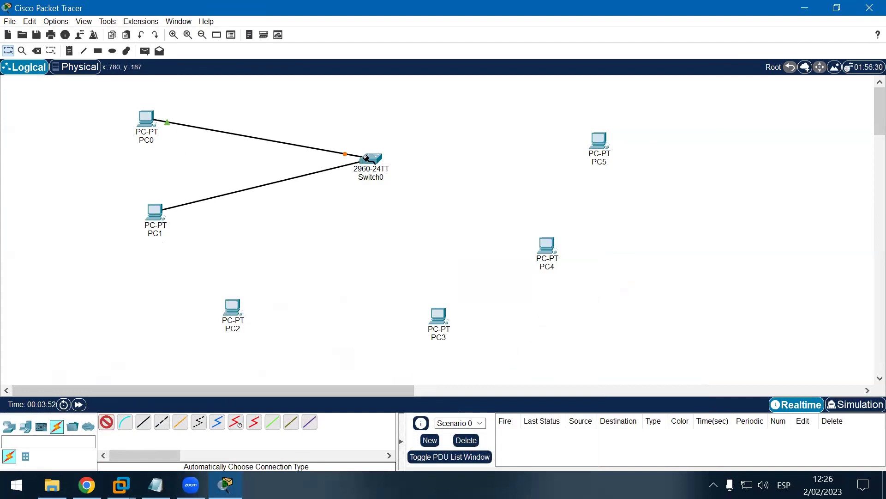
left_click(370, 160)
left_click(236, 310)
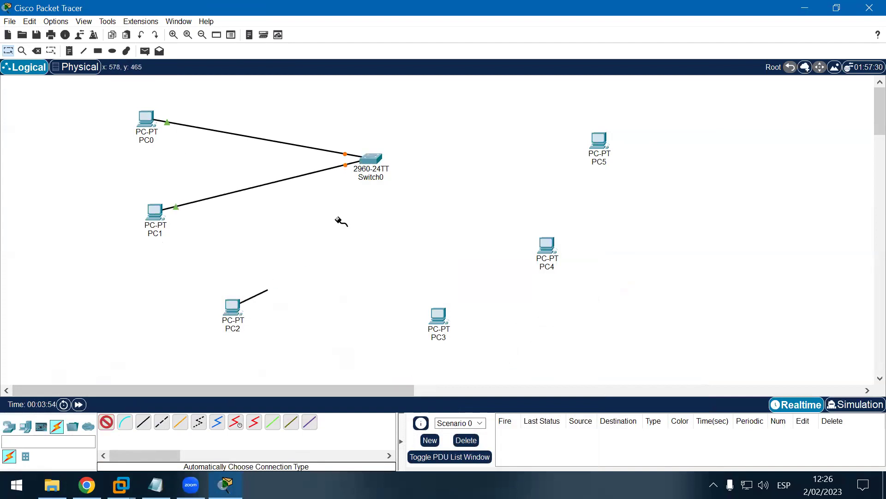
left_click(369, 158)
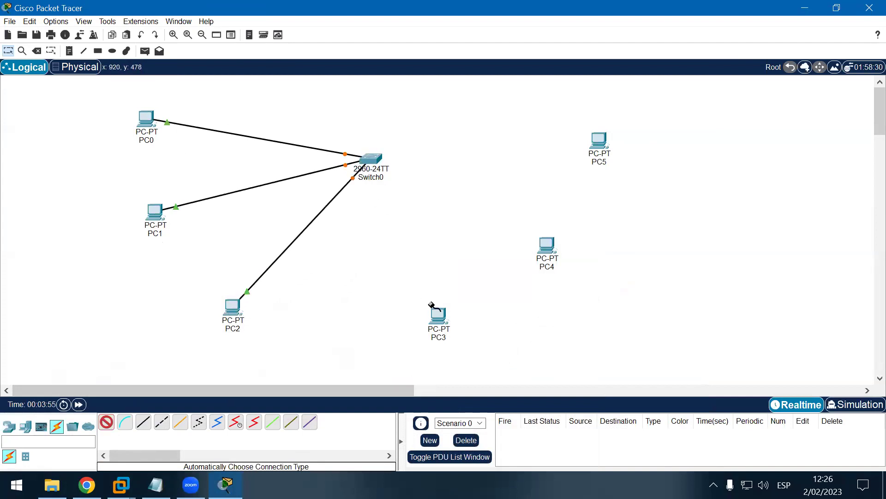
left_click(439, 318)
left_click(371, 159)
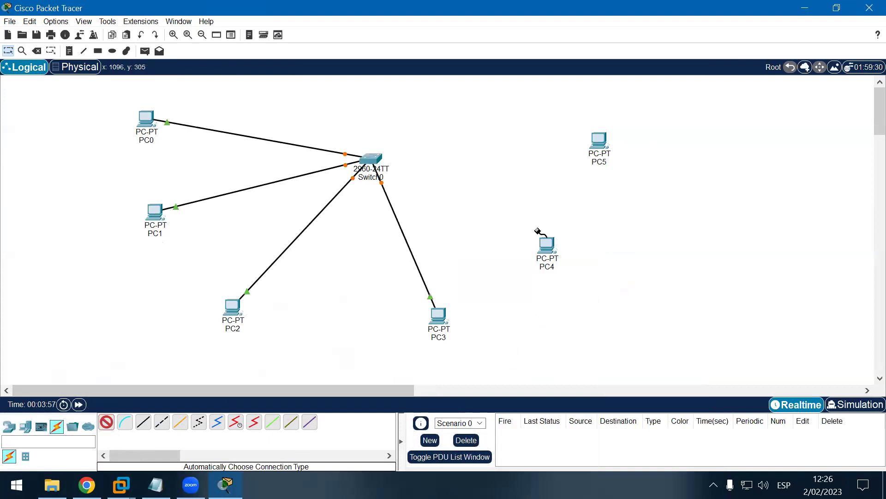
left_click(547, 249)
left_click(369, 159)
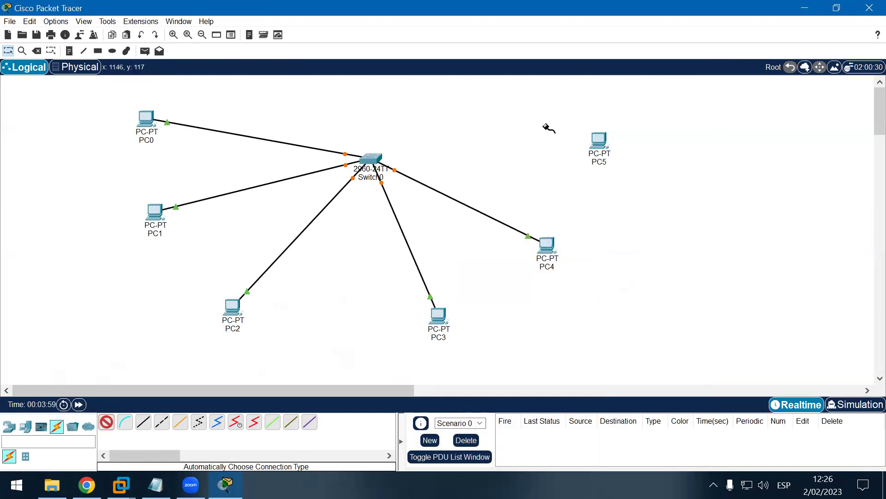
left_click(598, 141)
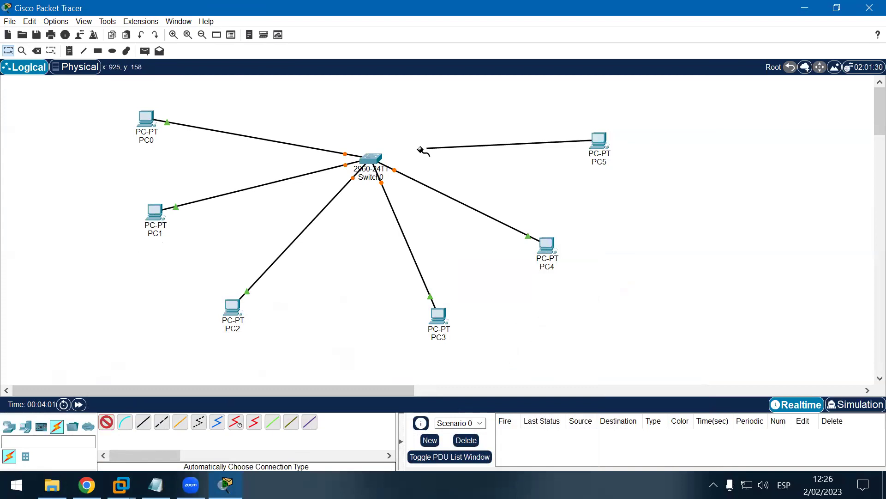
left_click(369, 158)
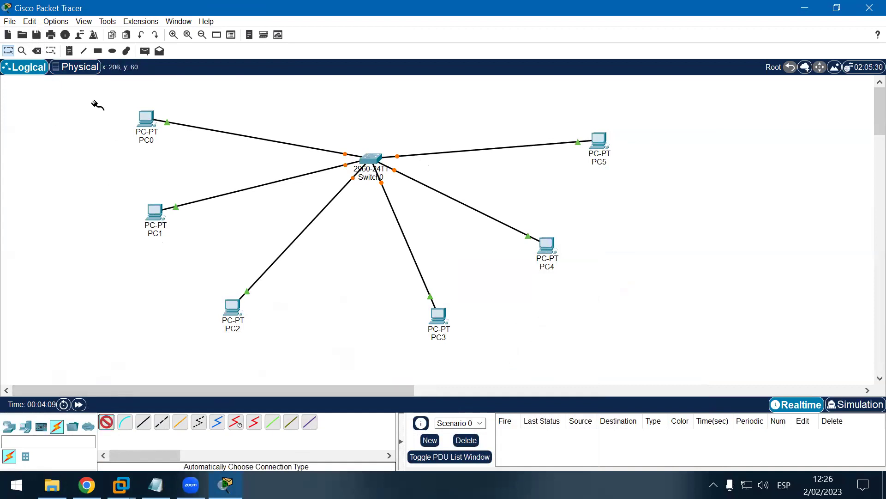
Step: Stop cabling and drag PC0 through PC5 in close around Switch0 for a compact star
left_click(113, 425)
left_click_drag(93, 86, 203, 260)
left_click_drag(160, 221, 268, 205)
left_click_drag(232, 309, 332, 241)
left_click_drag(437, 319, 417, 234)
left_click_drag(548, 243, 471, 179)
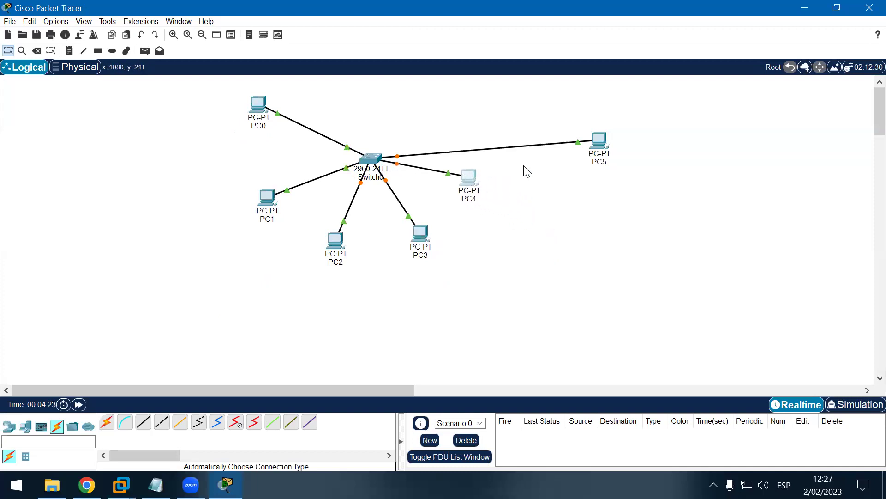
left_click_drag(599, 142, 471, 111)
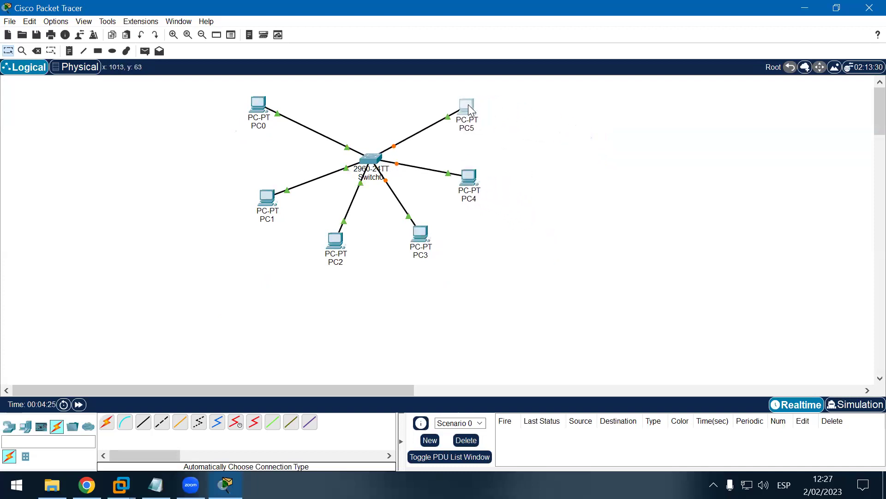
left_click_drag(261, 109, 287, 113)
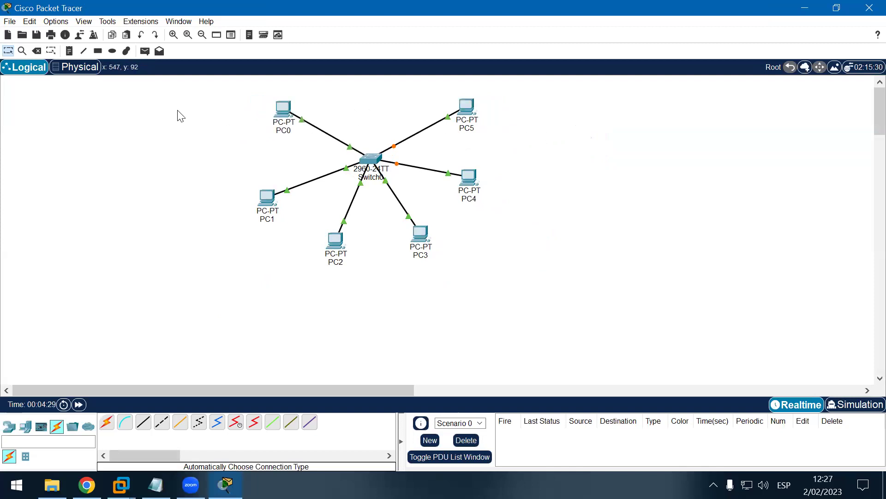
Step: Re-enter PC0's IPv4 address with subnet mask 255.255.255.0, then close its window
left_click(289, 110)
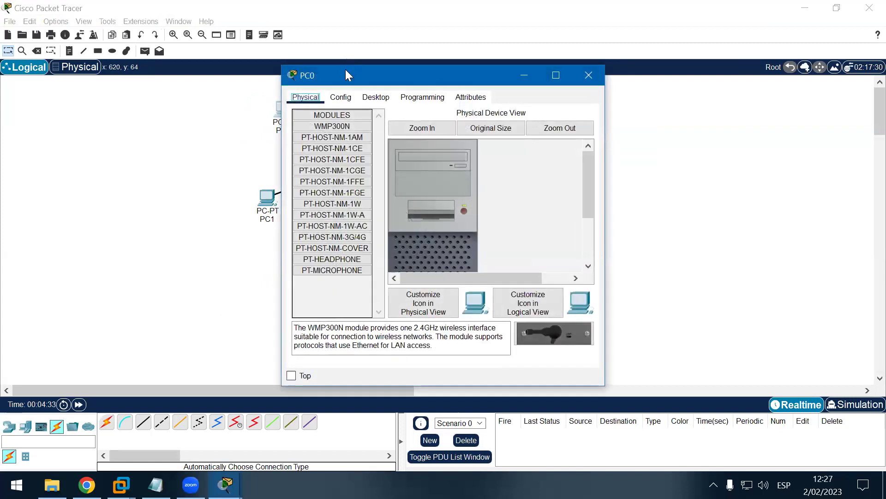
left_click_drag(344, 71, 552, 62)
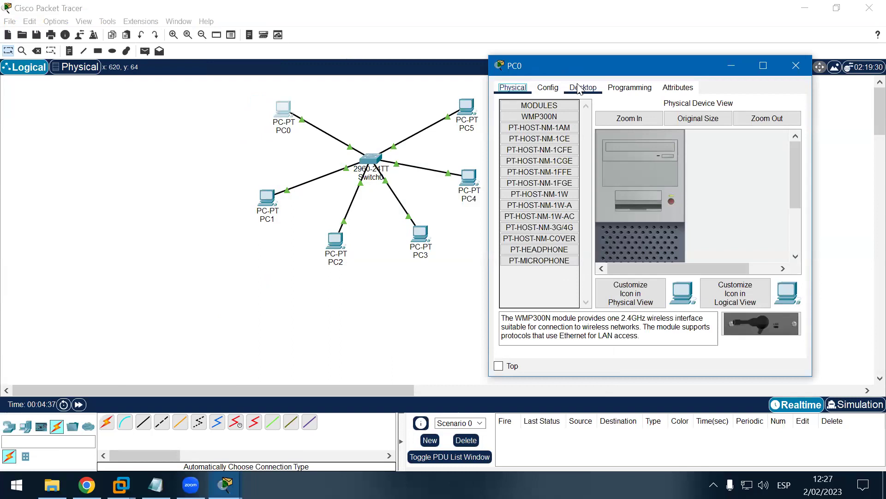
left_click(578, 88)
left_click(536, 132)
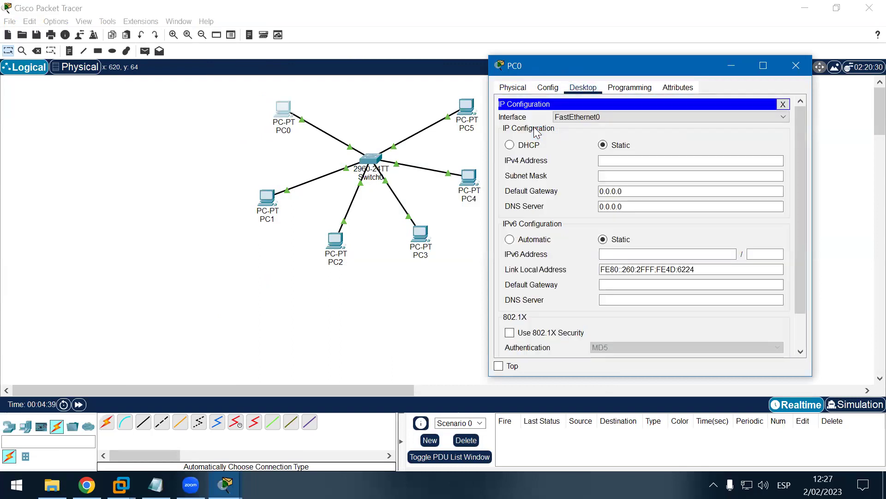
left_click(622, 163)
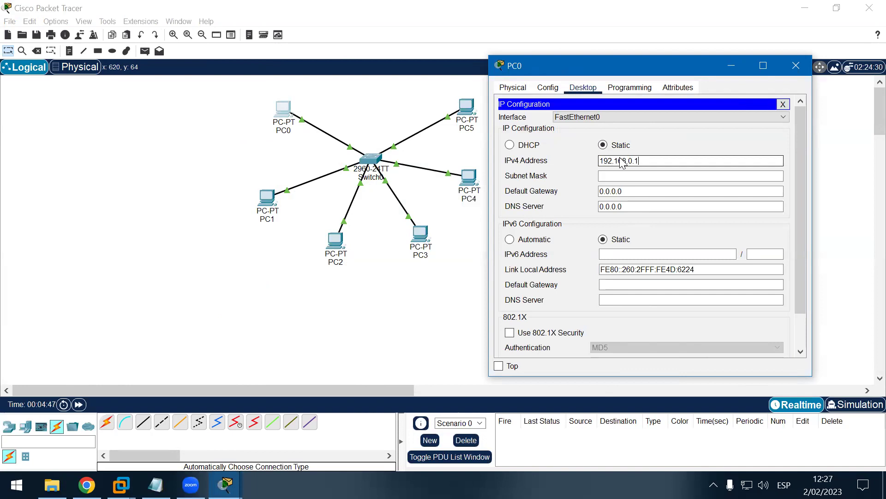
left_click(621, 175)
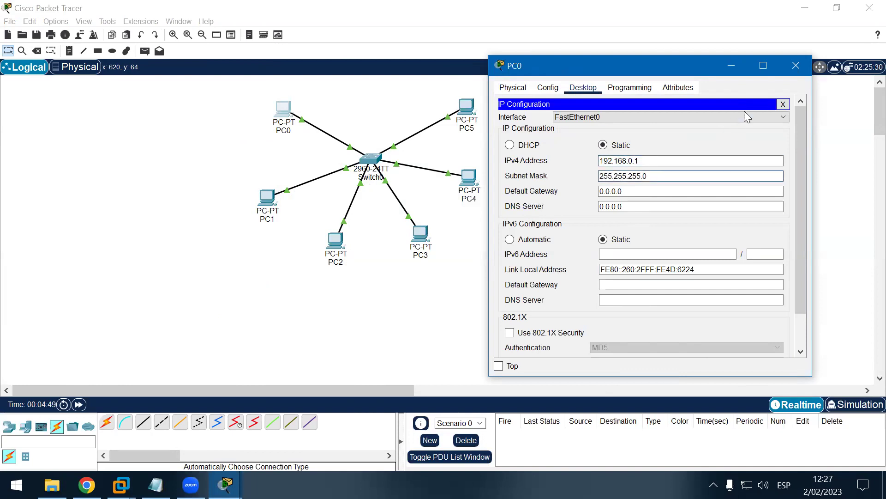
left_click(783, 104)
left_click(796, 65)
Step: Re-enter PC1's IPv4 address with subnet mask 255.255.255.0
left_click(273, 201)
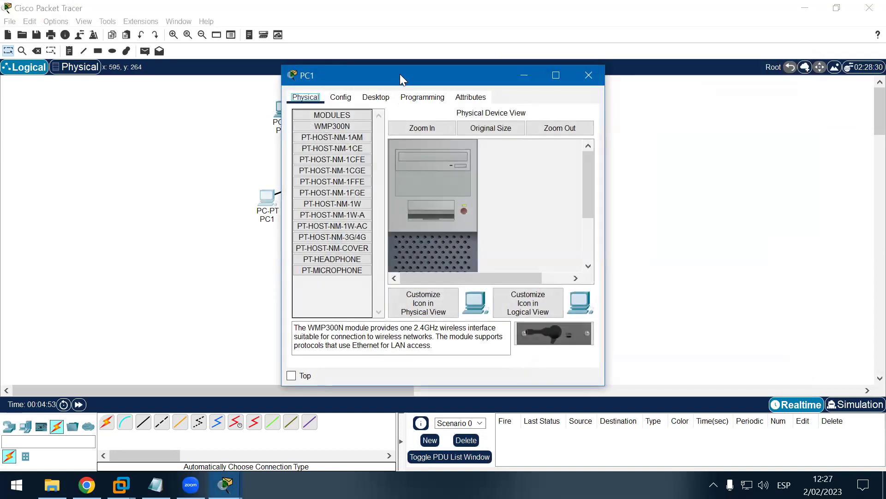
left_click_drag(399, 74, 627, 64)
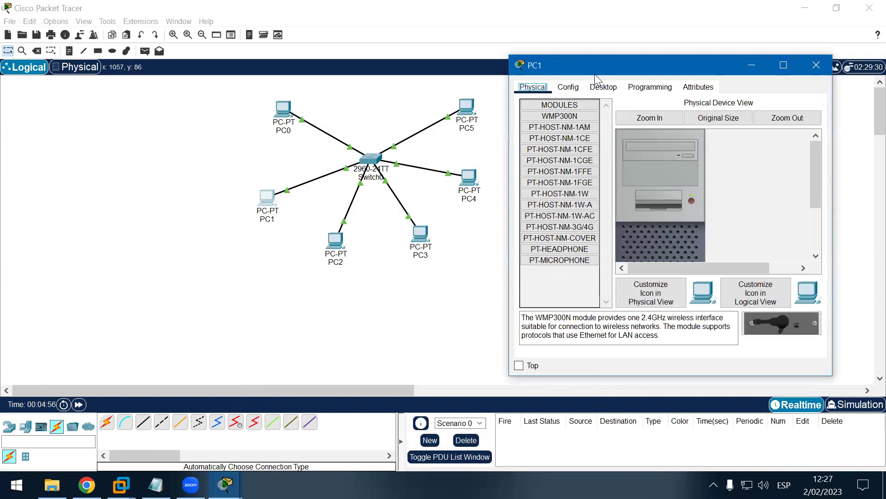
left_click(602, 87)
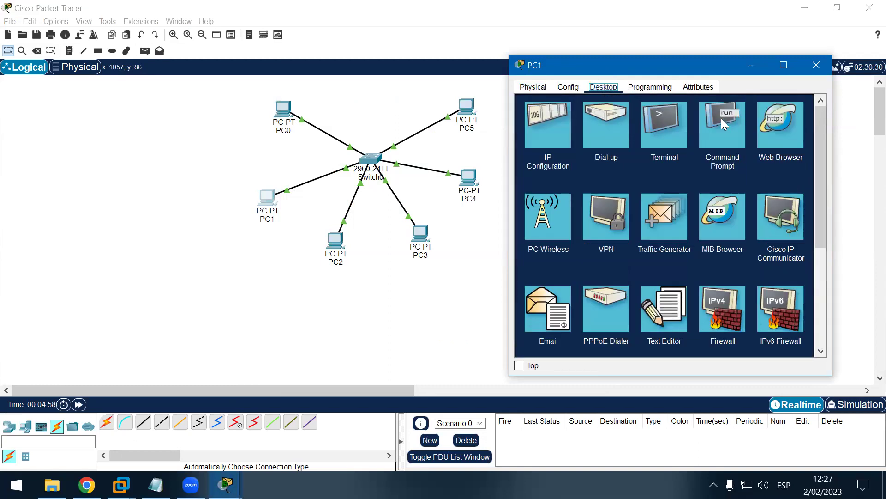
left_click(565, 127)
left_click(644, 158)
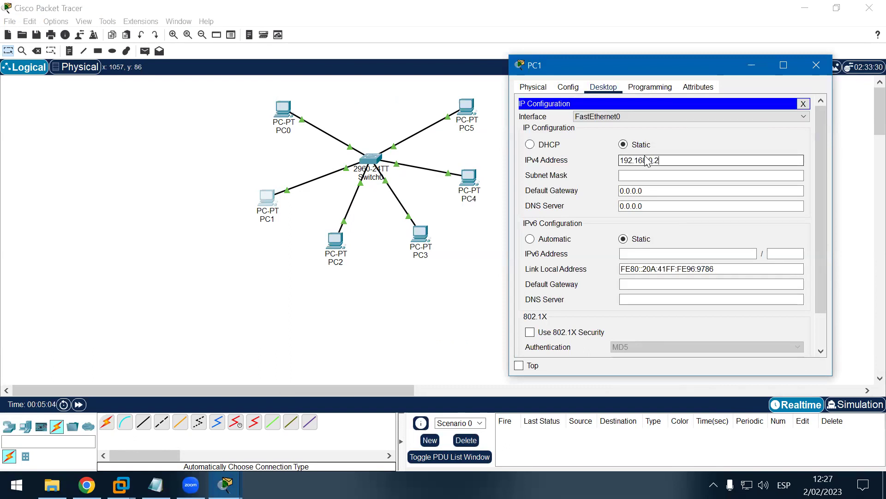
left_click(691, 175)
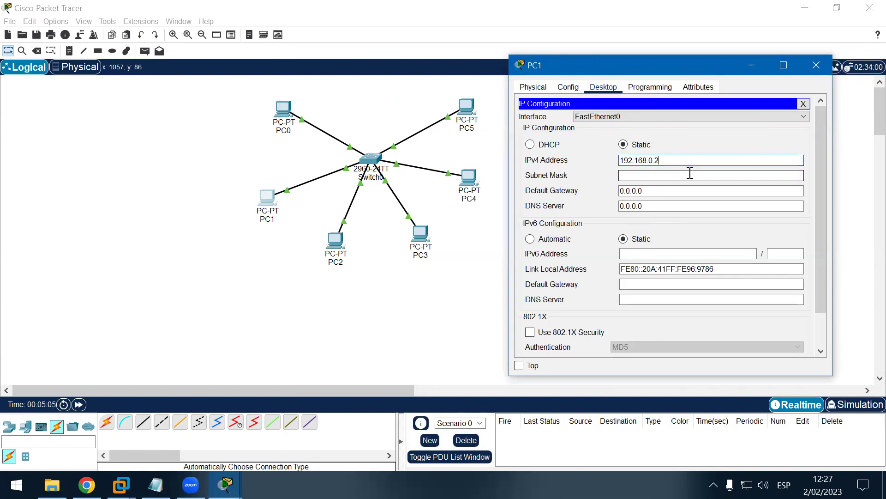
left_click(803, 103)
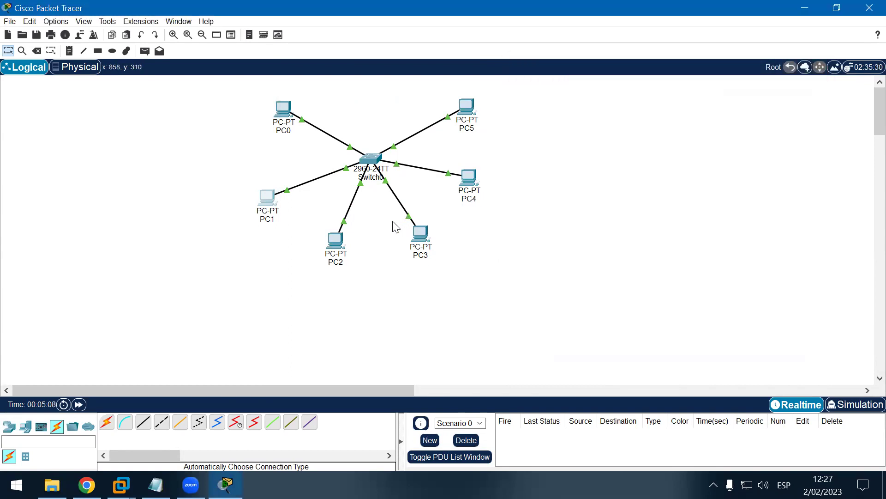
Step: Give PC2 the static address 192.168.0.3 with mask 255.255.255.0
double_click(336, 237)
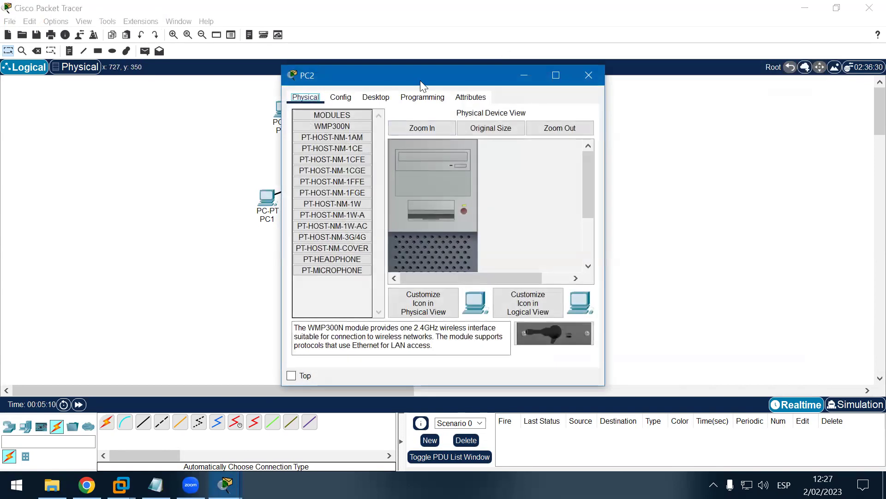
left_click_drag(434, 78, 661, 71)
left_click(602, 90)
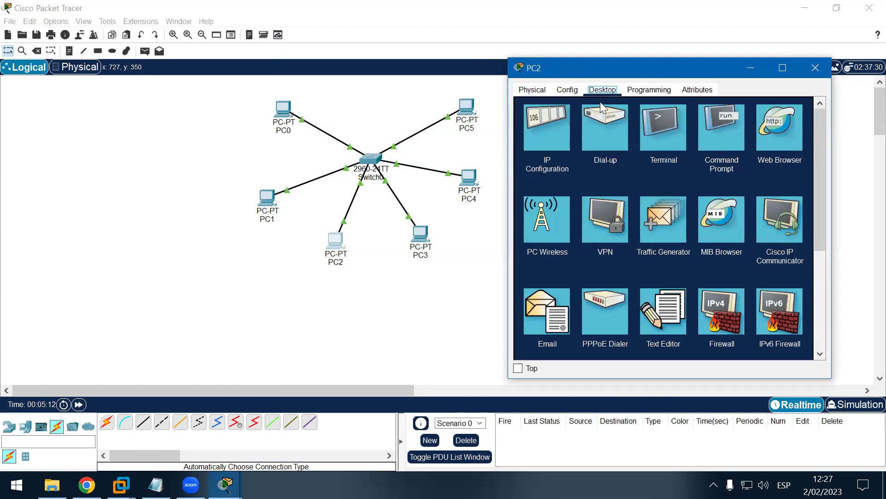
left_click(557, 134)
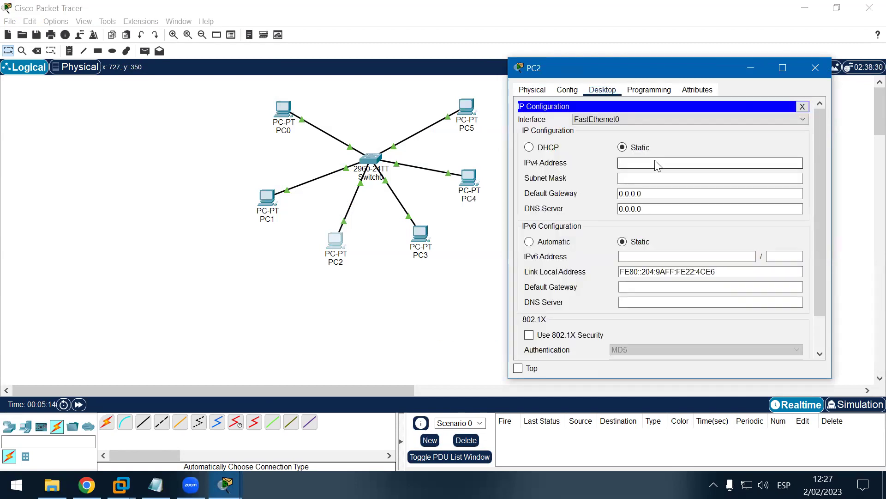
type("192.168.0.3")
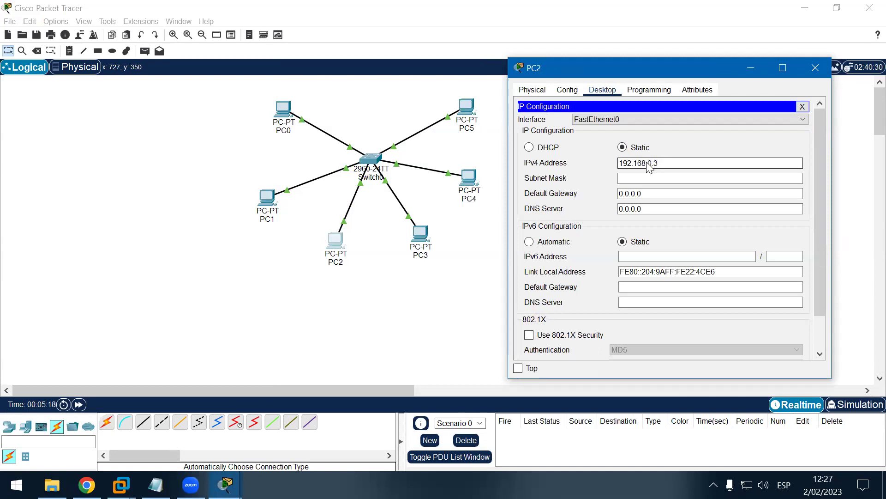
left_click(653, 180)
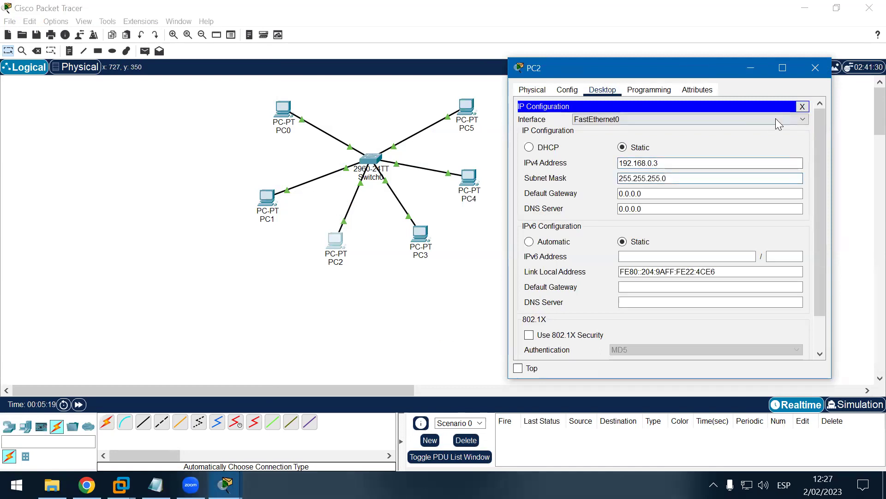
left_click(802, 106)
left_click(815, 68)
Step: Give PC3 the static address 192.168.0.4 with mask 255.255.255.0
left_click(421, 235)
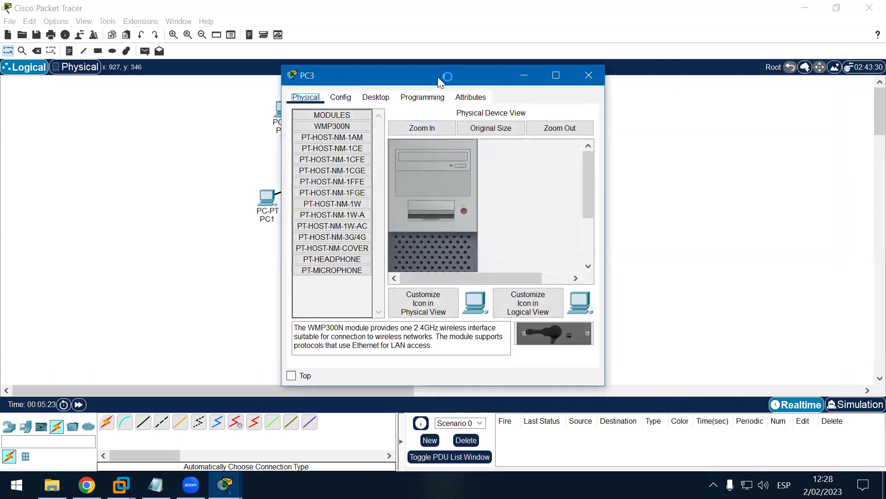
left_click_drag(447, 77, 673, 70)
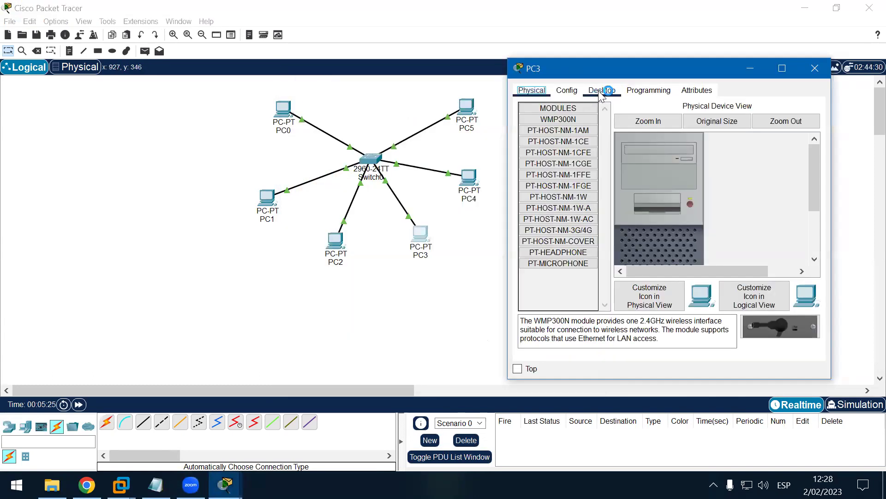
left_click(602, 90)
left_click(555, 119)
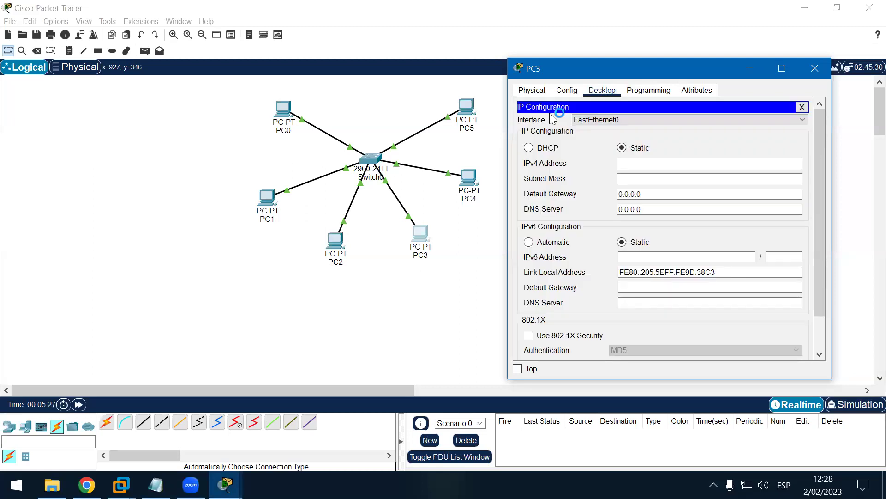
left_click(628, 164)
type("192.168.0.")
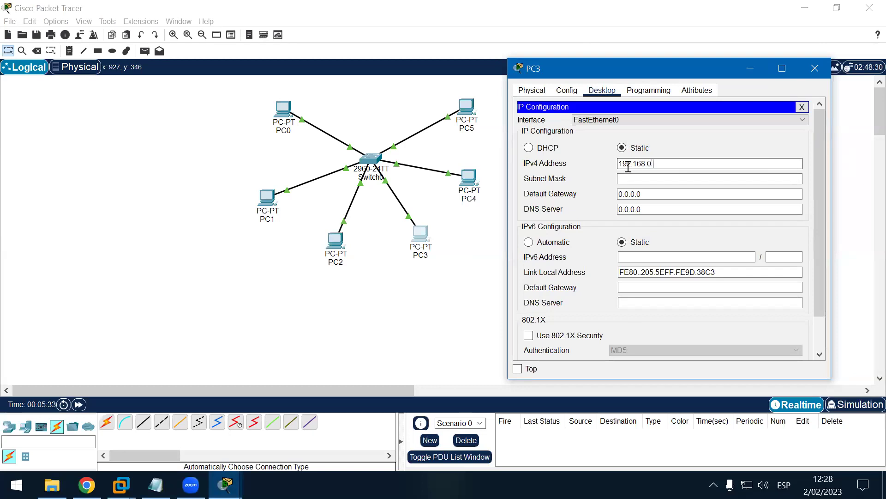
left_click(649, 179)
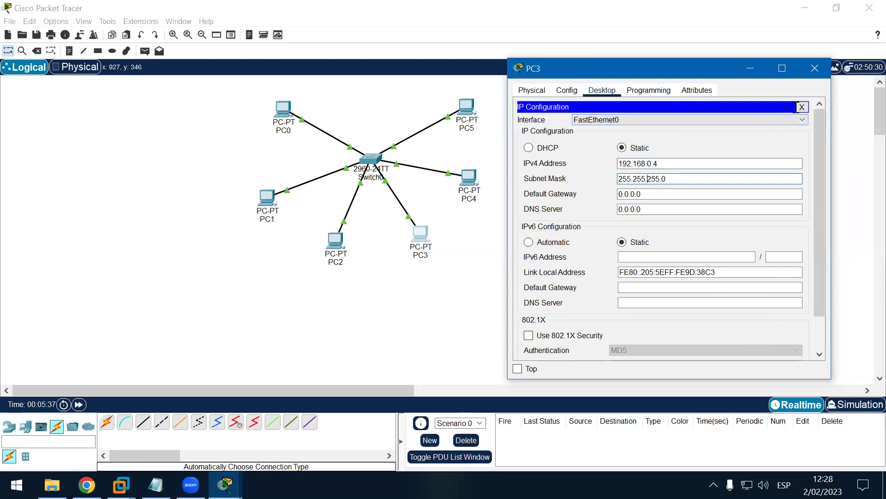
left_click(802, 107)
left_click(815, 68)
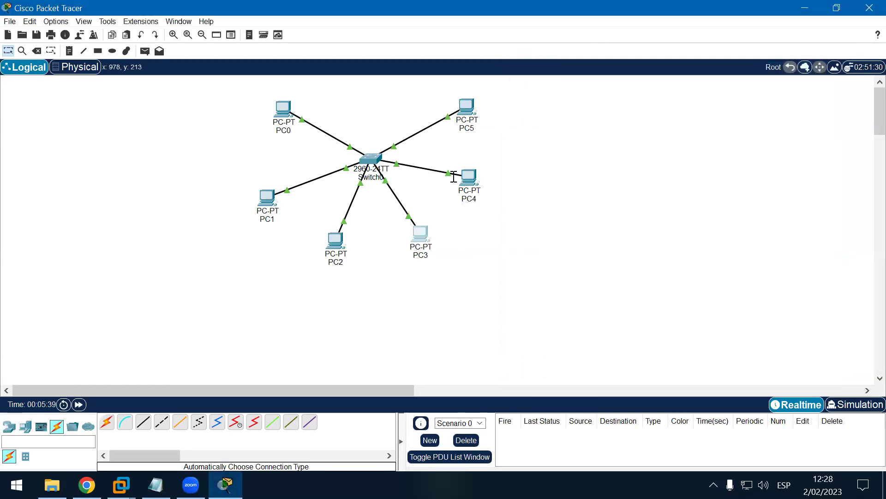
Step: Give PC4 the static address 192.168.0.5 with mask 255.255.255.0
left_click_drag(471, 176, 475, 178)
left_click(474, 178)
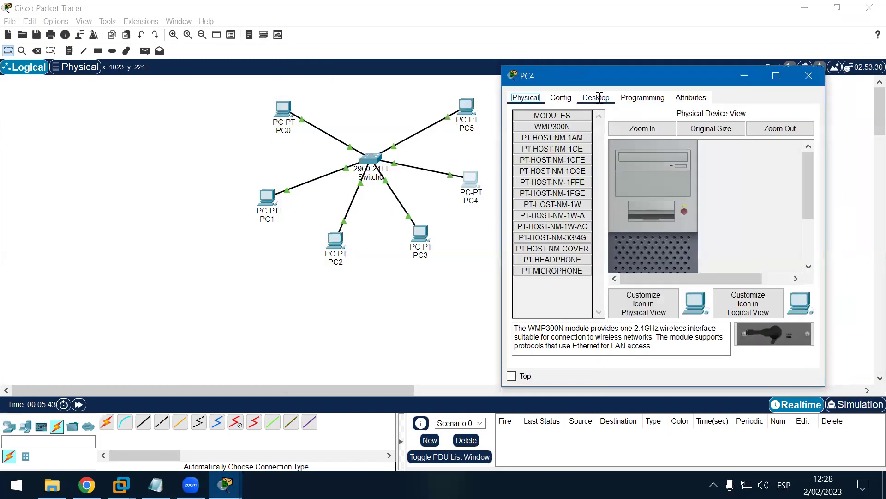
left_click(596, 97)
left_click(562, 131)
left_click(624, 167)
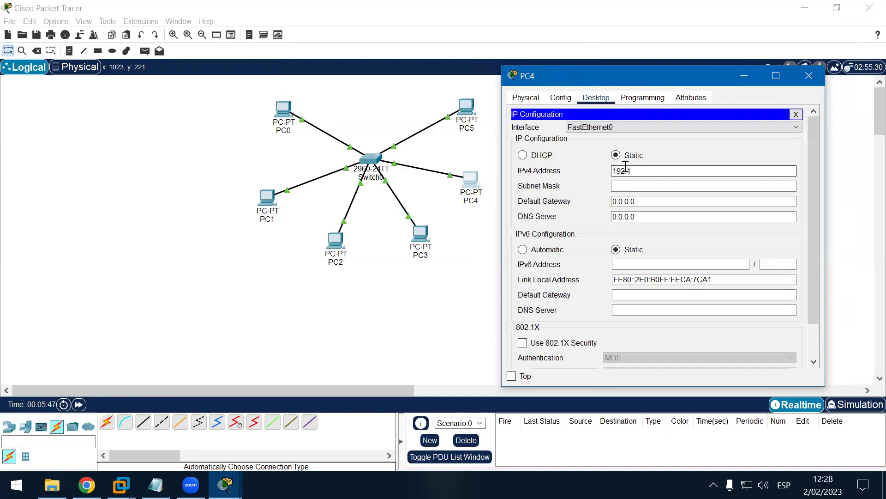
type("192.168.0.5")
left_click(621, 185)
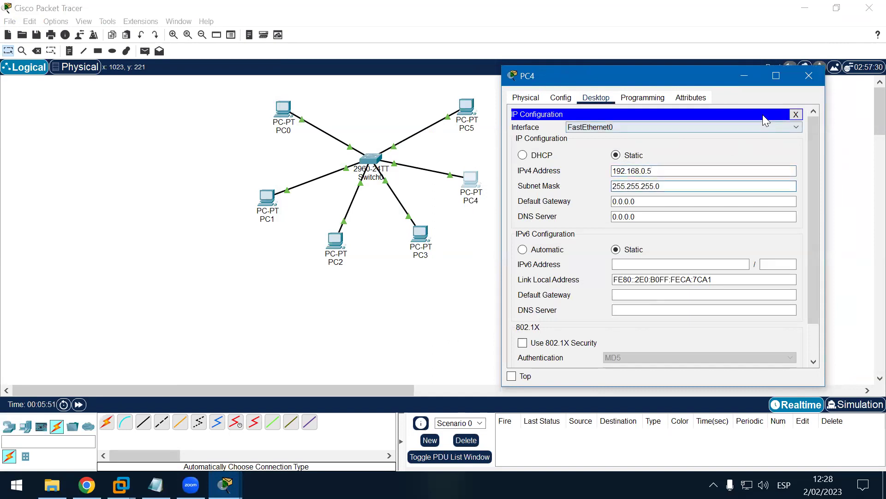
left_click(796, 114)
left_click(809, 76)
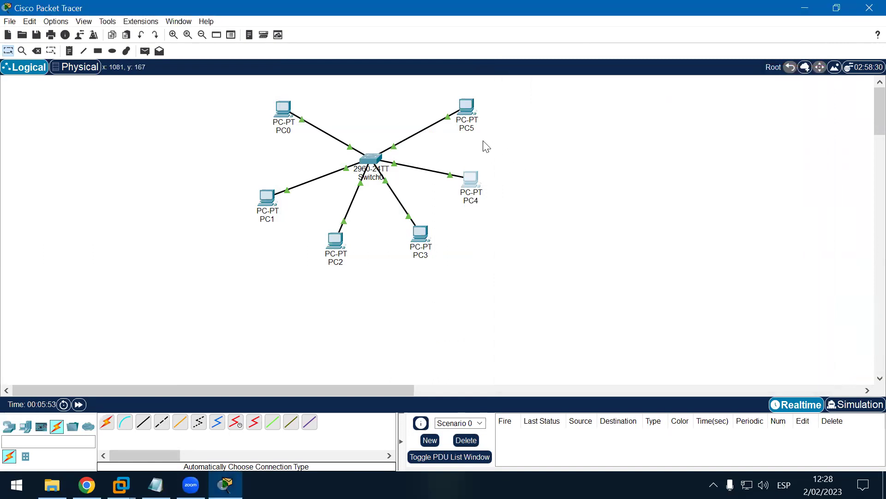
Step: Give PC5 the static address 192.168.0.6 with mask 255.255.255.0
left_click(467, 106)
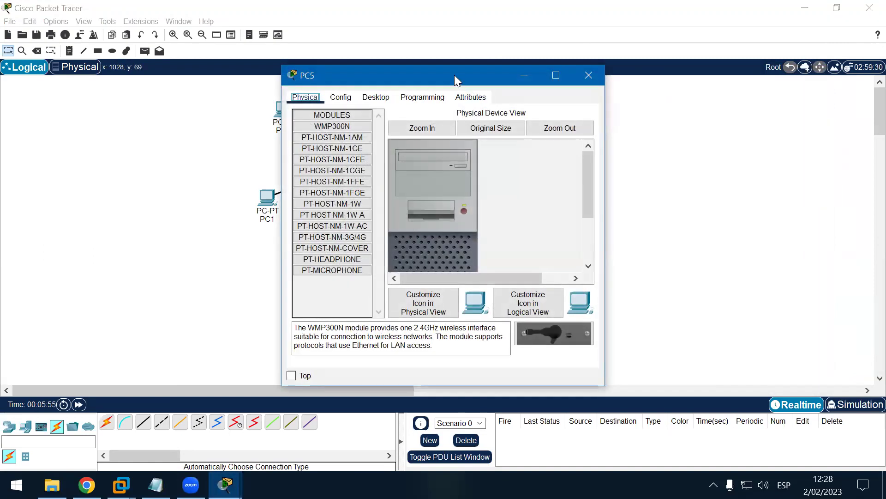
left_click_drag(454, 75, 684, 70)
left_click(605, 93)
left_click(562, 131)
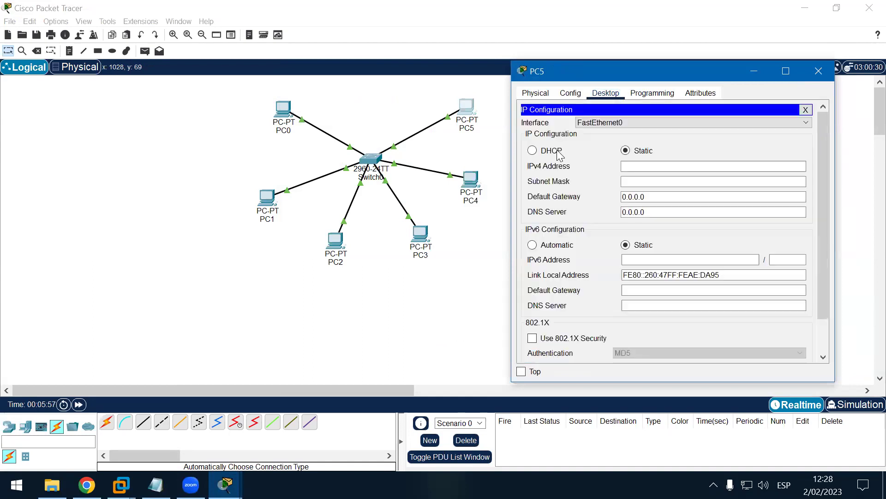
left_click(634, 164)
type("192.168.0.6")
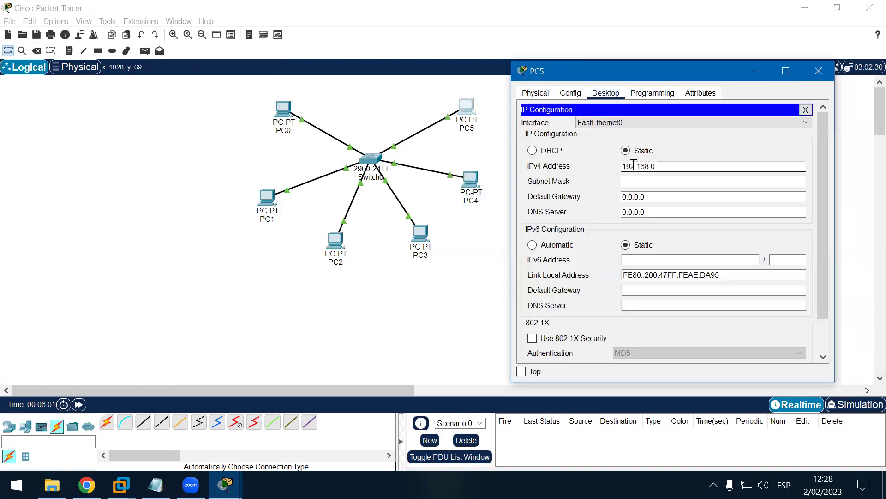
left_click(640, 181)
left_click(805, 110)
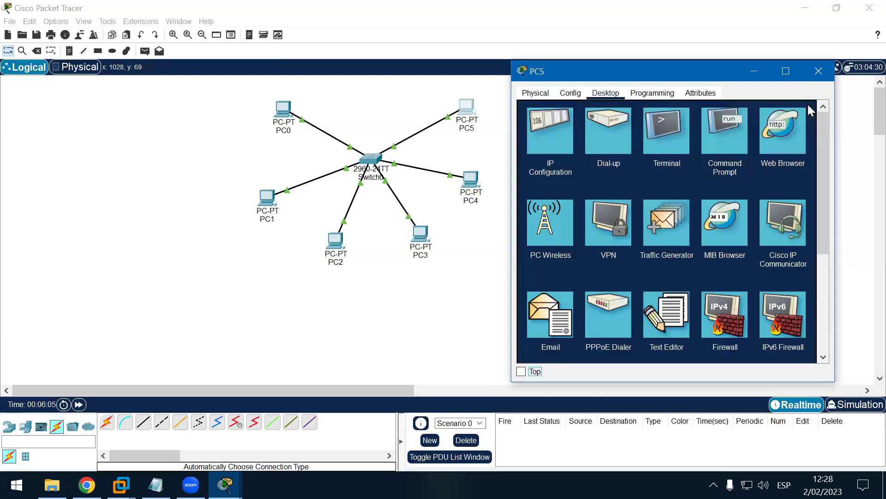
left_click(815, 67)
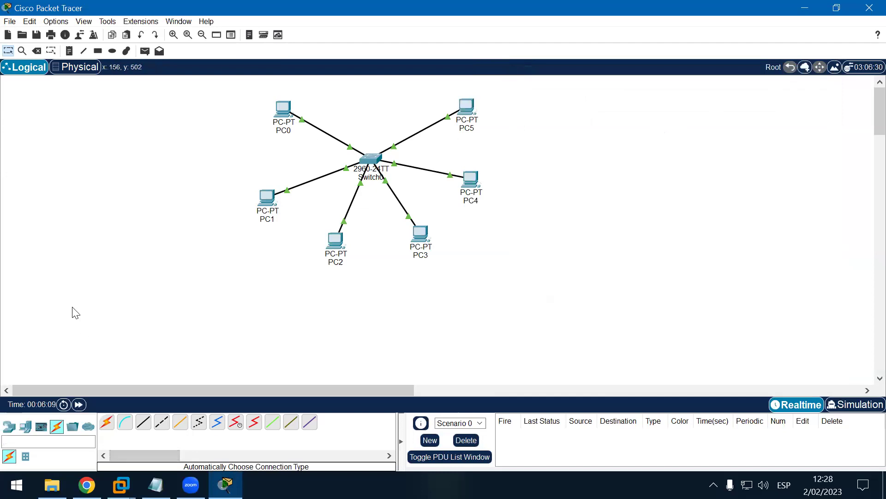
Step: Send test pings PC0→PC5, PC0→PC1 and PC2→PC3, then clear them from the scenario
left_click(145, 50)
left_click(283, 109)
left_click(464, 107)
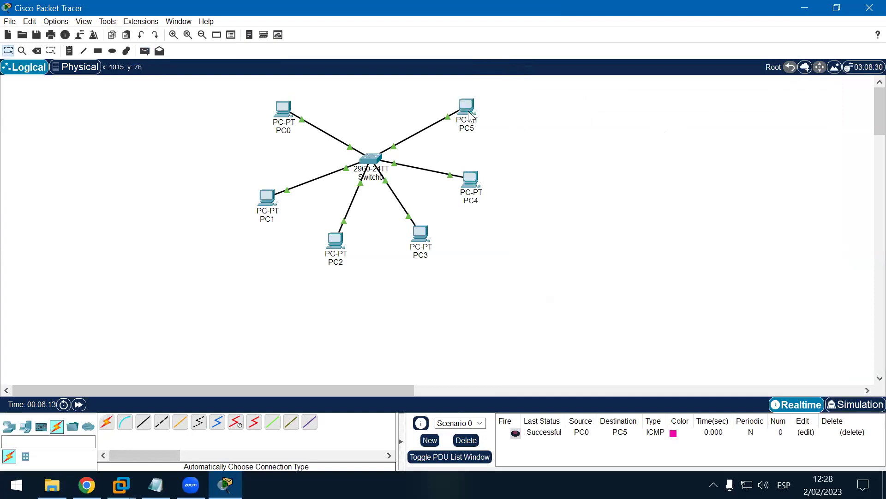
left_click(145, 50)
left_click(289, 111)
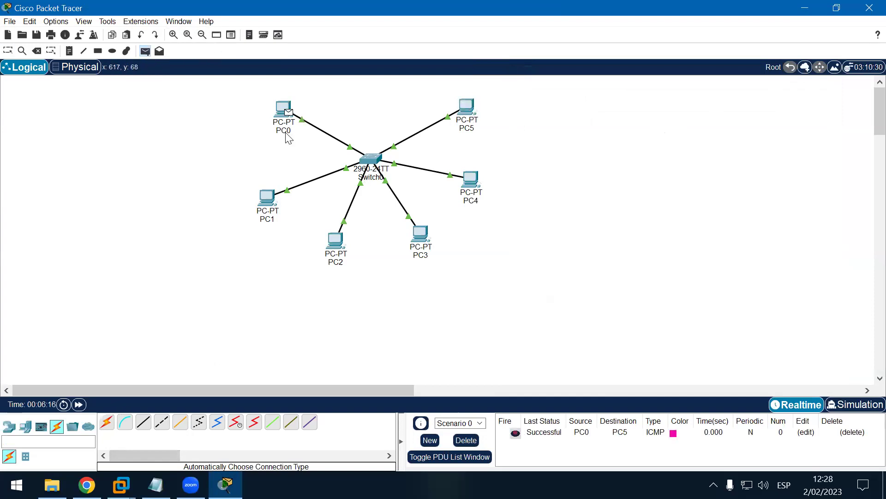
left_click(266, 199)
left_click(145, 51)
left_click(335, 241)
left_click(428, 237)
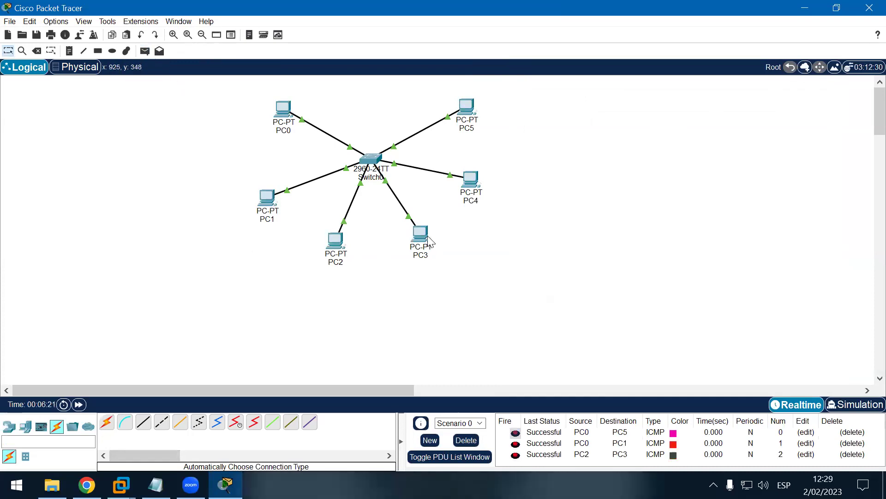
left_click(466, 439)
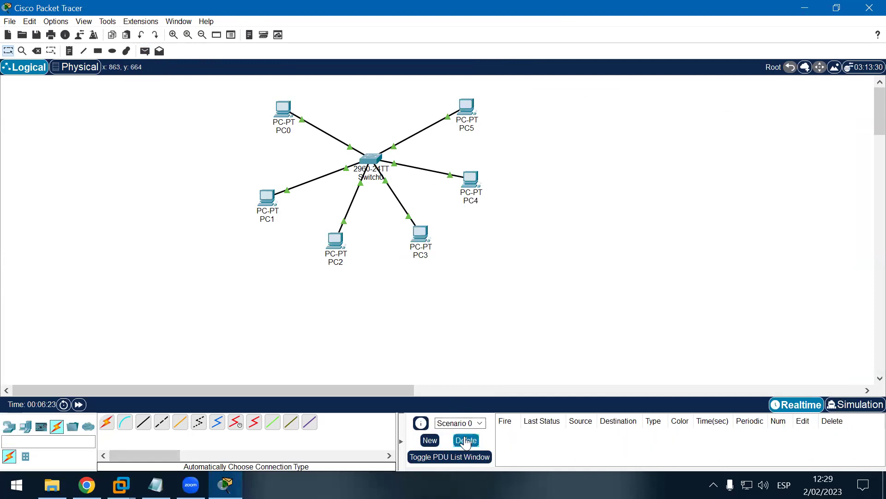
Step: Send a simple test ping from PC4 to PC2
left_click(145, 50)
left_click(472, 180)
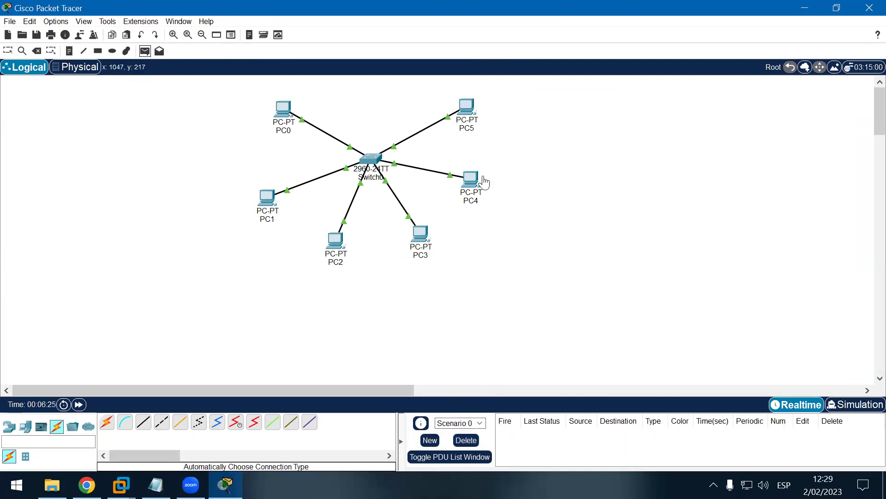
left_click(339, 242)
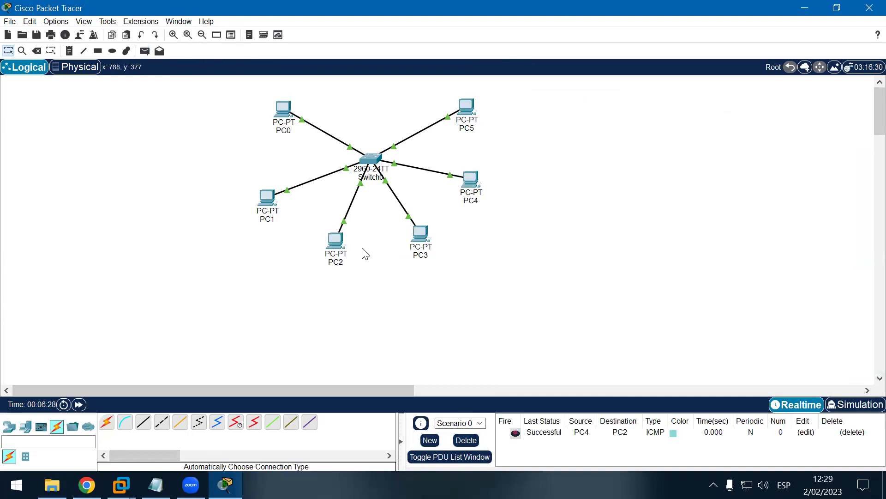
Step: Nudge PC3, Switch0, PC1, PC5 and PC0 into a neater star layout
left_click_drag(429, 241, 433, 236)
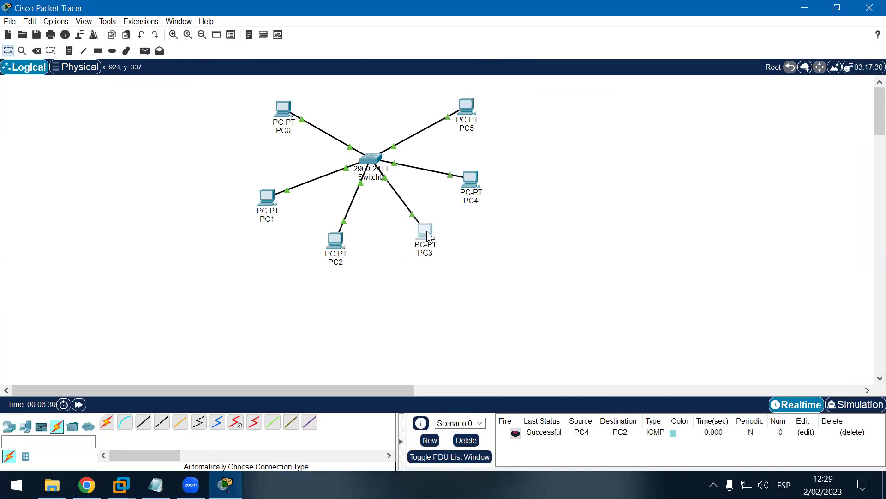
left_click_drag(374, 159, 375, 171)
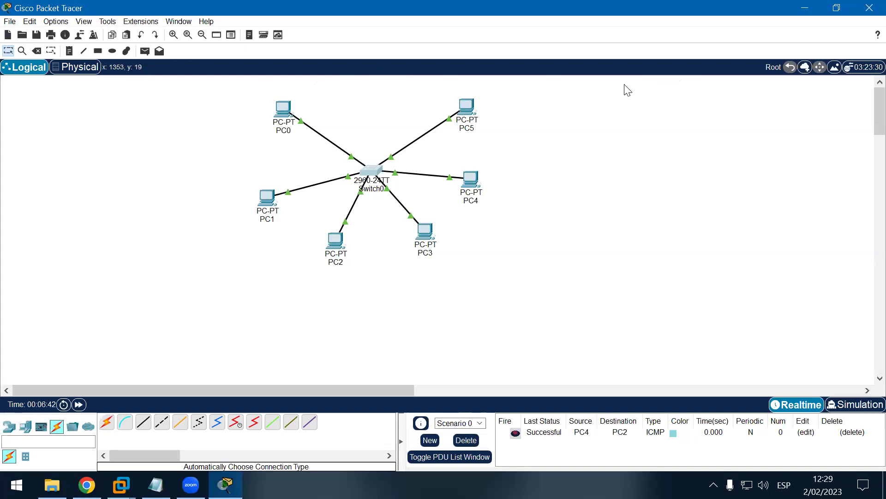
left_click_drag(266, 198, 274, 198)
left_click_drag(470, 118, 458, 117)
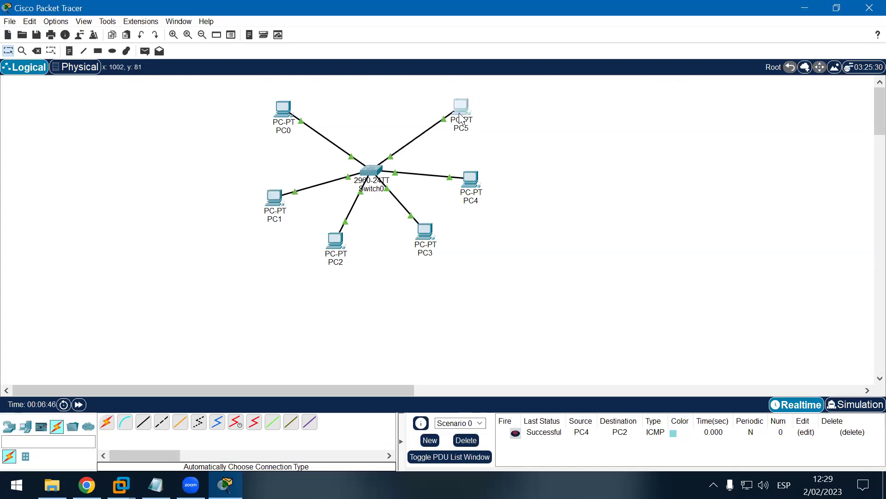
left_click_drag(280, 112, 291, 112)
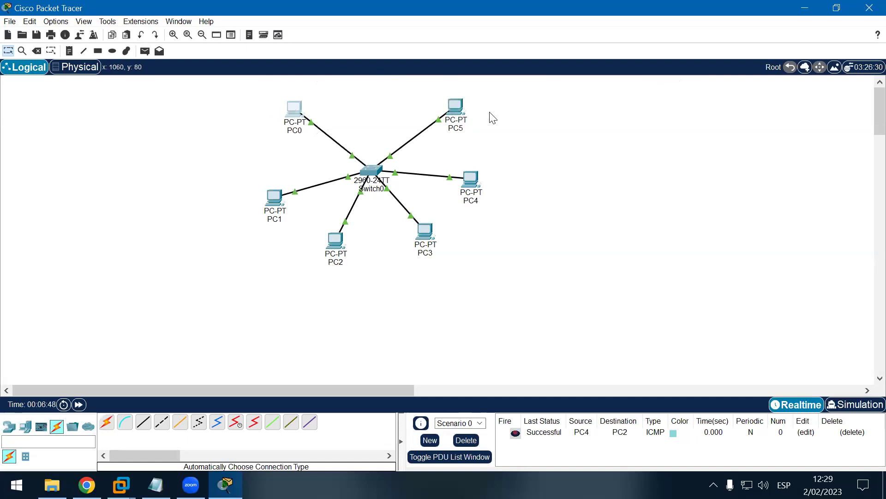
Step: Select the topology and delete the PC4-to-PC2 ping entry from the PDU list
left_click_drag(194, 83, 626, 274)
left_click(473, 441)
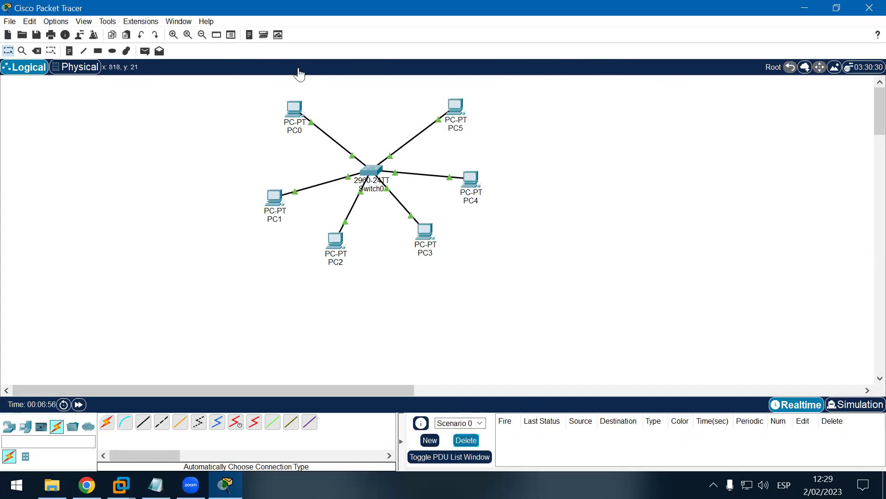
left_click_drag(179, 86, 686, 291)
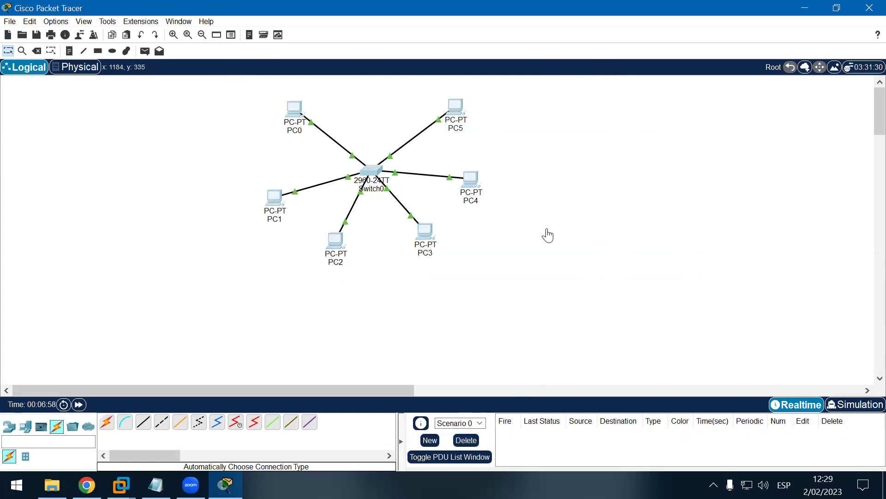
Step: Run ipconfig on PC0 to confirm its address 192.168.0.1
left_click(294, 109)
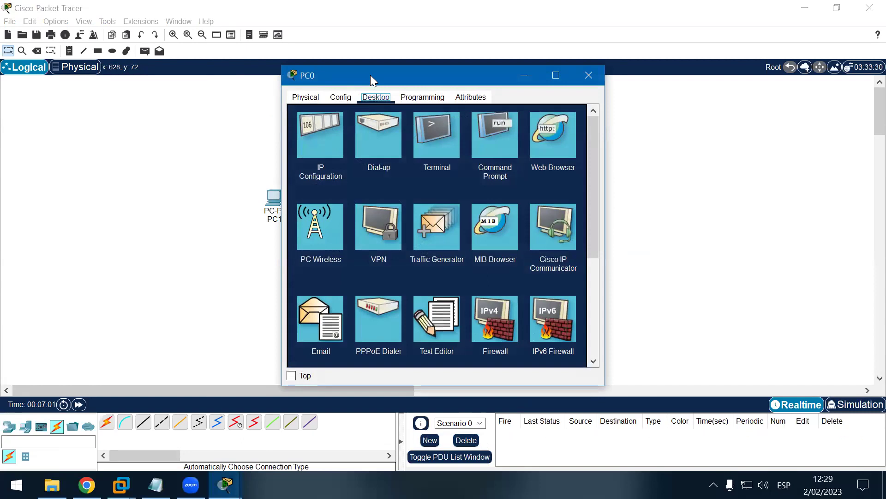
left_click_drag(370, 75, 585, 76)
left_click(718, 142)
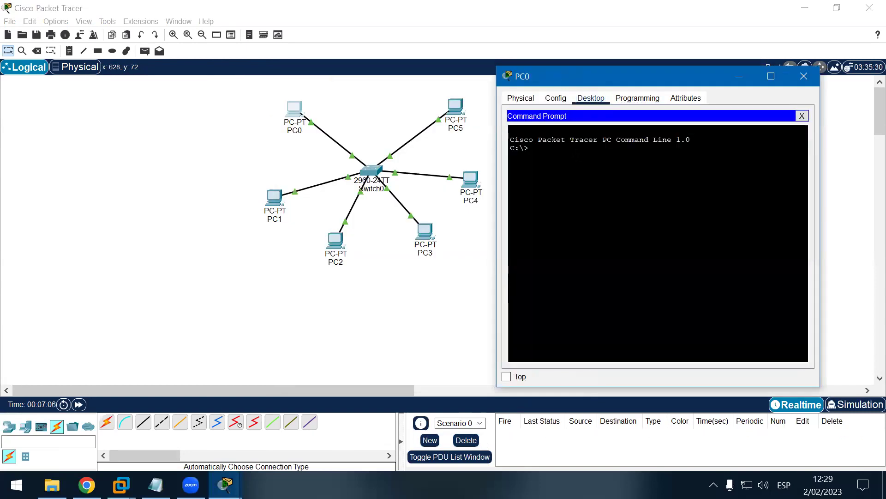
type("ipconfig")
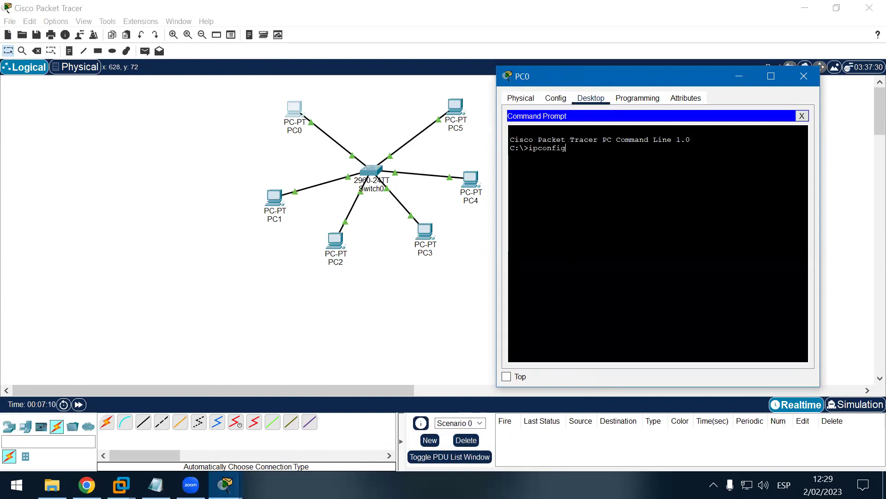
key("Return")
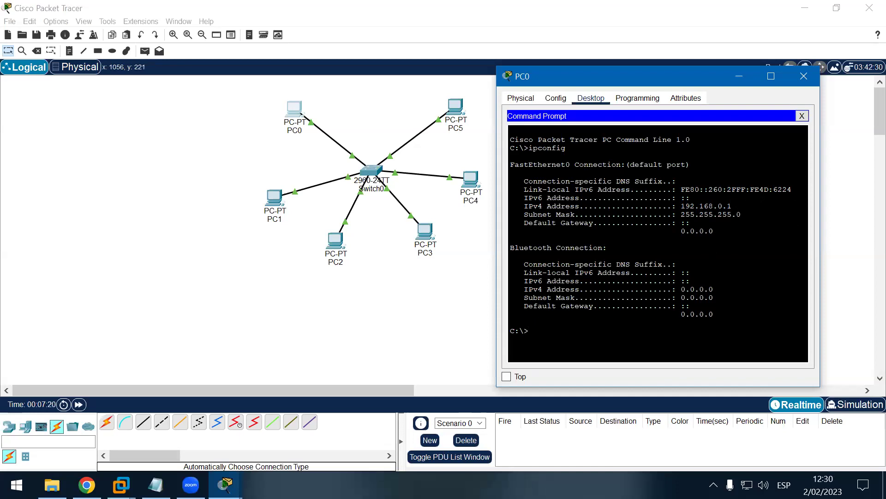
left_click(803, 116)
left_click(805, 77)
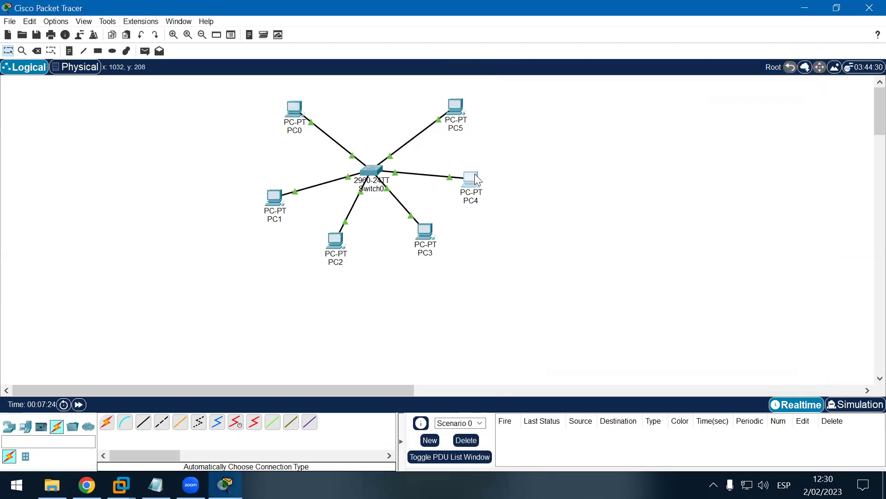
Step: Check PC4's IP configuration and ipconfig output (192.168.0.5, 255.255.255.0), then minimize Packet Tracer
left_click(471, 179)
left_click_drag(483, 73, 732, 71)
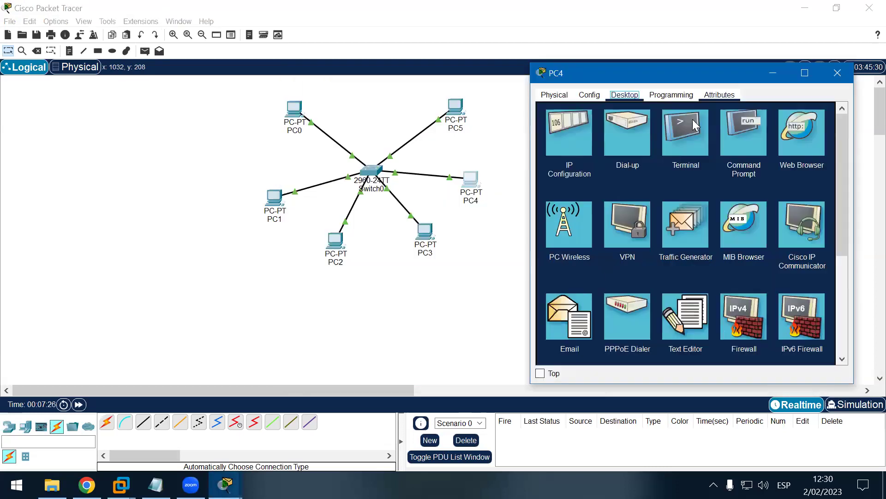
left_click(579, 121)
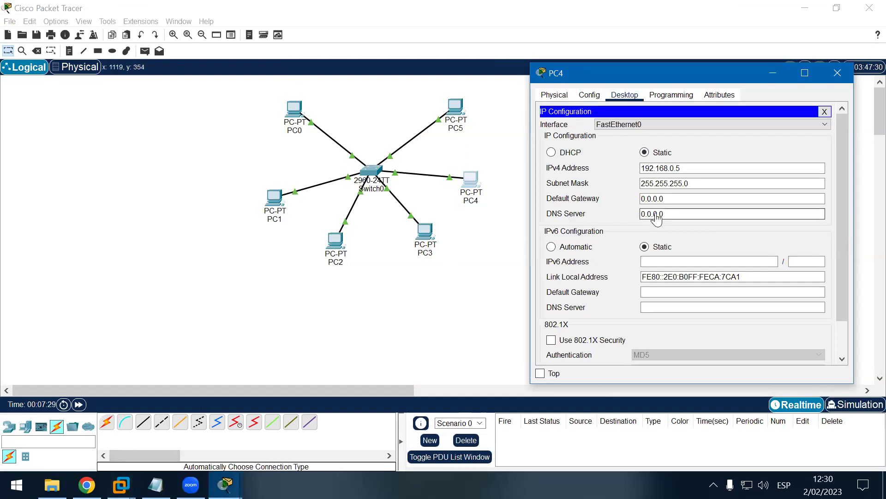
left_click(824, 113)
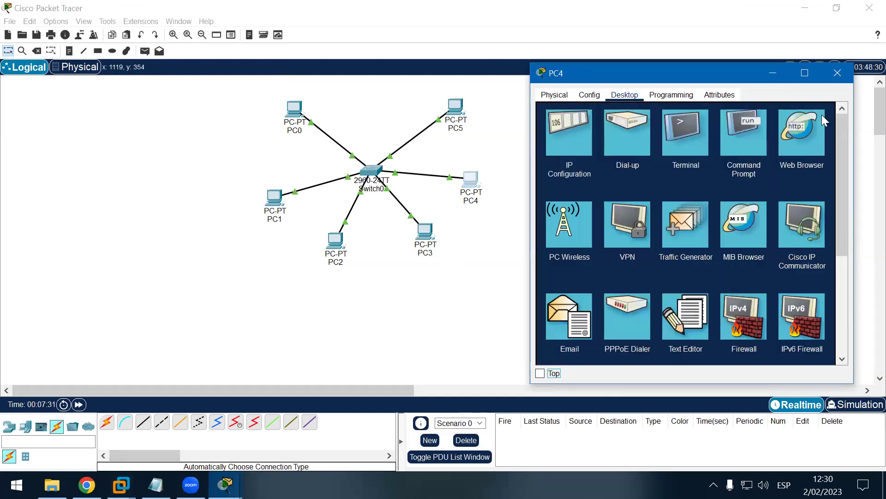
left_click(688, 138)
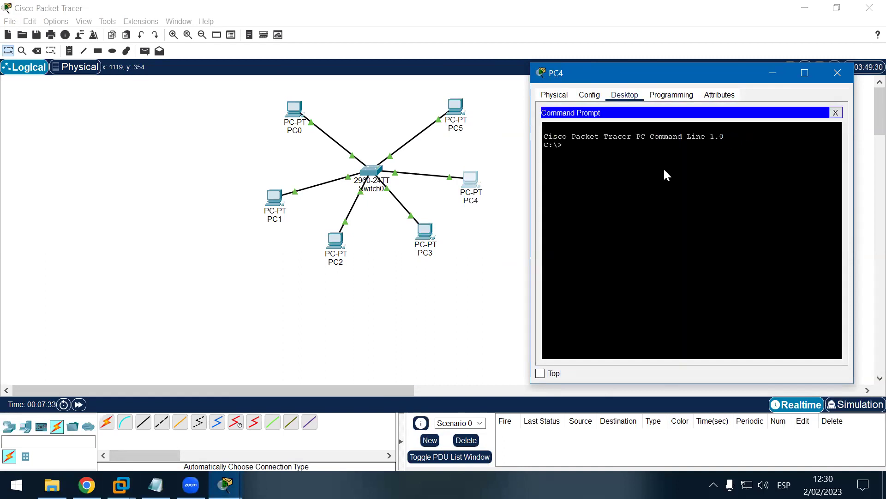
type("ipconfig")
key("Return")
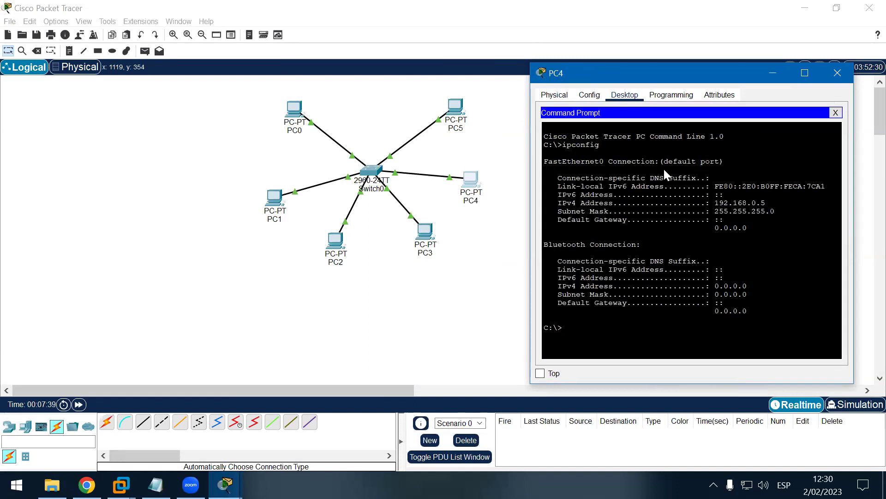
left_click(836, 113)
left_click(838, 73)
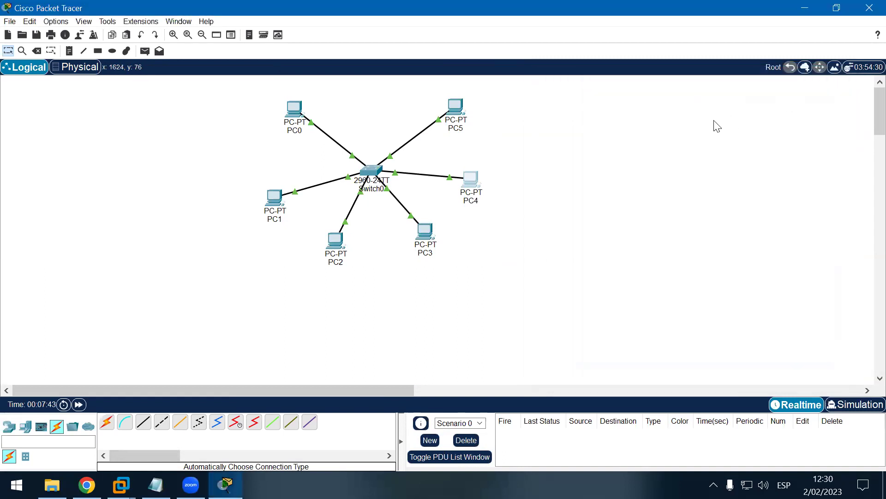
left_click(804, 8)
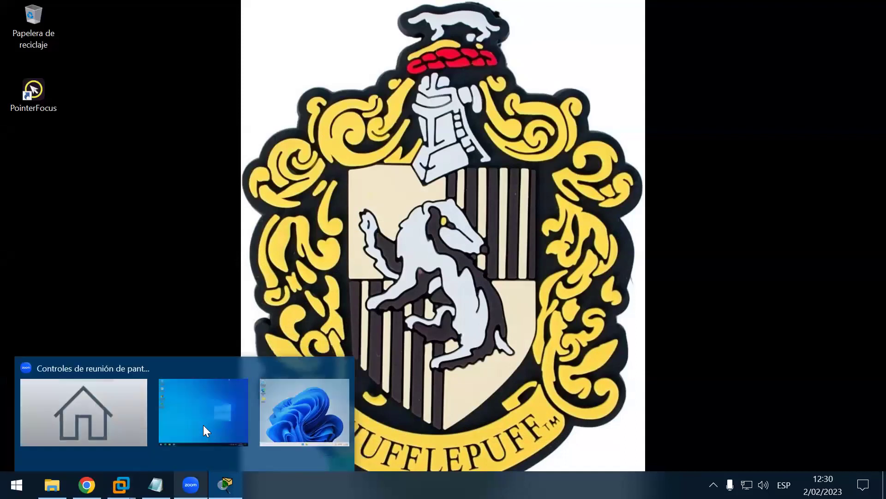
Step: Switch to the Windows 11 x64 VM from the taskbar thumbnail and give it input focus
mouse_move(121, 485)
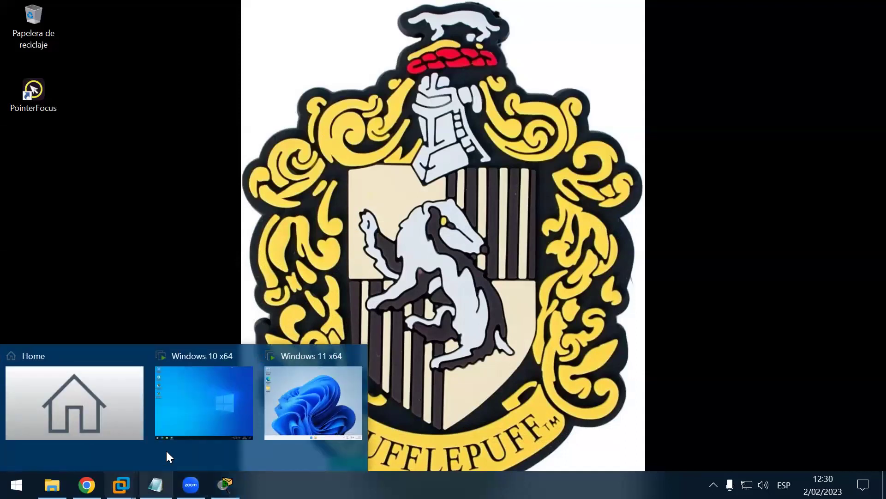
left_click(316, 389)
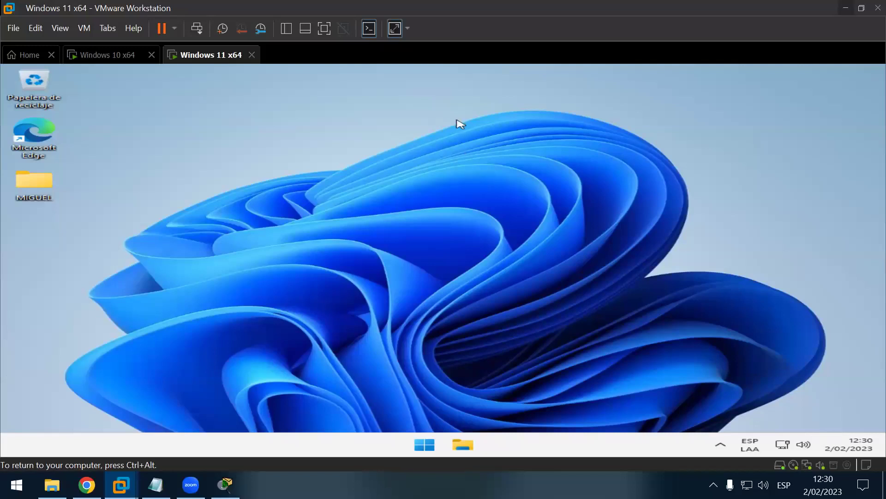
left_click(721, 450)
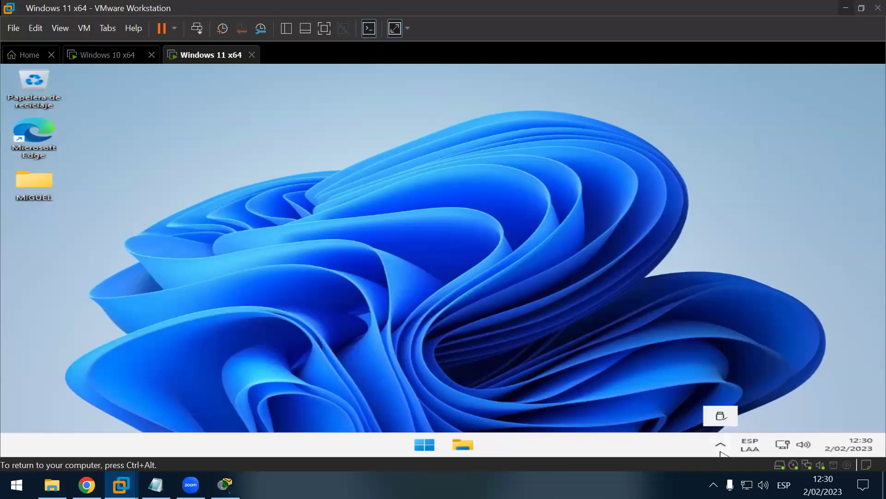
left_click(180, 156)
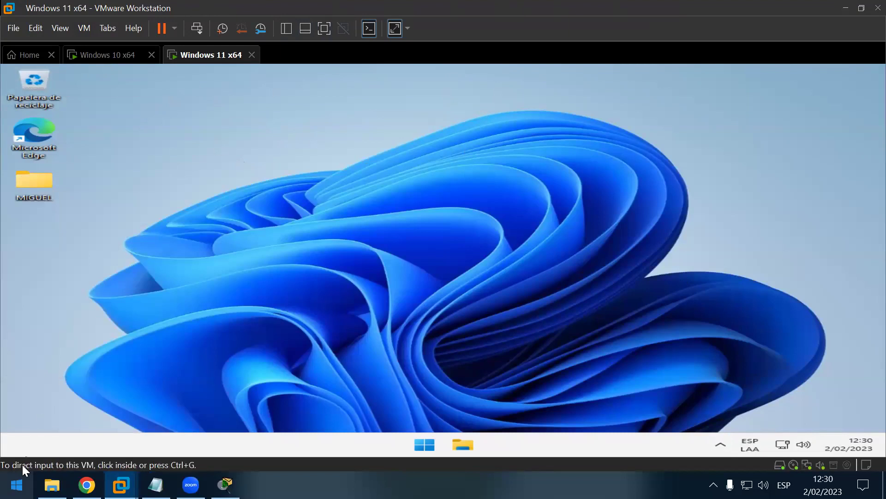
left_click(23, 452)
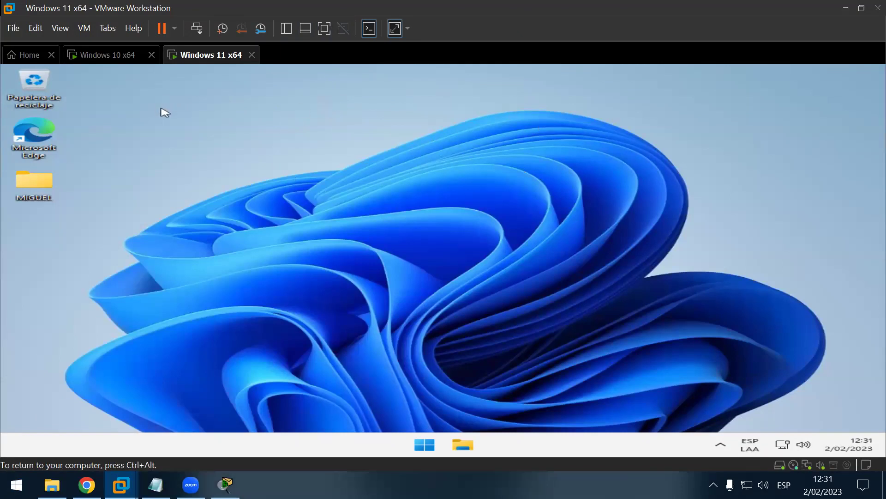
Step: Open VMware's Help > About dialog and select its 17.0.0 version number
left_click(133, 29)
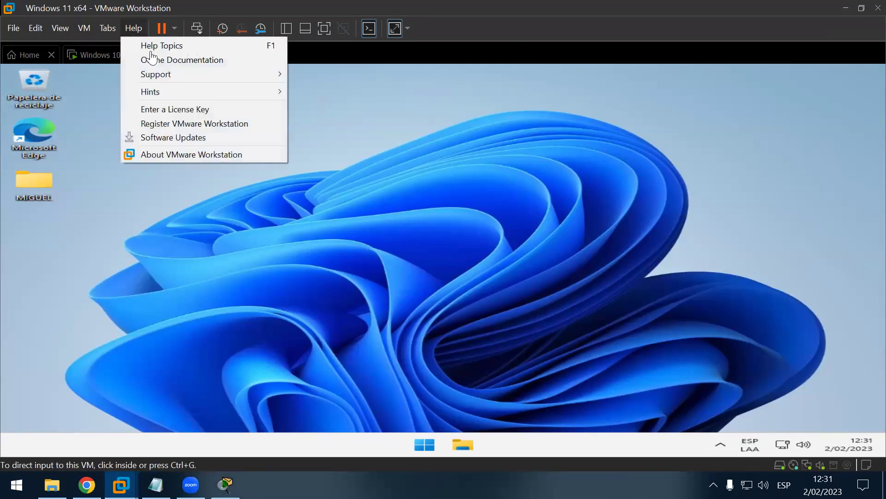
left_click(210, 155)
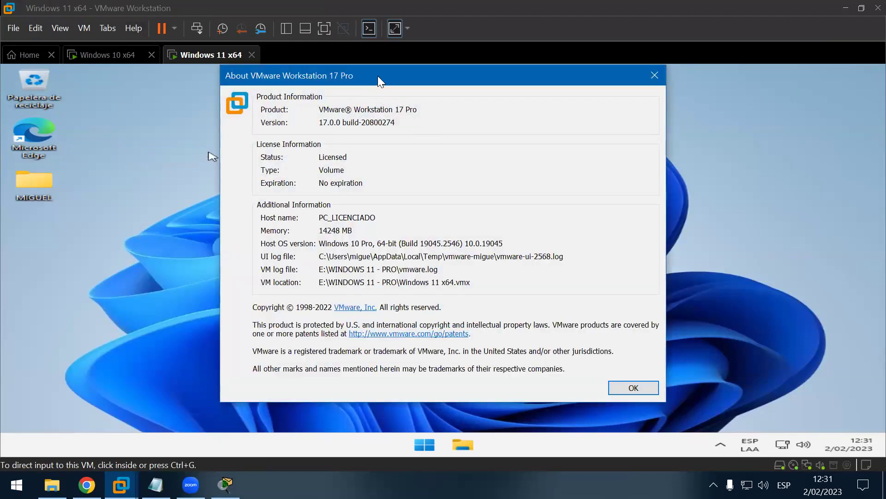
left_click_drag(378, 76, 434, 50)
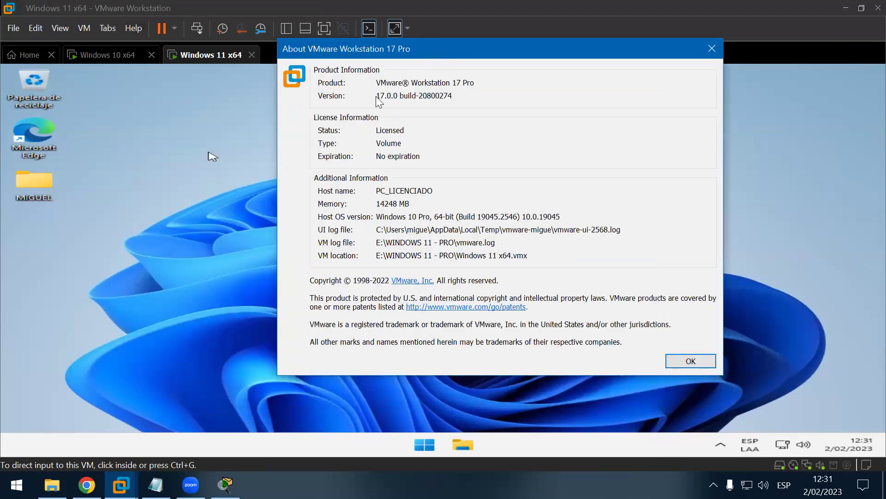
left_click_drag(377, 96, 461, 94)
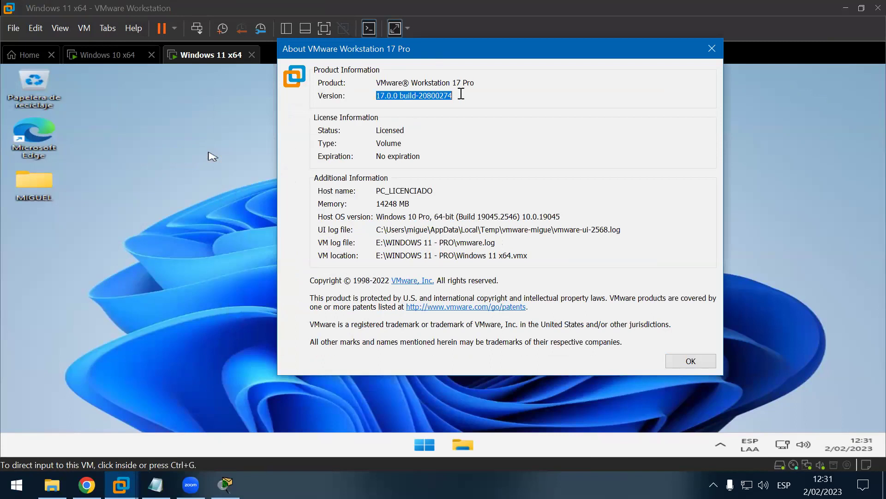
left_click(457, 94)
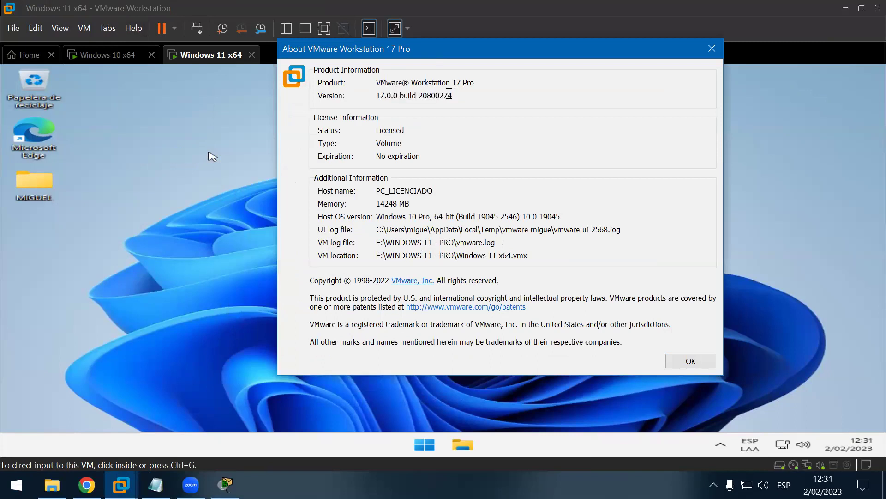
left_click_drag(449, 94, 379, 93)
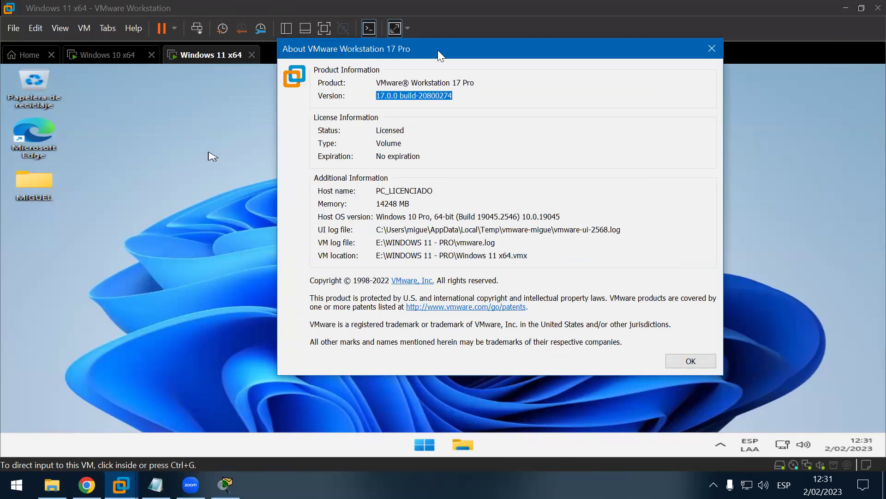
left_click_drag(438, 49, 419, 59)
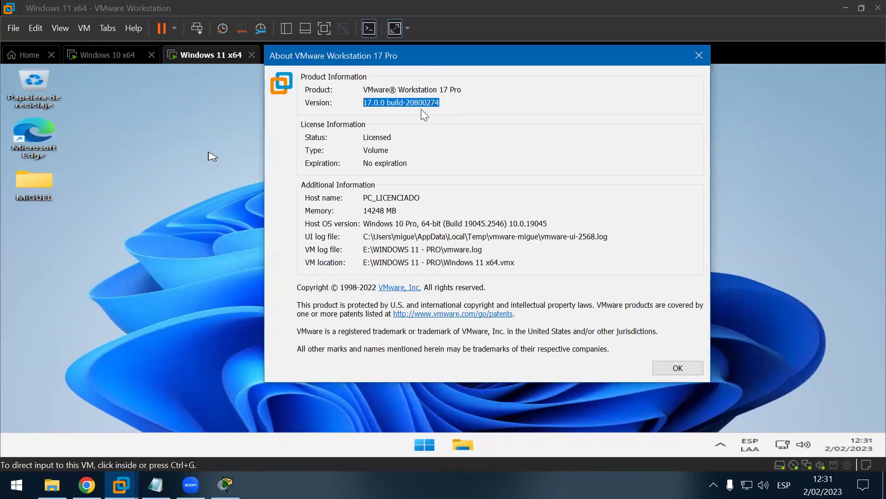
left_click_drag(443, 102, 362, 108)
left_click(478, 103)
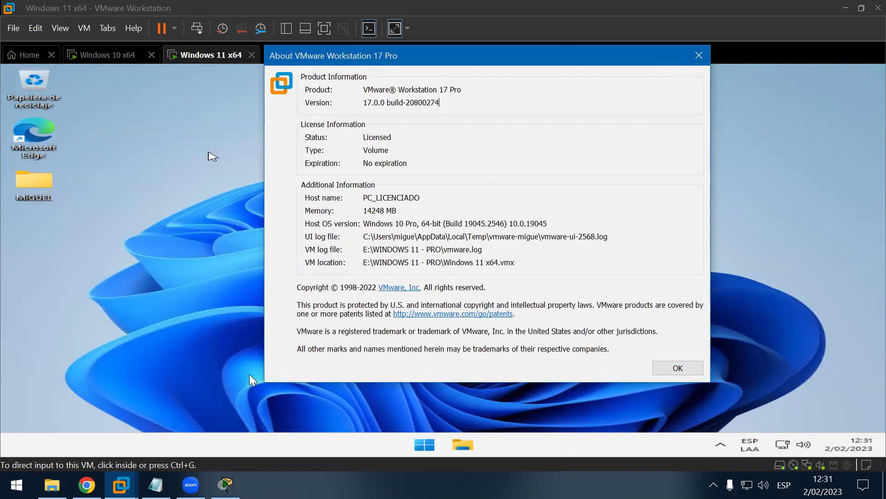
Step: Check Packet Tracer's version under Help > About, then minimize Packet Tracer
left_click(225, 484)
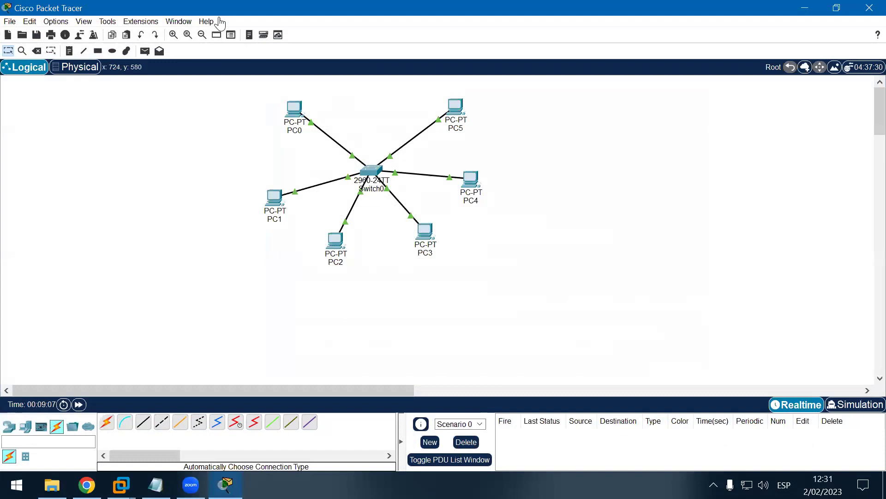
left_click(207, 22)
left_click(226, 97)
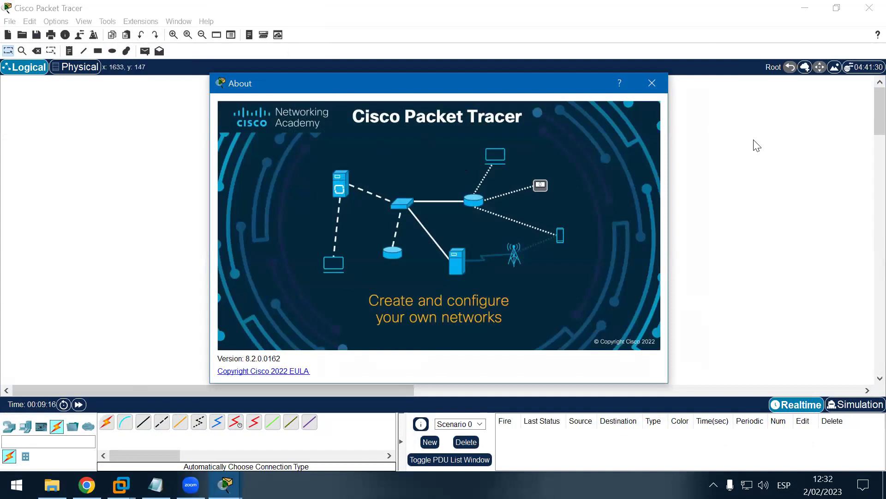
left_click(651, 83)
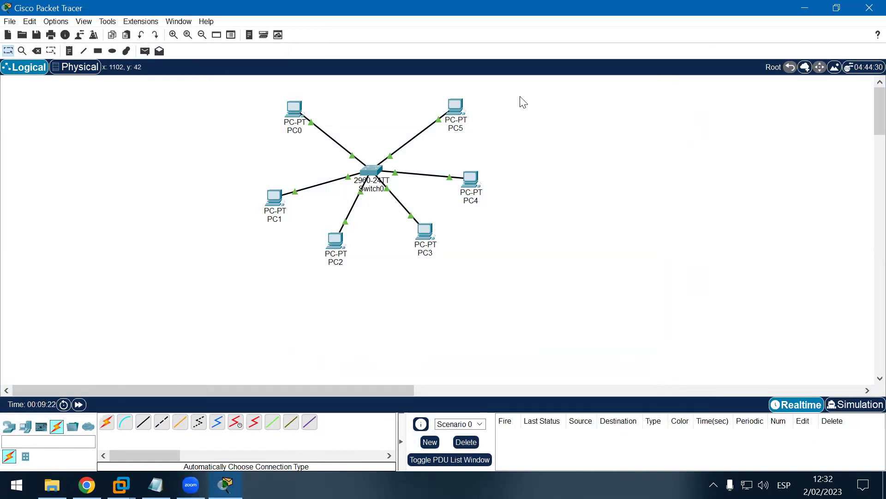
left_click(808, 8)
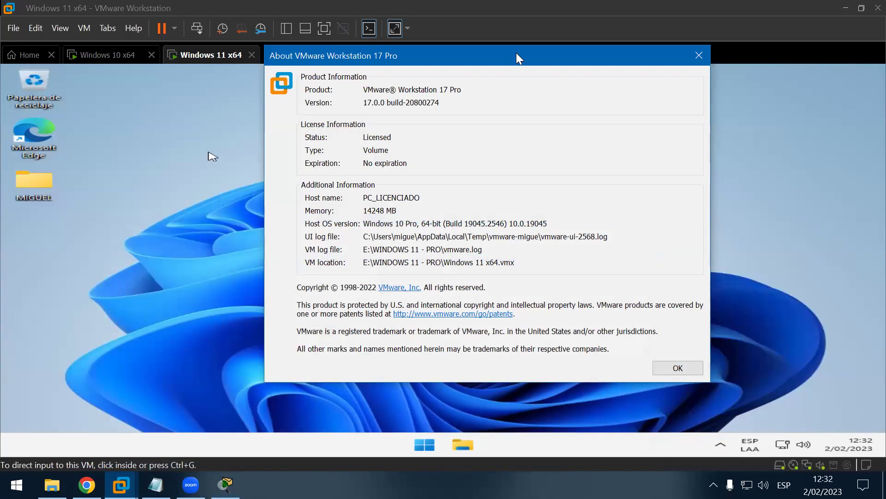
Step: Close VMware's About dialog, view it once more, then minimize VMware Workstation
left_click(699, 56)
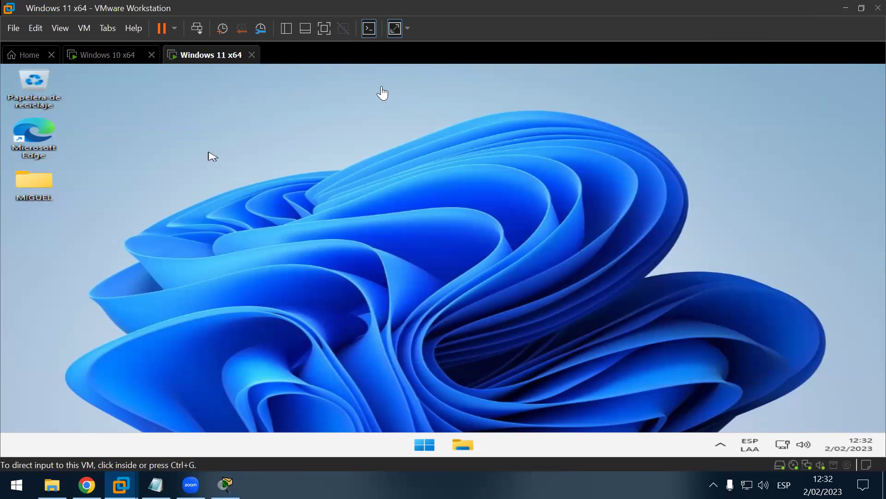
left_click(139, 28)
left_click(187, 154)
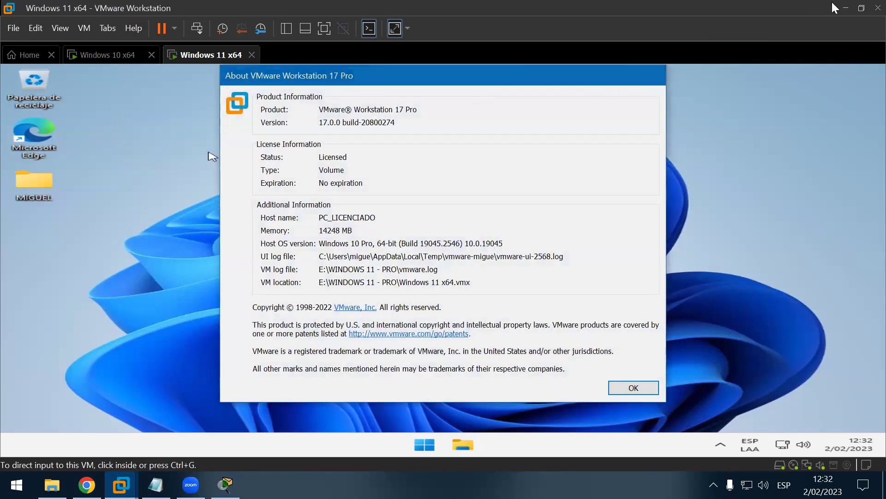
left_click(651, 79)
left_click(842, 6)
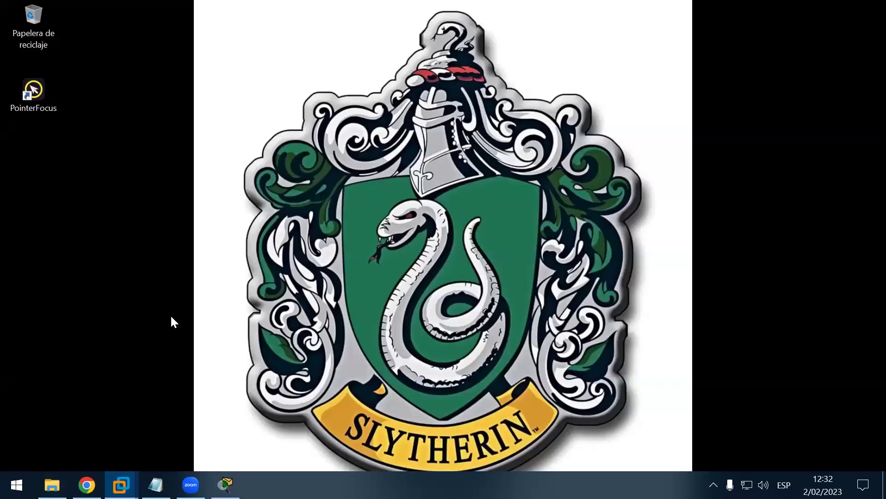
right_click(176, 171)
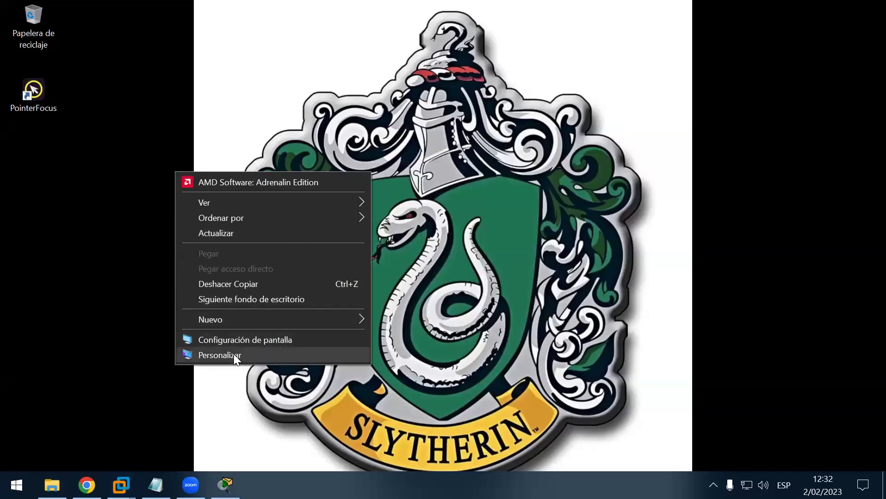
left_click(246, 356)
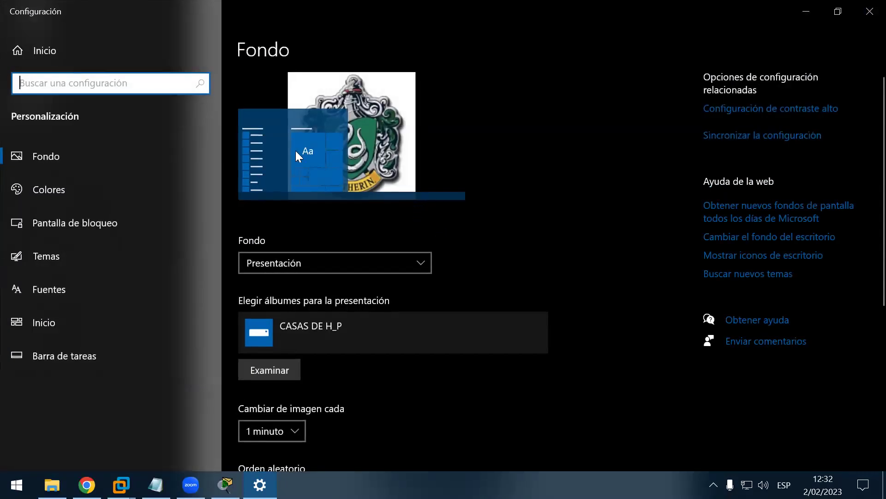
left_click(77, 55)
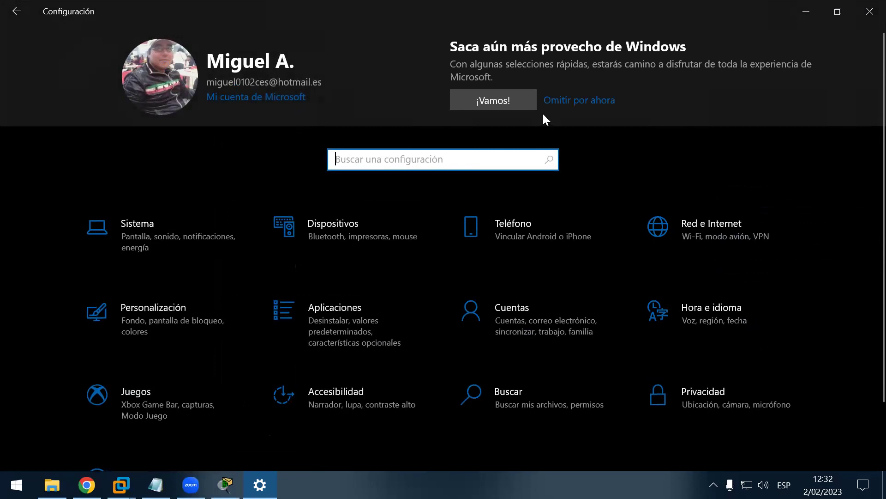
left_click(564, 101)
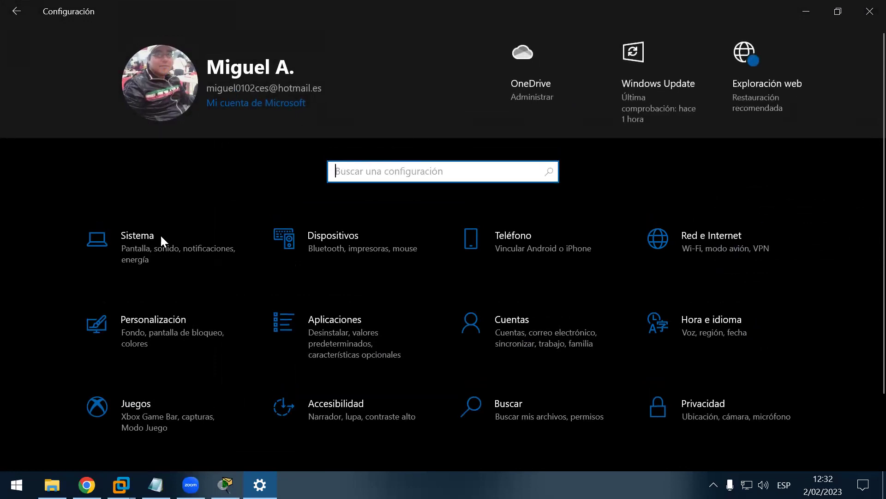
left_click(152, 239)
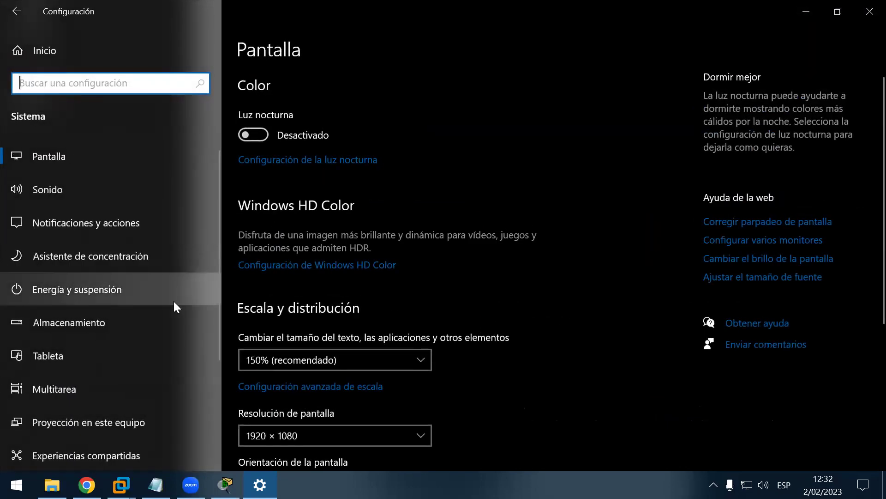
scroll(174, 332, "down", 3)
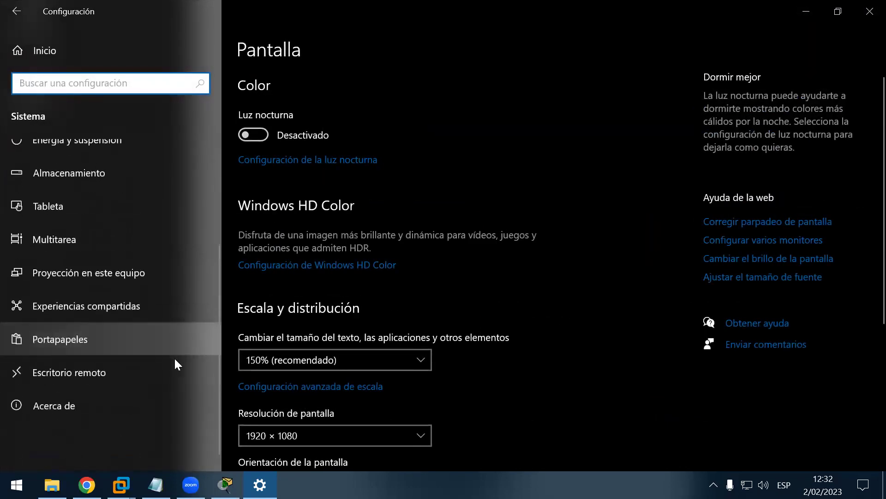
left_click(81, 413)
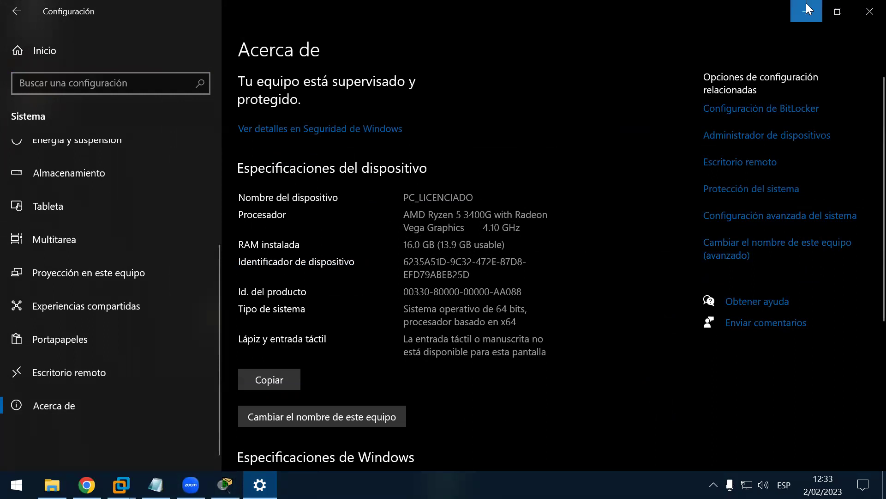
left_click(870, 11)
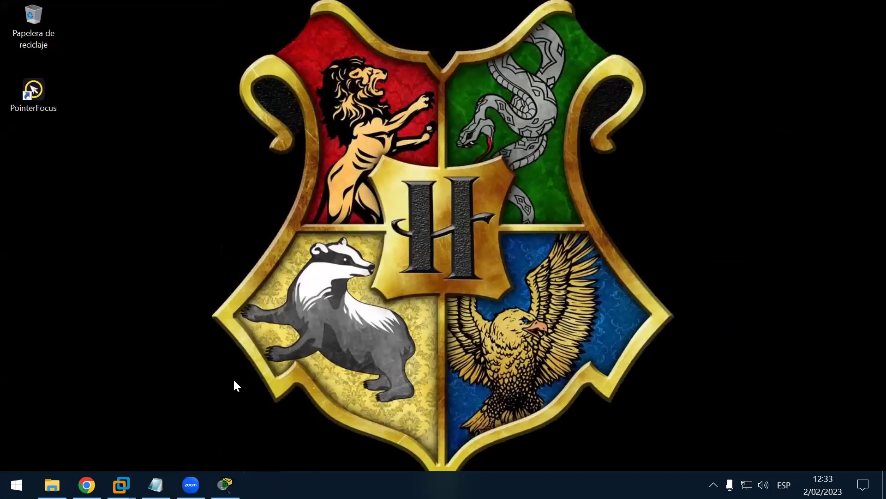
Step: Restore Packet Tracer, view its About details, and box-select the whole six-PC star topology
left_click(226, 485)
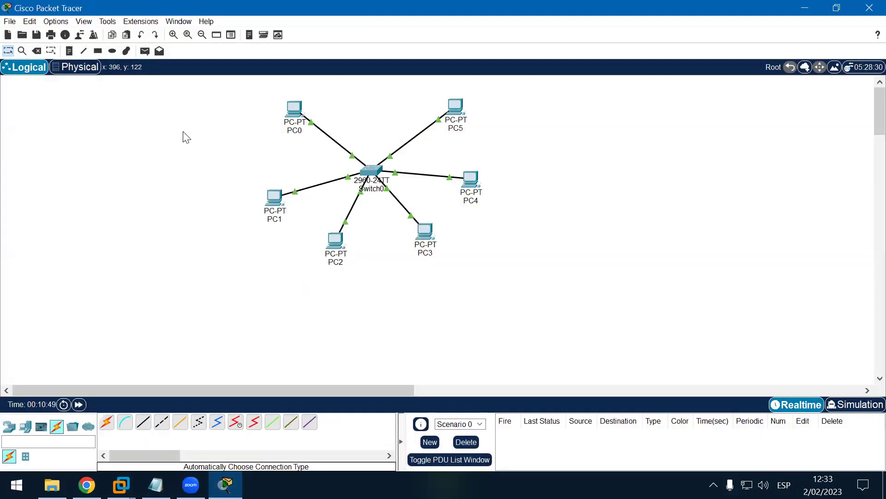
left_click(206, 22)
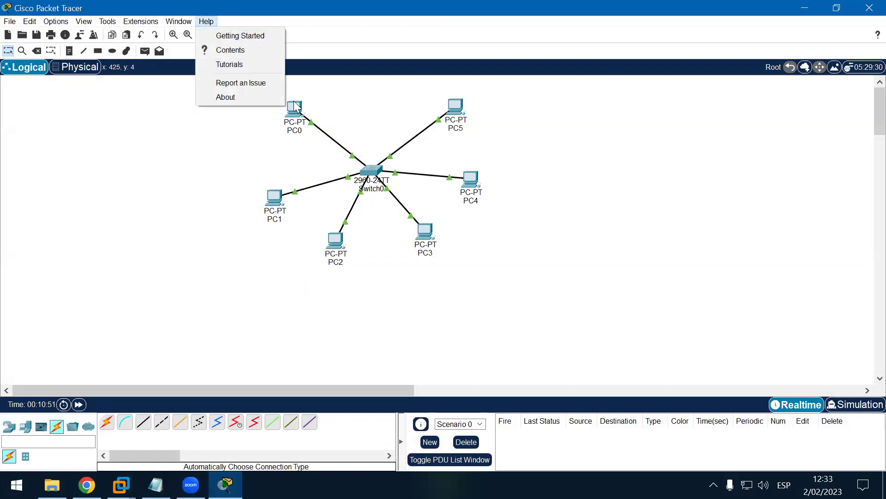
left_click(273, 97)
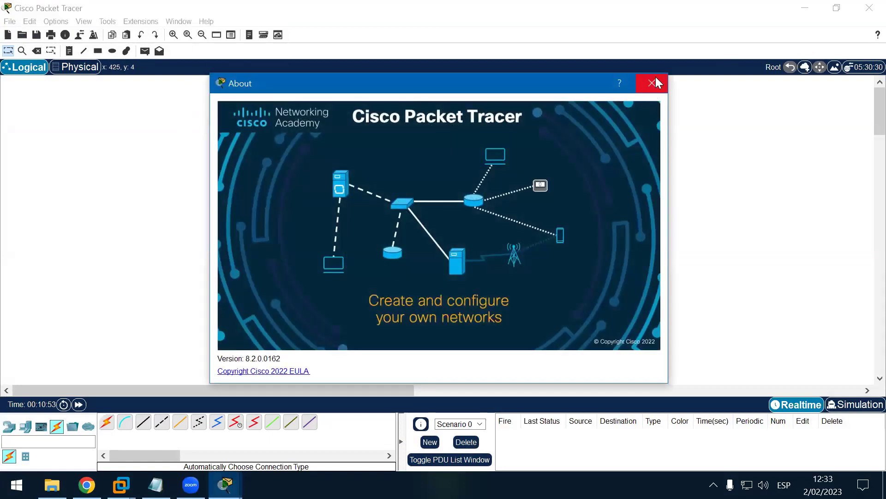
left_click(652, 83)
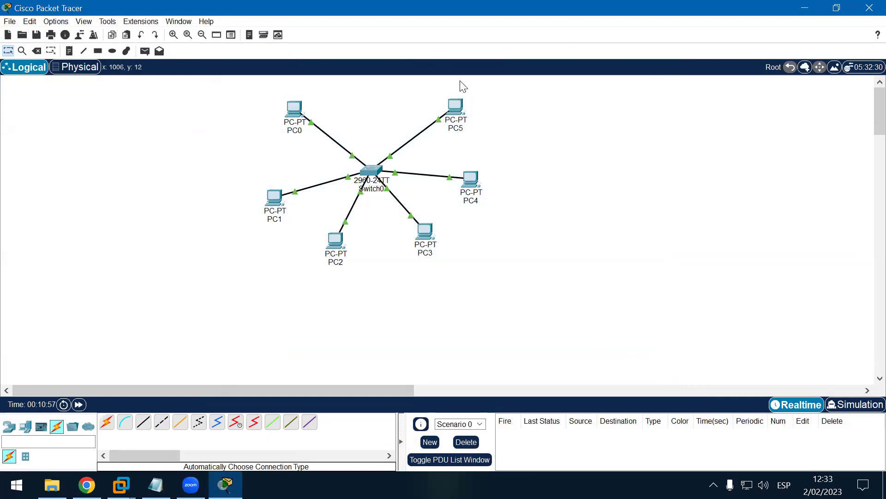
left_click_drag(175, 95, 636, 285)
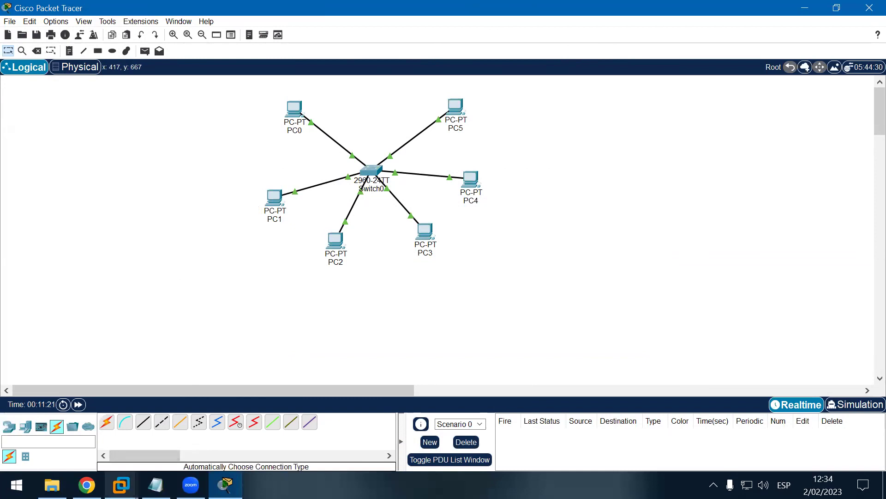
mouse_move(121, 485)
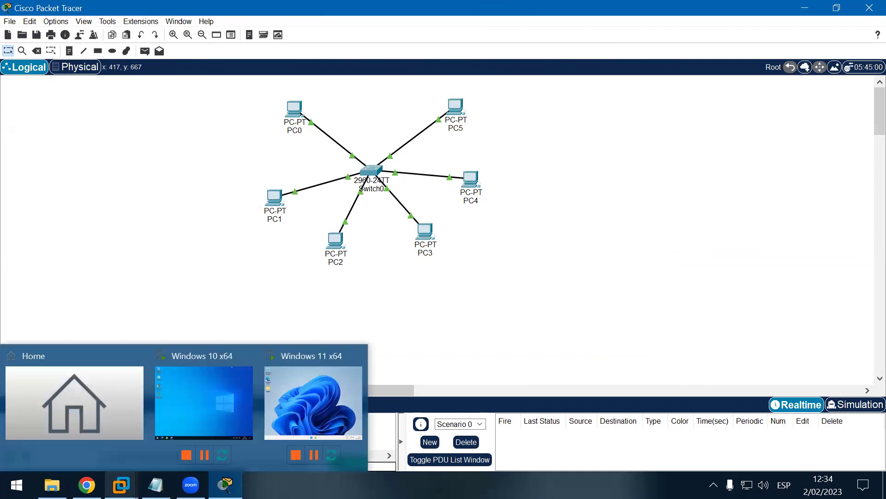
Step: In the Windows 10 VM, launch Packet Tracer, continue as guest and maximize it
left_click(239, 393)
left_click(463, 208)
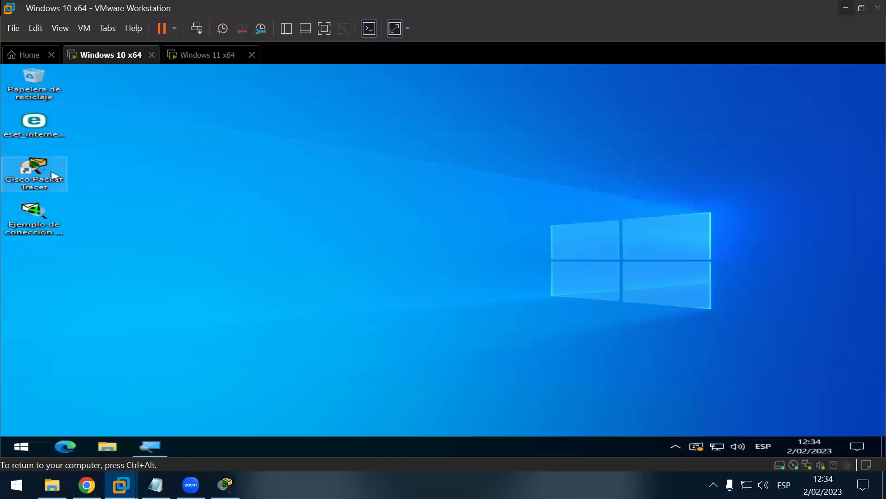
double_click(53, 175)
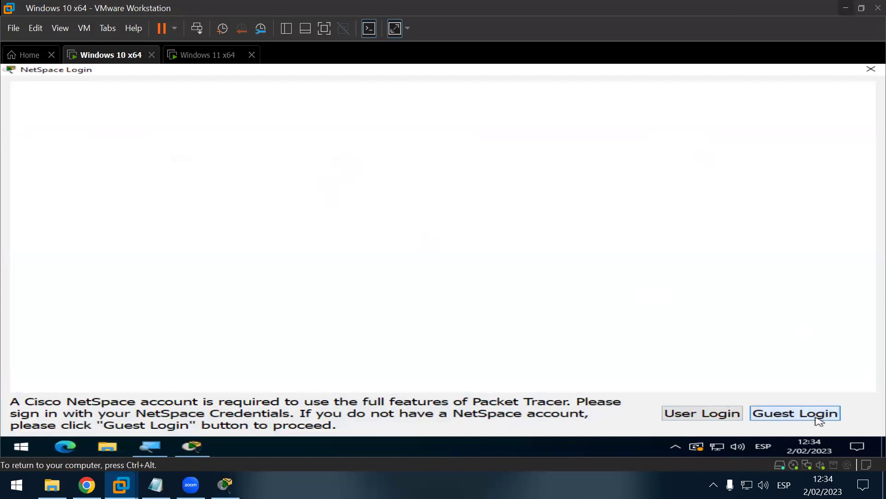
left_click(776, 416)
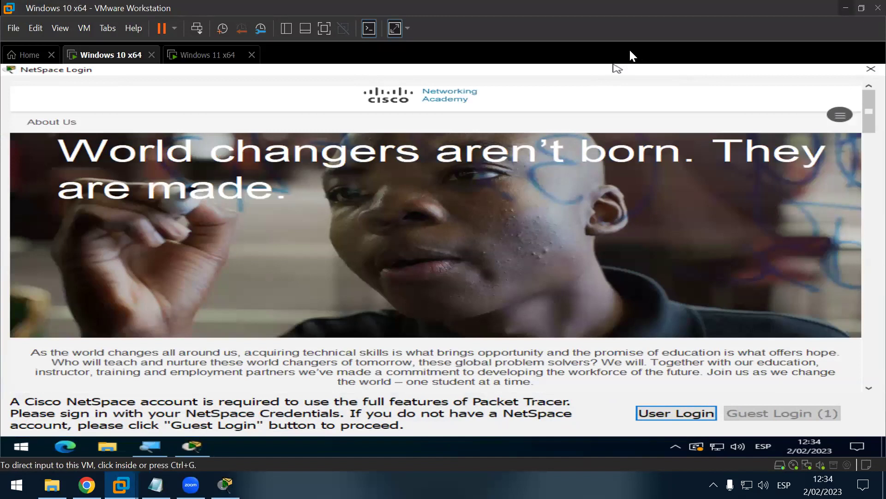
left_click(788, 421)
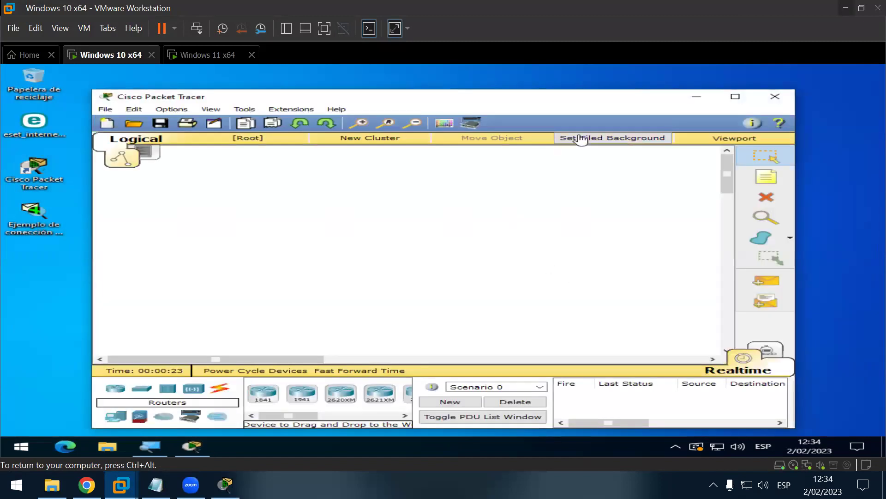
left_click(736, 97)
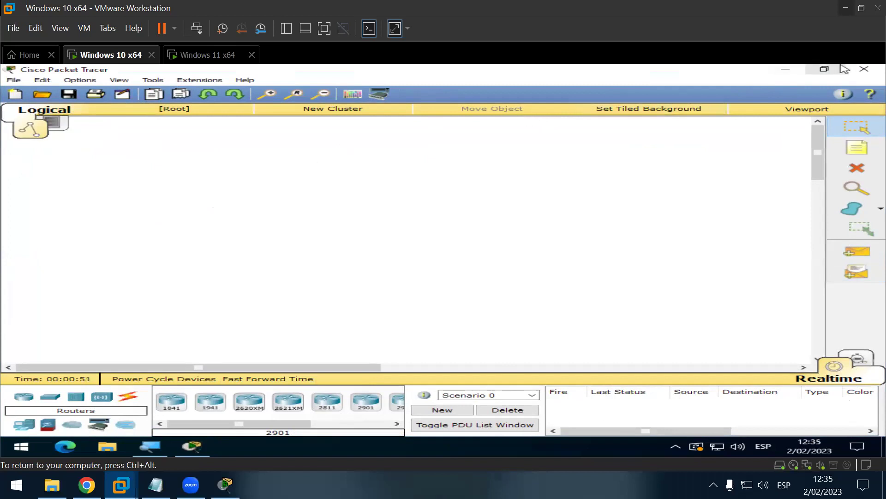
Step: Close Packet Tracer in the Windows 10 guest and restart it from the Start power options
left_click(863, 70)
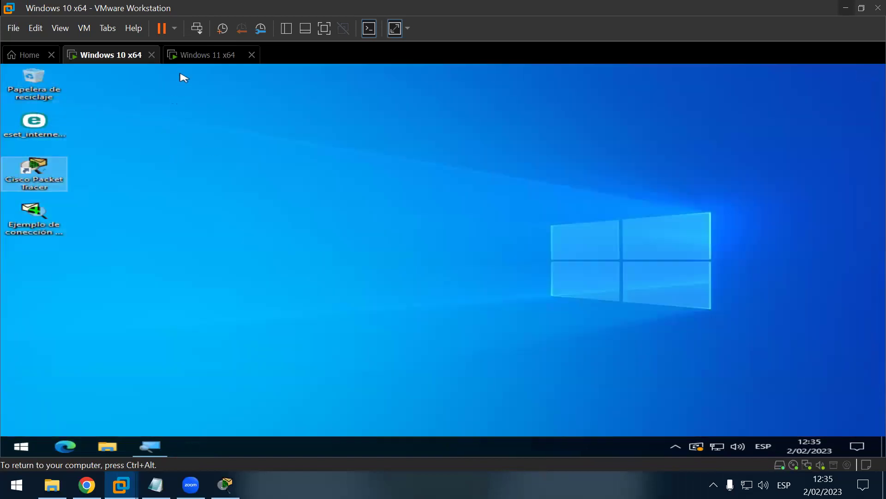
left_click(21, 444)
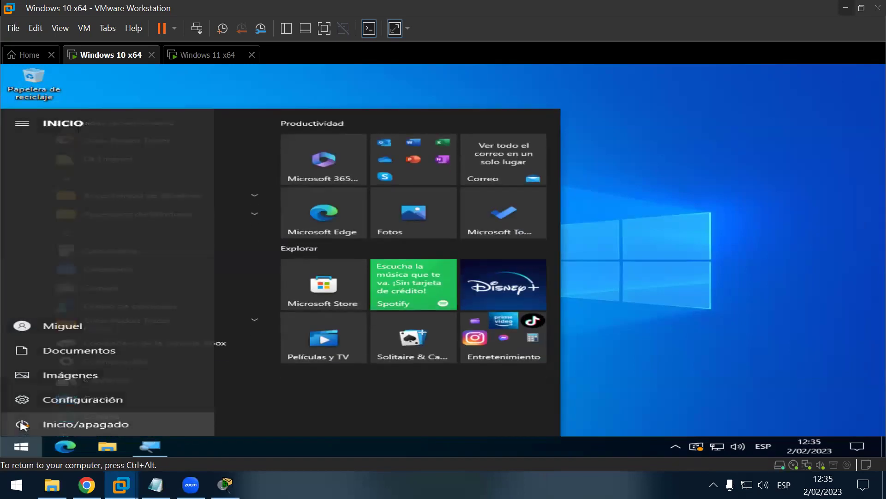
left_click(26, 423)
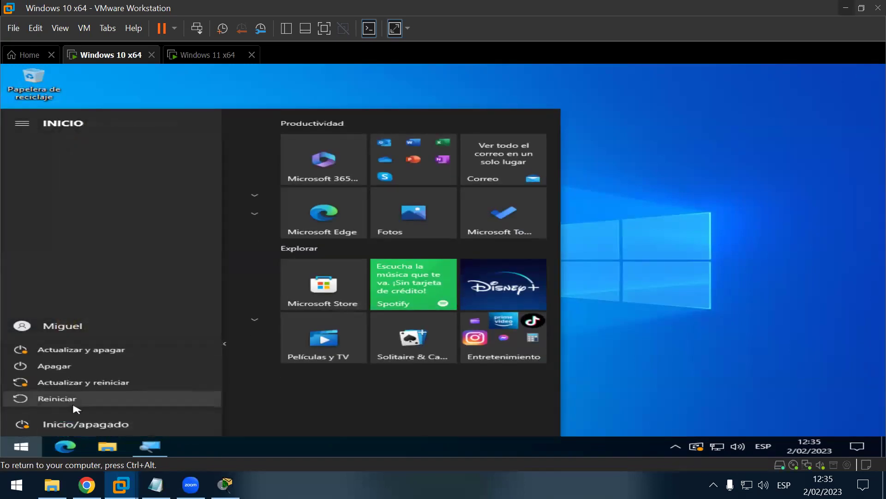
left_click(109, 383)
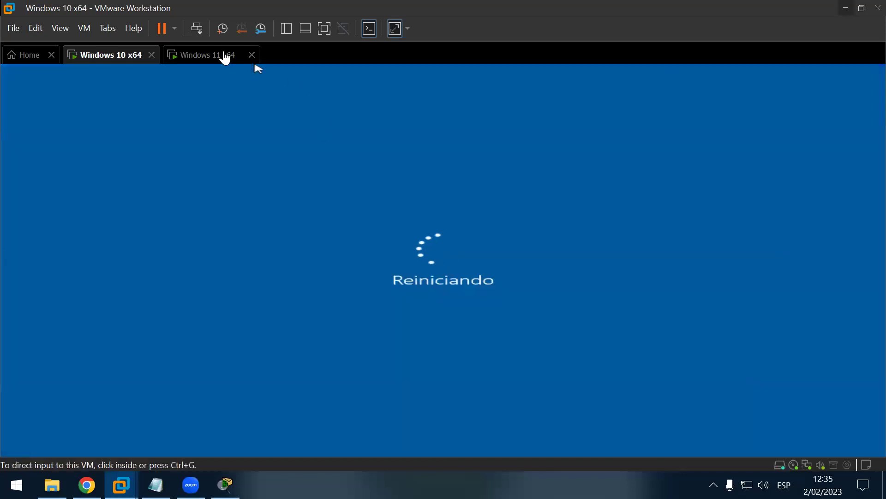
Step: Focus the Windows 11 guest and run \\192.168.0.103 from the Run dialog
left_click(216, 55)
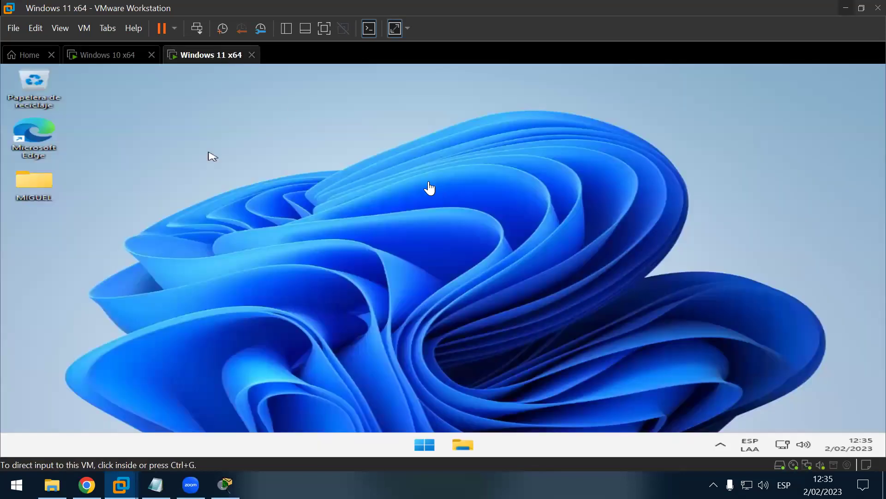
left_click(428, 187)
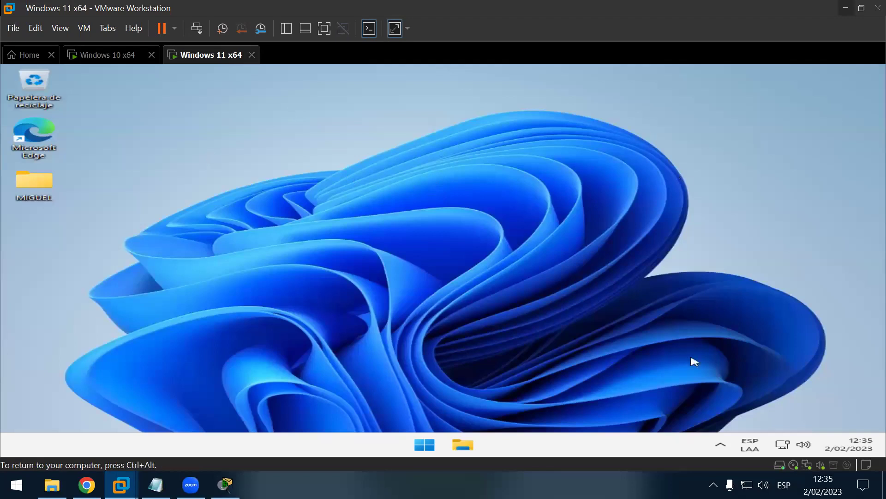
left_click(724, 444)
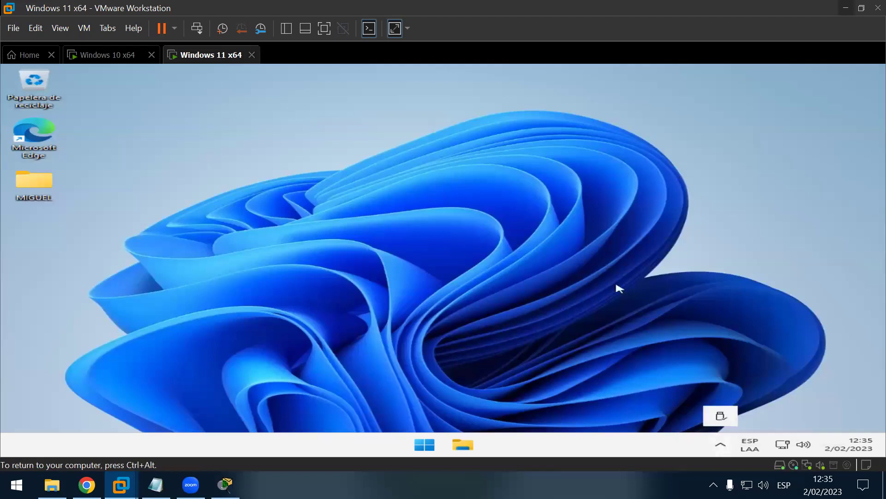
left_click(368, 192)
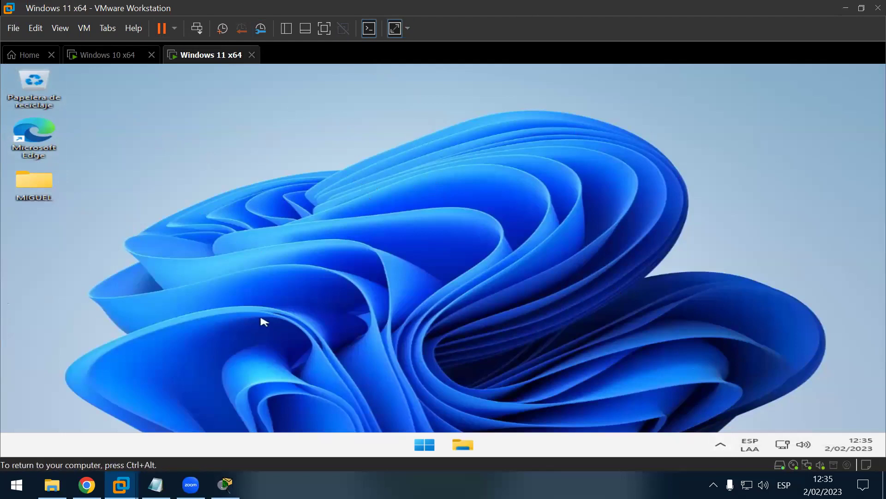
key("super+r")
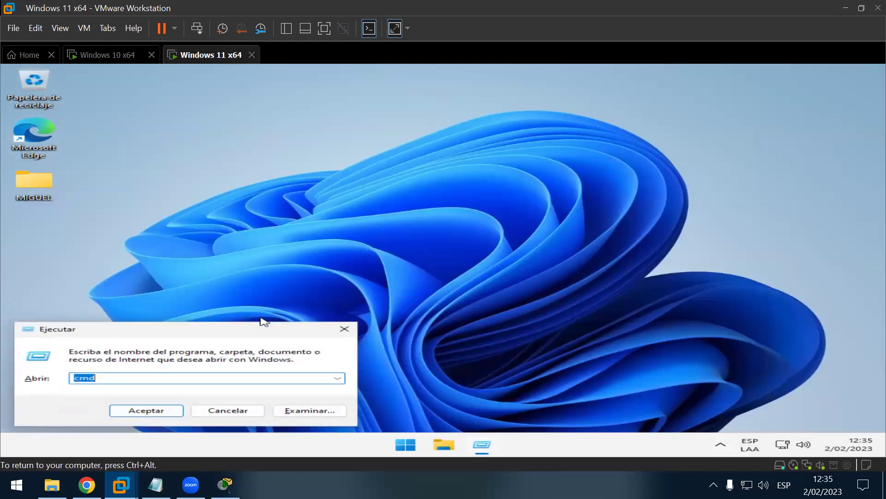
type("\\\\192.168.0.1")
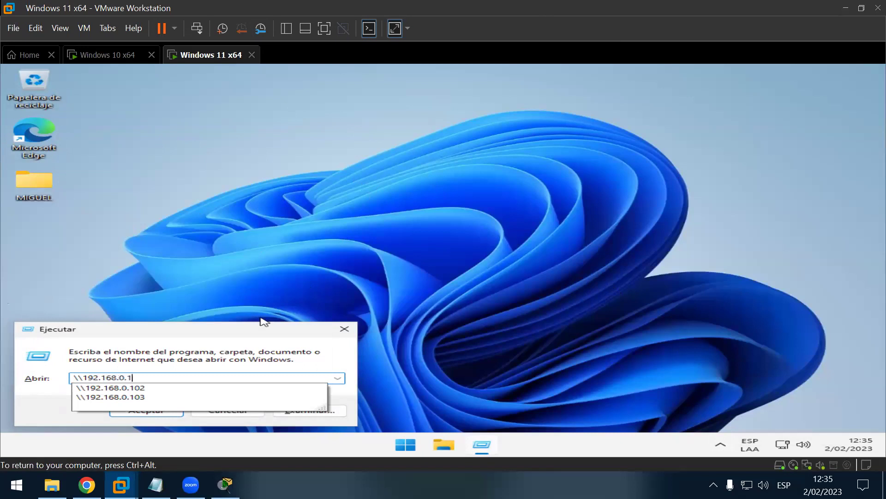
type("2")
key("Return")
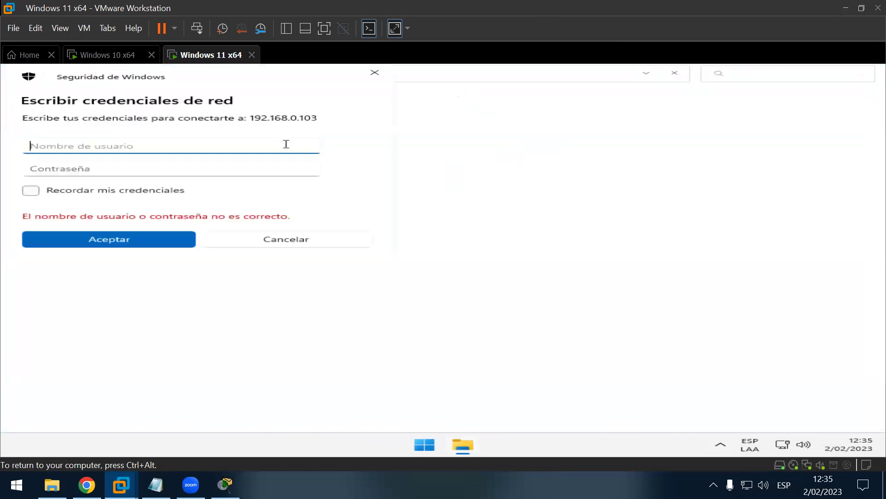
Step: Sign in to 192.168.0.103 with the network username and password
type("p")
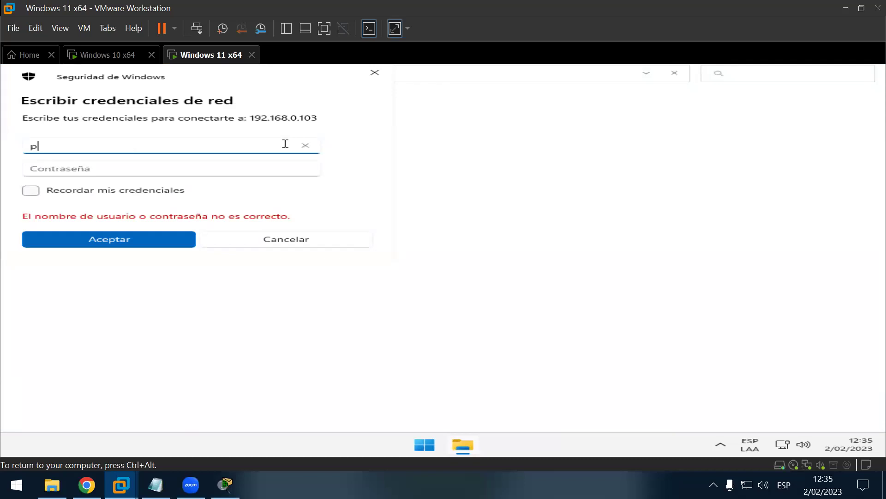
type("c_licenciado")
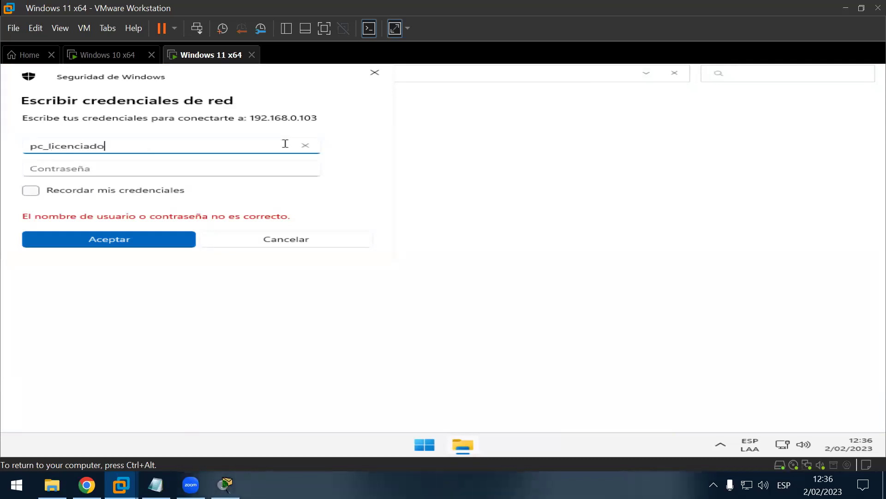
key("Return")
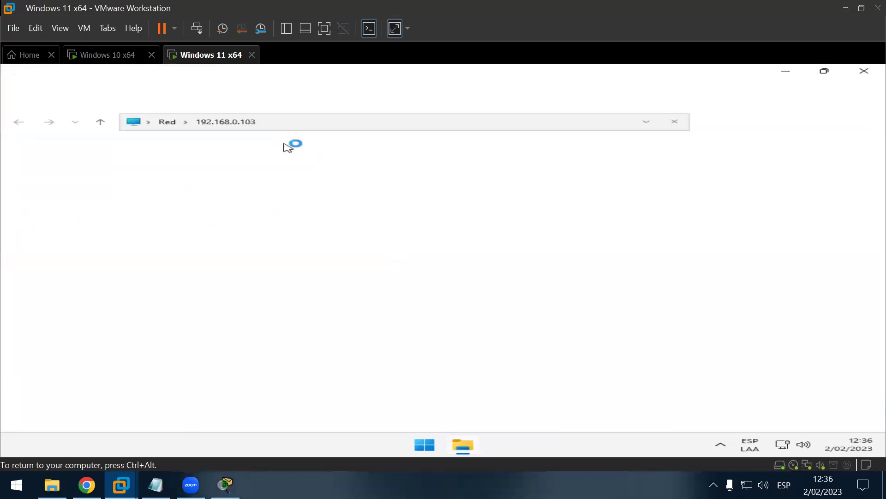
left_click_drag(340, 81, 448, 96)
Step: Try the Compartir share, dismiss the access-denied error, and close File Explorer
left_click(337, 171)
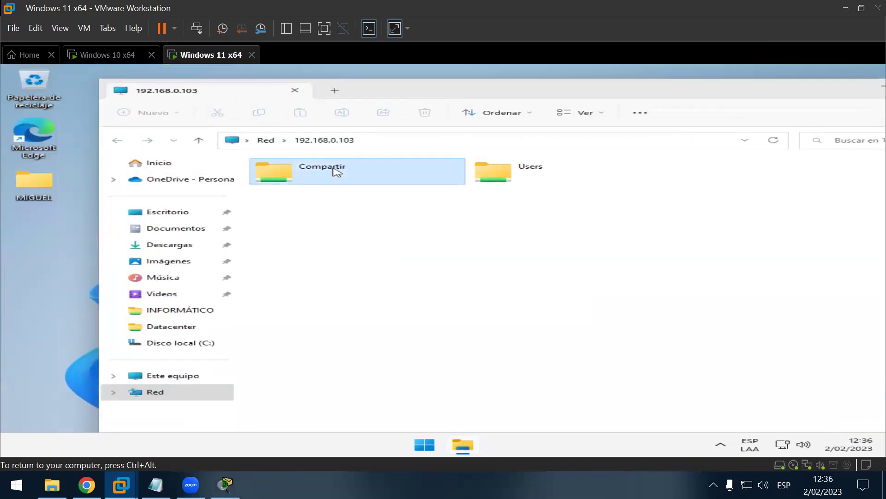
double_click(337, 171)
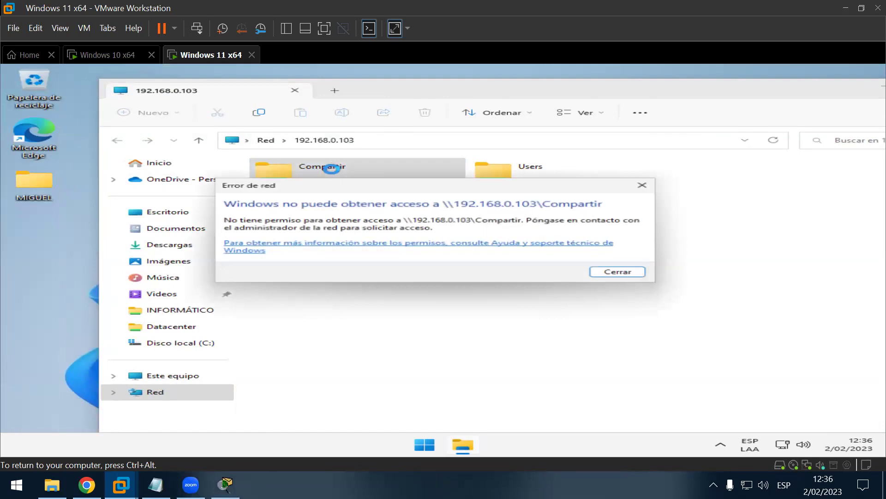
left_click(647, 187)
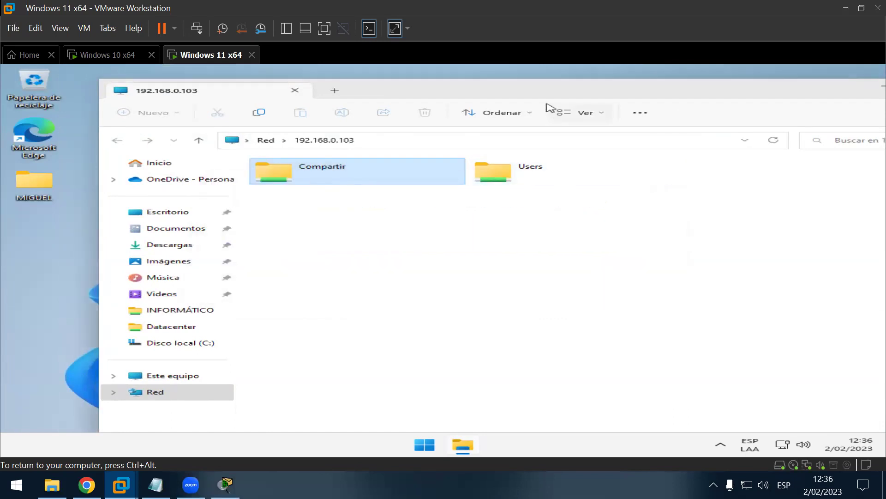
left_click_drag(560, 92, 494, 78)
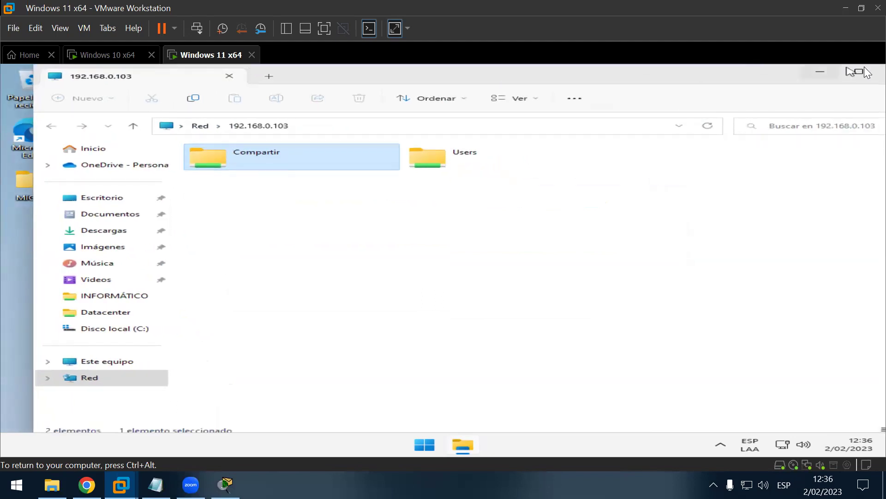
left_click(883, 72)
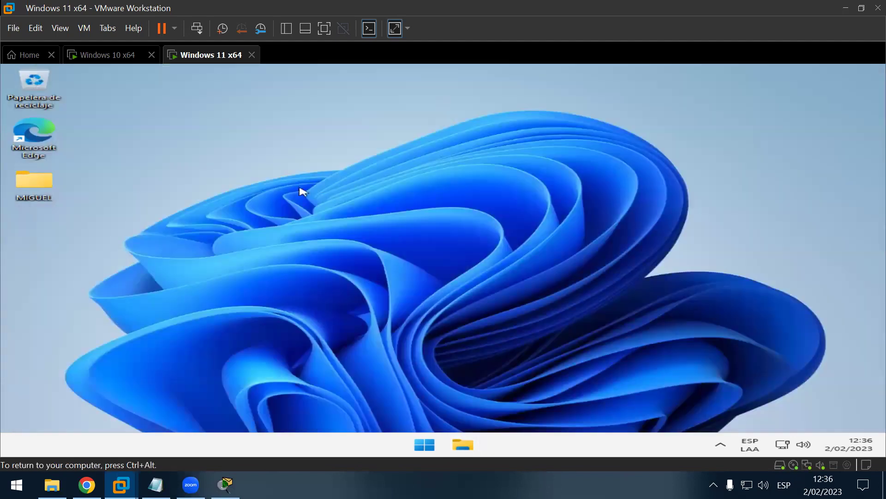
Step: Open PC_LICENCIADO's Compartir share and copy the MIGUEL folder and Edge shortcut into it
key("super+r")
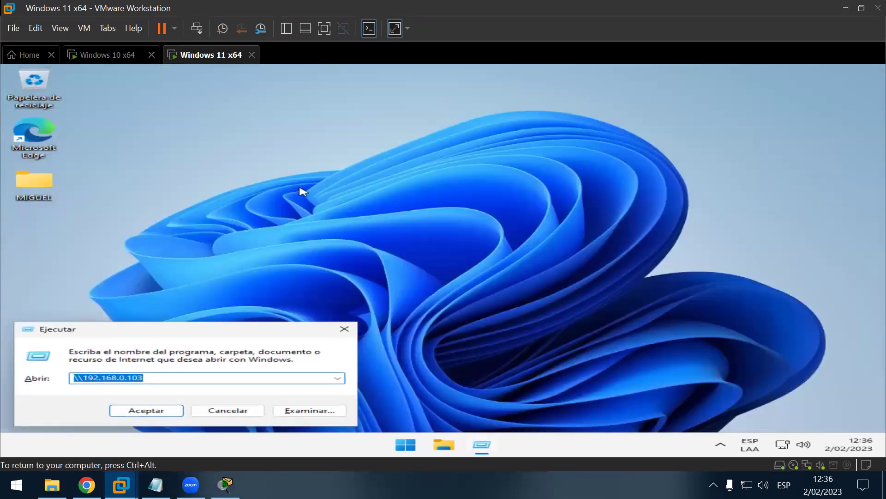
type("\\pc")
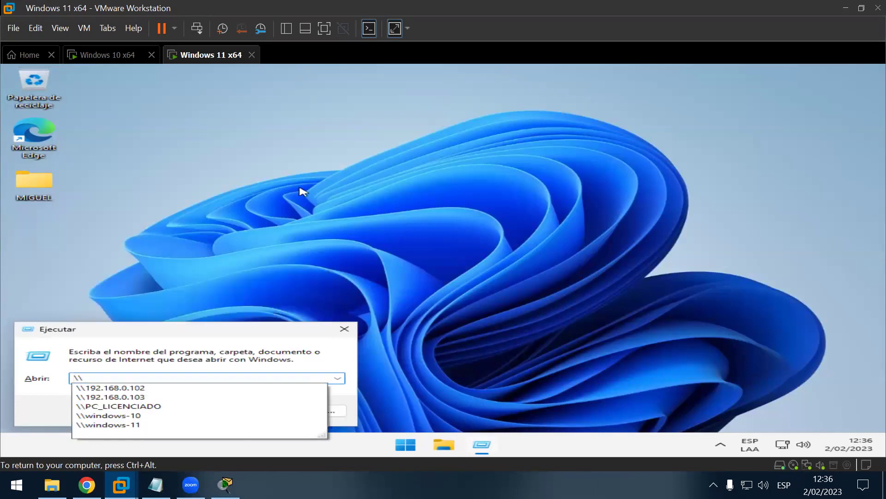
type("_")
key("Down")
key("Return")
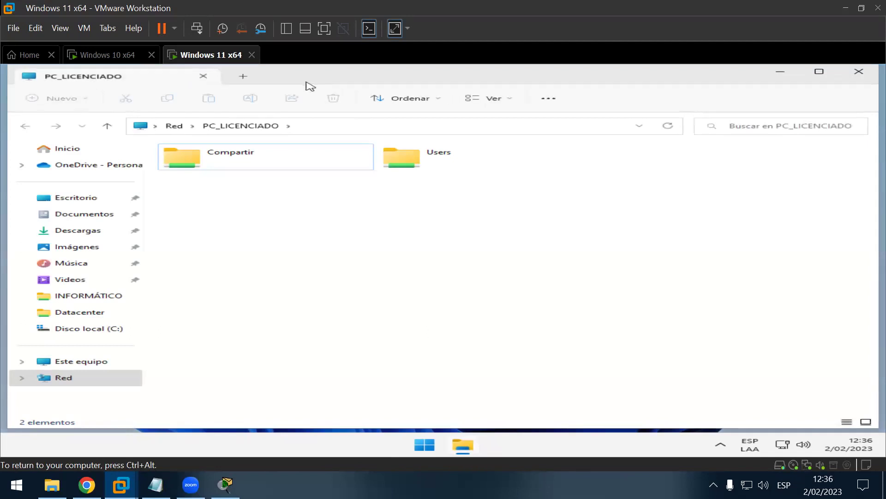
left_click_drag(303, 78, 399, 79)
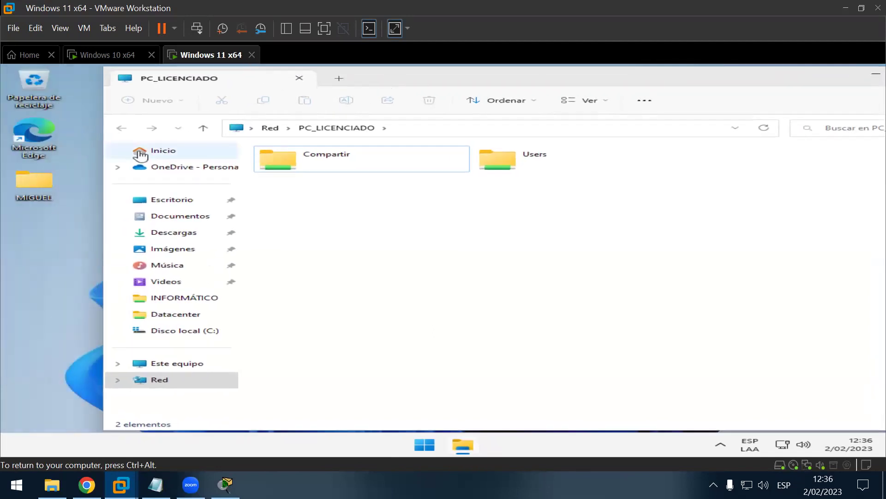
double_click(309, 166)
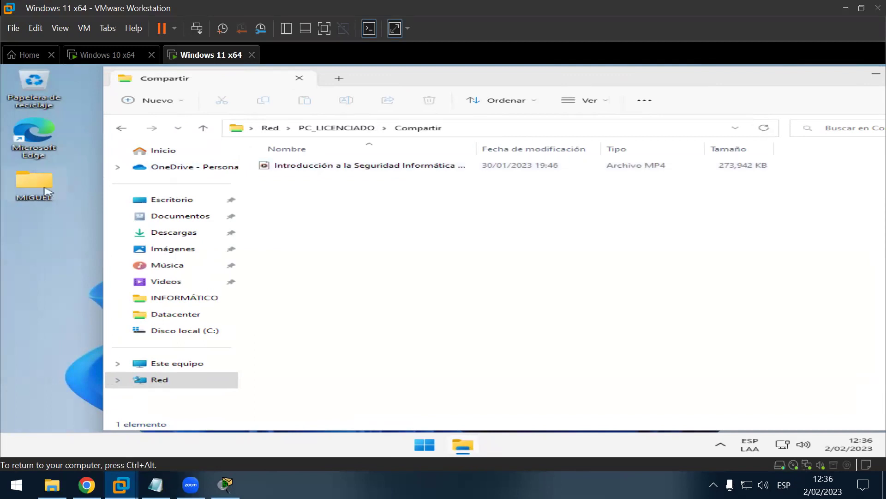
key("ctrl+v")
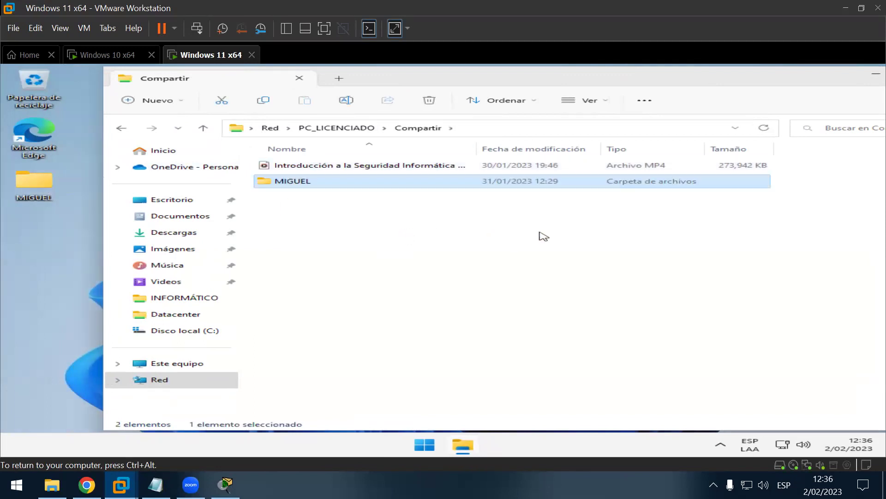
left_click_drag(36, 159, 510, 269)
Step: Snap the Explorer window to the right half of the screen at full height
key("super+Right")
key("super+Up")
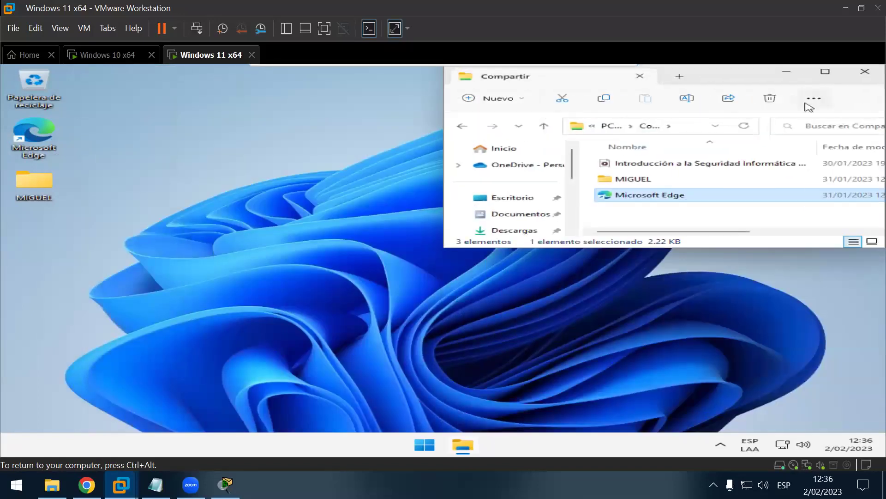
left_click(697, 78)
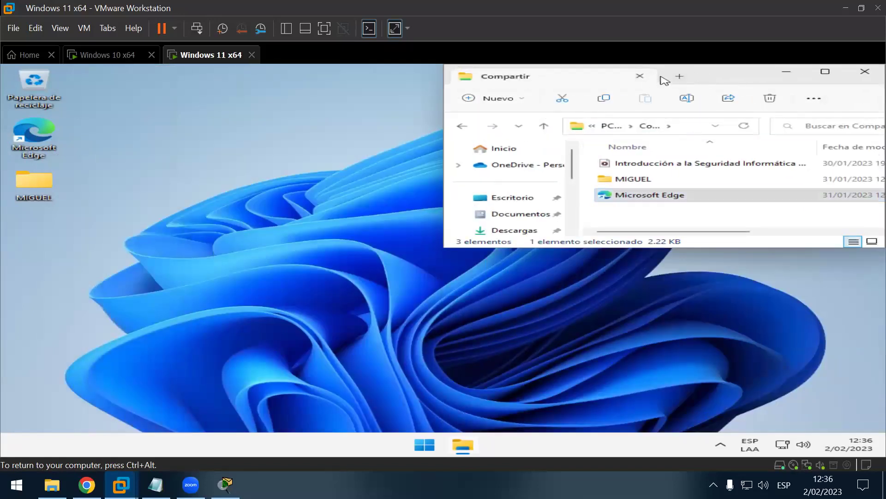
key("super+Up")
key("super+Down")
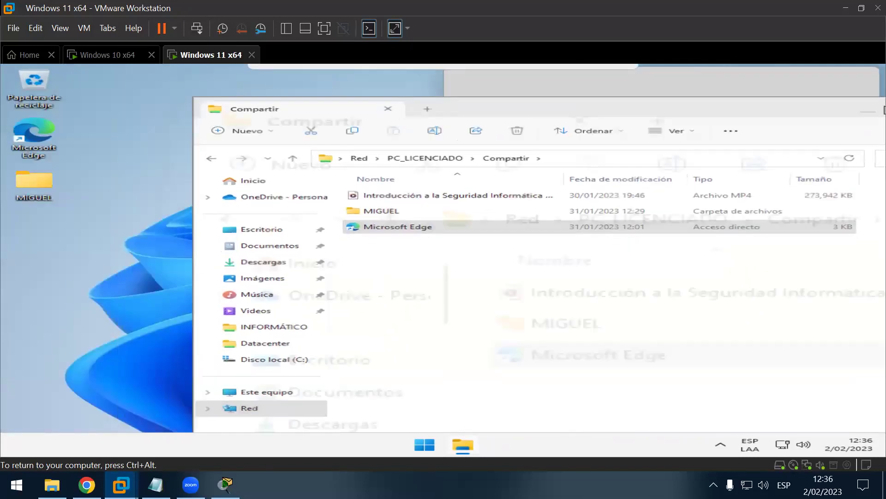
key("super+Up")
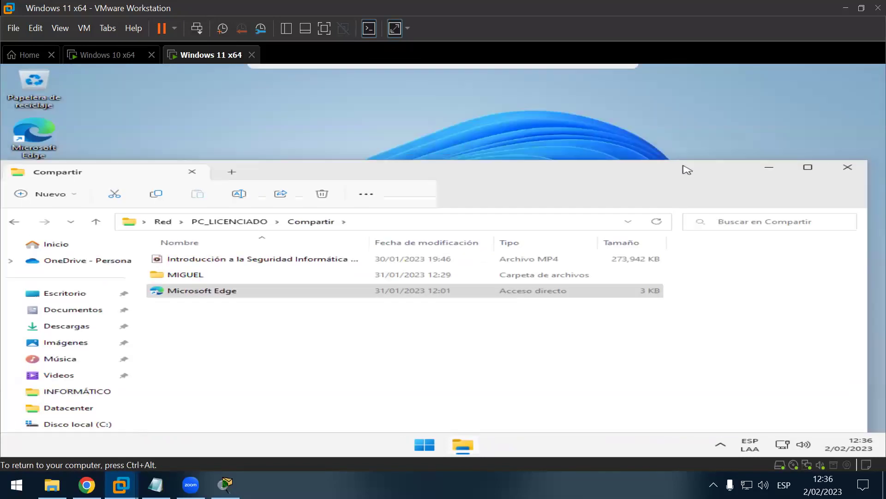
key("super+Right")
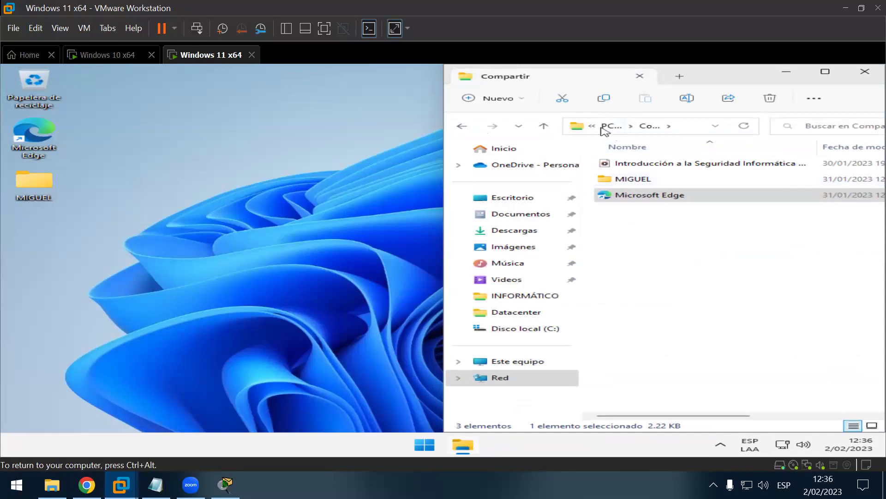
Step: Go up to PC_LICENCIADO to list its Compartir and Users shares and view its path
left_click(614, 126)
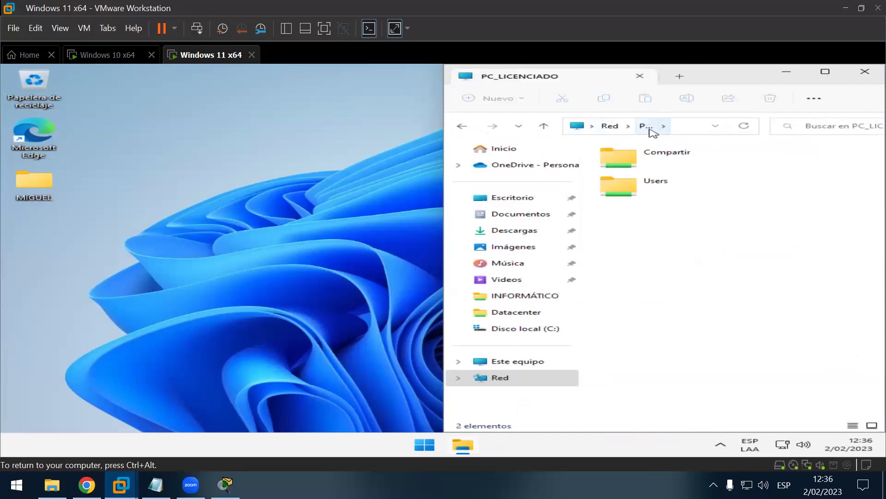
left_click(691, 128)
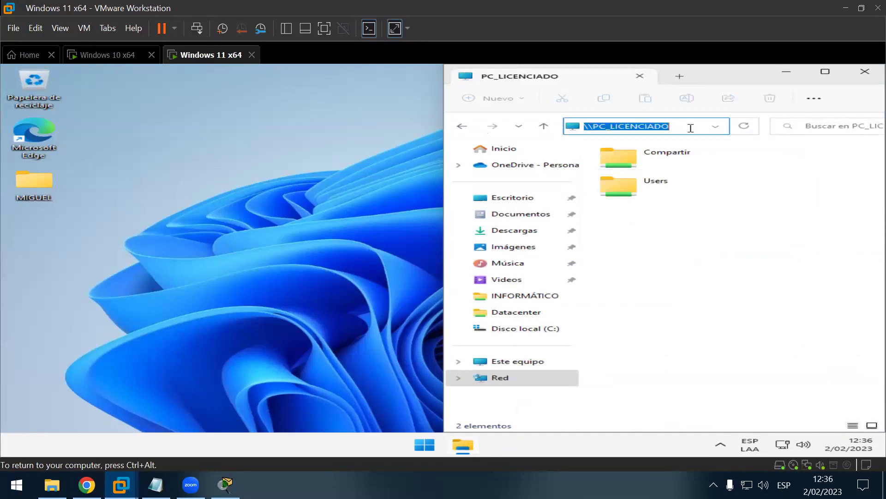
left_click(691, 126)
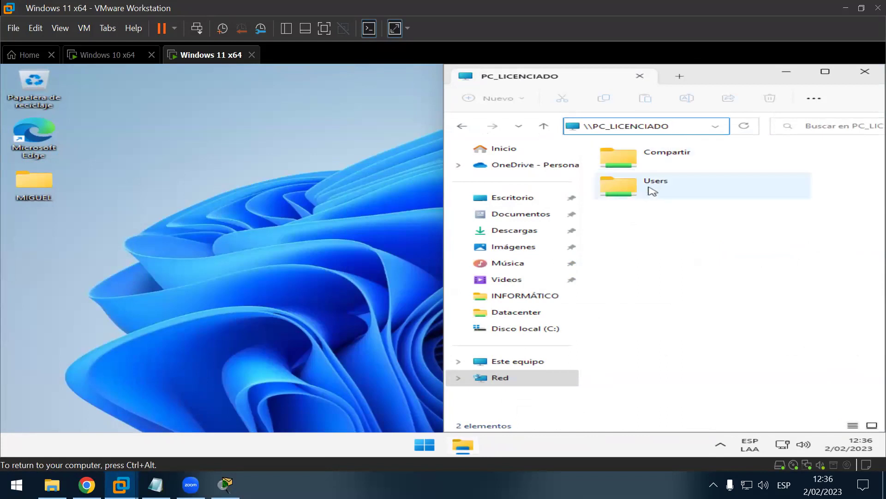
left_click(76, 180)
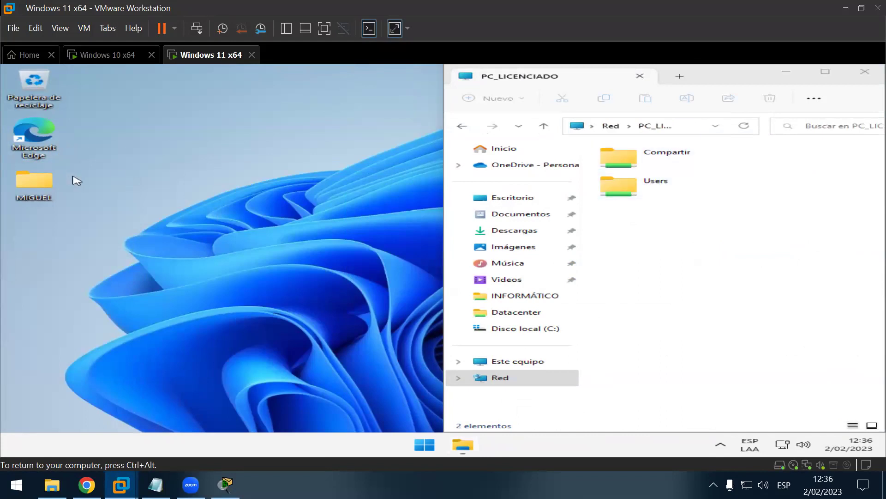
key("super+r")
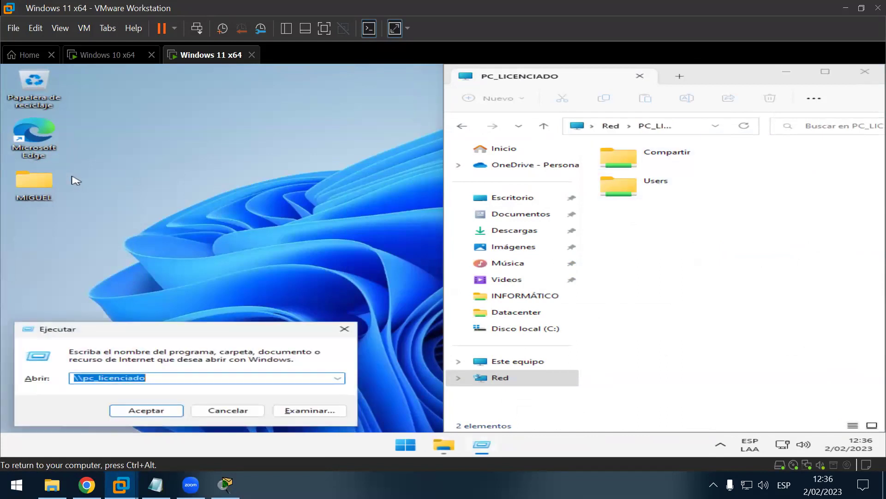
Step: Open \\192.168.0.103, try its Compartir share, and dismiss the access-denied error
key("Down")
key("Return")
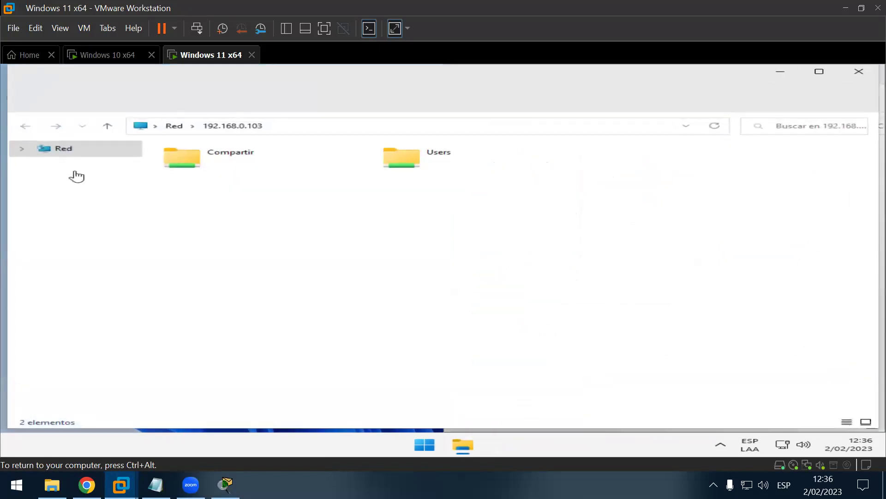
left_click(189, 169)
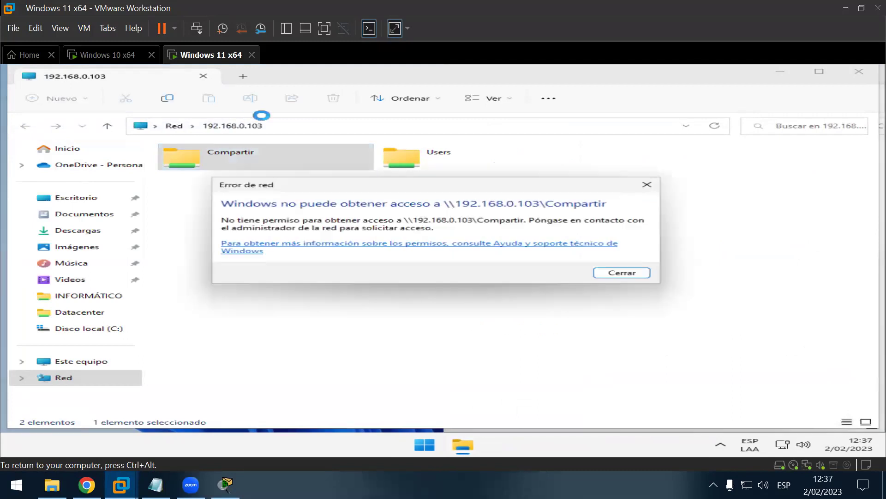
left_click(642, 185)
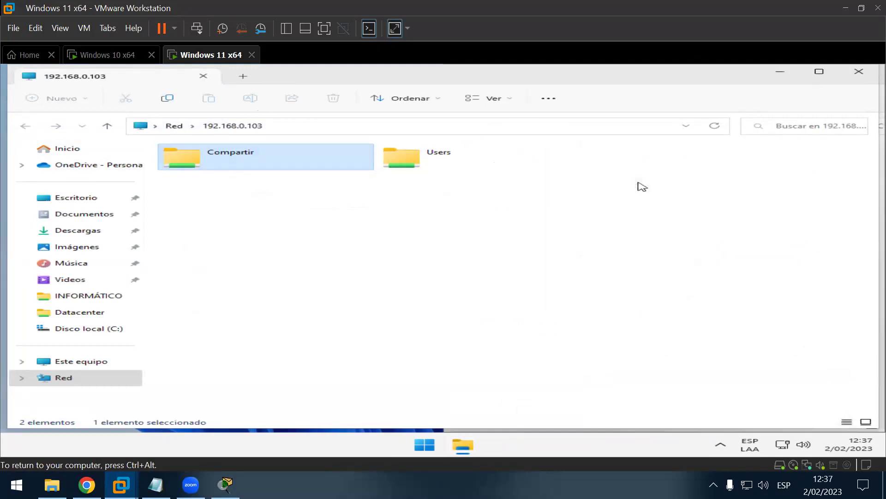
Step: Close both the 192.168.0.103 and PC_LICENCIADO Explorer windows
left_click_drag(543, 83, 582, 152)
left_click_drag(713, 75, 807, 246)
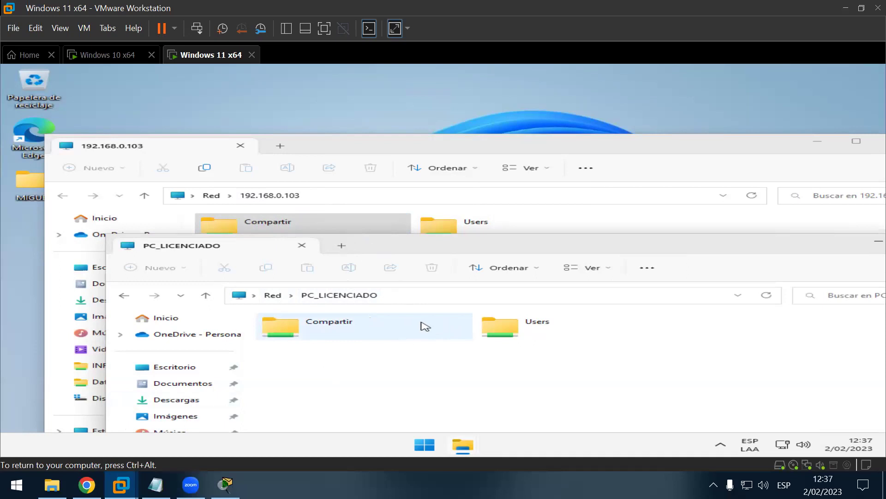
left_click(377, 150)
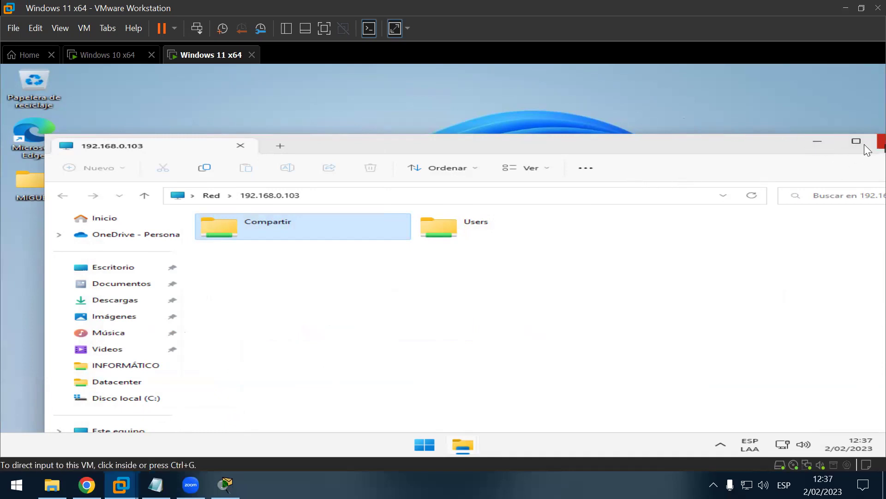
left_click(881, 145)
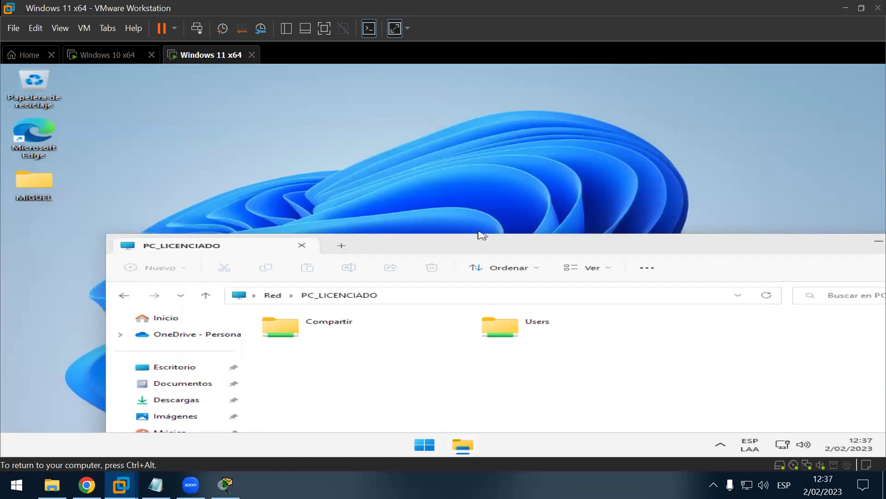
left_click_drag(466, 245, 392, 64)
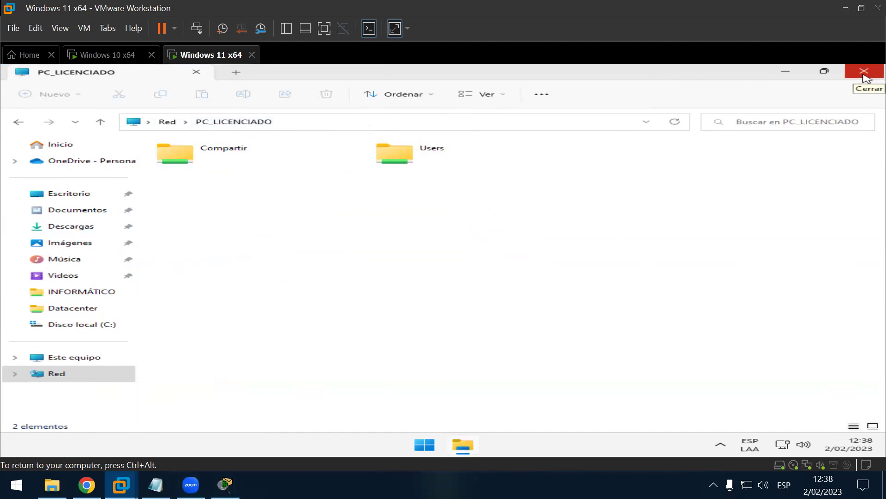
left_click(865, 73)
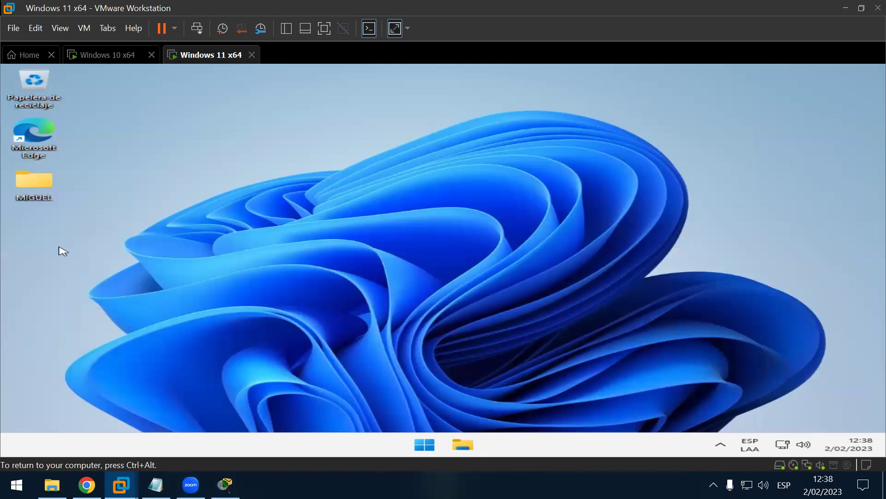
Step: Shut down the Windows 10 x64 virtual machine from its Start menu
left_click(109, 57)
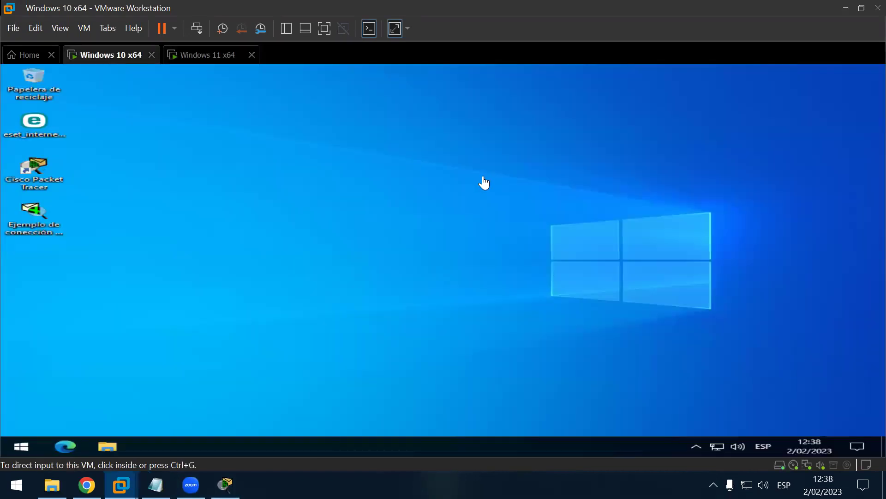
left_click(202, 56)
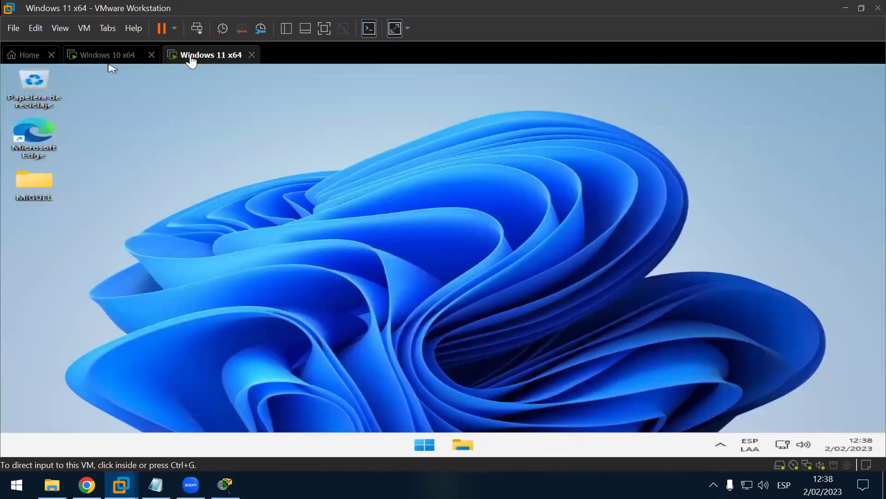
left_click(117, 57)
left_click(211, 56)
left_click(111, 57)
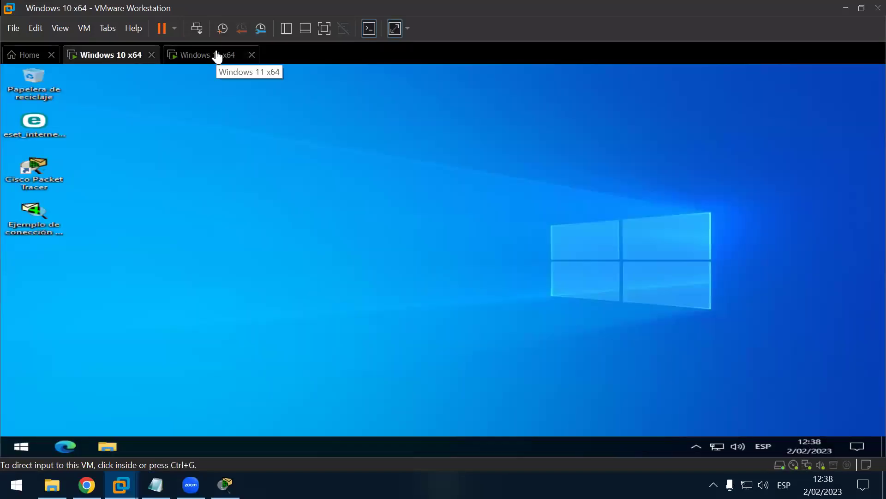
left_click(30, 442)
left_click(30, 442)
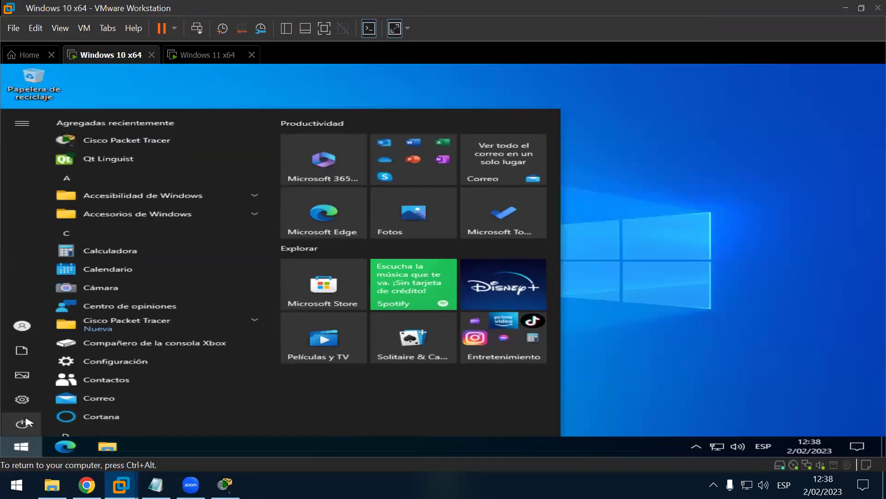
left_click(23, 423)
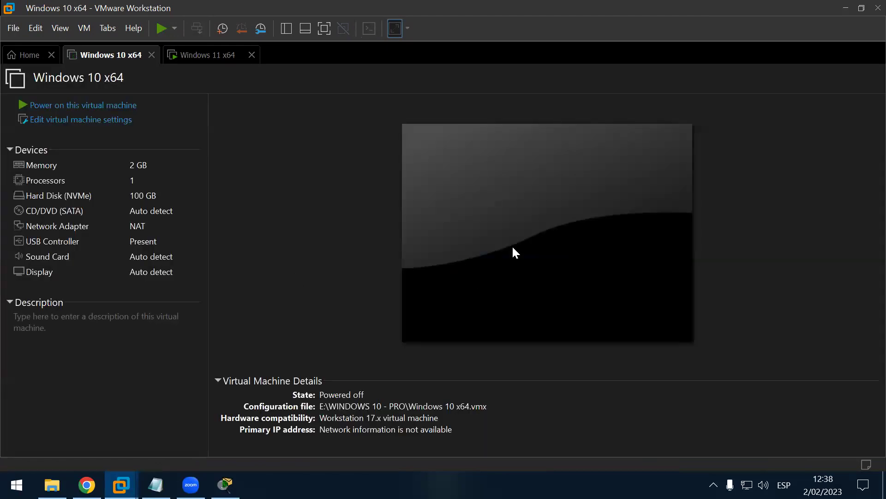
Step: Shut down Windows 11 via Start > Power > Apagar and close the Windows 10 x64 tab
left_click(190, 56)
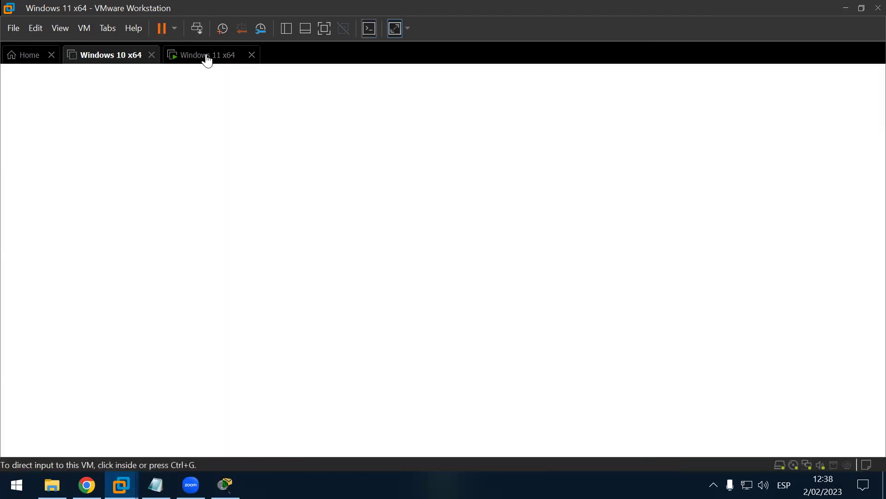
left_click(121, 59)
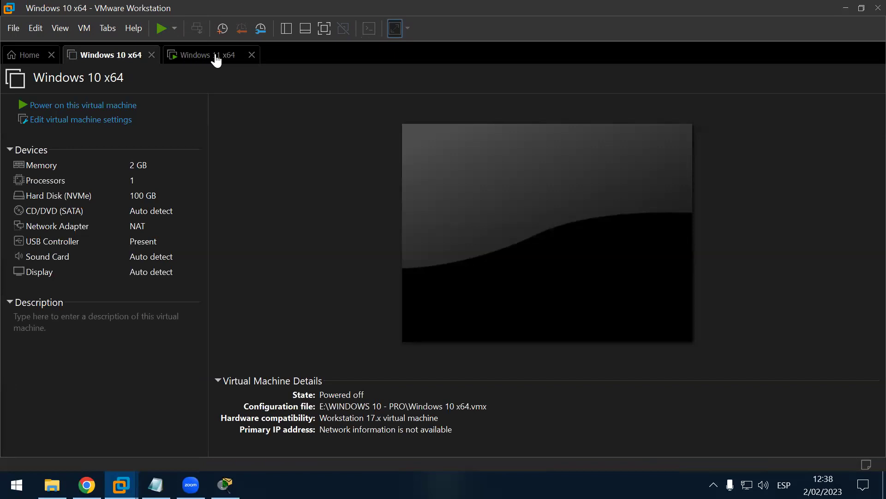
left_click(213, 56)
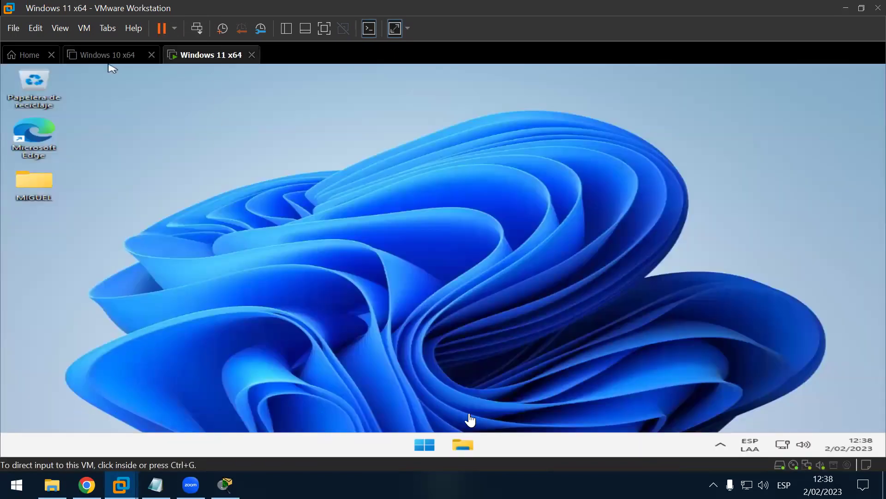
left_click(425, 445)
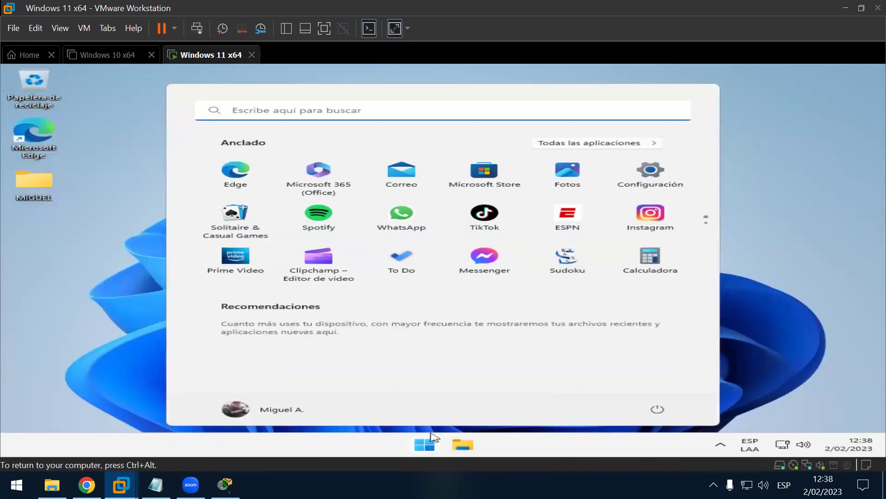
left_click(658, 409)
left_click(675, 370)
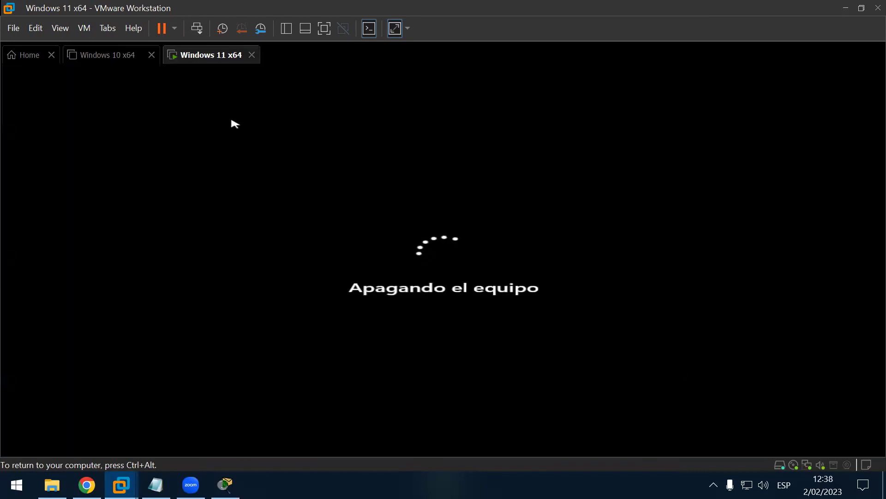
left_click(126, 60)
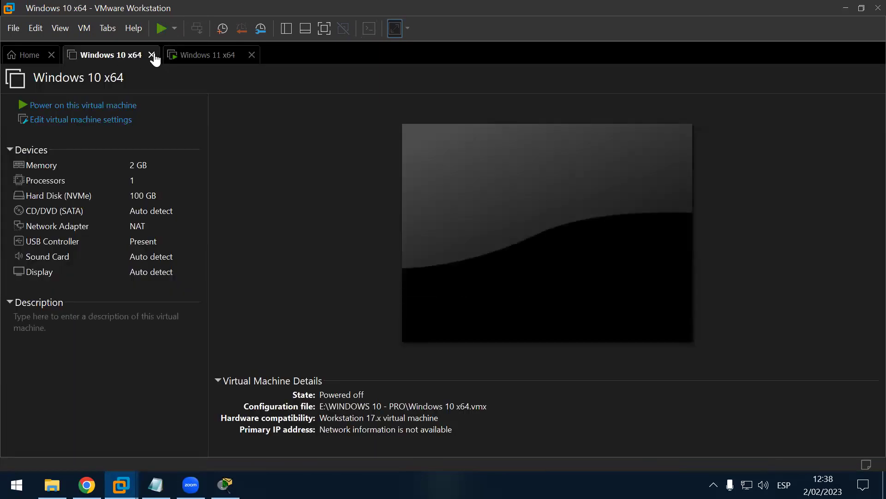
left_click(152, 55)
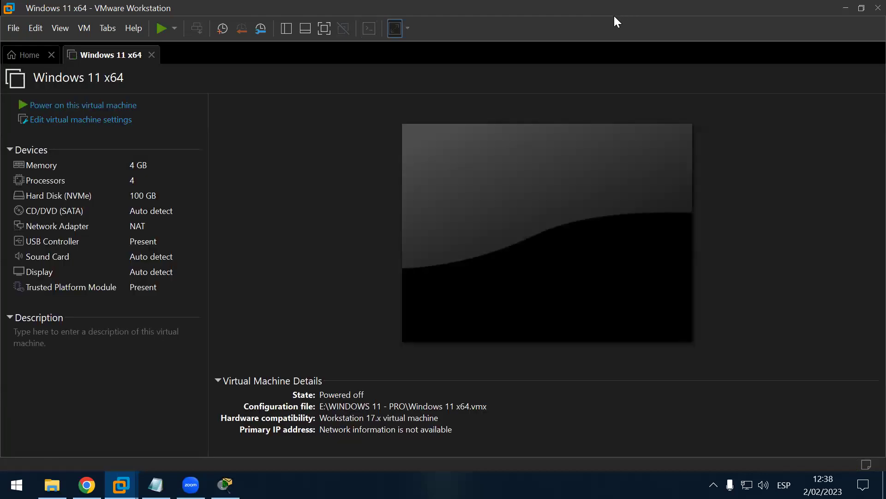
Step: Close VMware Workstation, then exit Packet Tracer choosing No to saving the topology
left_click(878, 8)
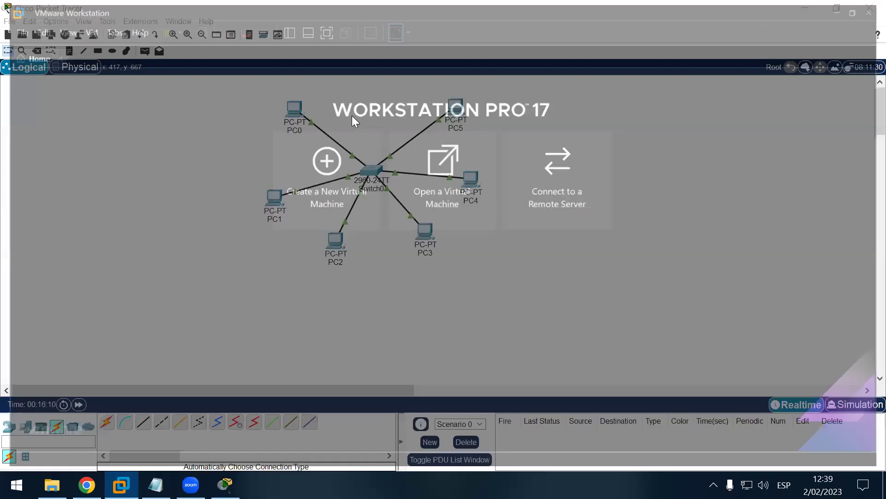
left_click_drag(186, 83, 674, 284)
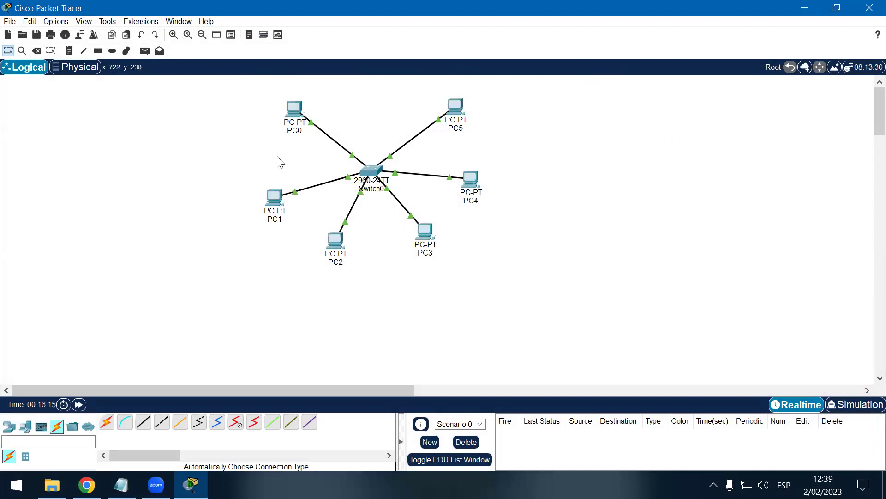
left_click_drag(186, 89, 602, 276)
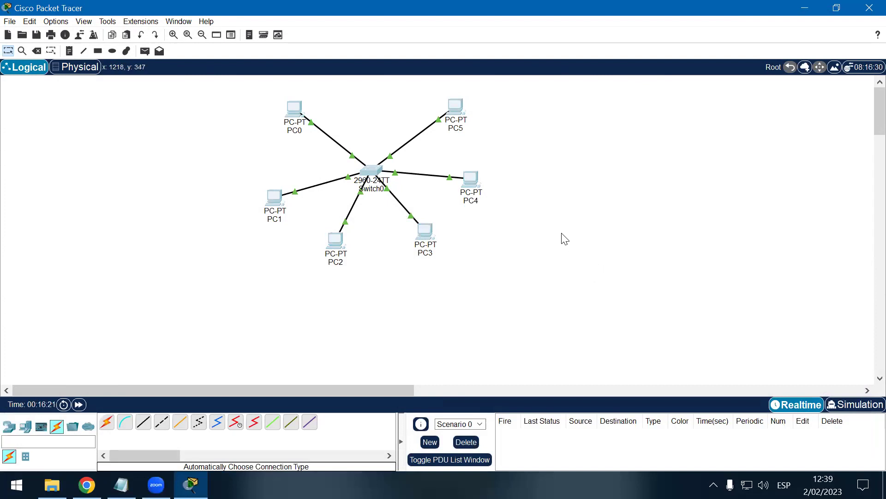
left_click_drag(190, 84, 676, 300)
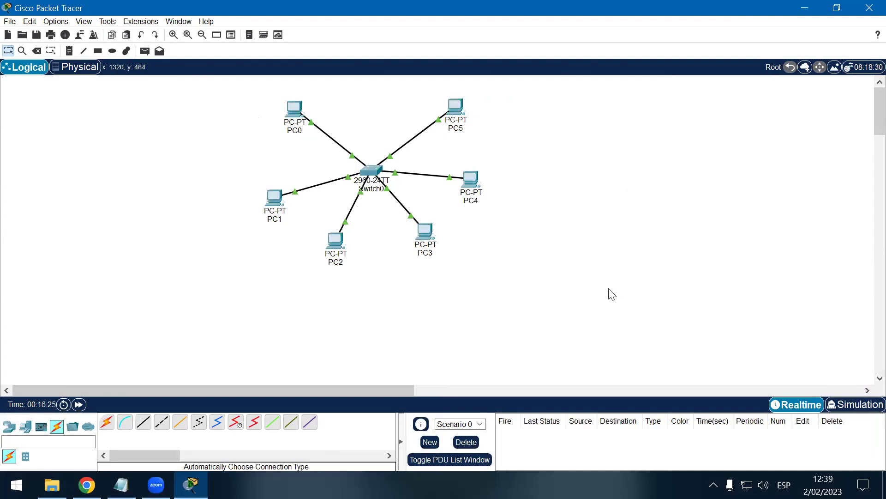
left_click_drag(222, 99, 673, 301)
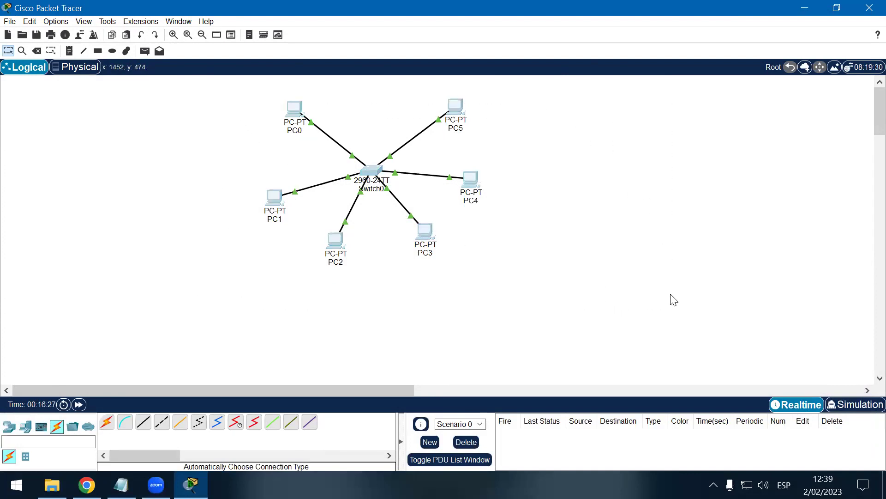
left_click_drag(213, 84, 573, 295)
mouse_move(233, 80)
left_mouse_down()
mouse_move(326, 81)
mouse_move(581, 259)
mouse_move(569, 269)
mouse_move(378, 204)
mouse_move(241, 76)
left_mouse_up()
left_click(867, 8)
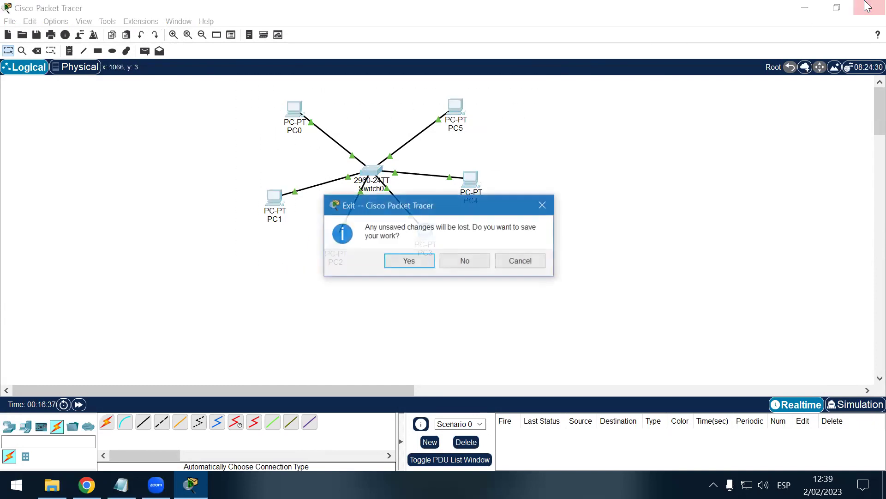
left_click(478, 262)
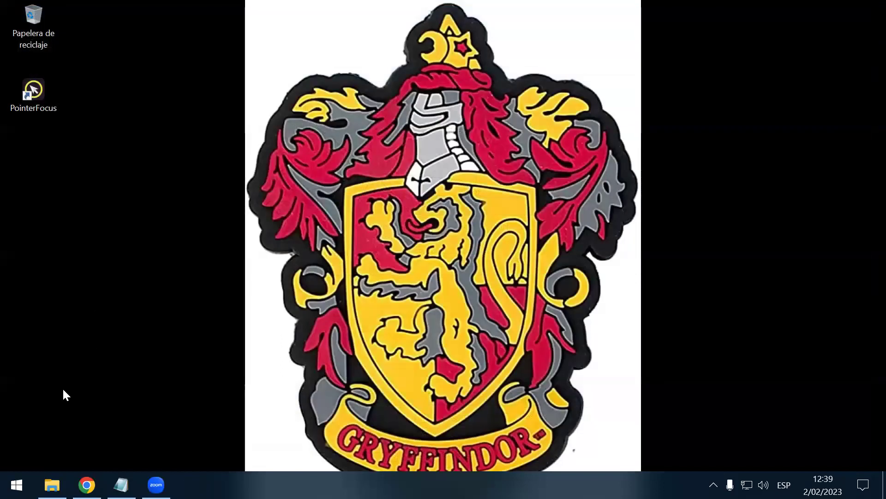
Step: Search for and open Panel de control from the Start menu
key("super")
type("c")
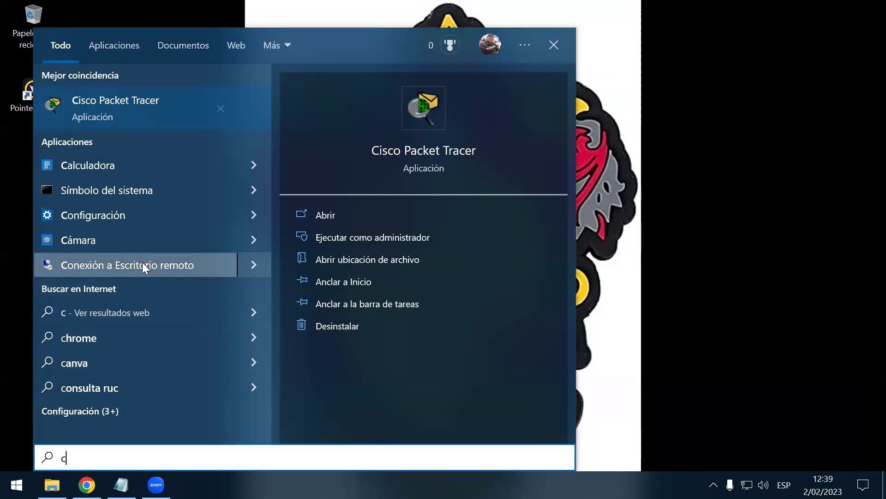
type("omtr")
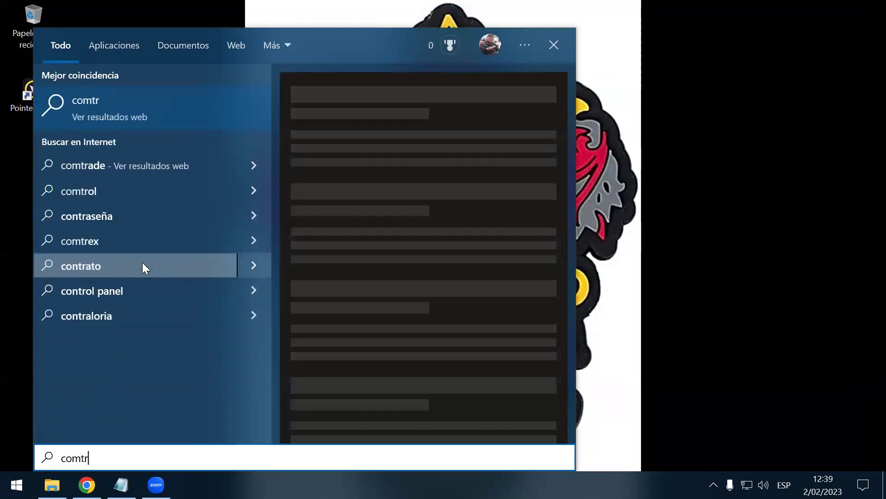
key("Left")
key("Left")
key("BackSpace")
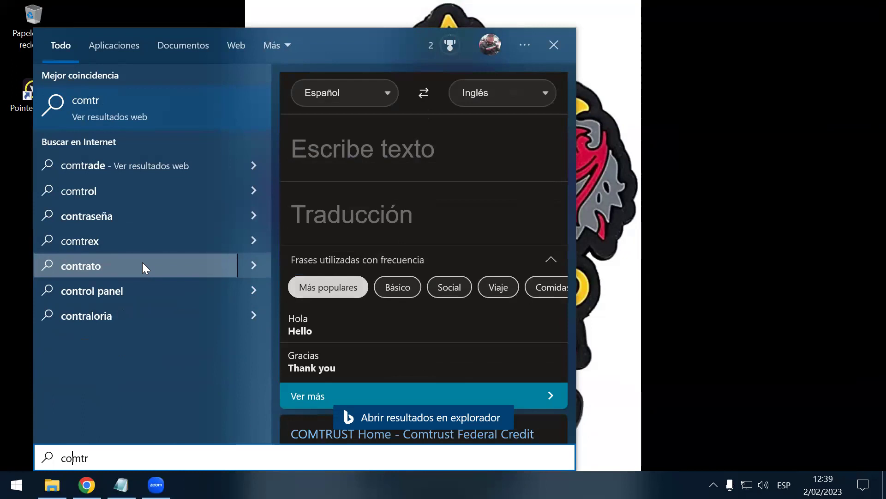
type("n")
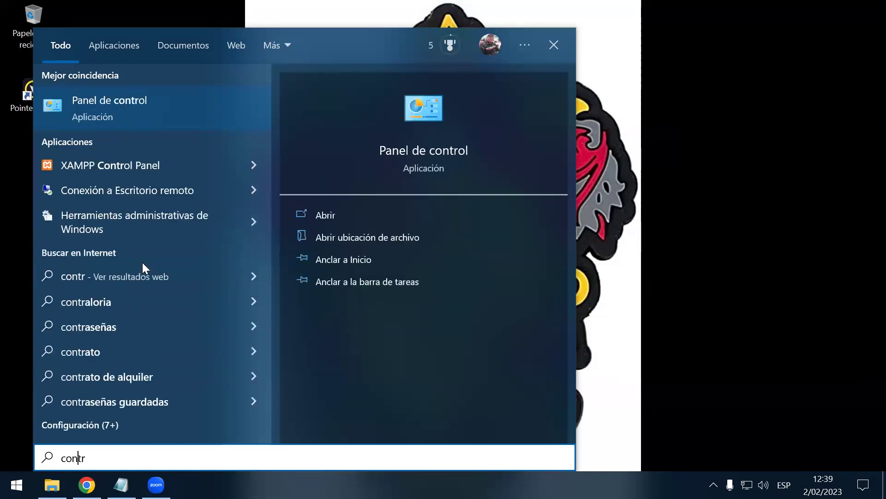
key("Return")
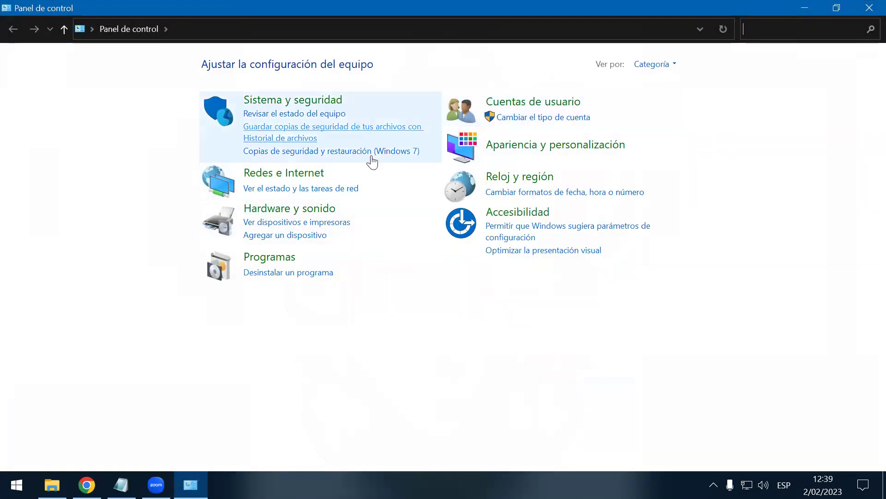
Step: Go to Redes e Internet > Centro de redes > adapters and open Ethernet's properties
left_click(314, 174)
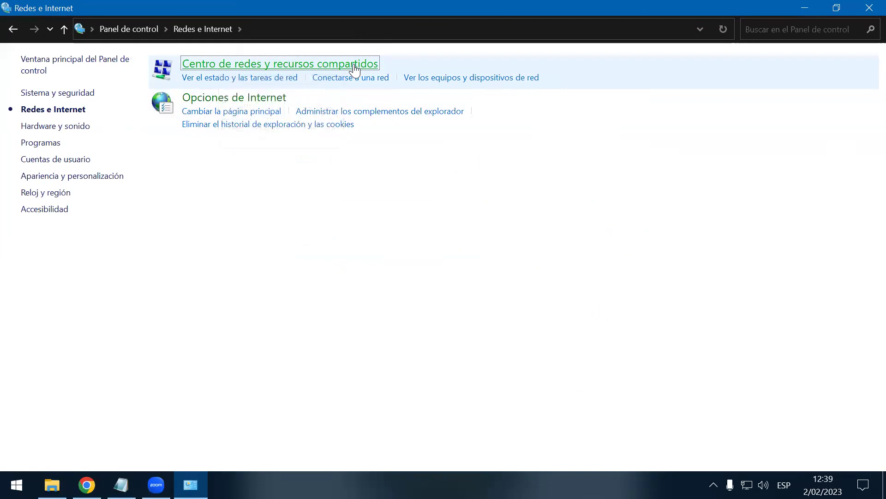
left_click(354, 68)
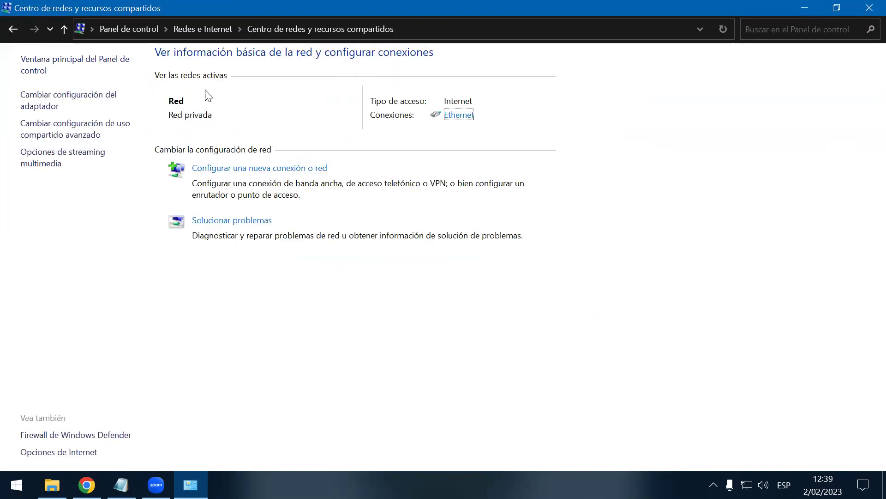
left_click(102, 99)
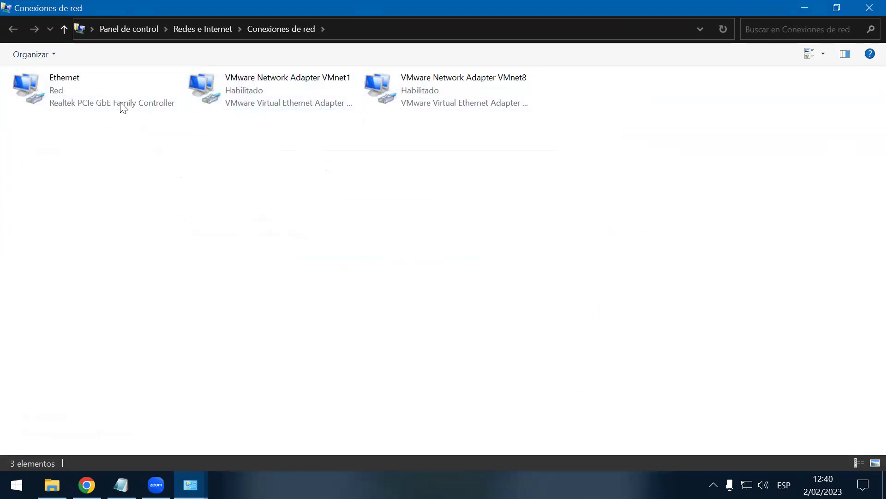
right_click(37, 86)
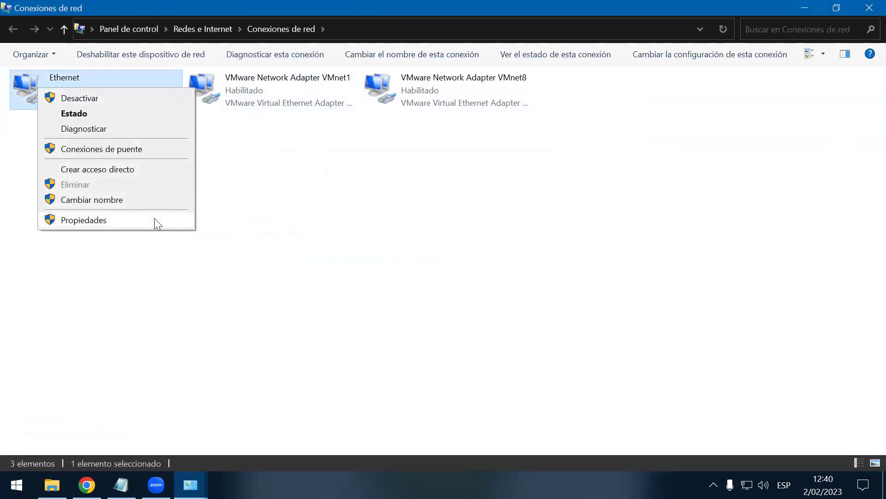
left_click(154, 218)
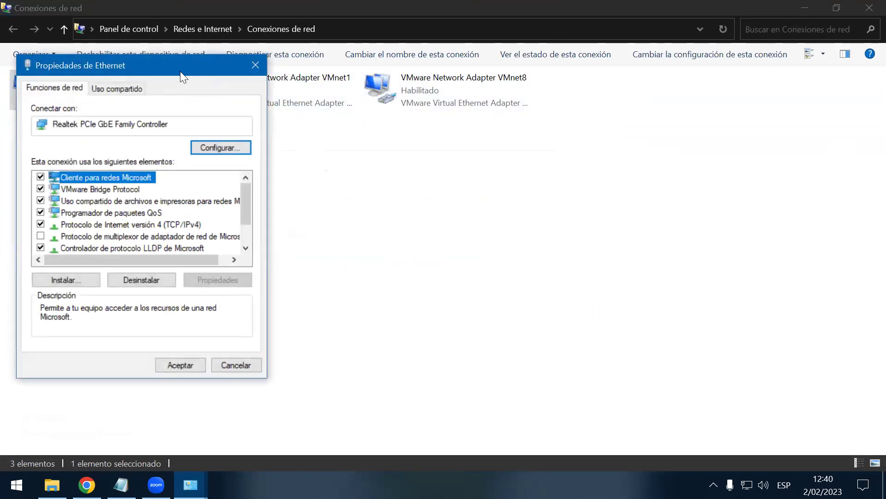
Step: Open the IPv4 properties and select Usar la siguiente dirección IP
left_click_drag(190, 71, 491, 101)
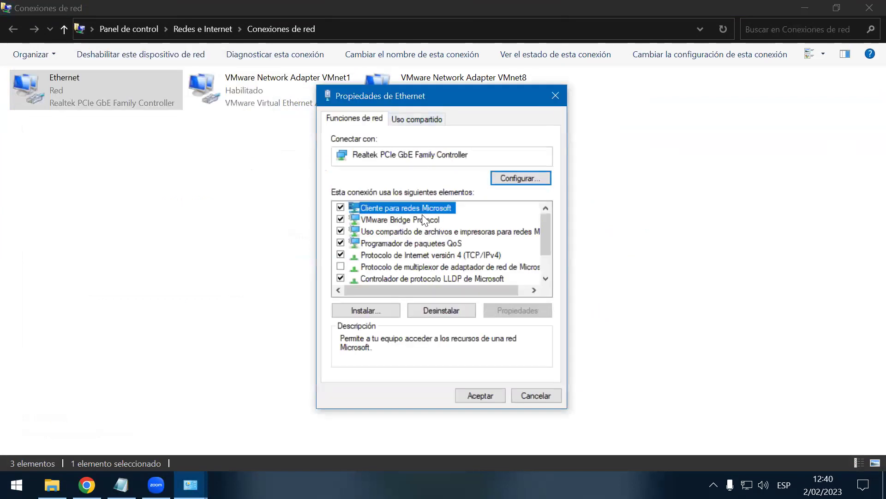
left_click(464, 255)
left_click(529, 309)
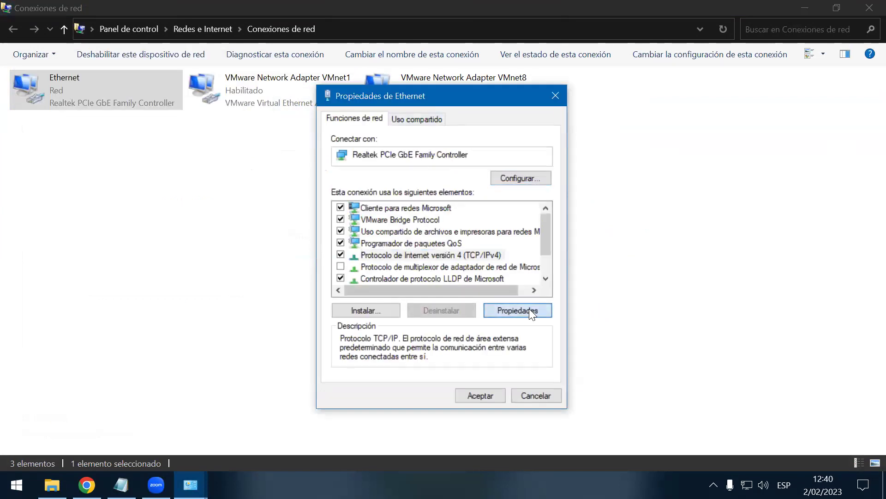
left_click_drag(409, 148, 151, 145)
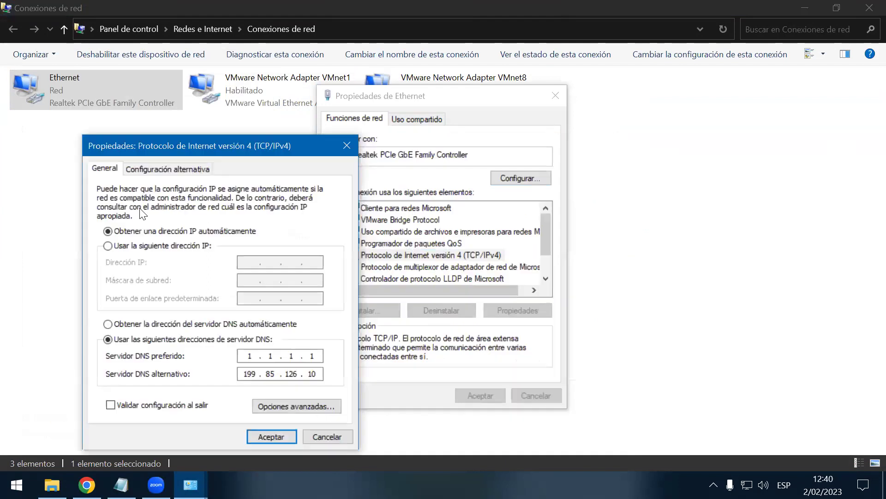
left_click(119, 249)
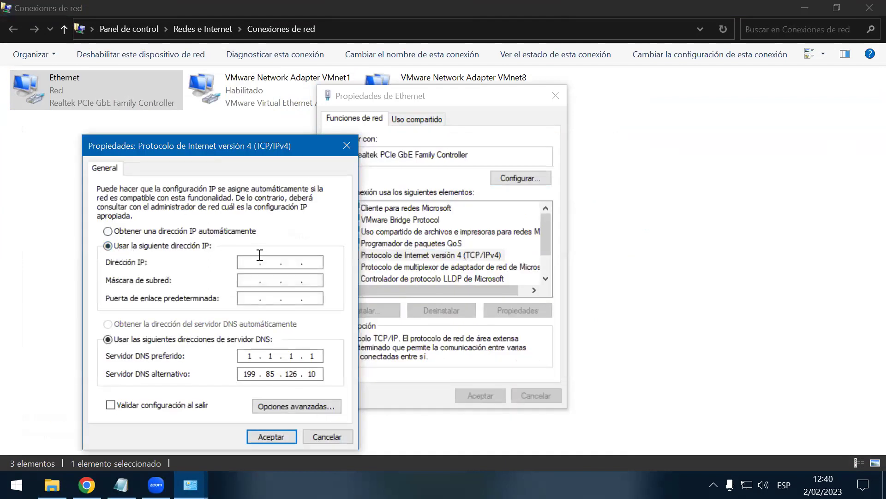